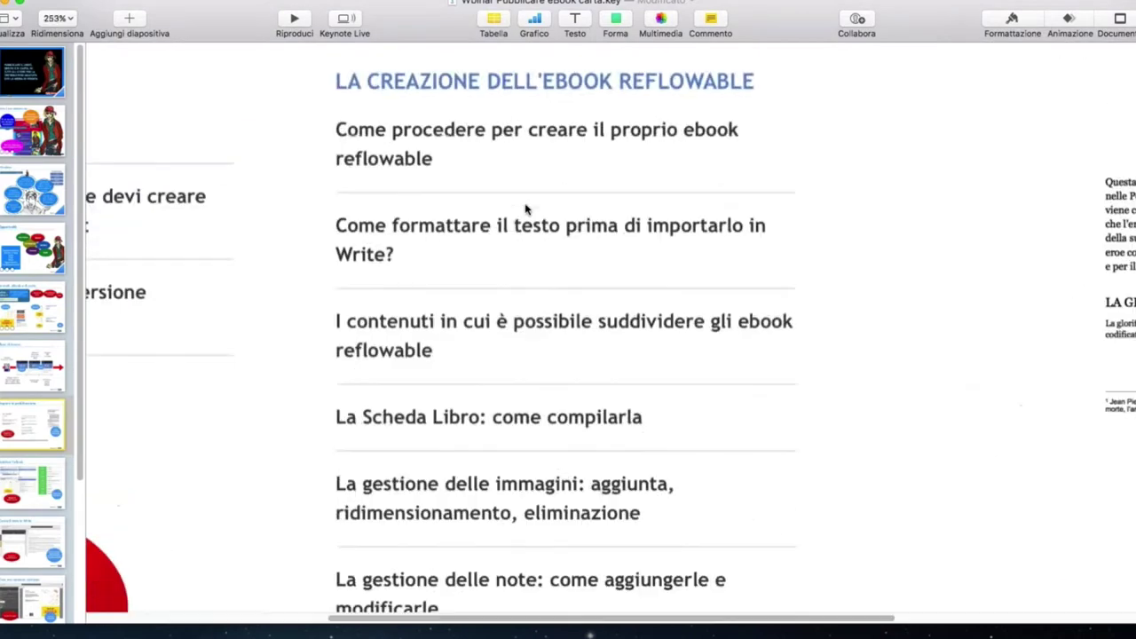
- Examine the help topics under LO STRUMENTO on the slide showing Crea i tuoi libri
{"action": "scroll", "coordinate": [525, 209], "scroll_direction": "left", "scroll_amount": 5}
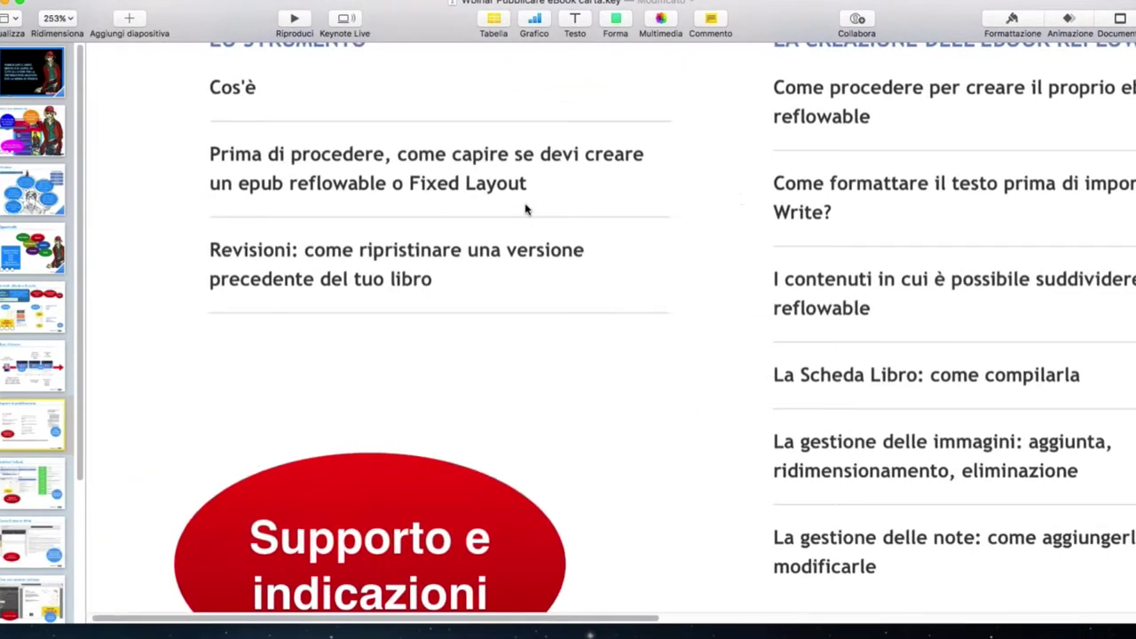
{"action": "scroll", "coordinate": [525, 210], "scroll_direction": "up", "scroll_amount": 4}
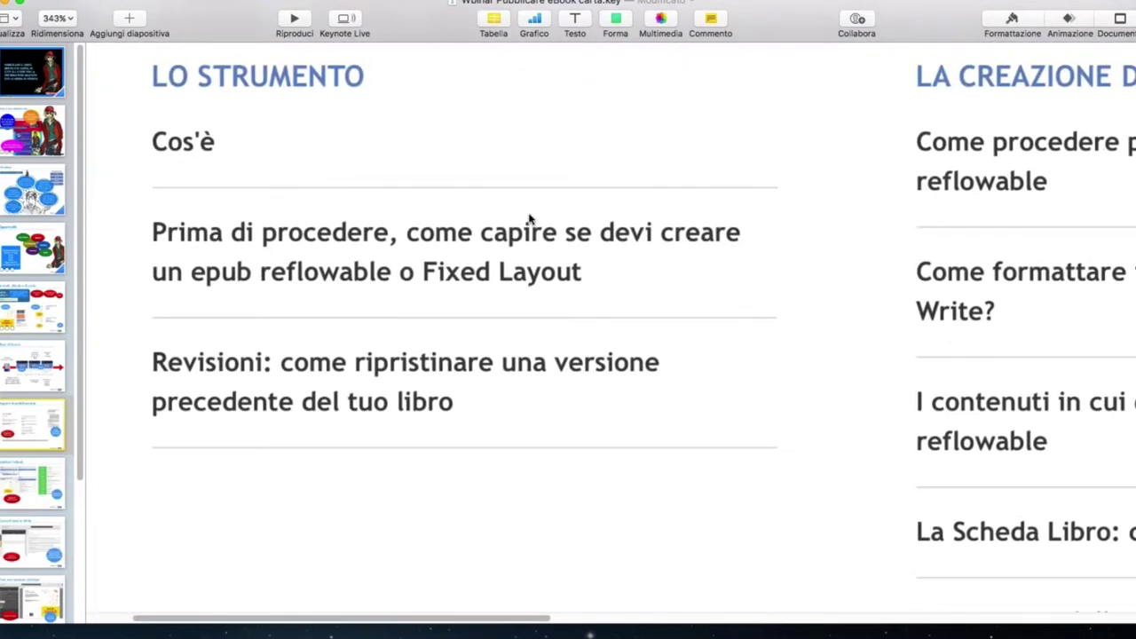
{"action": "scroll", "coordinate": [527, 218], "scroll_direction": "left", "scroll_amount": 3}
{"action": "scroll", "coordinate": [527, 218], "scroll_direction": "up", "scroll_amount": 3}
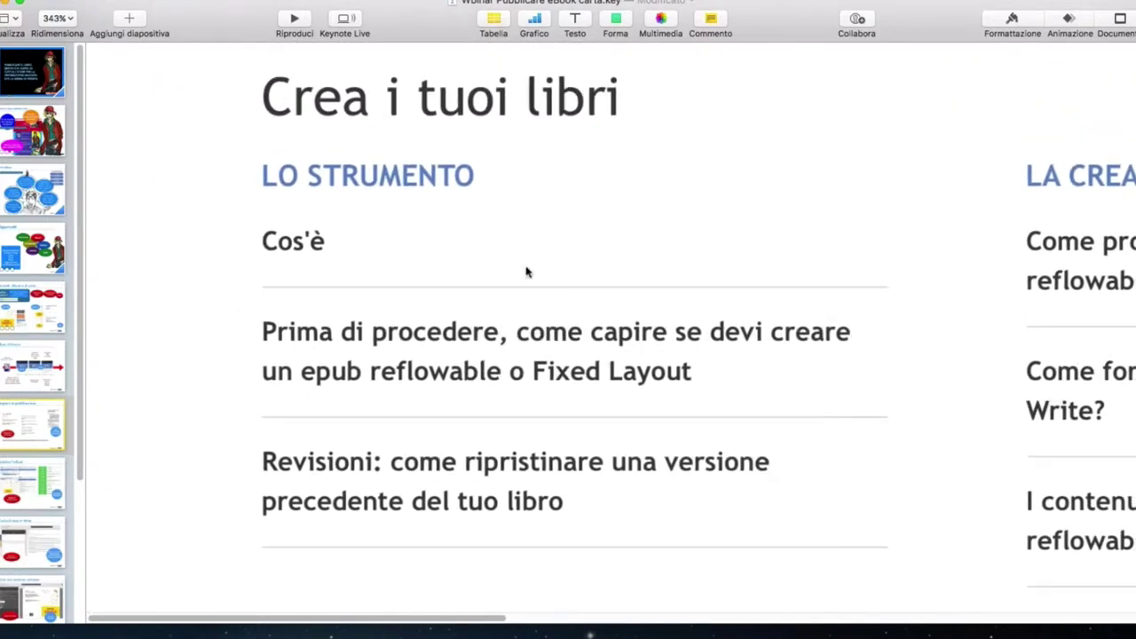
{"action": "scroll", "coordinate": [527, 271], "scroll_direction": "down", "scroll_amount": 5}
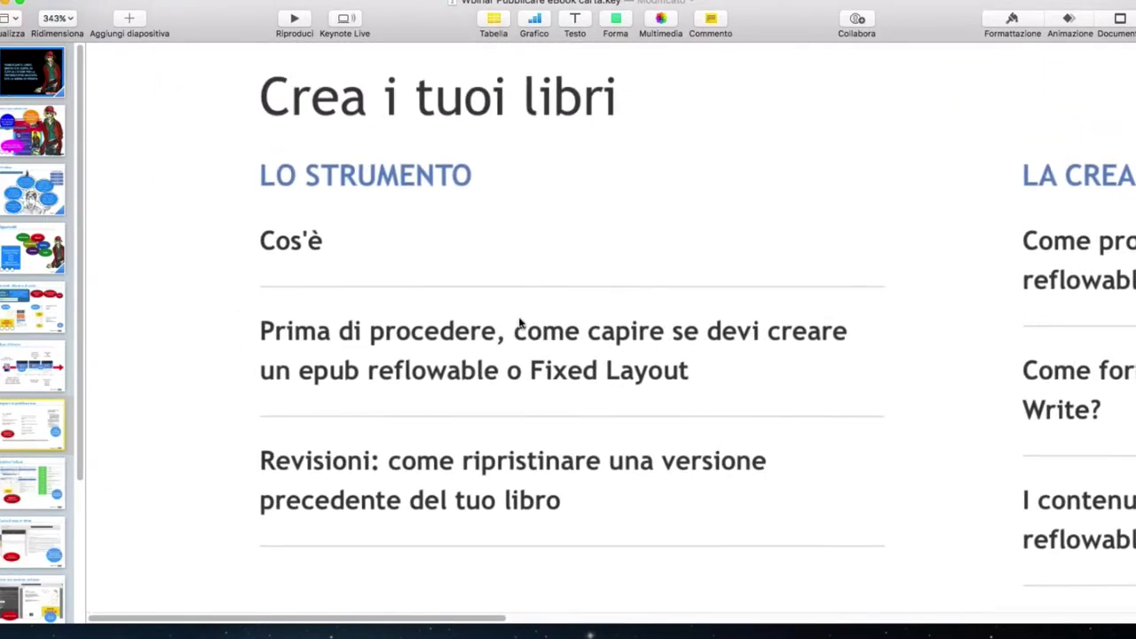
{"action": "scroll", "coordinate": [518, 328], "scroll_direction": "right", "scroll_amount": 4}
{"action": "scroll", "coordinate": [517, 328], "scroll_direction": "down", "scroll_amount": 3}
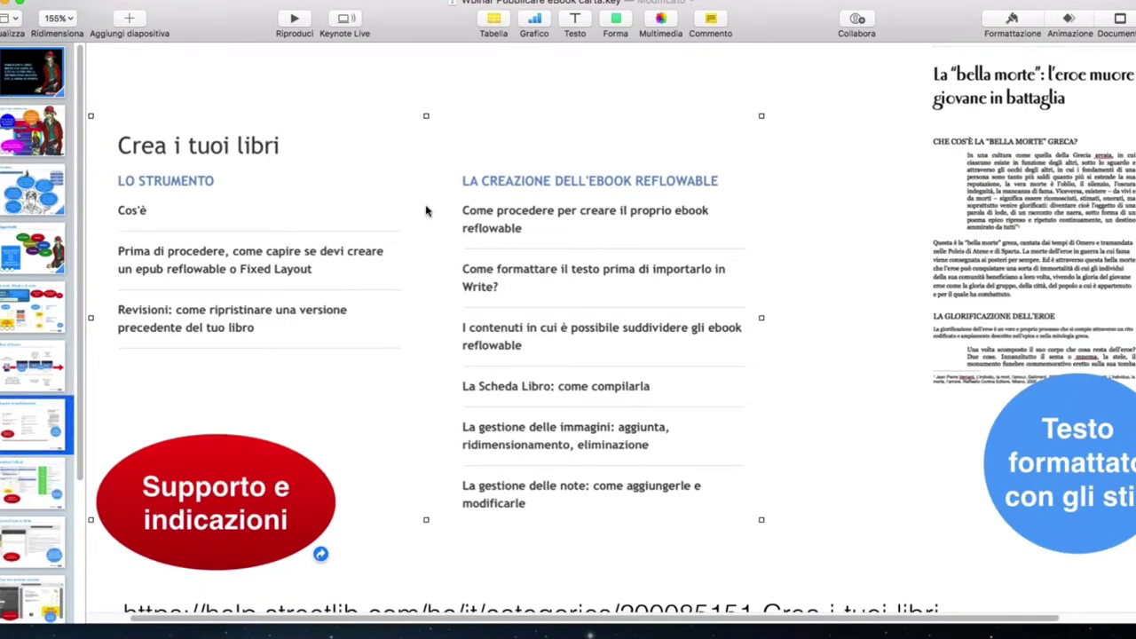
{"action": "mouse_move", "coordinate": [439, 207]}
{"action": "left_mouse_down"}
{"action": "mouse_move", "coordinate": [443, 199]}
{"action": "mouse_move", "coordinate": [439, 211]}
{"action": "left_mouse_up"}
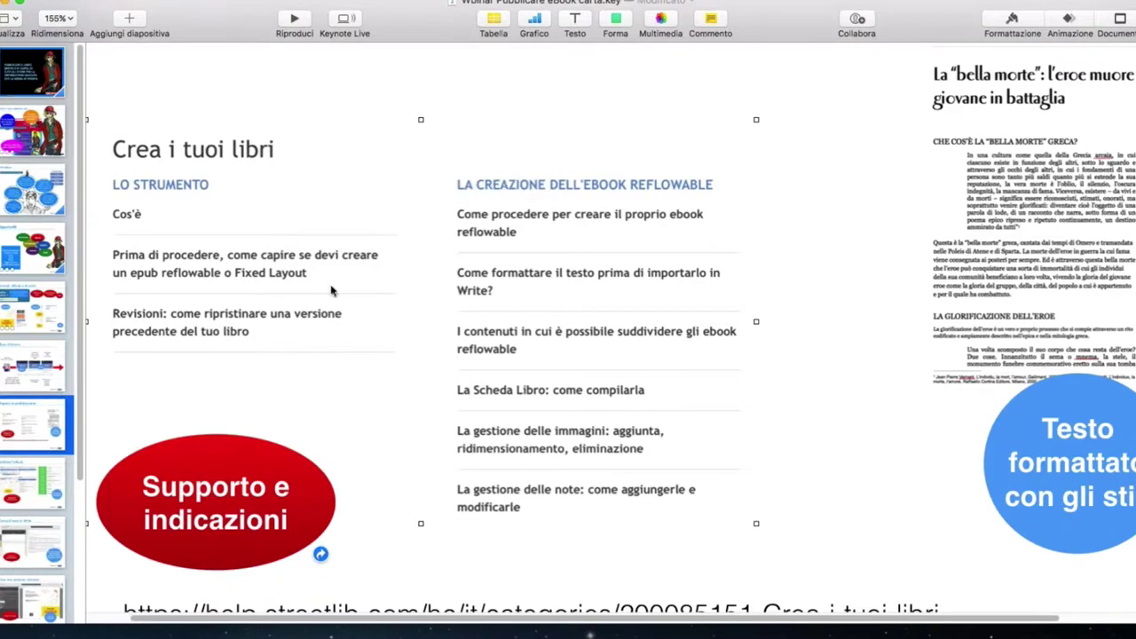
- Examine the topics under LA CREAZIONE DELL'EBOOK REFLOWABLE, including the help link below them
{"action": "scroll", "coordinate": [803, 303], "scroll_direction": "up", "scroll_amount": 5}
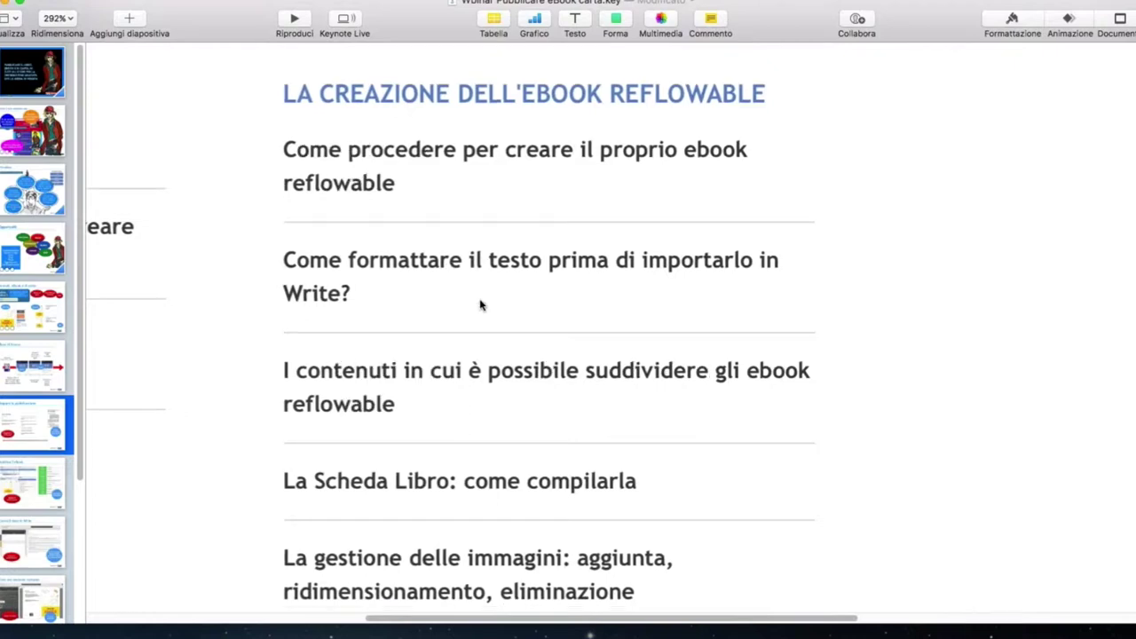
{"action": "scroll", "coordinate": [480, 304], "scroll_direction": "down", "scroll_amount": 3}
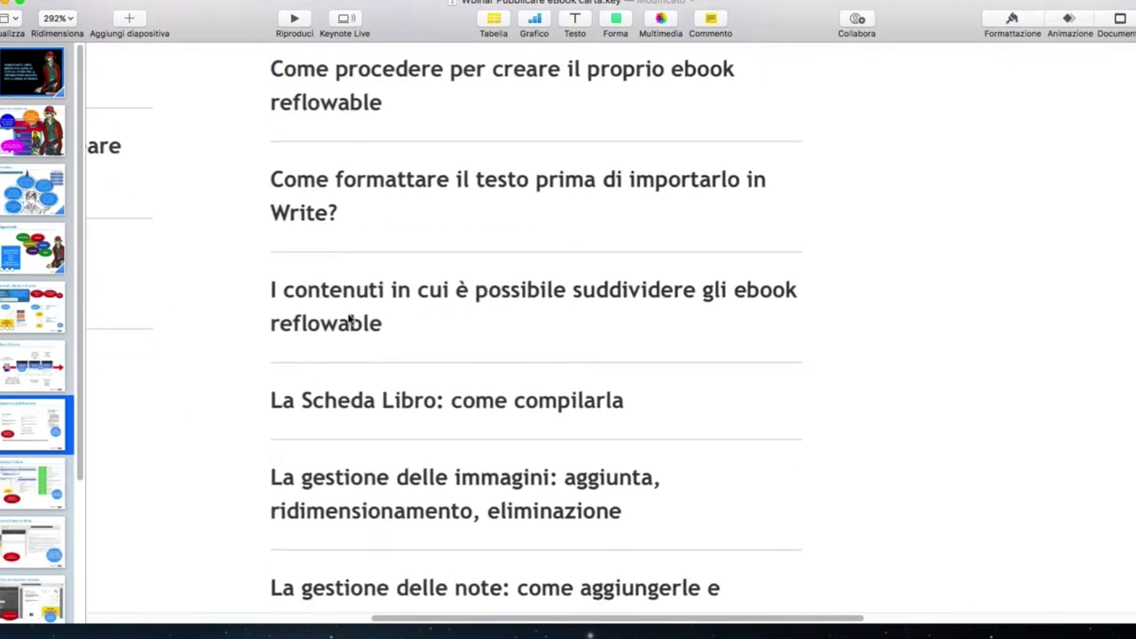
{"action": "scroll", "coordinate": [423, 323], "scroll_direction": "down", "scroll_amount": 3}
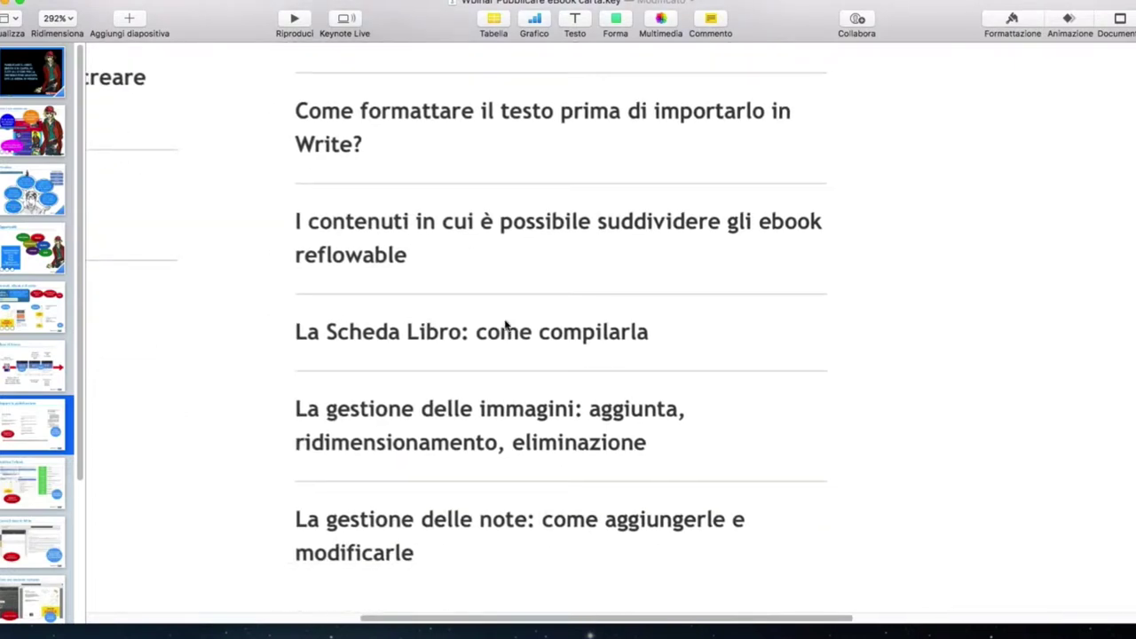
{"action": "scroll", "coordinate": [506, 329], "scroll_direction": "left", "scroll_amount": 3}
{"action": "scroll", "coordinate": [506, 329], "scroll_direction": "down", "scroll_amount": 1}
{"action": "scroll", "coordinate": [497, 332], "scroll_direction": "down", "scroll_amount": 5}
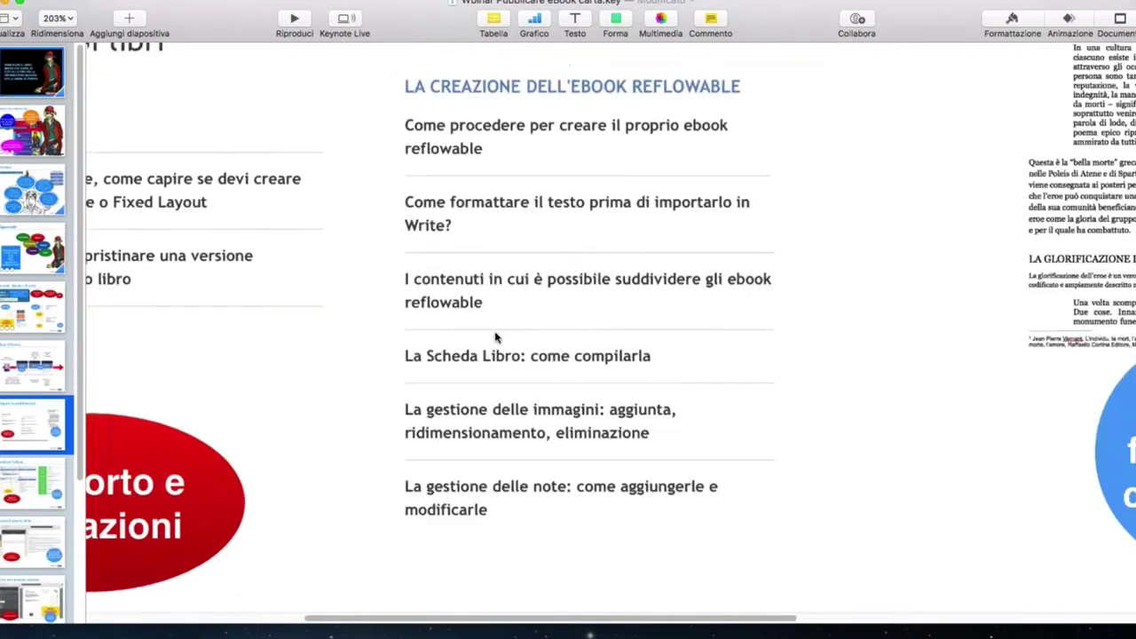
{"action": "scroll", "coordinate": [496, 337], "scroll_direction": "up", "scroll_amount": 3}
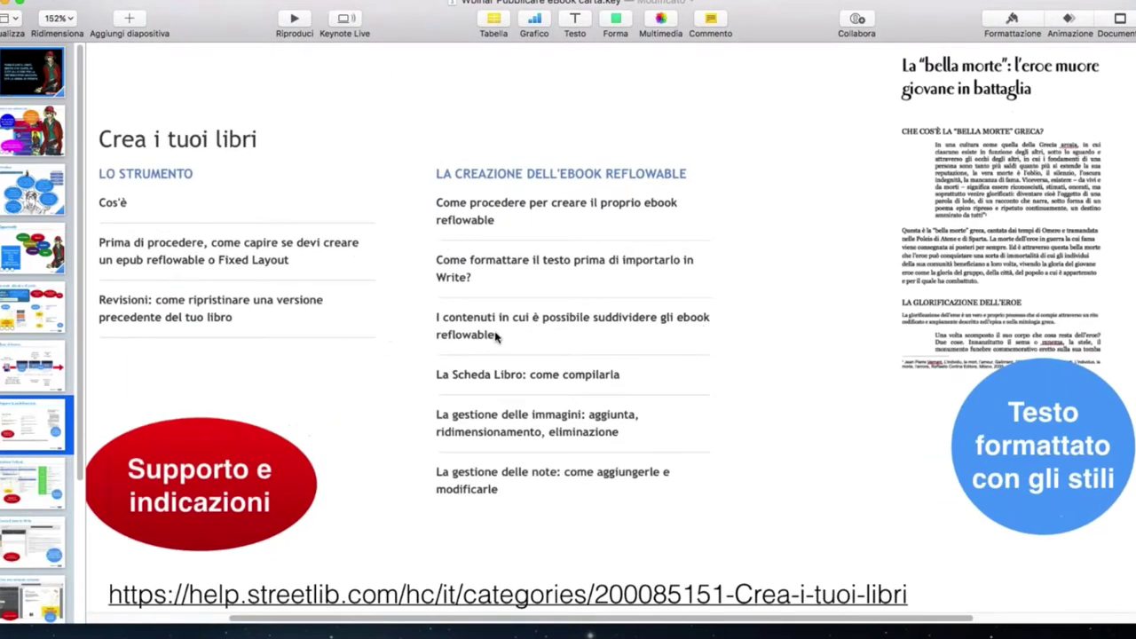
{"action": "scroll", "coordinate": [497, 336], "scroll_direction": "down", "scroll_amount": 1}
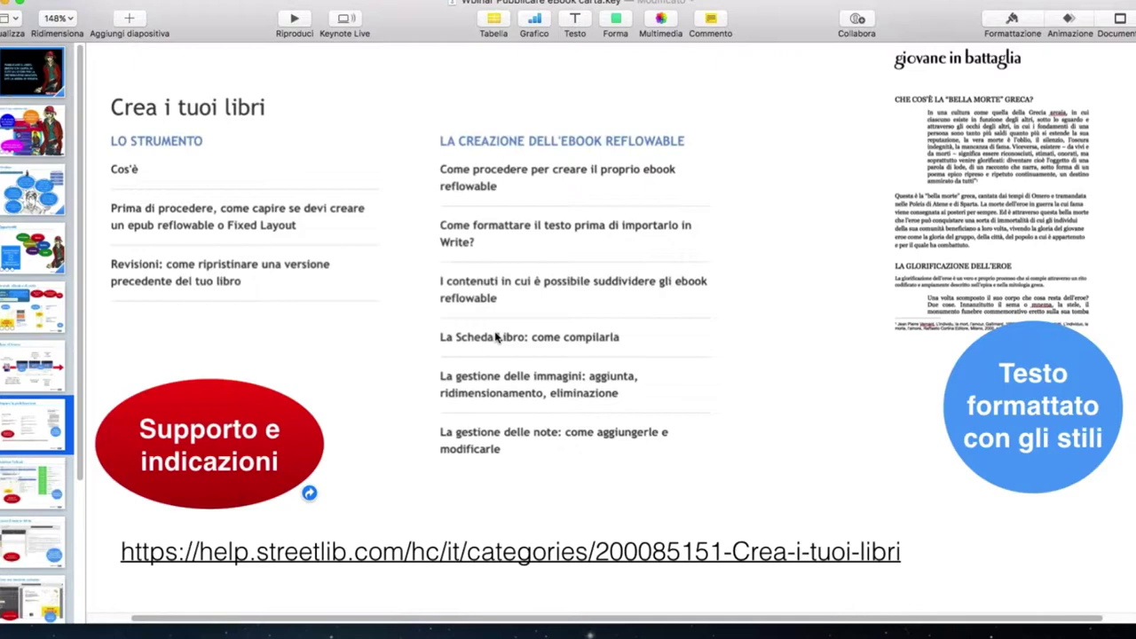
{"action": "scroll", "coordinate": [497, 337], "scroll_direction": "down", "scroll_amount": 3}
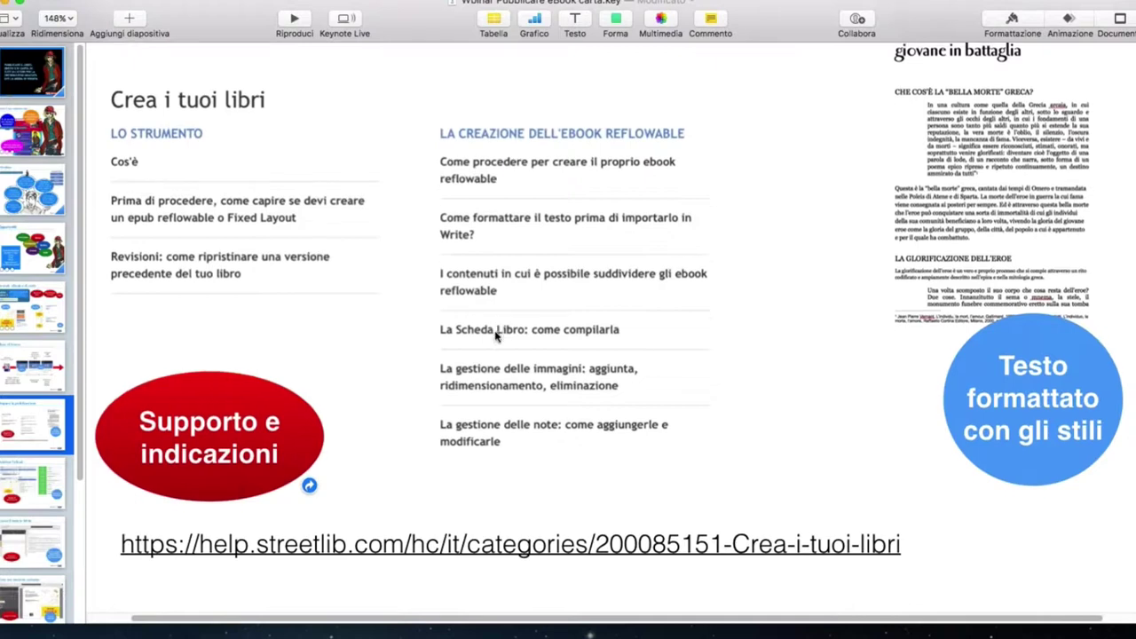
- Go to the Pubblica l'eBook slide and view its whole layout
{"action": "scroll", "coordinate": [496, 337], "scroll_direction": "down", "scroll_amount": 3}
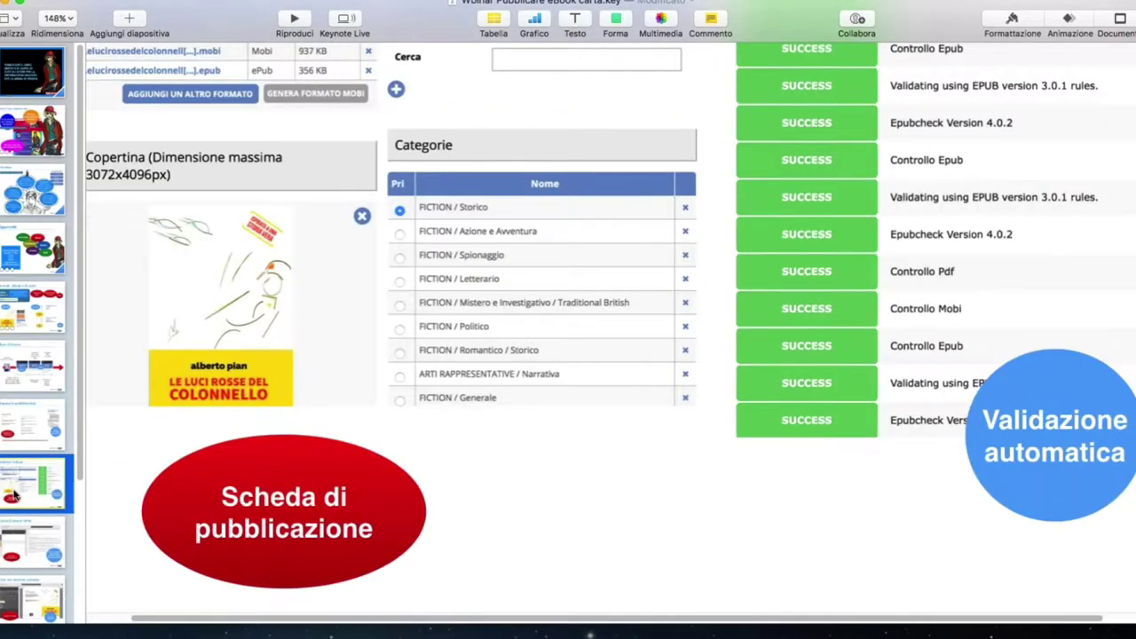
{"action": "scroll", "coordinate": [316, 177], "scroll_direction": "up", "scroll_amount": 3}
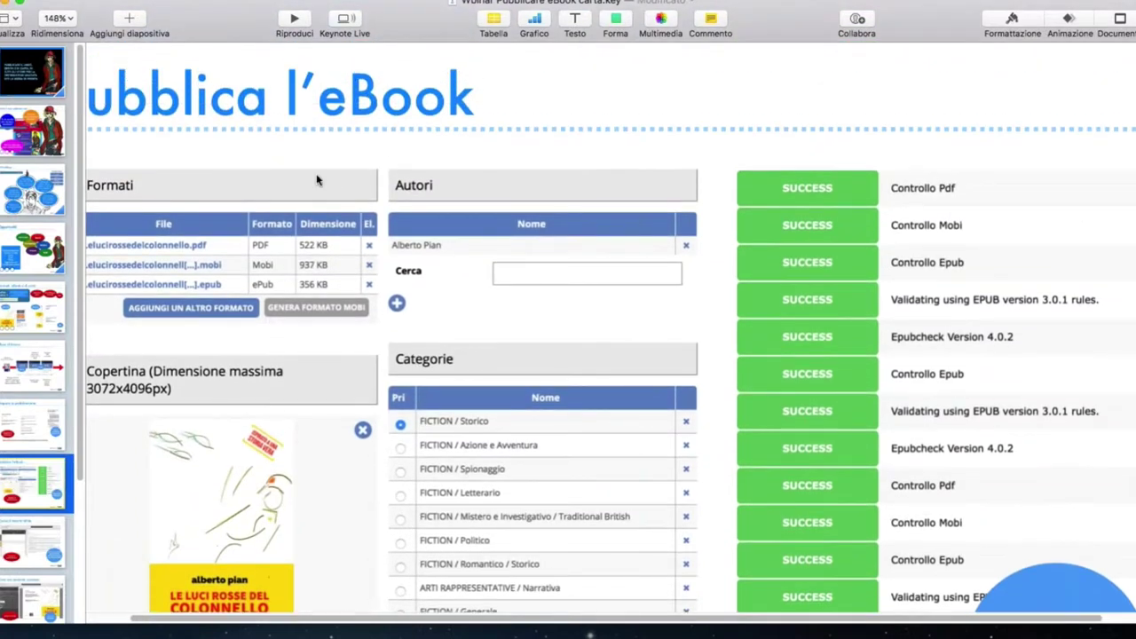
{"action": "scroll", "coordinate": [315, 178], "scroll_direction": "down", "scroll_amount": 3}
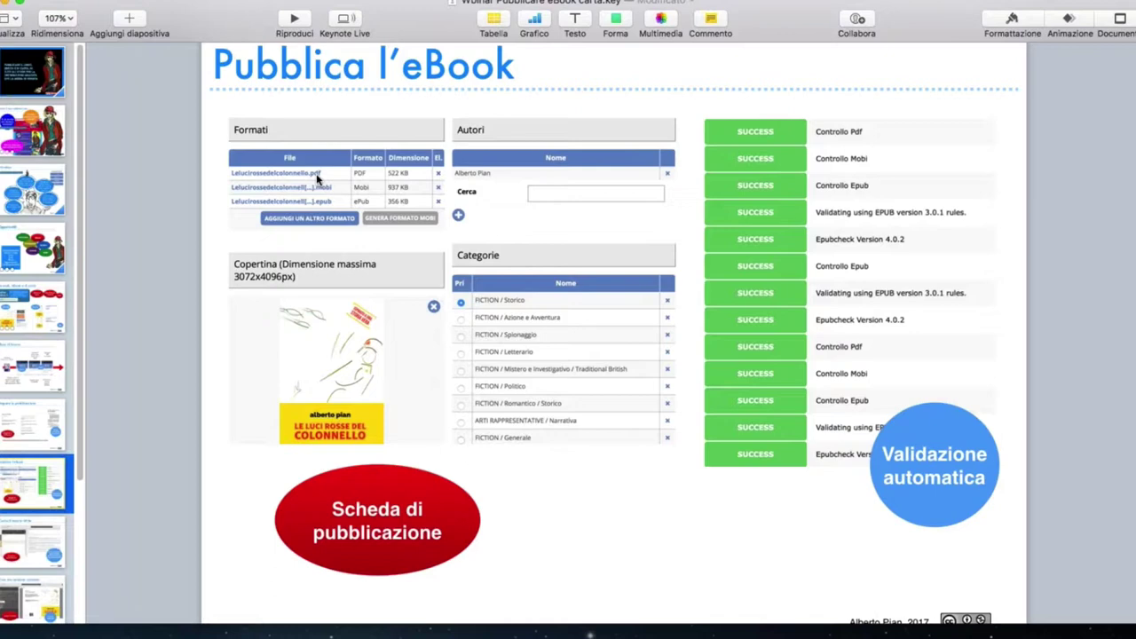
- Inspect the Formati table with the PDF, Mobi and ePub files and its format buttons up close
{"action": "scroll", "coordinate": [317, 180], "scroll_direction": "up", "scroll_amount": 5}
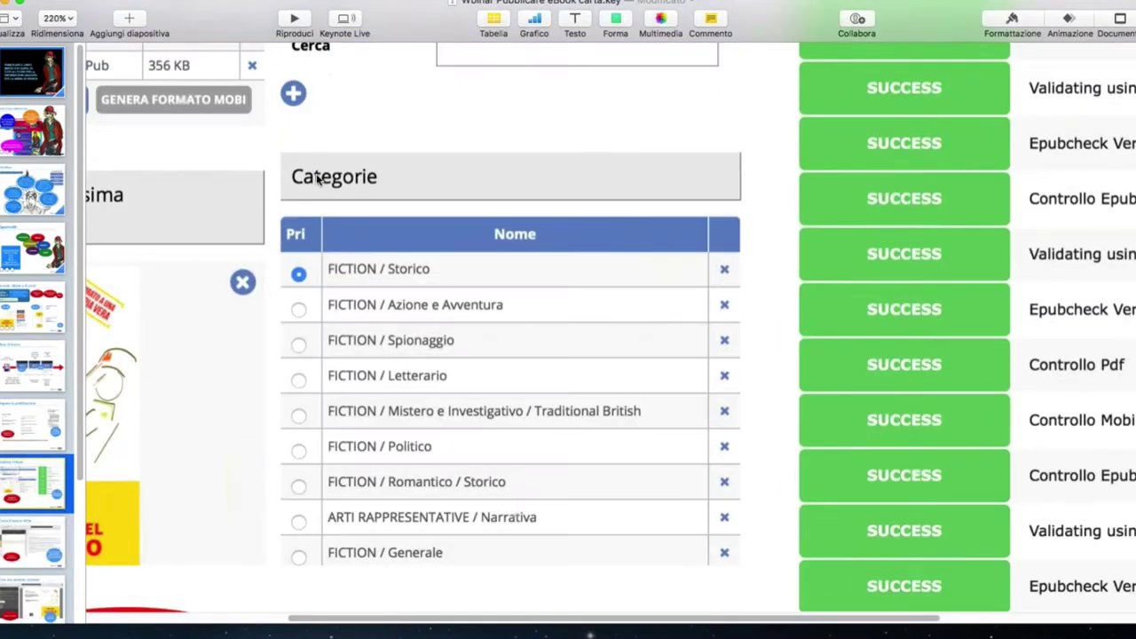
{"action": "scroll", "coordinate": [317, 180], "scroll_direction": "up", "scroll_amount": 5}
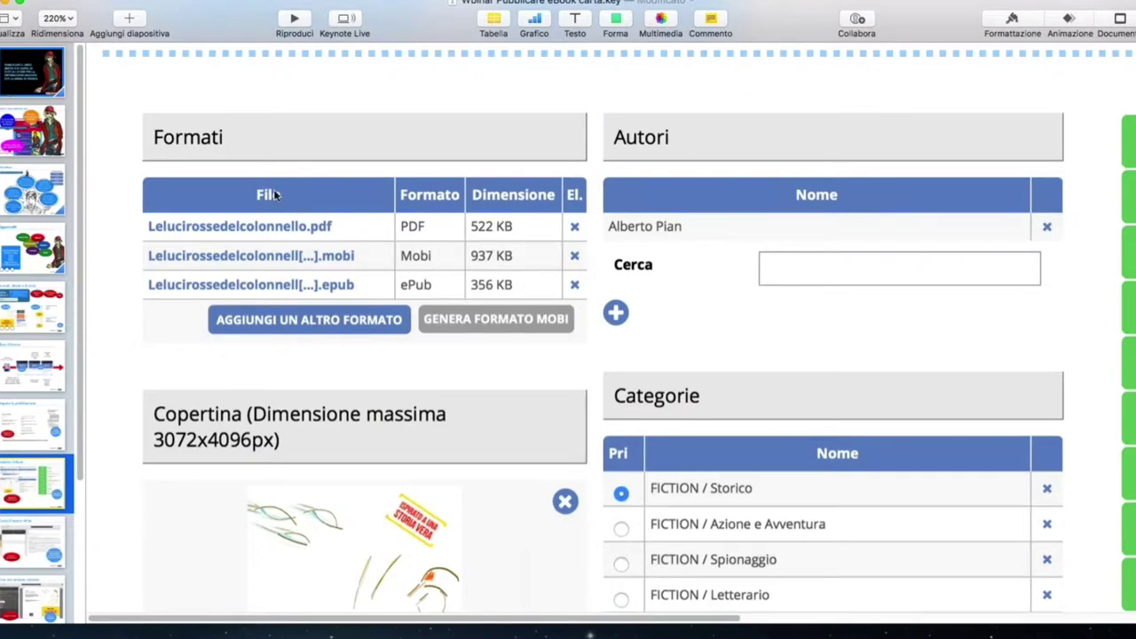
{"action": "scroll", "coordinate": [272, 196], "scroll_direction": "up", "scroll_amount": 3}
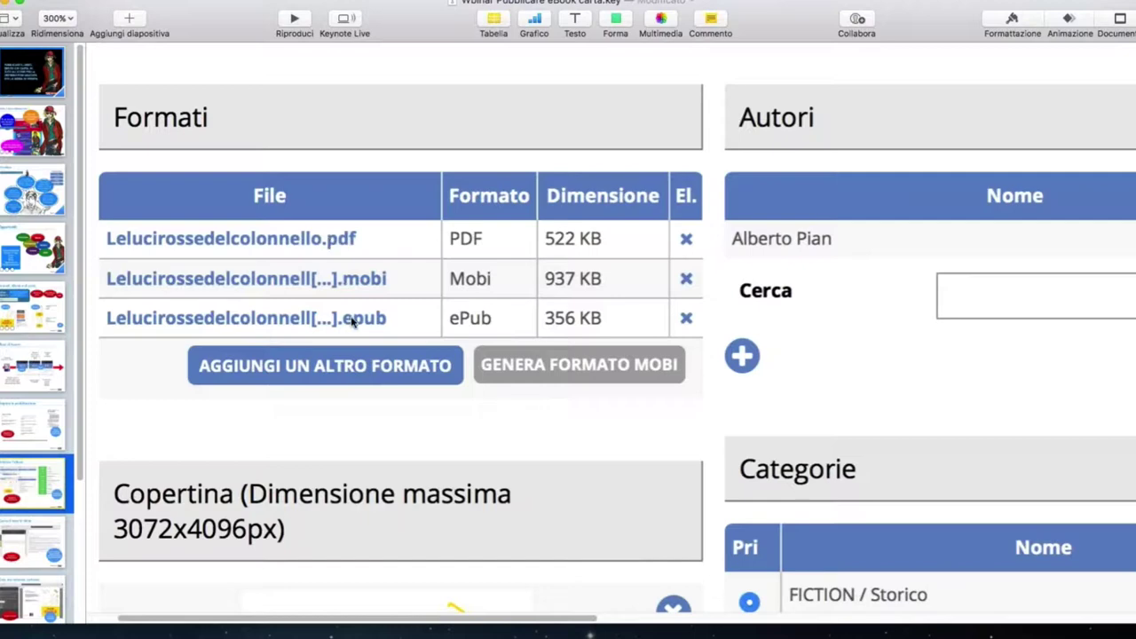
{"action": "scroll", "coordinate": [355, 317], "scroll_direction": "up", "scroll_amount": 3}
{"action": "scroll", "coordinate": [352, 311], "scroll_direction": "down", "scroll_amount": 2}
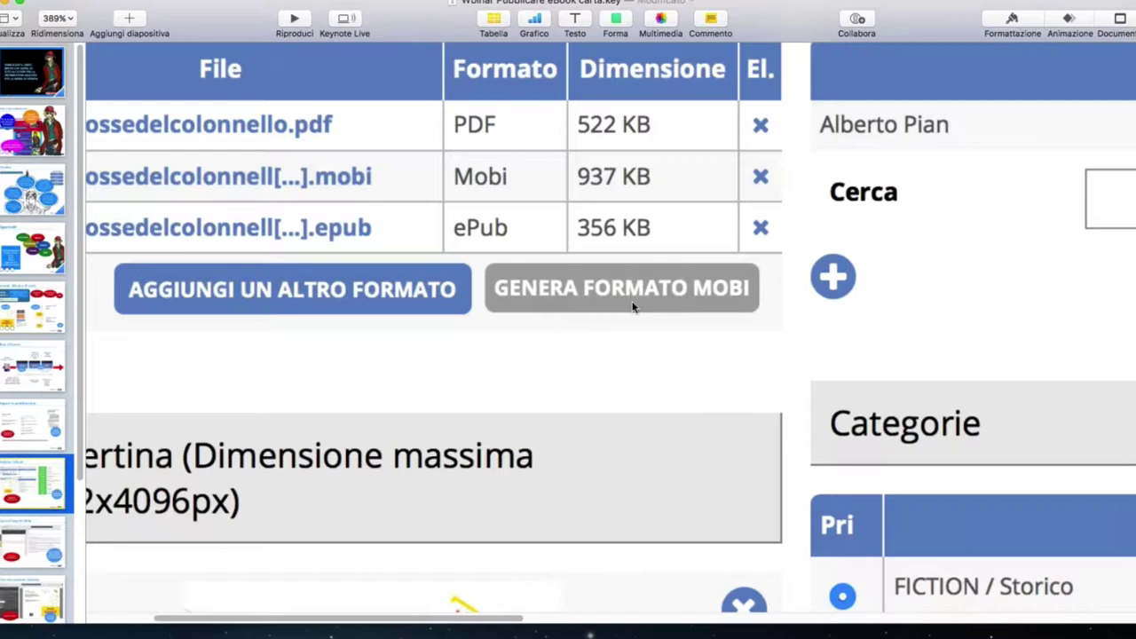
- Inspect the Copertina section with its maximum dimensions and the full book cover image
{"action": "scroll", "coordinate": [633, 307], "scroll_direction": "down", "scroll_amount": 5}
{"action": "scroll", "coordinate": [622, 306], "scroll_direction": "left", "scroll_amount": 3}
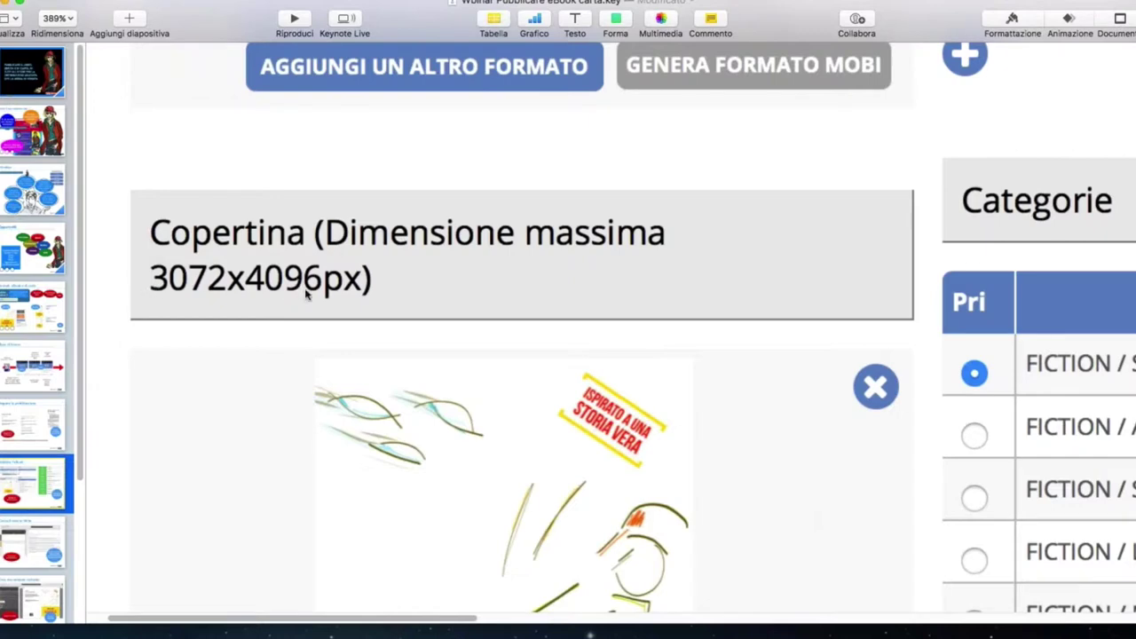
{"action": "scroll", "coordinate": [430, 267], "scroll_direction": "down", "scroll_amount": 4}
{"action": "scroll", "coordinate": [429, 267], "scroll_direction": "right", "scroll_amount": 1}
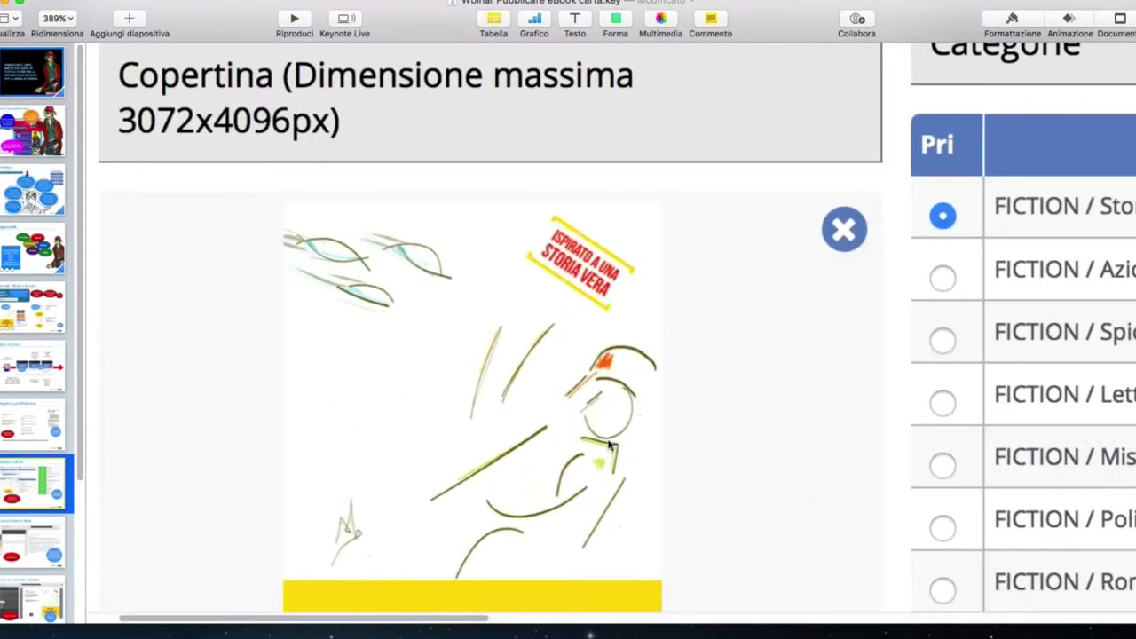
{"action": "scroll", "coordinate": [475, 393], "scroll_direction": "down", "scroll_amount": 4}
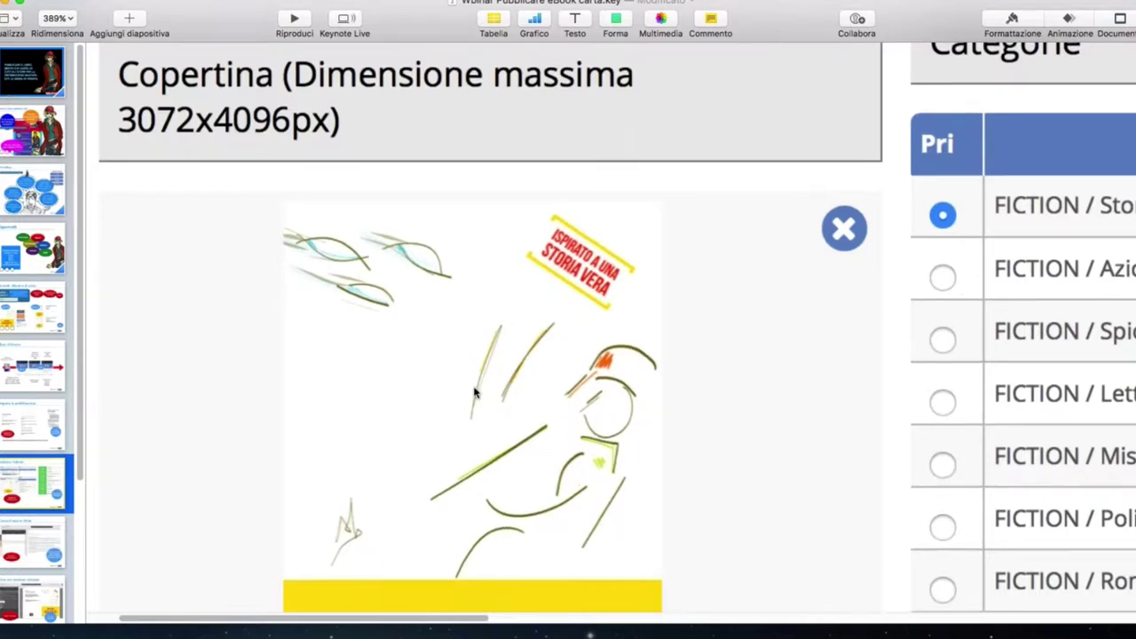
{"action": "scroll", "coordinate": [474, 393], "scroll_direction": "right", "scroll_amount": 1}
{"action": "scroll", "coordinate": [504, 451], "scroll_direction": "up", "scroll_amount": 2}
{"action": "scroll", "coordinate": [504, 451], "scroll_direction": "left", "scroll_amount": 1}
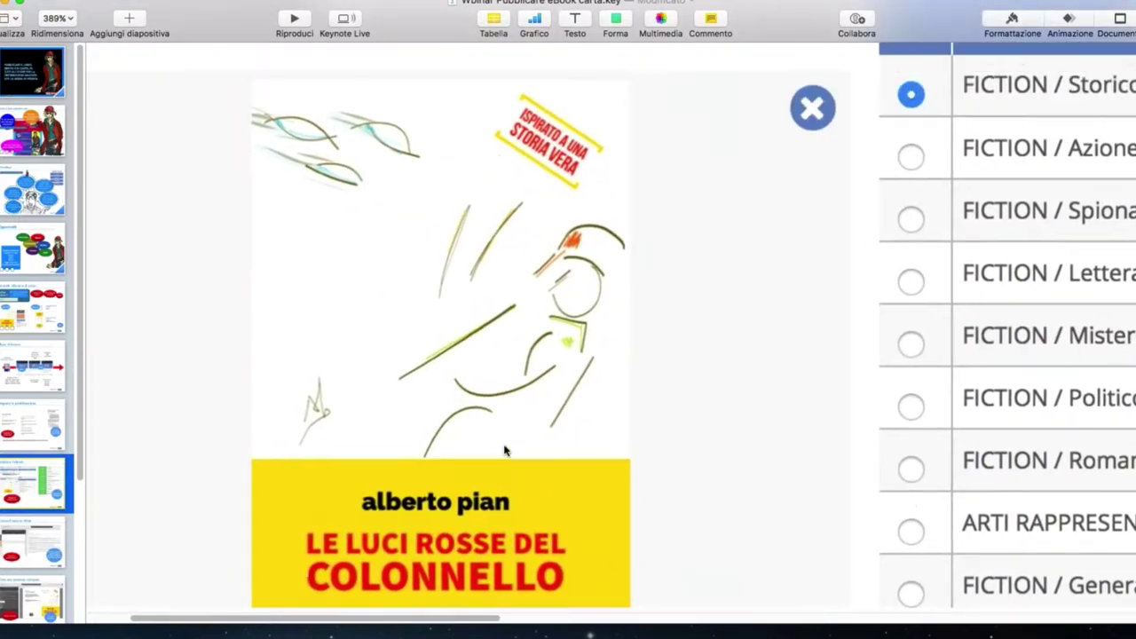
{"action": "scroll", "coordinate": [504, 451], "scroll_direction": "down", "scroll_amount": 1}
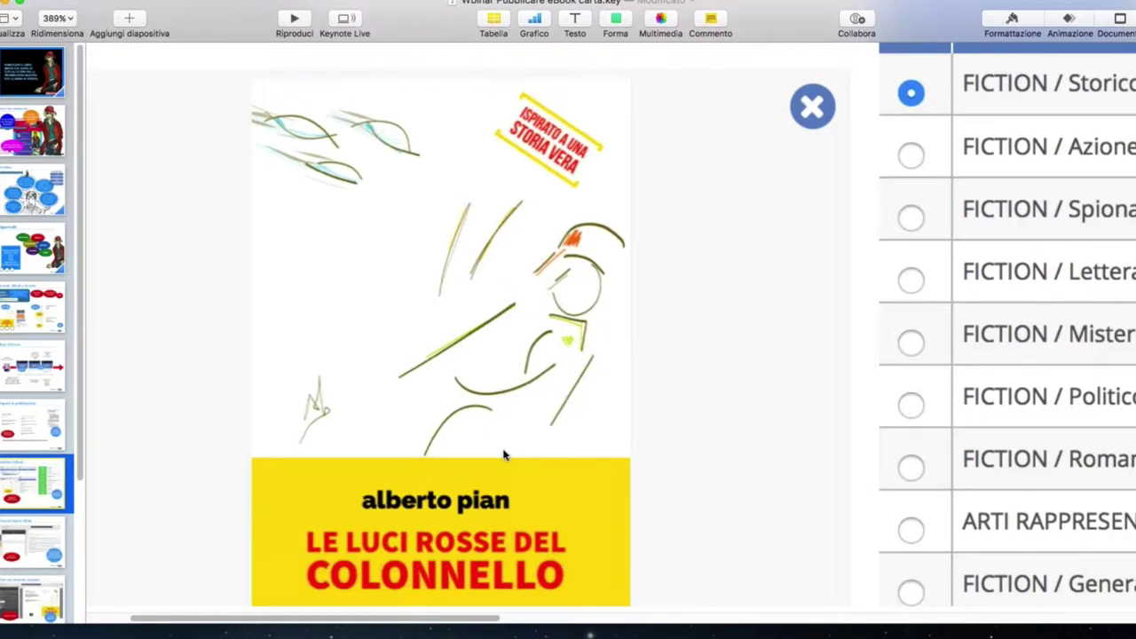
- Review the Categorie list and the Autori section of the publication form at 300% zoom
{"action": "key", "text": "super+shift+comma"}
{"action": "scroll", "coordinate": [503, 455], "scroll_direction": "up", "scroll_amount": 1}
{"action": "scroll", "coordinate": [503, 455], "scroll_direction": "right", "scroll_amount": 5}
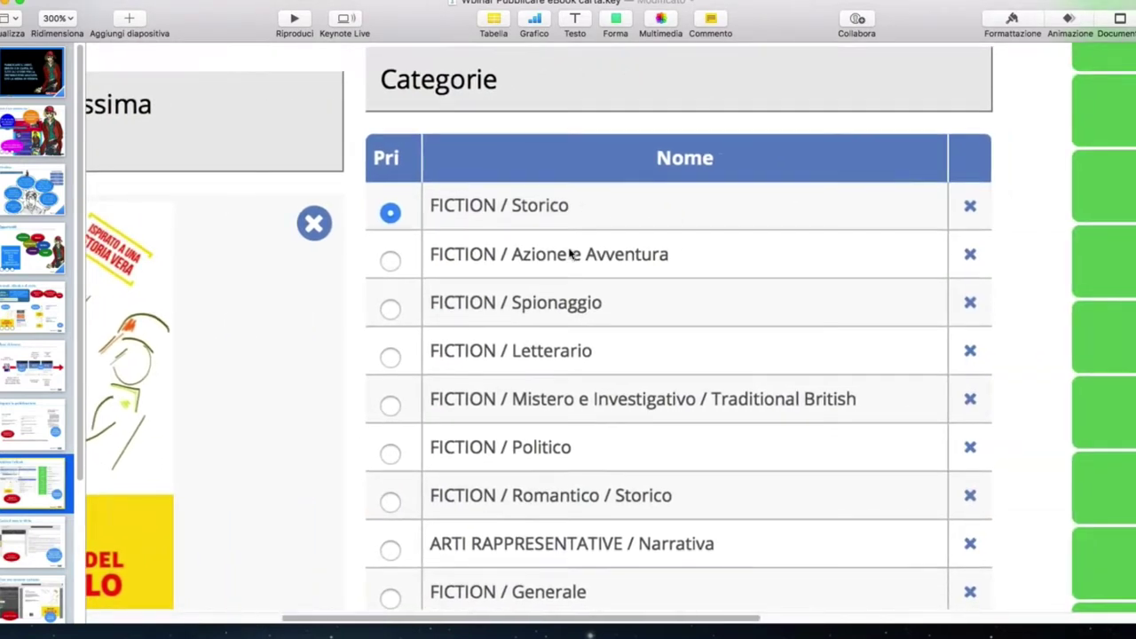
{"action": "scroll", "coordinate": [568, 256], "scroll_direction": "down", "scroll_amount": 5}
{"action": "scroll", "coordinate": [570, 257], "scroll_direction": "up", "scroll_amount": 3}
{"action": "scroll", "coordinate": [570, 255], "scroll_direction": "up", "scroll_amount": 3}
{"action": "scroll", "coordinate": [569, 255], "scroll_direction": "left", "scroll_amount": 1}
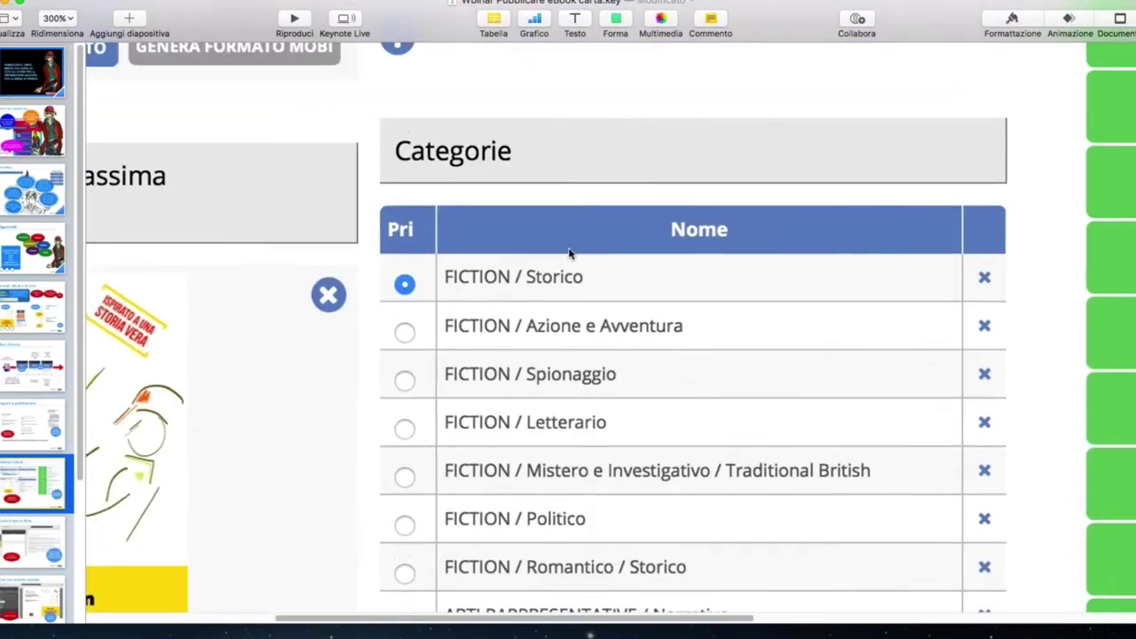
{"action": "scroll", "coordinate": [570, 255], "scroll_direction": "up", "scroll_amount": 4}
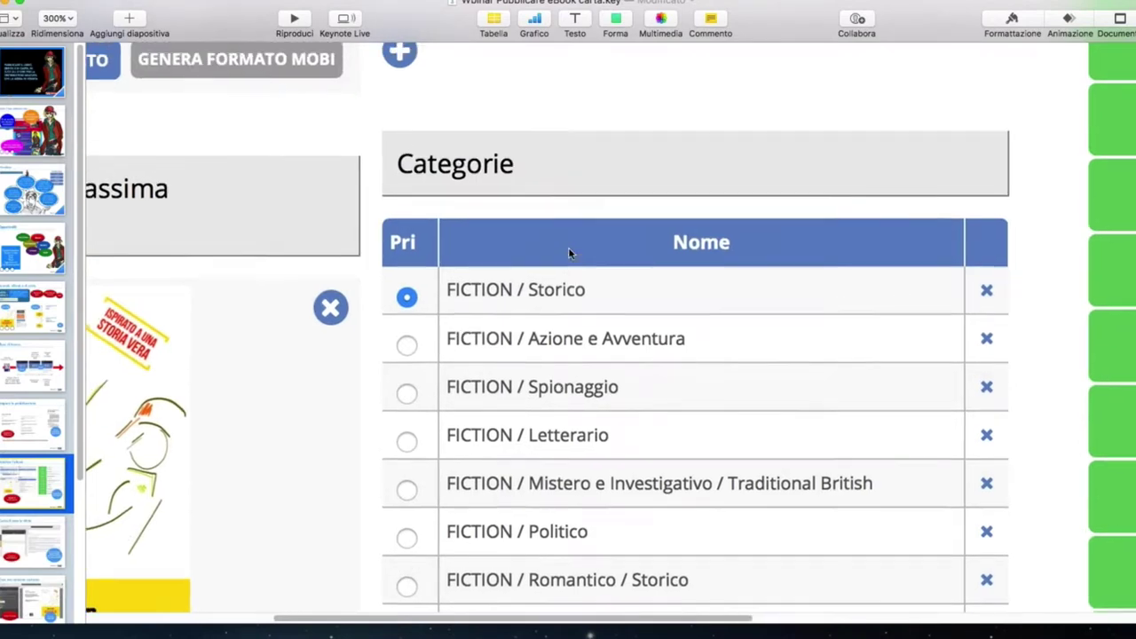
{"action": "scroll", "coordinate": [570, 255], "scroll_direction": "left", "scroll_amount": 1}
{"action": "scroll", "coordinate": [569, 255], "scroll_direction": "up", "scroll_amount": 2}
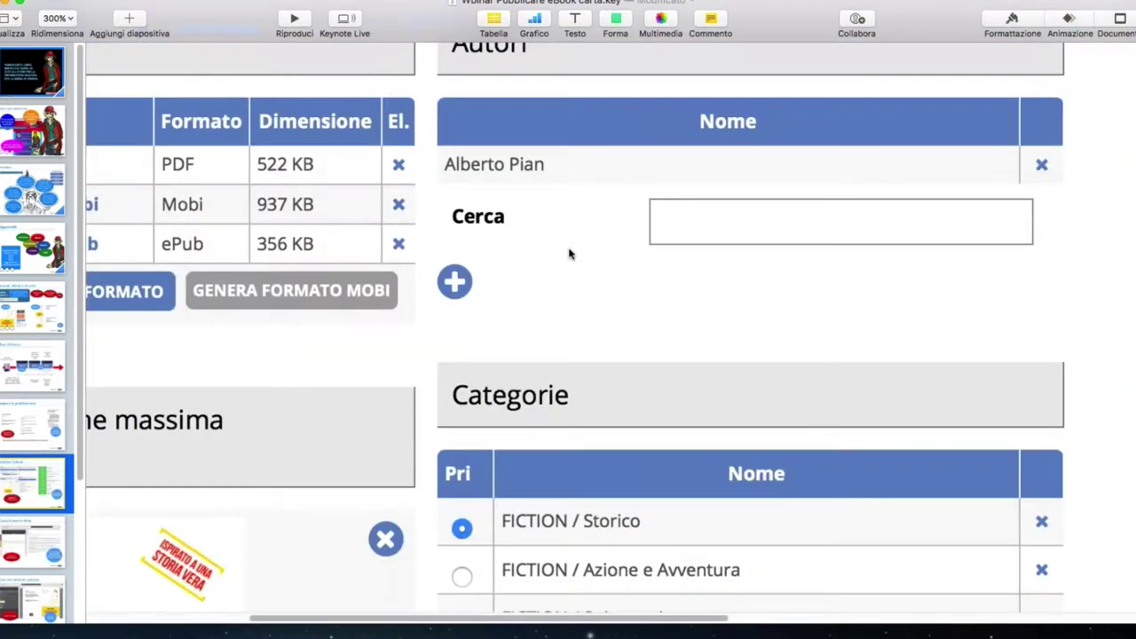
- Examine the automatic validation list for the PDF, Mobi and Epub checks, up to its first entry
{"action": "scroll", "coordinate": [569, 255], "scroll_direction": "down", "scroll_amount": 6}
{"action": "scroll", "coordinate": [570, 254], "scroll_direction": "down", "scroll_amount": 12}
{"action": "scroll", "coordinate": [570, 255], "scroll_direction": "left", "scroll_amount": 4}
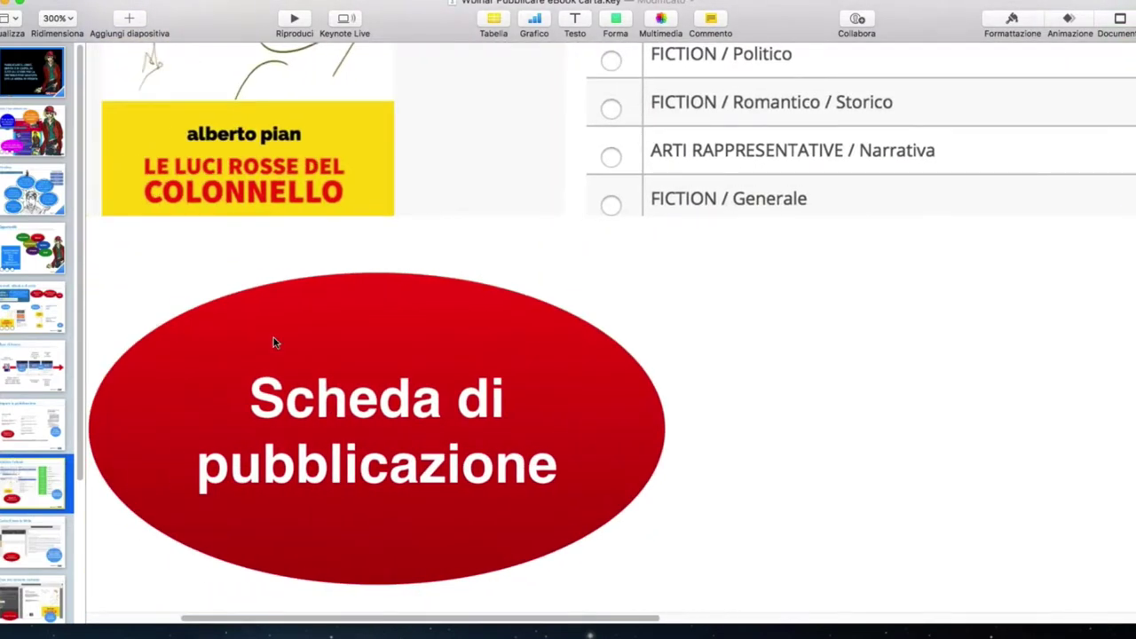
{"action": "scroll", "coordinate": [692, 329], "scroll_direction": "right", "scroll_amount": 13}
{"action": "scroll", "coordinate": [692, 329], "scroll_direction": "up", "scroll_amount": 2}
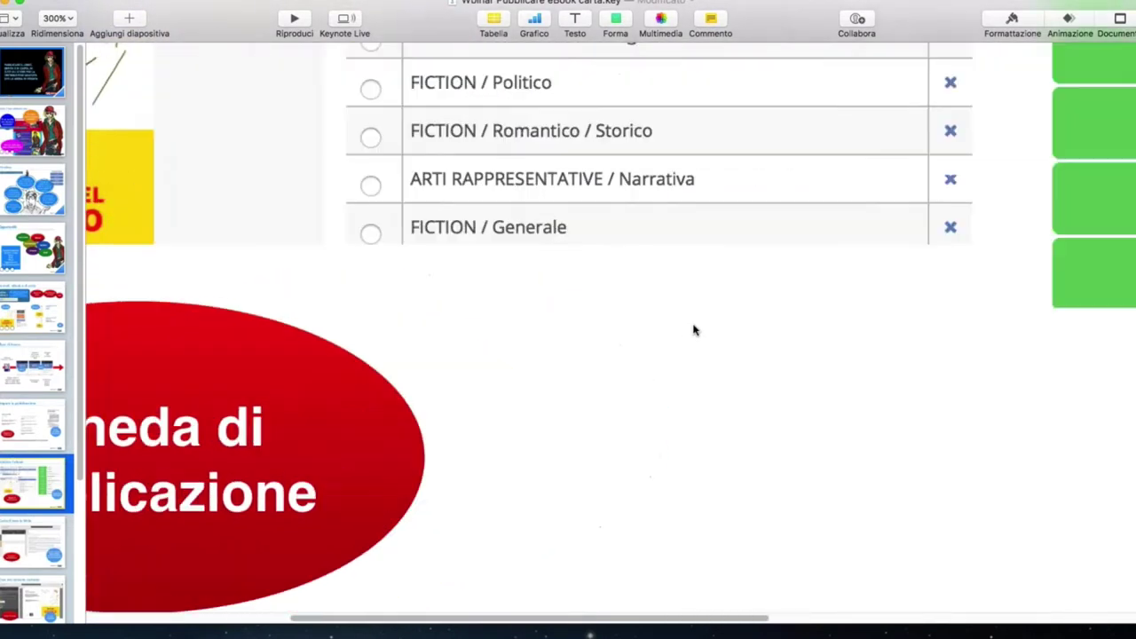
{"action": "scroll", "coordinate": [694, 329], "scroll_direction": "right", "scroll_amount": 7}
{"action": "scroll", "coordinate": [693, 329], "scroll_direction": "up", "scroll_amount": 4}
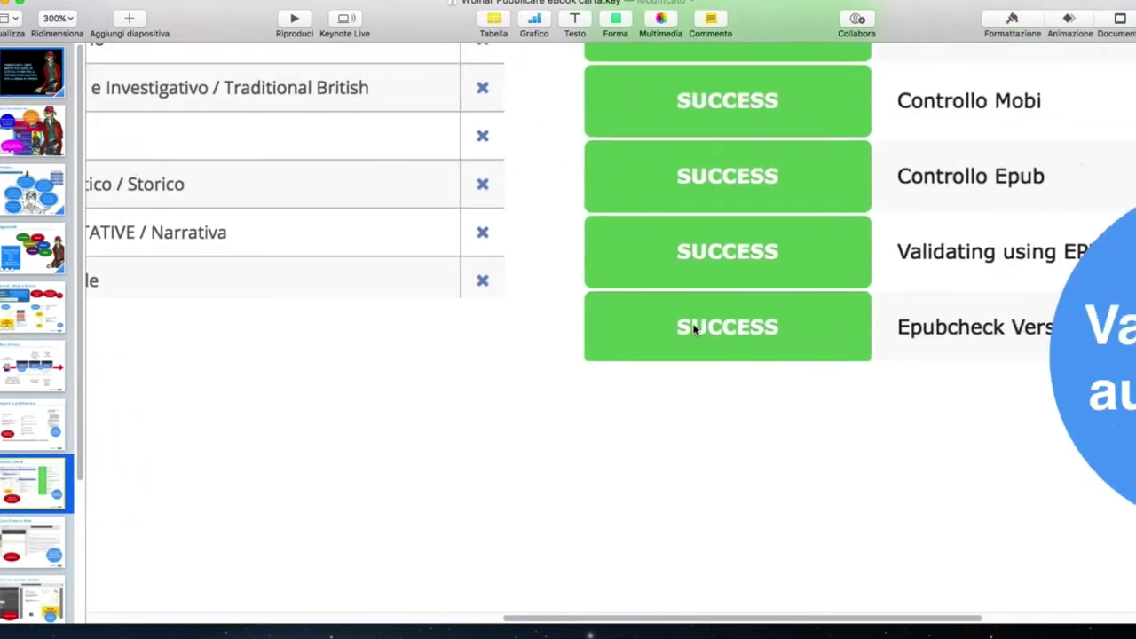
{"action": "scroll", "coordinate": [692, 322], "scroll_direction": "up", "scroll_amount": 10}
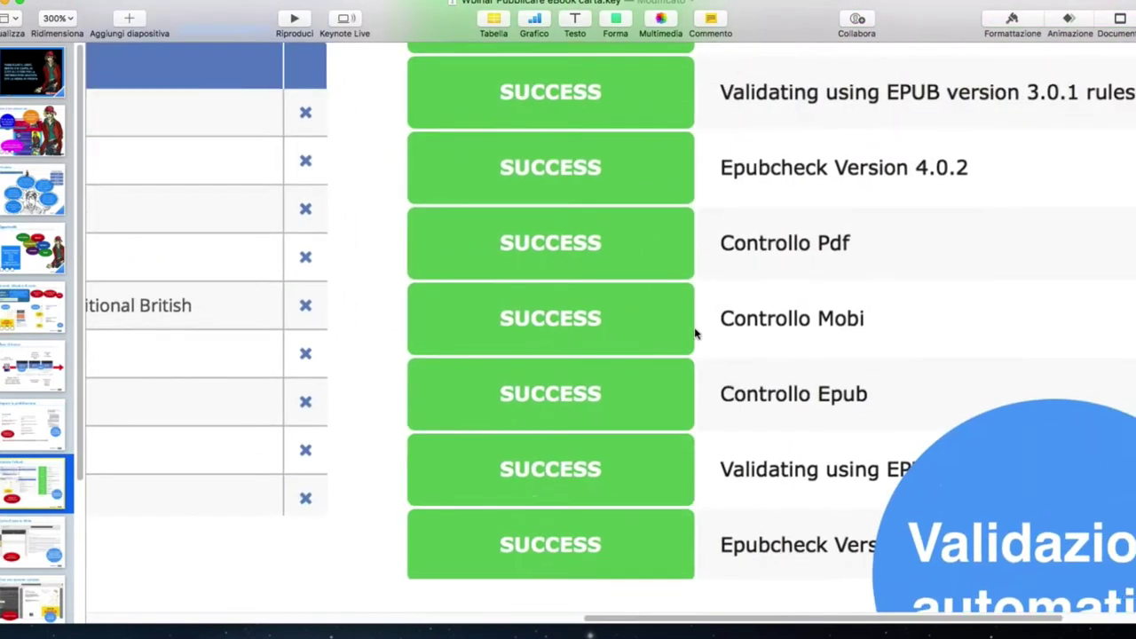
{"action": "scroll", "coordinate": [692, 323], "scroll_direction": "right", "scroll_amount": 2}
{"action": "scroll", "coordinate": [696, 333], "scroll_direction": "up", "scroll_amount": 4}
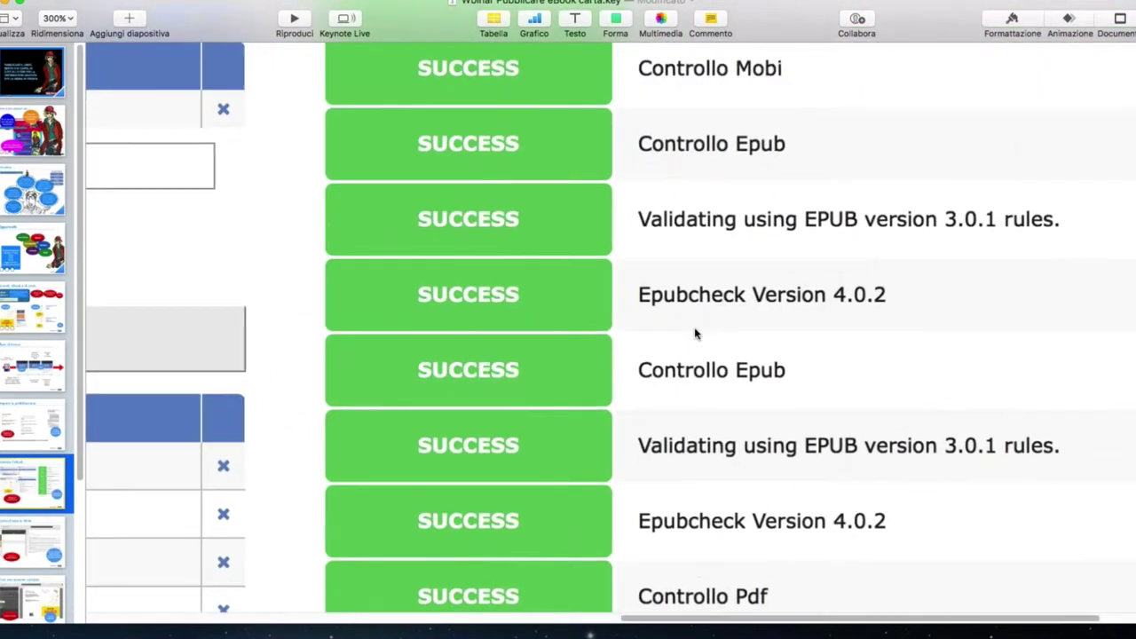
{"action": "scroll", "coordinate": [696, 333], "scroll_direction": "right", "scroll_amount": 2}
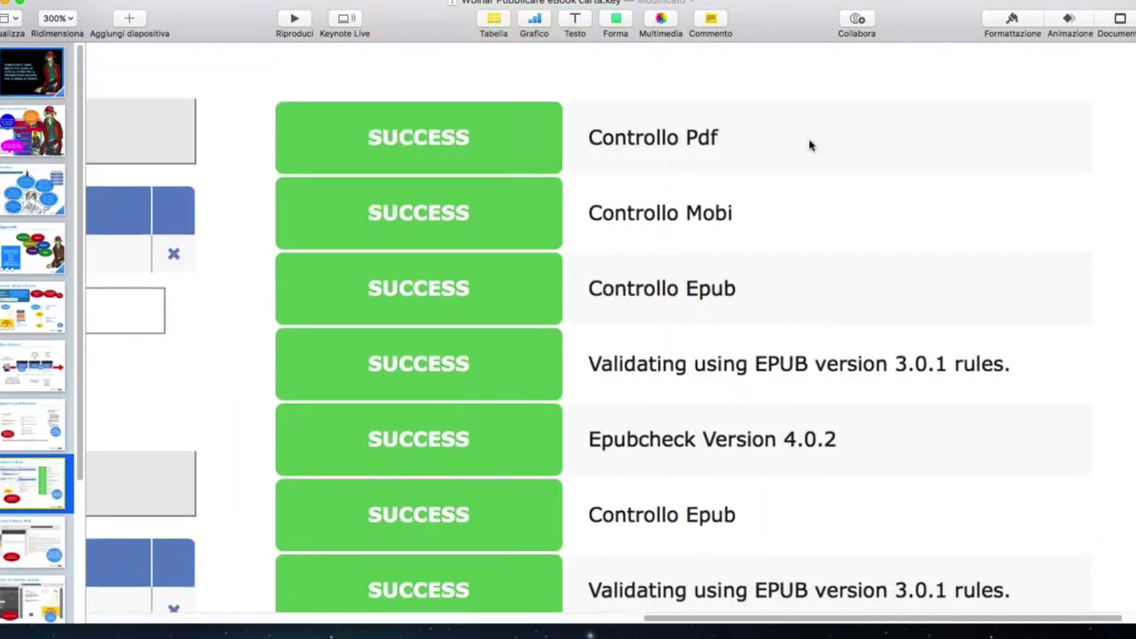
- Read through the automatic validation list down to its last Epubcheck entry and return to the whole Pubblica l'eBook slide
{"action": "scroll", "coordinate": [809, 144], "scroll_direction": "down", "scroll_amount": 3}
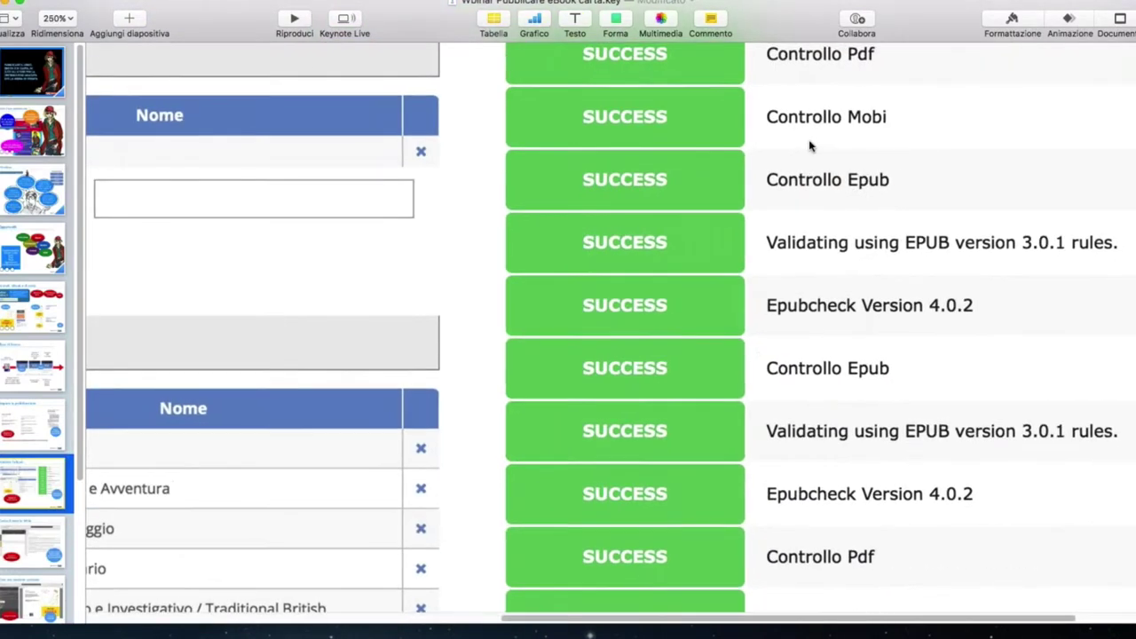
{"action": "scroll", "coordinate": [809, 145], "scroll_direction": "right", "scroll_amount": 3}
{"action": "scroll", "coordinate": [809, 145], "scroll_direction": "up", "scroll_amount": 1}
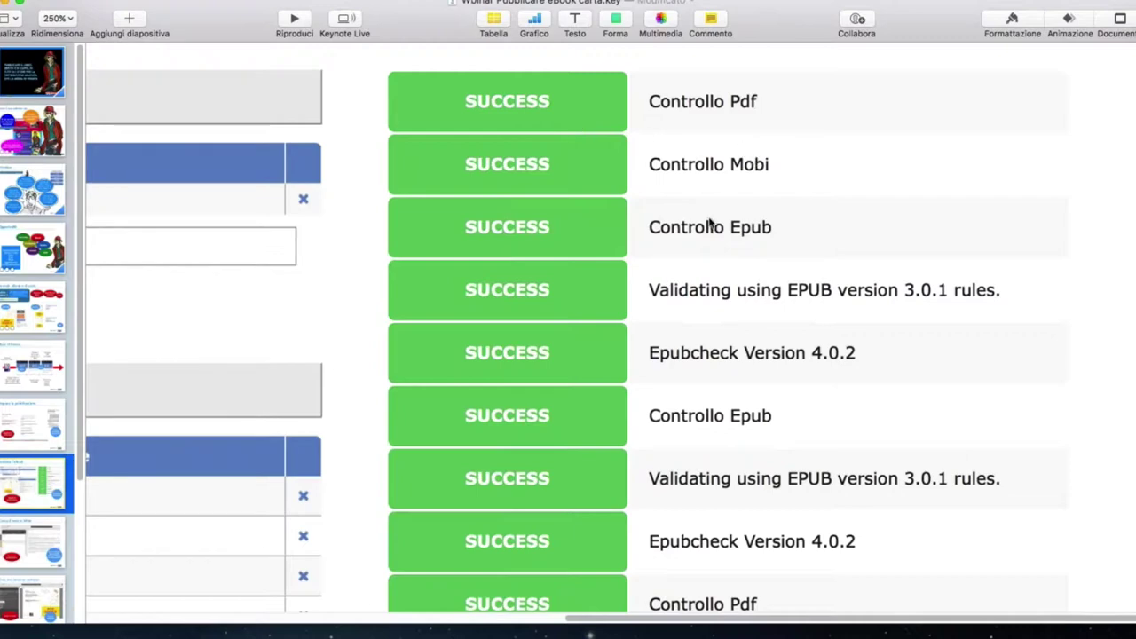
{"action": "scroll", "coordinate": [740, 223], "scroll_direction": "down", "scroll_amount": 3}
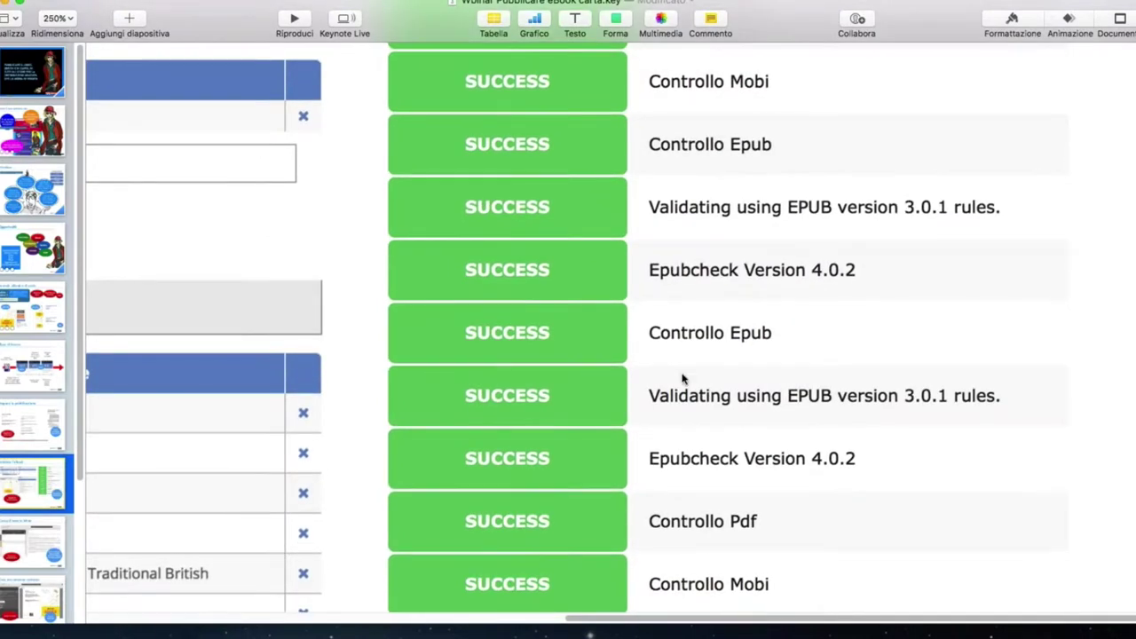
{"action": "scroll", "coordinate": [683, 354], "scroll_direction": "down", "scroll_amount": 4}
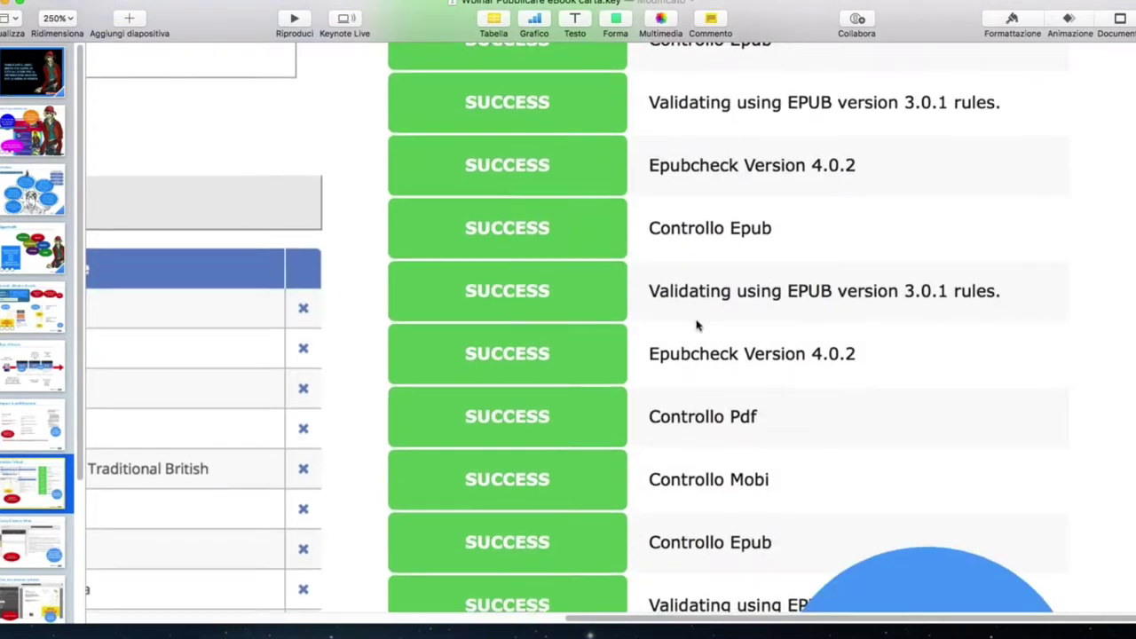
{"action": "scroll", "coordinate": [698, 325], "scroll_direction": "down", "scroll_amount": 6}
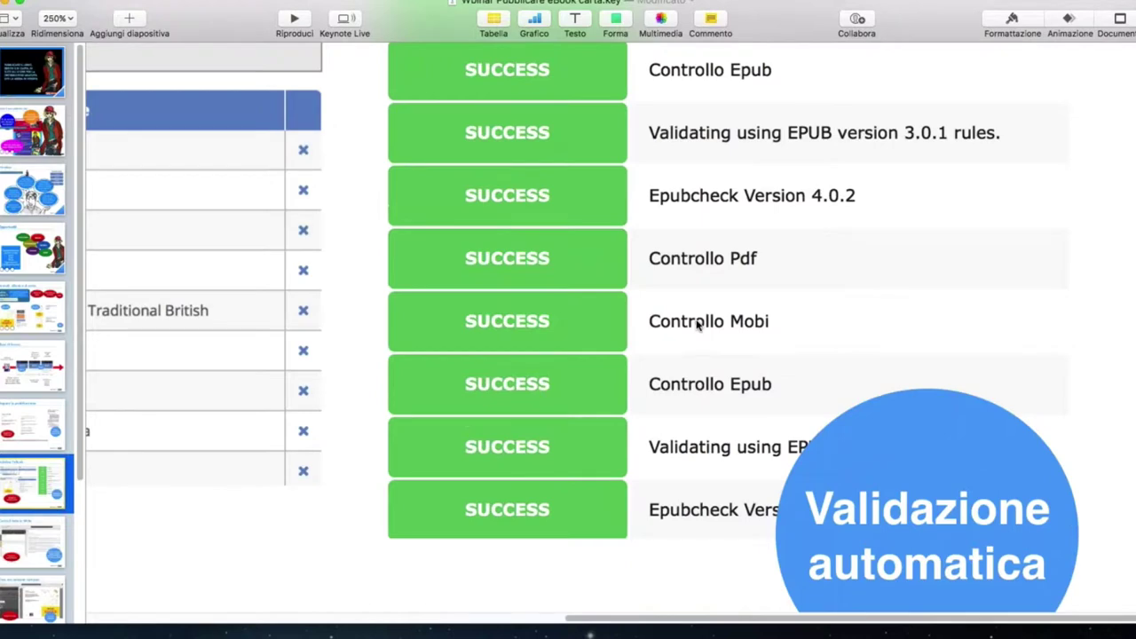
{"action": "scroll", "coordinate": [669, 381], "scroll_direction": "down", "scroll_amount": 5}
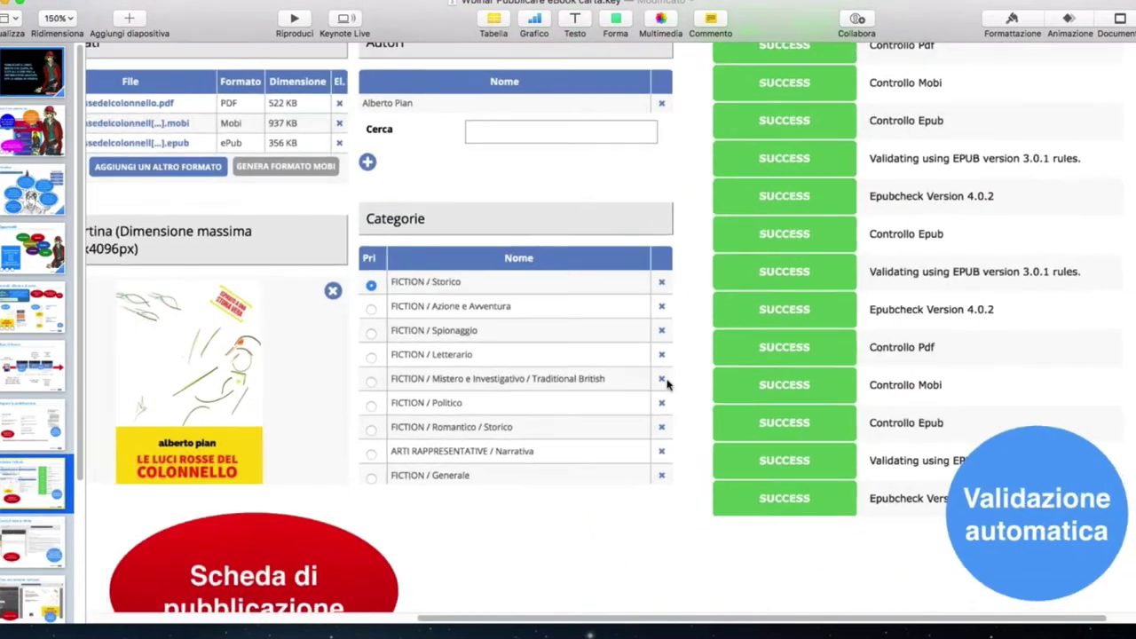
{"action": "scroll", "coordinate": [669, 380], "scroll_direction": "down", "scroll_amount": 3}
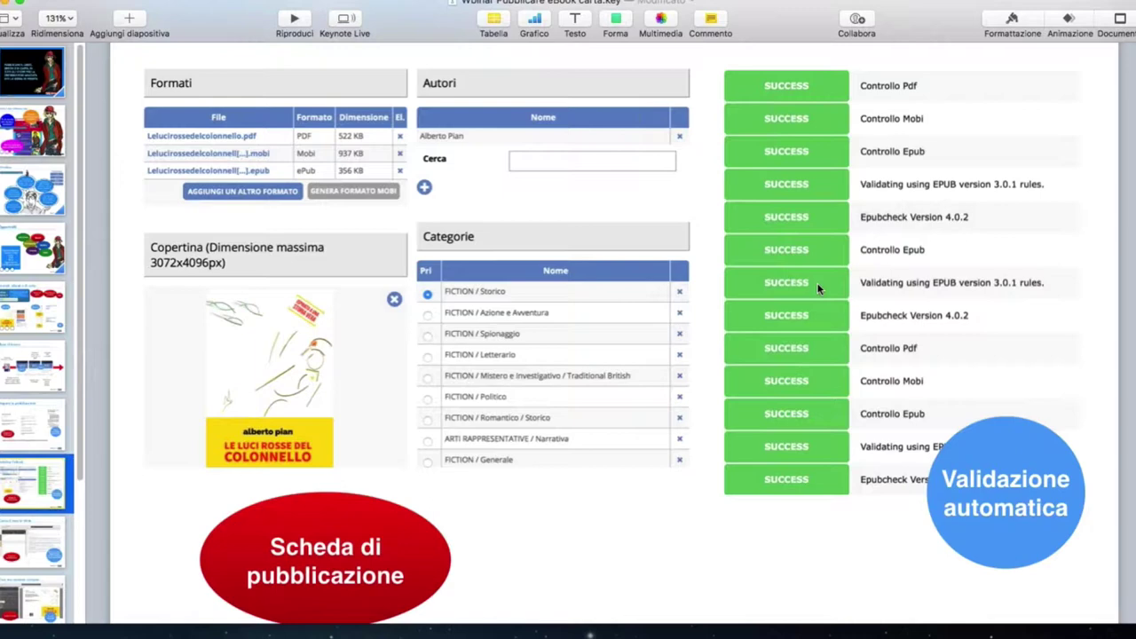
{"action": "key", "text": "super+0"}
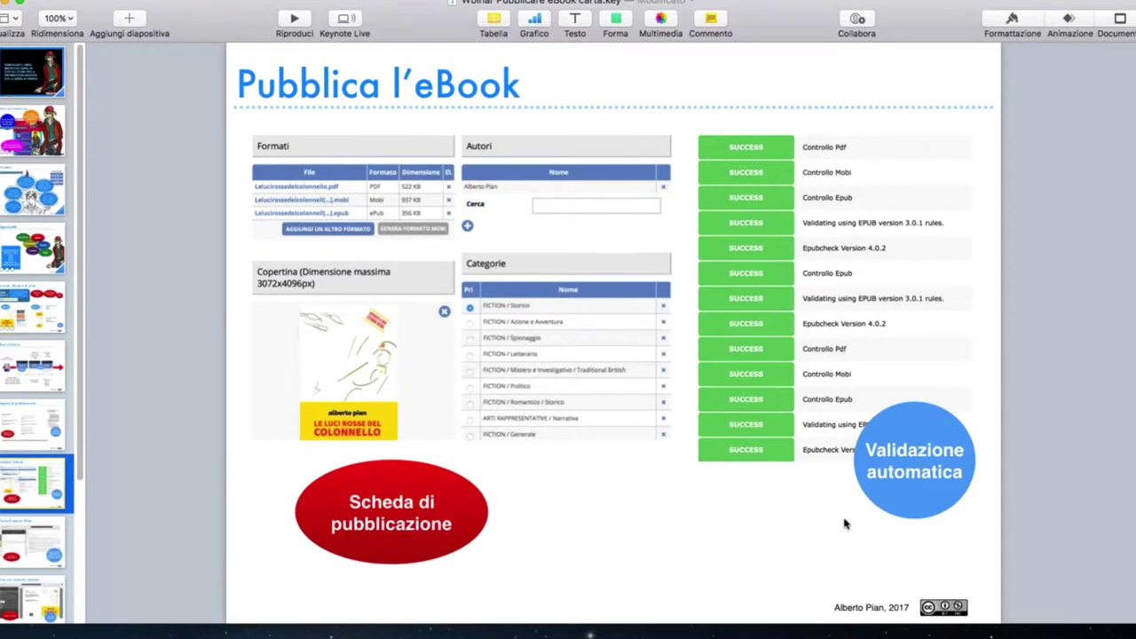
- Inspect the Validazione automatica callout and the final checks up close, ending on the full slide at 100% zoom
{"action": "scroll", "coordinate": [933, 480], "scroll_direction": "up", "scroll_amount": 5}
{"action": "scroll", "coordinate": [934, 487], "scroll_direction": "up", "scroll_amount": 3}
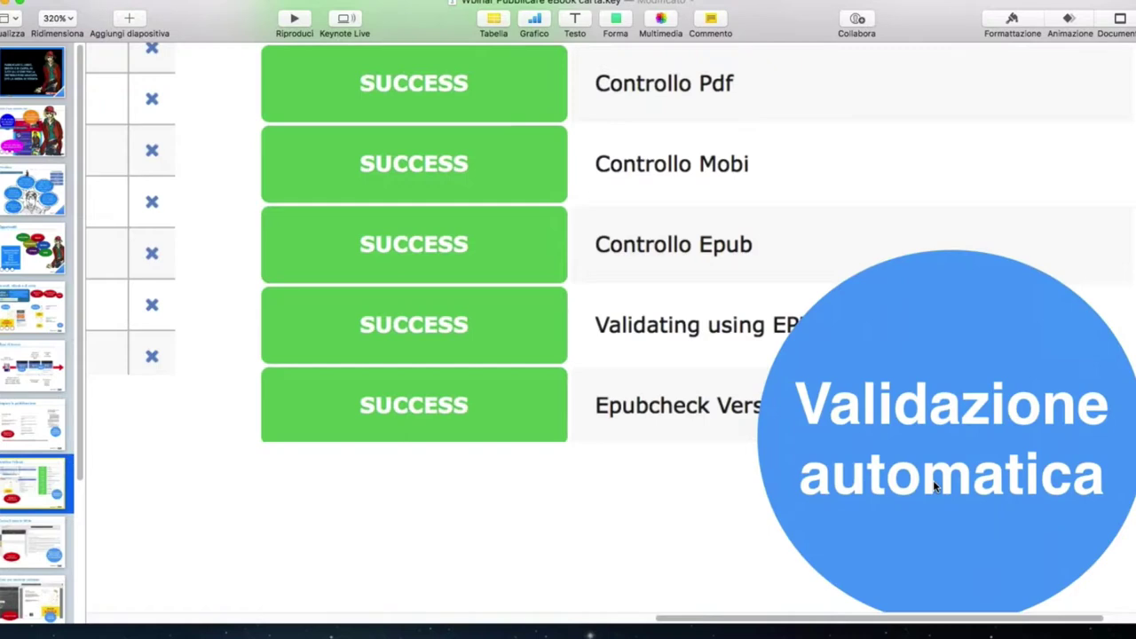
{"action": "scroll", "coordinate": [934, 485], "scroll_direction": "down", "scroll_amount": 5}
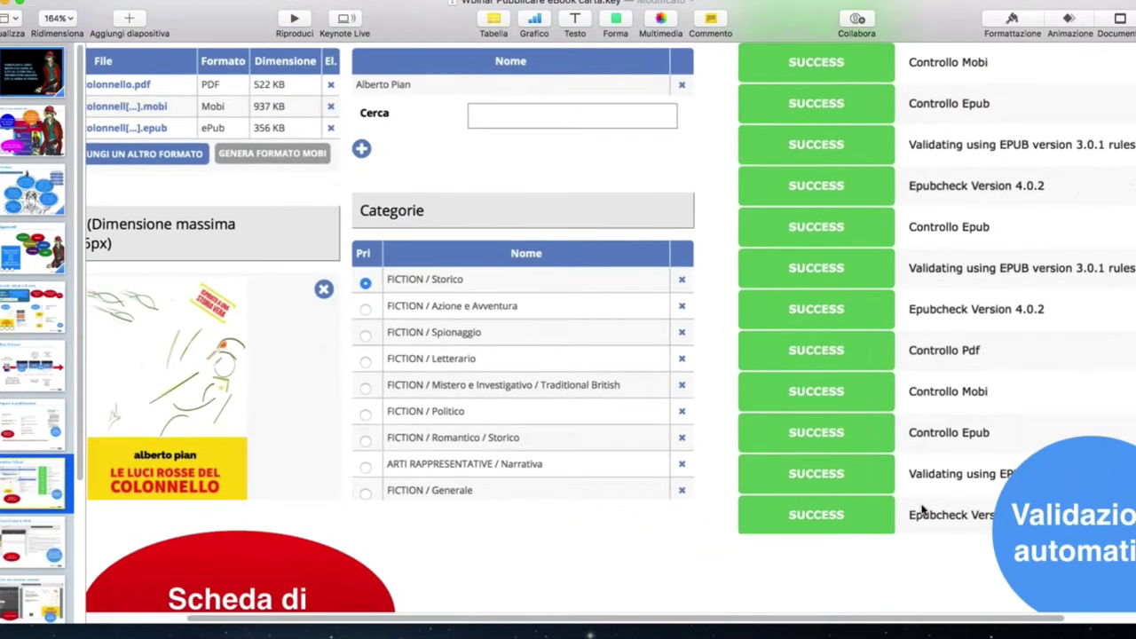
{"action": "scroll", "coordinate": [921, 510], "scroll_direction": "down", "scroll_amount": 5}
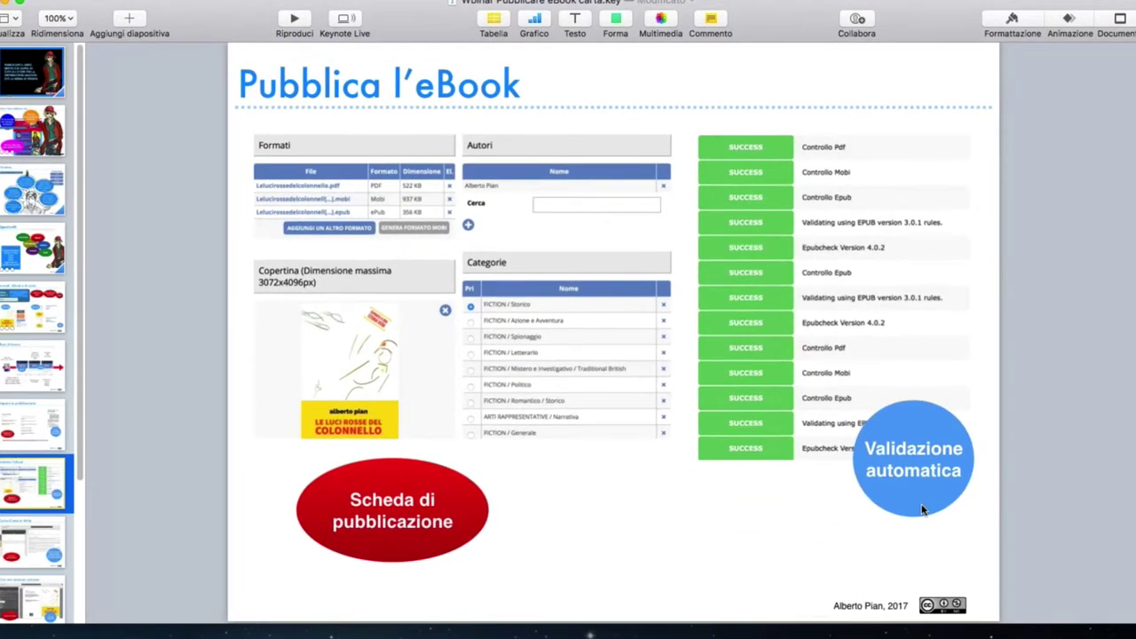
- Switch to Safari with the StreetLib dashboard and enlarge its window so all the dashboard content fits
{"action": "key", "text": "super+Tab"}
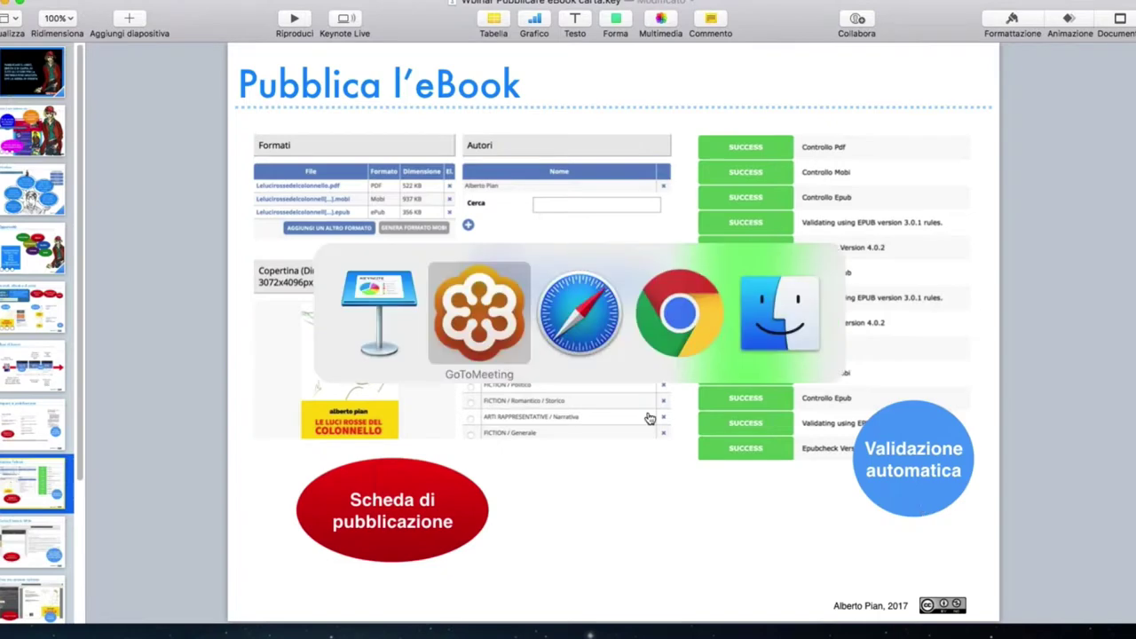
{"action": "key", "text": "super+Tab"}
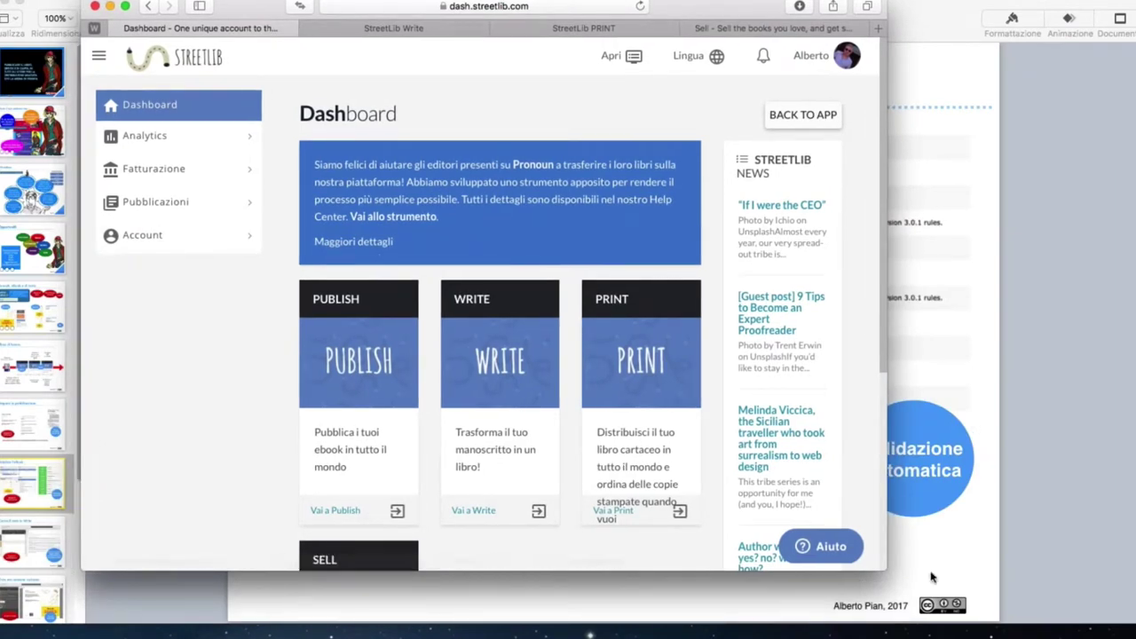
{"action": "left_click_drag", "start_coordinate": [883, 569], "coordinate": [1135, 638]}
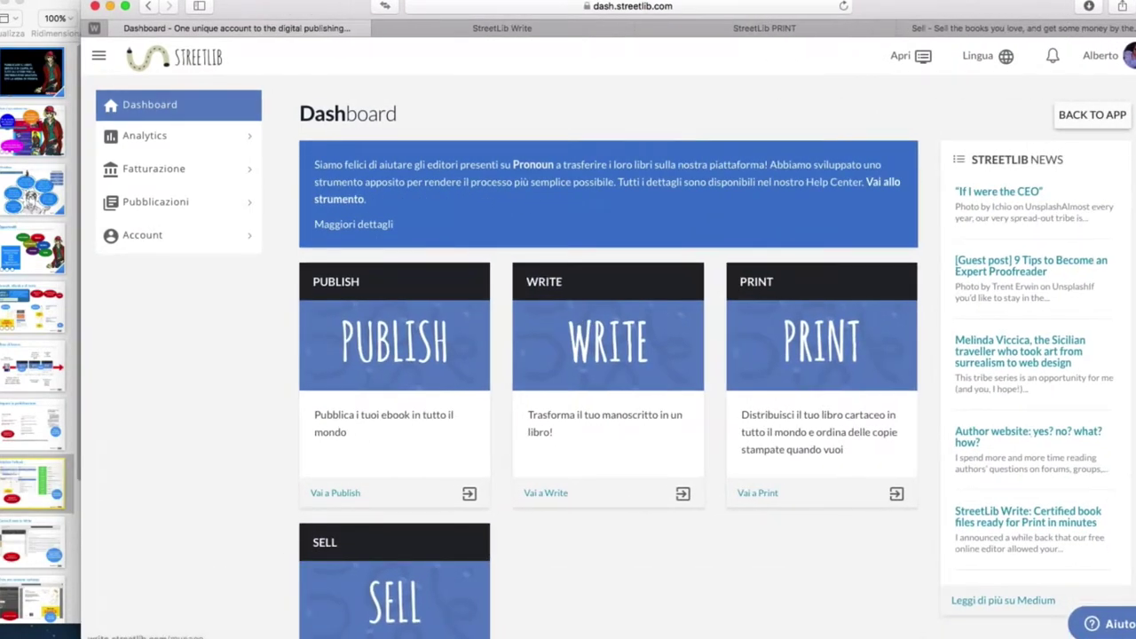
{"action": "mouse_move", "coordinate": [283, 4]}
{"action": "left_mouse_down"}
{"action": "mouse_move", "coordinate": [258, 2]}
{"action": "mouse_move", "coordinate": [276, 7]}
{"action": "left_mouse_up"}
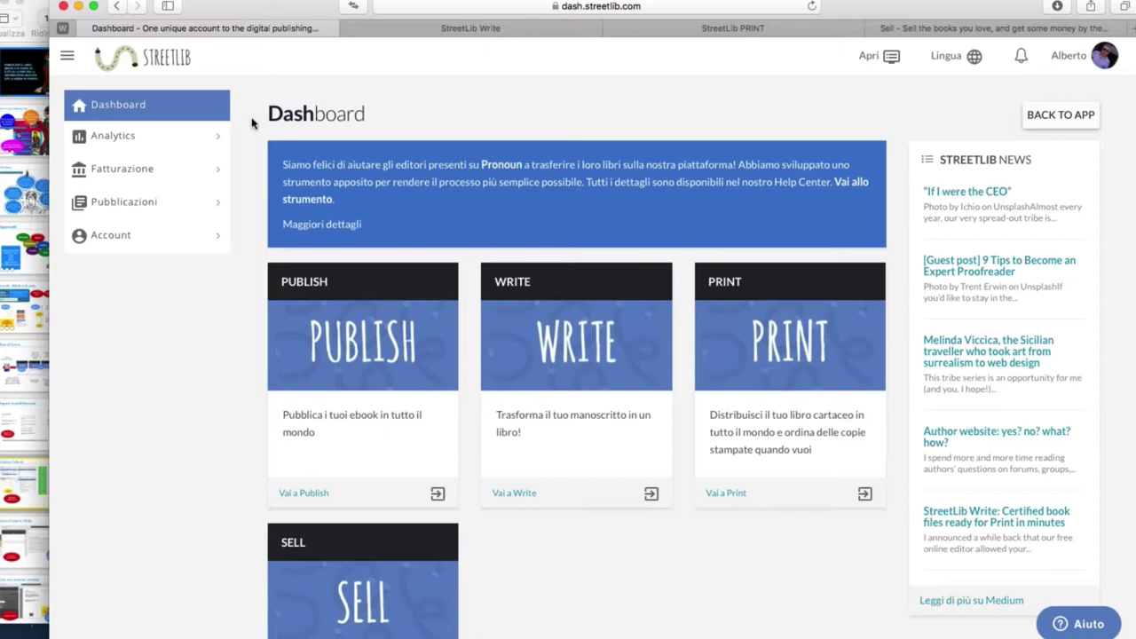
- Examine the dashboard's Publish, Write, Print and Sell cards and their descriptions up close
{"action": "scroll", "coordinate": [253, 120], "scroll_direction": "down", "scroll_amount": 2}
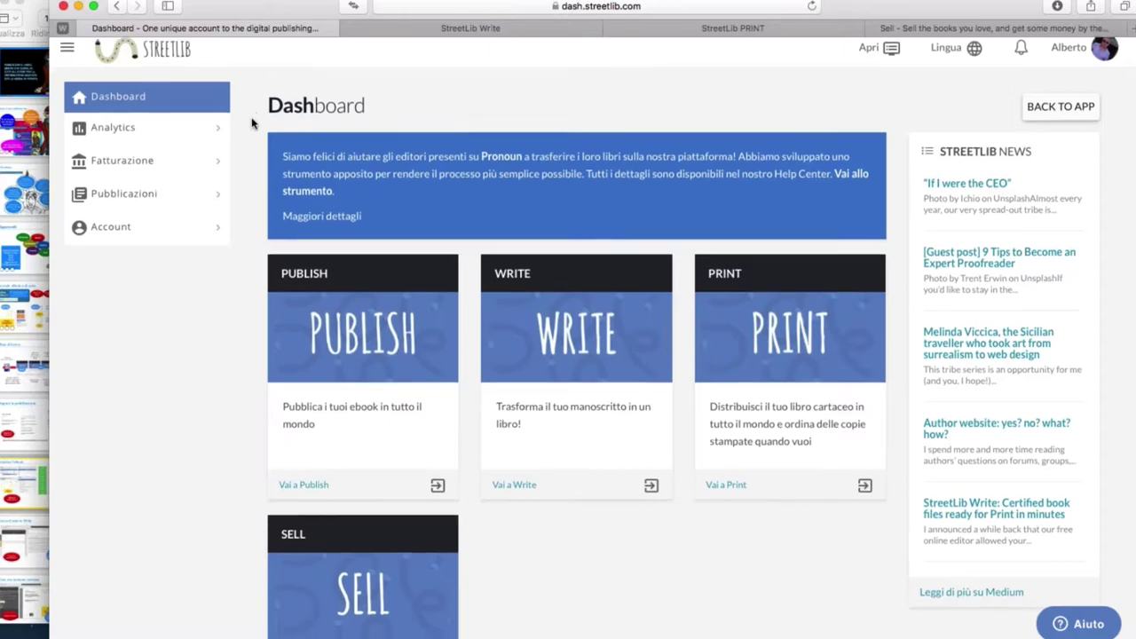
{"action": "scroll", "coordinate": [254, 118], "scroll_direction": "up", "scroll_amount": 2}
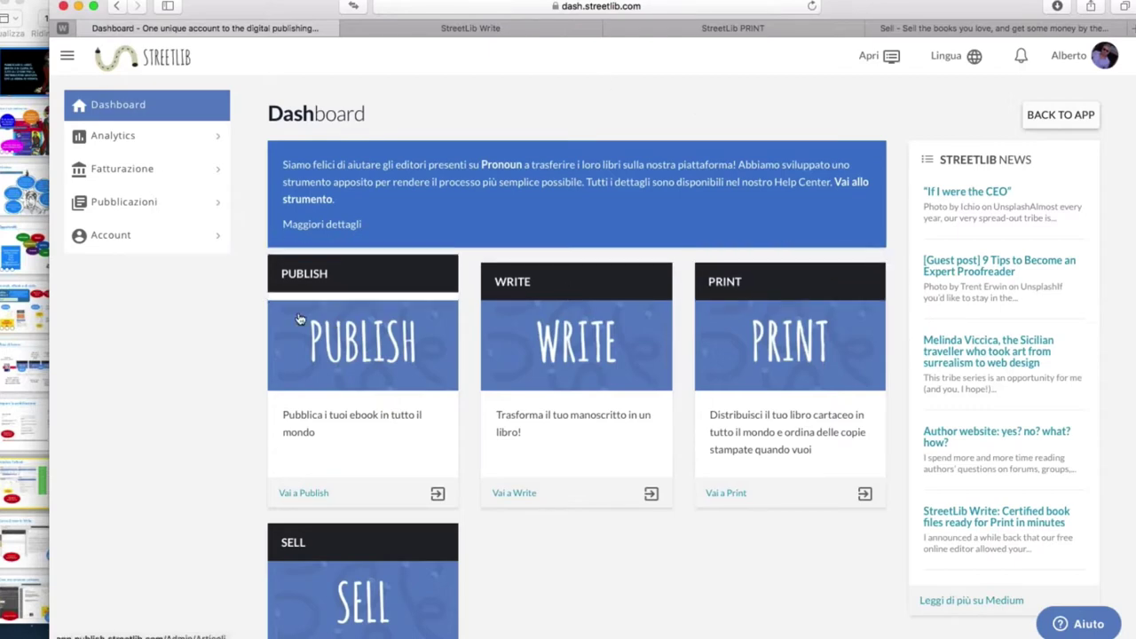
{"action": "scroll", "coordinate": [349, 344], "scroll_direction": "down", "scroll_amount": 3}
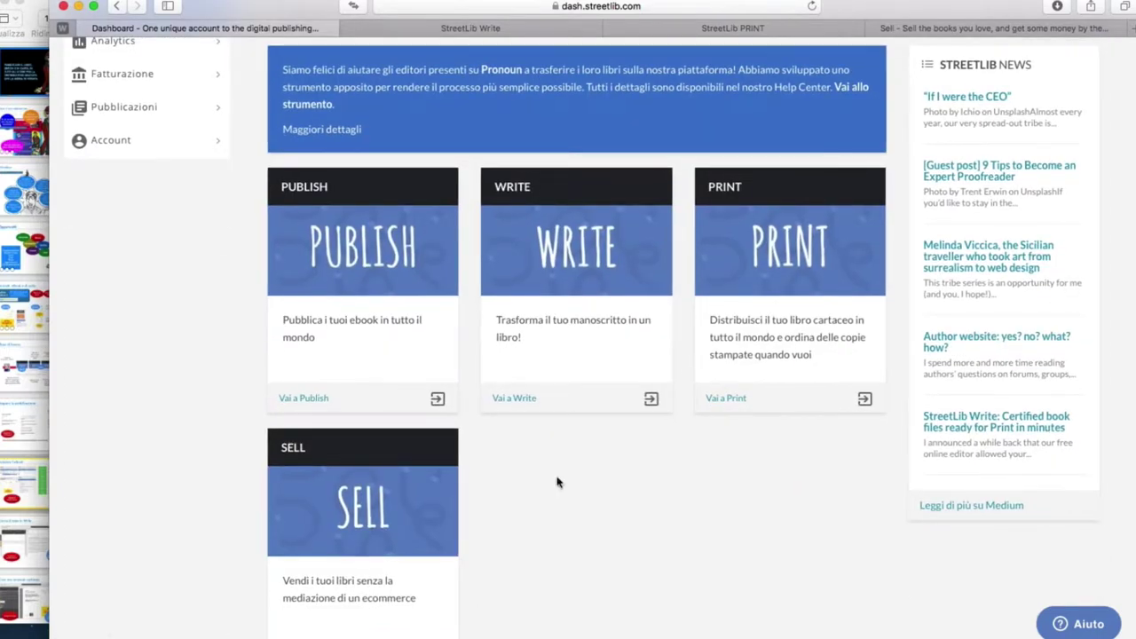
{"action": "scroll", "coordinate": [577, 355], "scroll_direction": "down", "scroll_amount": 1}
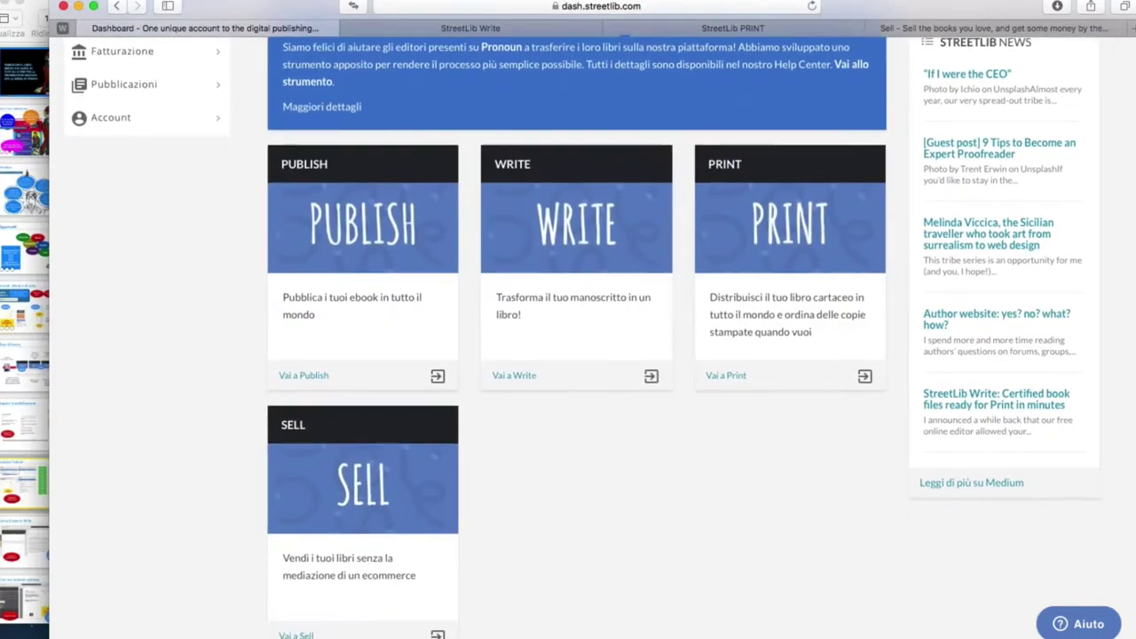
{"action": "scroll", "coordinate": [471, 339], "scroll_direction": "up", "scroll_amount": 2}
{"action": "scroll", "coordinate": [568, 337], "scroll_direction": "down", "scroll_amount": 1}
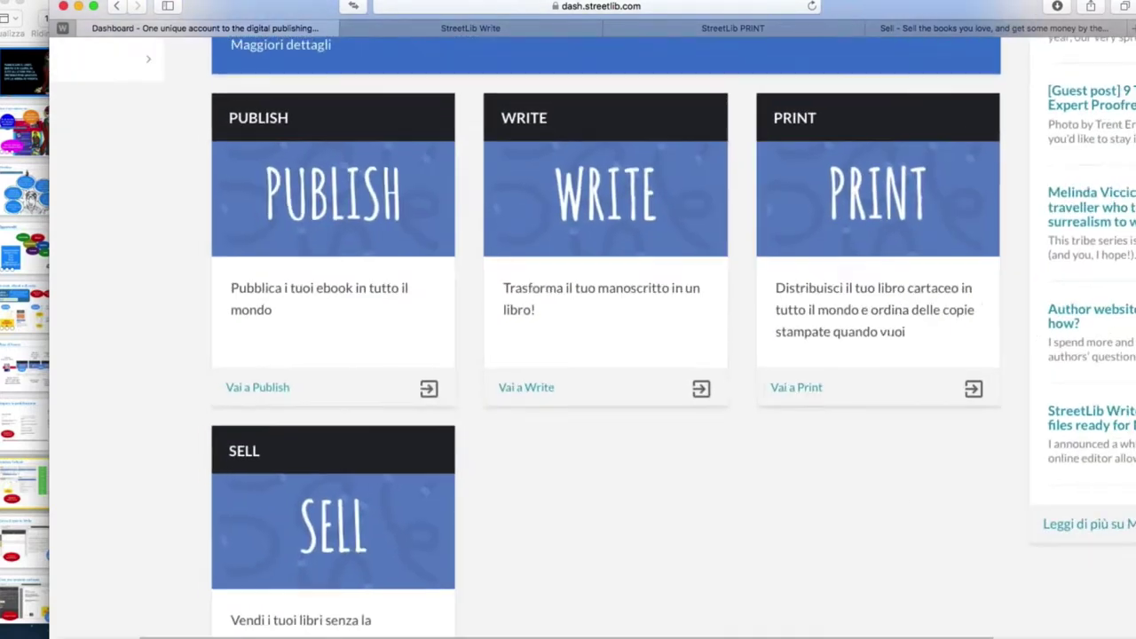
{"action": "scroll", "coordinate": [568, 337], "scroll_direction": "down", "scroll_amount": 2}
{"action": "scroll", "coordinate": [523, 460], "scroll_direction": "down", "scroll_amount": 1}
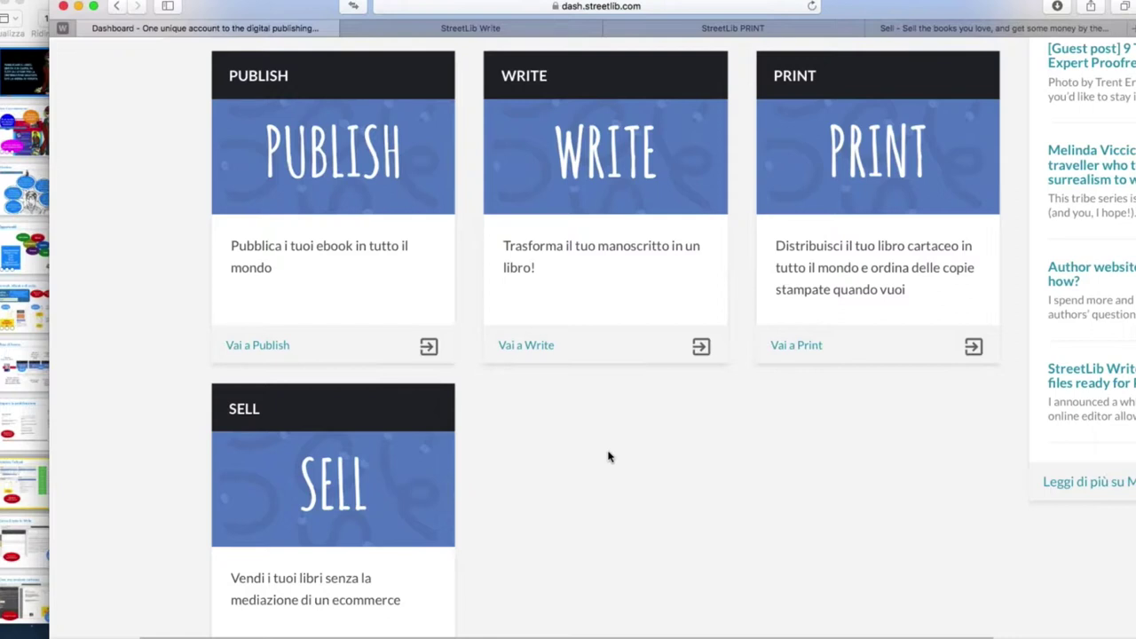
{"action": "scroll", "coordinate": [608, 456], "scroll_direction": "up", "scroll_amount": 1}
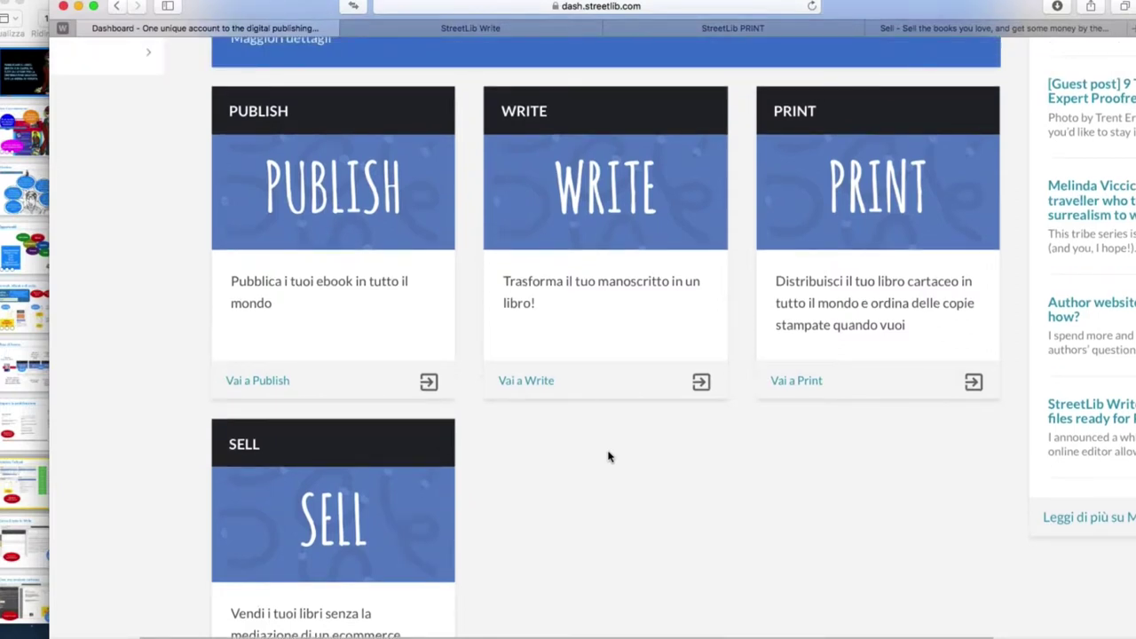
{"action": "scroll", "coordinate": [609, 456], "scroll_direction": "up", "scroll_amount": 1}
{"action": "scroll", "coordinate": [608, 456], "scroll_direction": "up", "scroll_amount": 1}
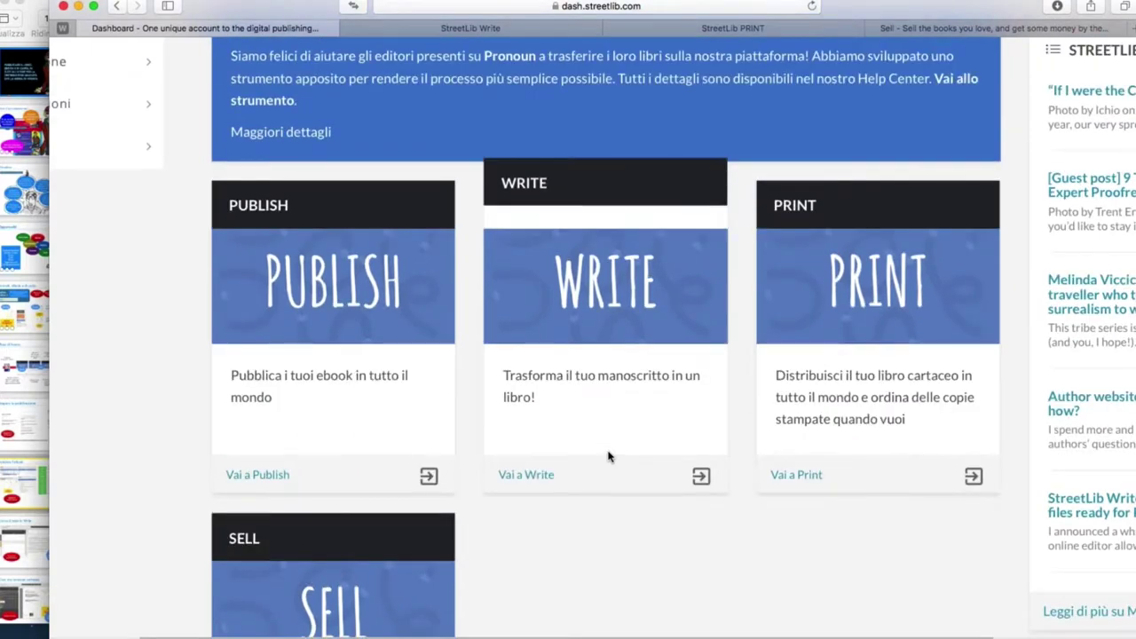
{"action": "scroll", "coordinate": [609, 456], "scroll_direction": "down", "scroll_amount": 1}
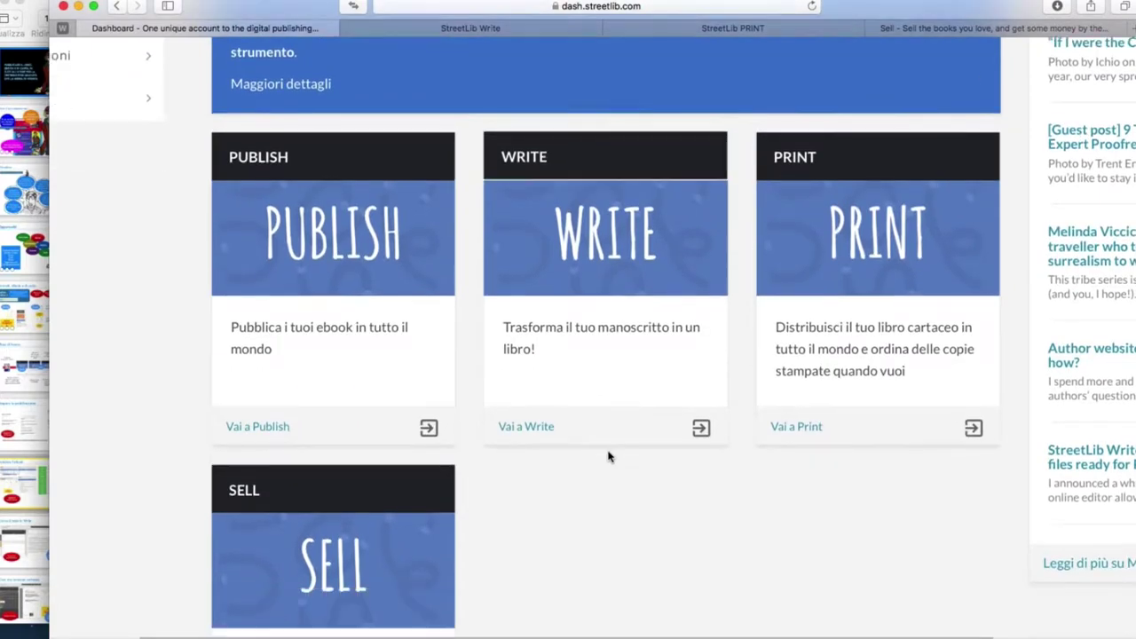
- Open the StreetLib Publish service and enlarge the Inserisci articolo options for adding an ebook
{"action": "left_click", "coordinate": [353, 253]}
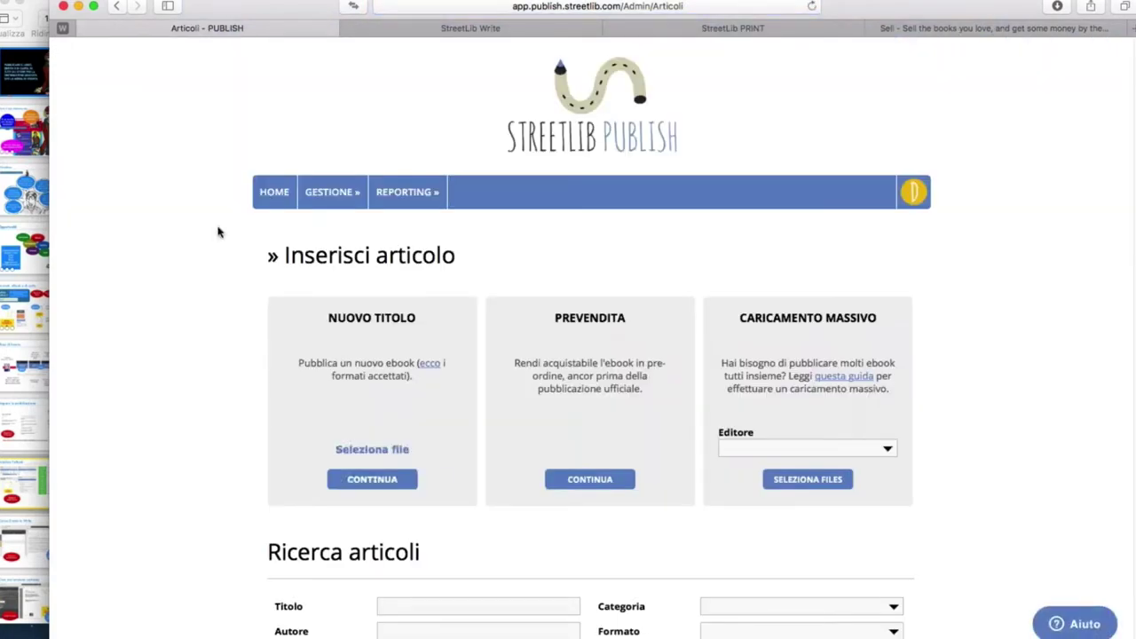
{"action": "scroll", "coordinate": [217, 231], "scroll_direction": "down", "scroll_amount": 2}
{"action": "scroll", "coordinate": [217, 231], "scroll_direction": "up", "scroll_amount": 5}
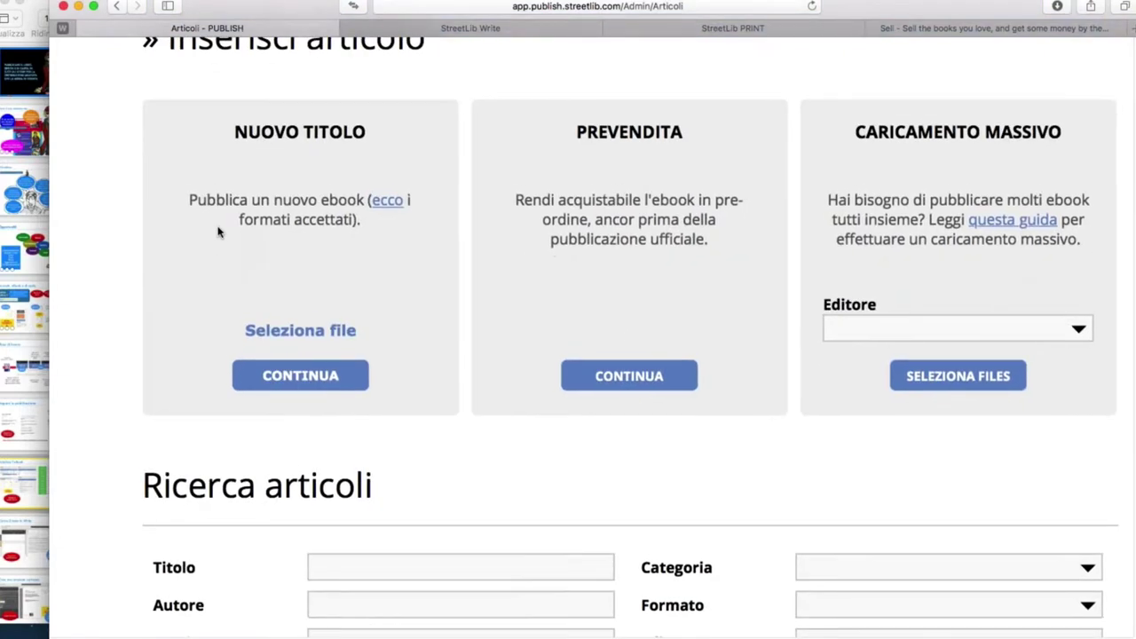
{"action": "scroll", "coordinate": [218, 231], "scroll_direction": "down", "scroll_amount": 1}
{"action": "scroll", "coordinate": [217, 232], "scroll_direction": "right", "scroll_amount": 2}
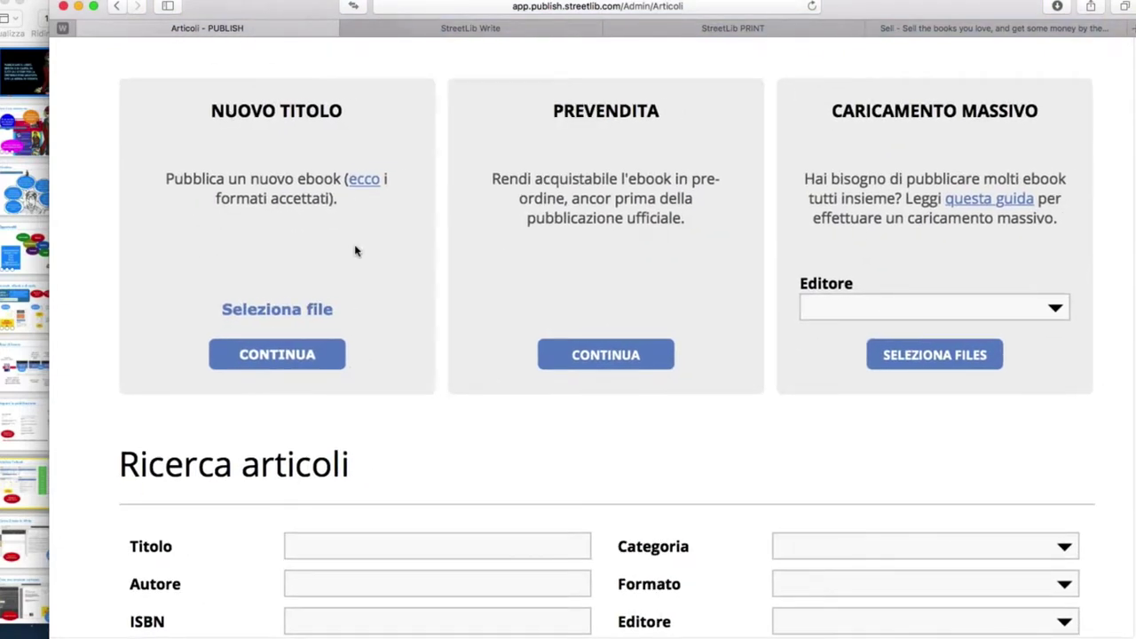
- Open the file selection for a new title under Nuovo titolo and dismiss it without choosing a file
{"action": "left_click", "coordinate": [282, 354]}
{"action": "left_click", "coordinate": [320, 312]}
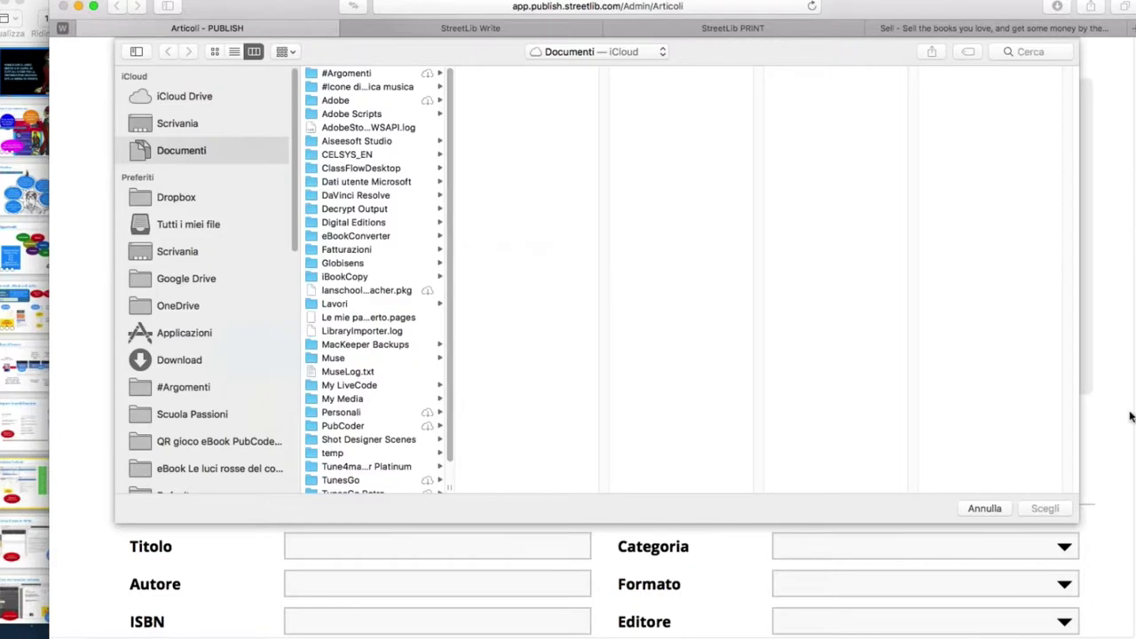
{"action": "left_click", "coordinate": [993, 511]}
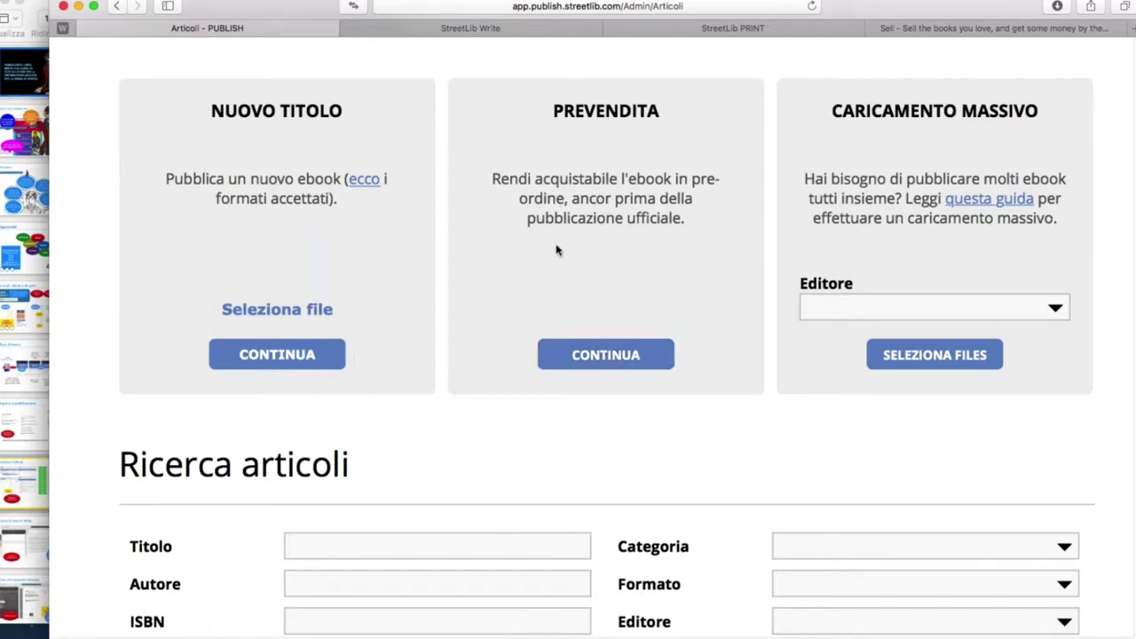
- Examine the Prevendita pre-order option up close, followed by the Caricamento massivo option for bulk uploads
{"action": "scroll", "coordinate": [582, 190], "scroll_direction": "up", "scroll_amount": 5}
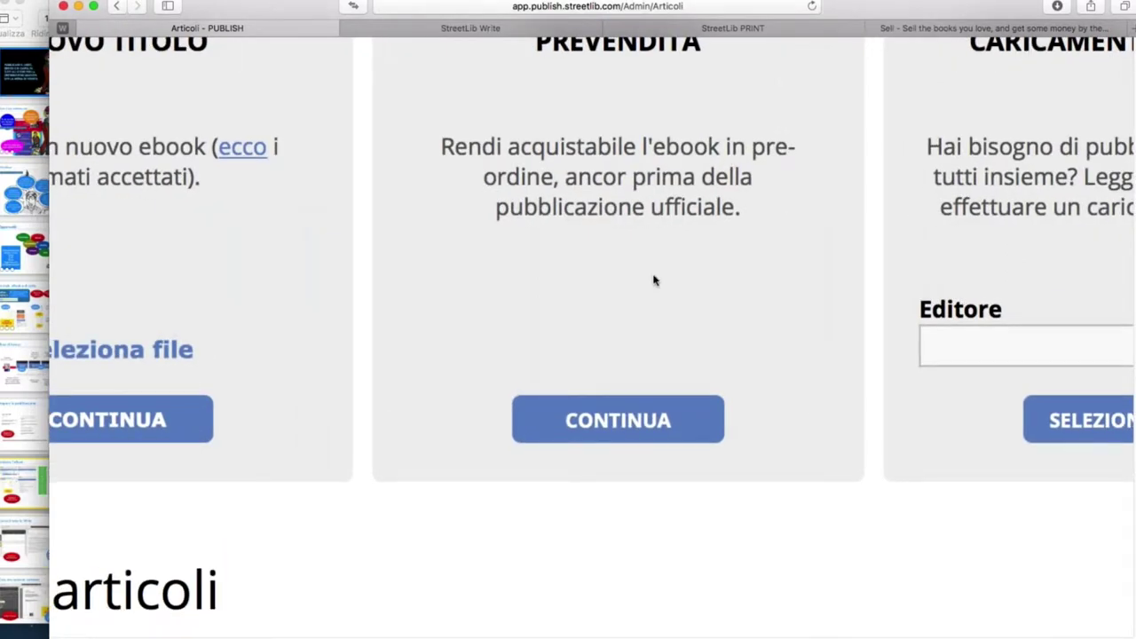
{"action": "scroll", "coordinate": [648, 100], "scroll_direction": "down", "scroll_amount": 1}
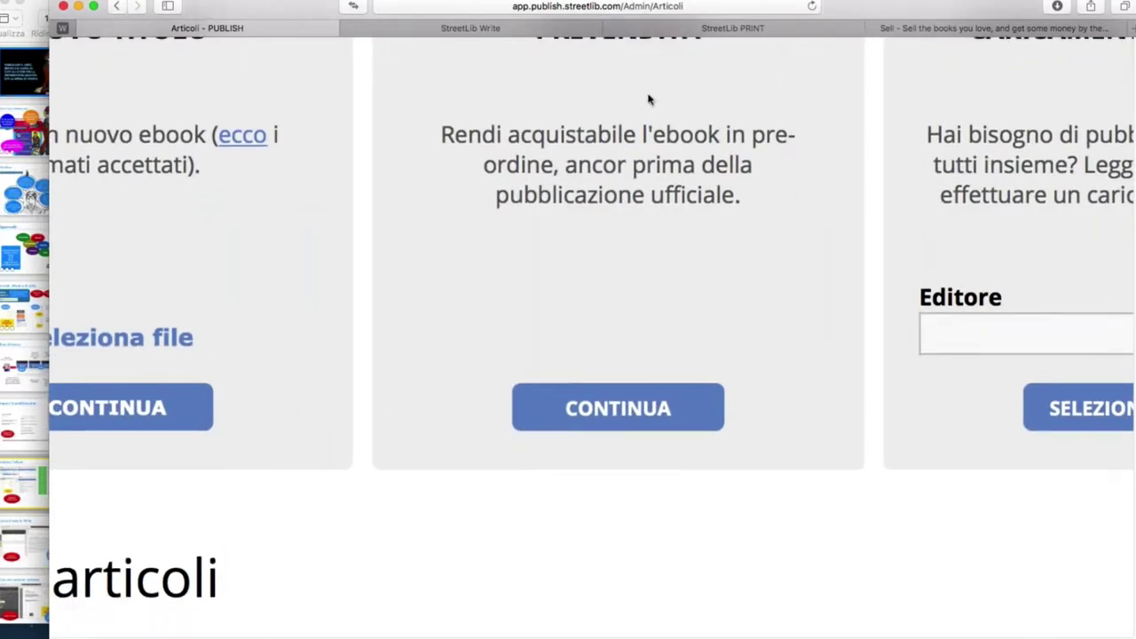
{"action": "scroll", "coordinate": [649, 99], "scroll_direction": "down", "scroll_amount": 2}
{"action": "scroll", "coordinate": [649, 100], "scroll_direction": "up", "scroll_amount": 1}
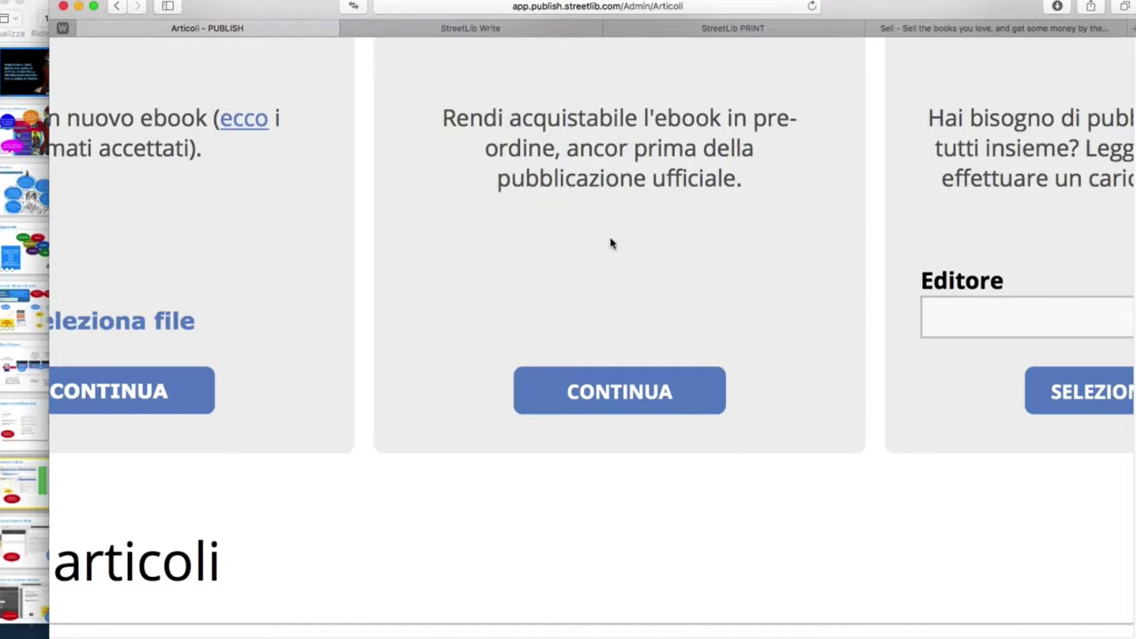
{"action": "scroll", "coordinate": [610, 243], "scroll_direction": "down", "scroll_amount": 5}
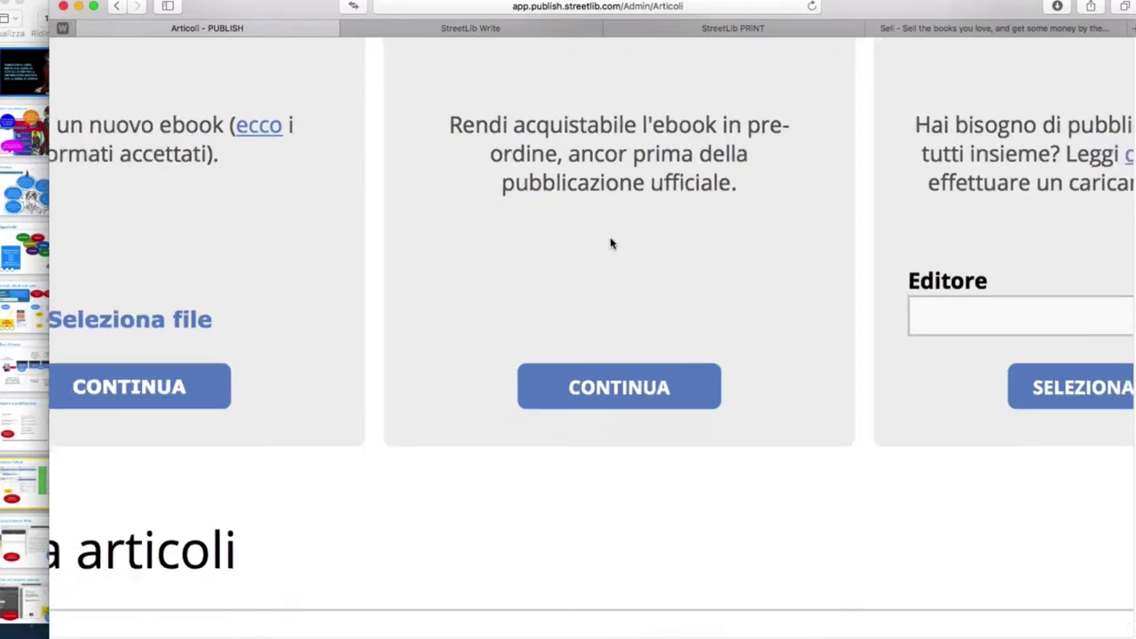
{"action": "scroll", "coordinate": [610, 243], "scroll_direction": "right", "scroll_amount": 2}
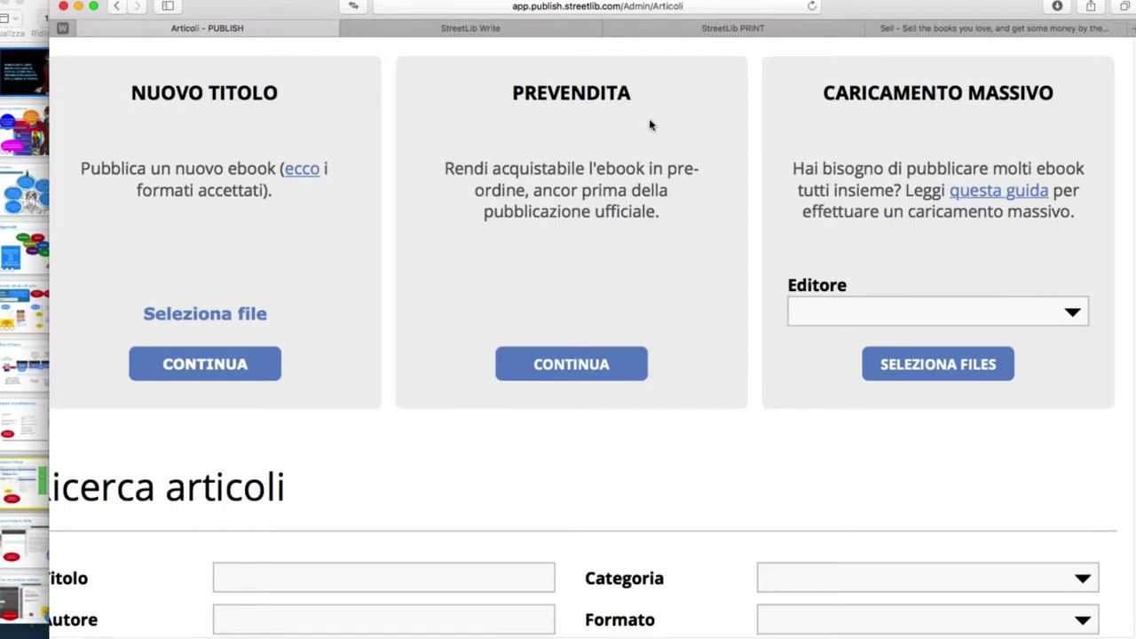
{"action": "scroll", "coordinate": [650, 125], "scroll_direction": "right", "scroll_amount": 2}
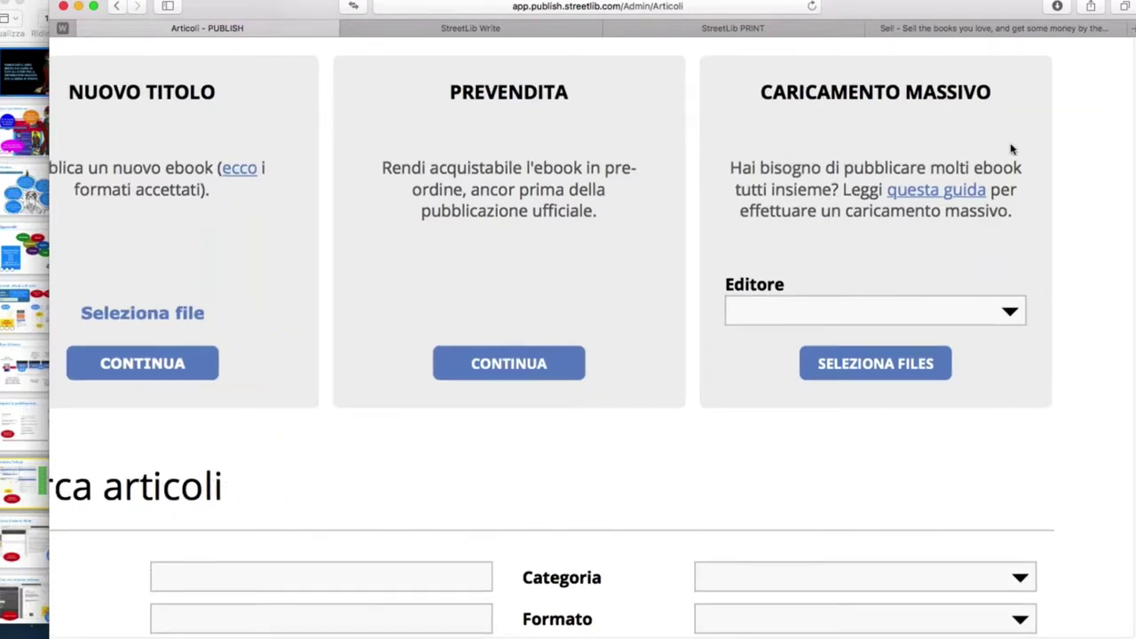
- Choose the author's own publisher name as the Editore for the Caricamento massivo bulk upload
{"action": "scroll", "coordinate": [1011, 149], "scroll_direction": "up", "scroll_amount": 3}
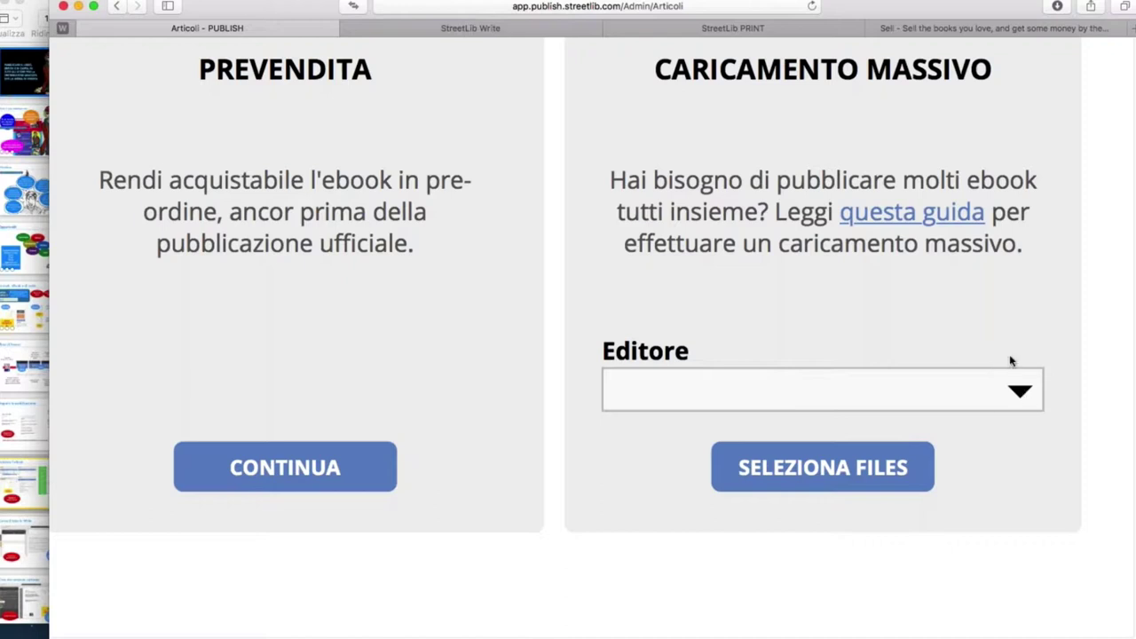
{"action": "left_click", "coordinate": [1023, 391]}
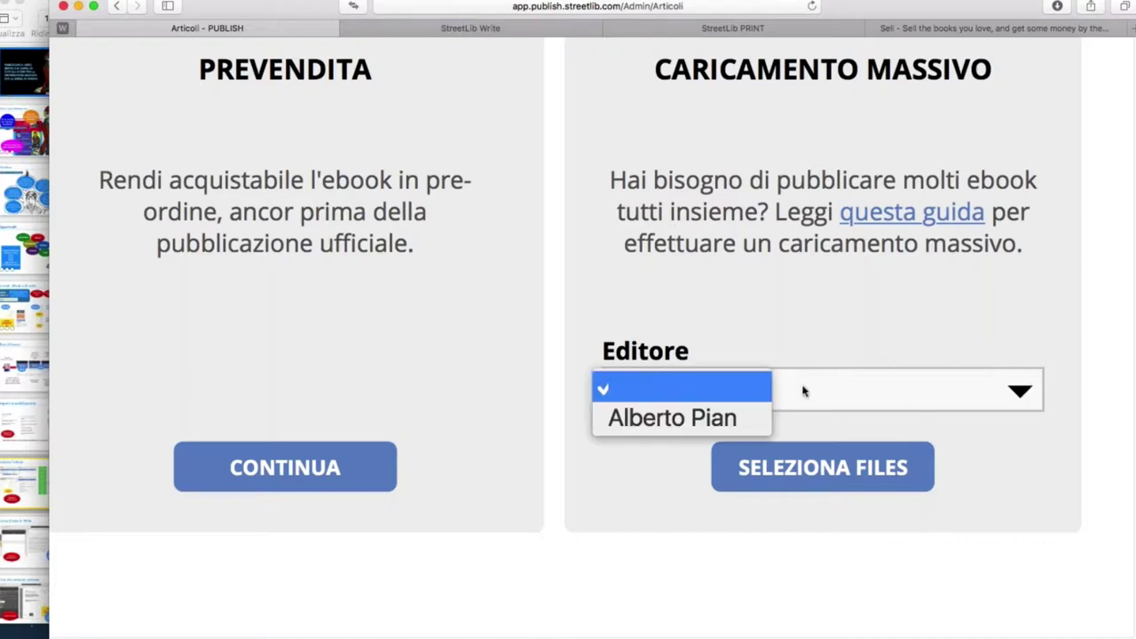
{"action": "left_click", "coordinate": [695, 418]}
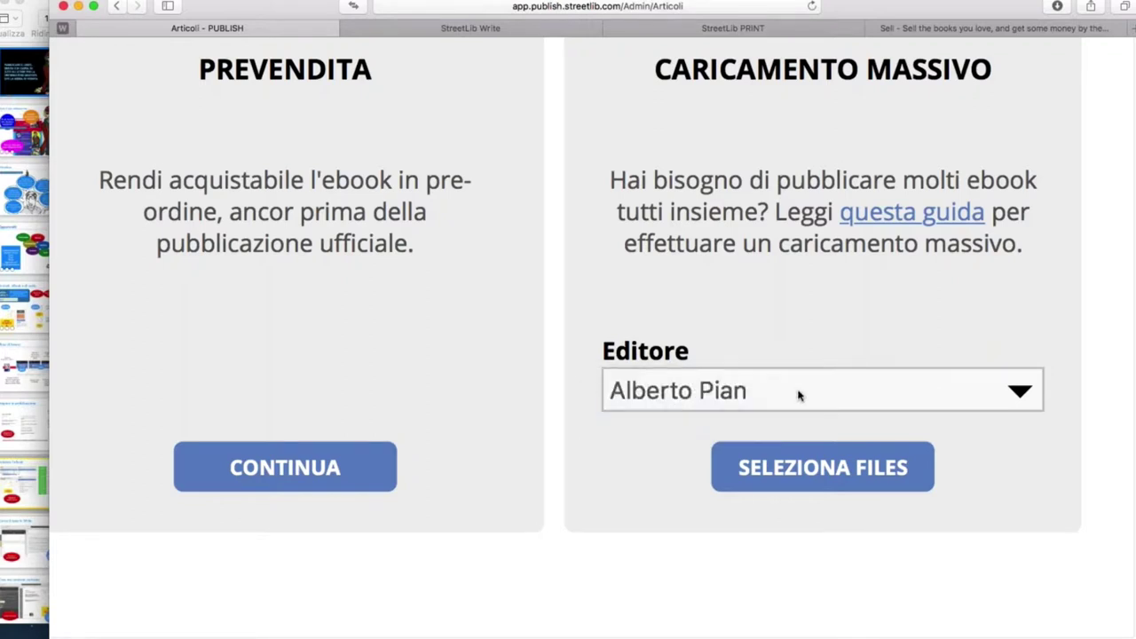
- Look over the Inserisci articolo options, the Ricerca articoli search fields and the table of titles below them
{"action": "scroll", "coordinate": [668, 411], "scroll_direction": "down", "scroll_amount": 3}
{"action": "scroll", "coordinate": [668, 411], "scroll_direction": "left", "scroll_amount": 5}
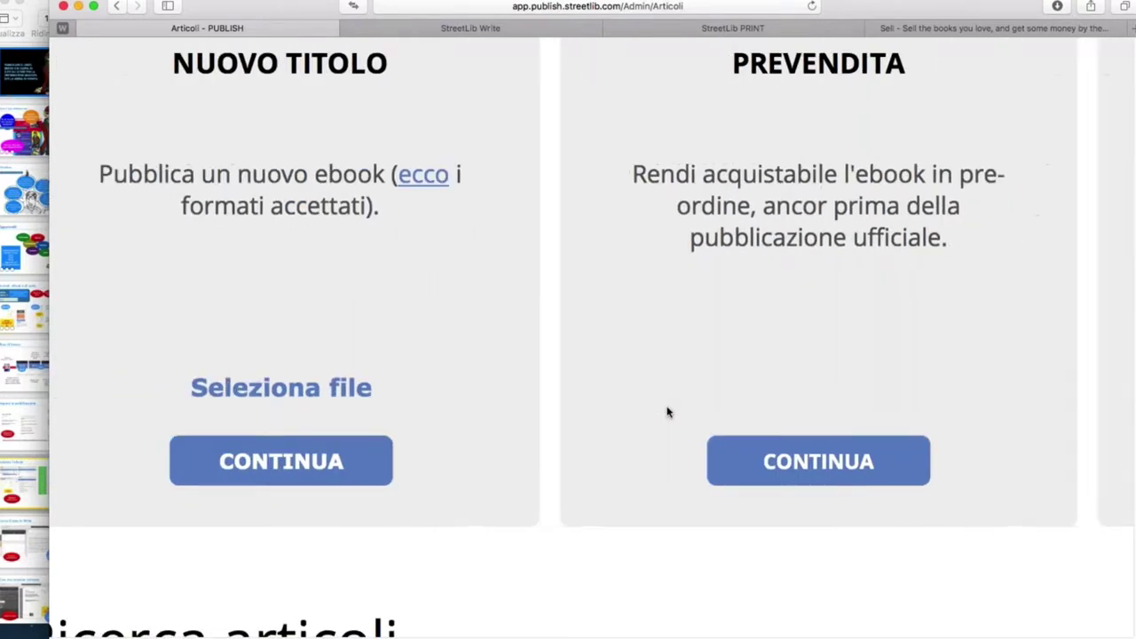
{"action": "scroll", "coordinate": [668, 412], "scroll_direction": "down", "scroll_amount": 1}
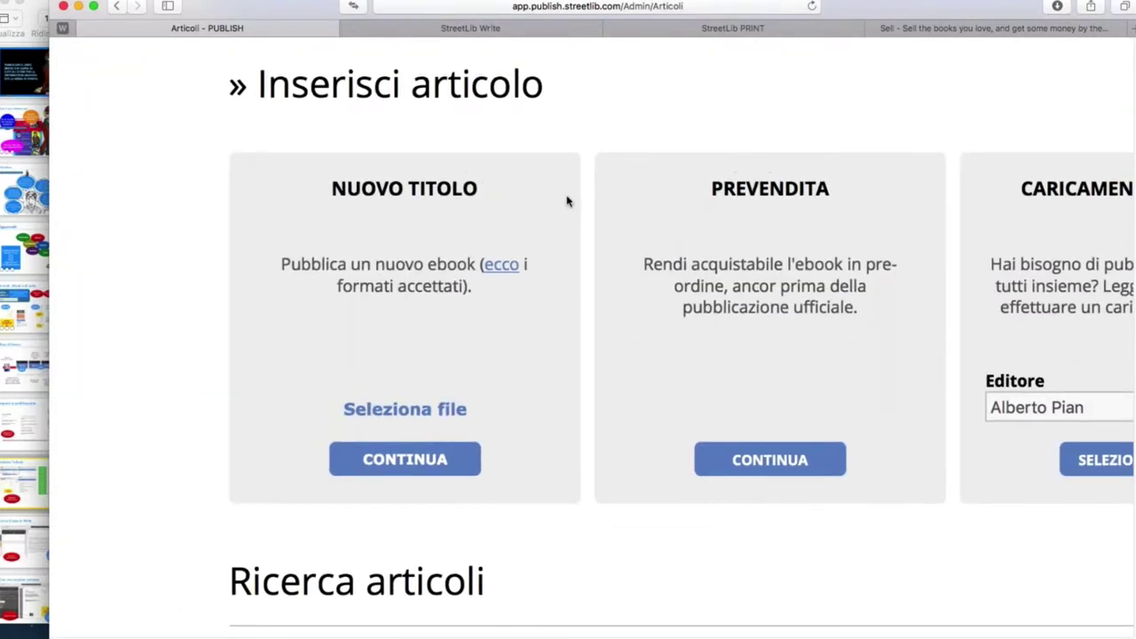
{"action": "scroll", "coordinate": [572, 206], "scroll_direction": "down", "scroll_amount": 5}
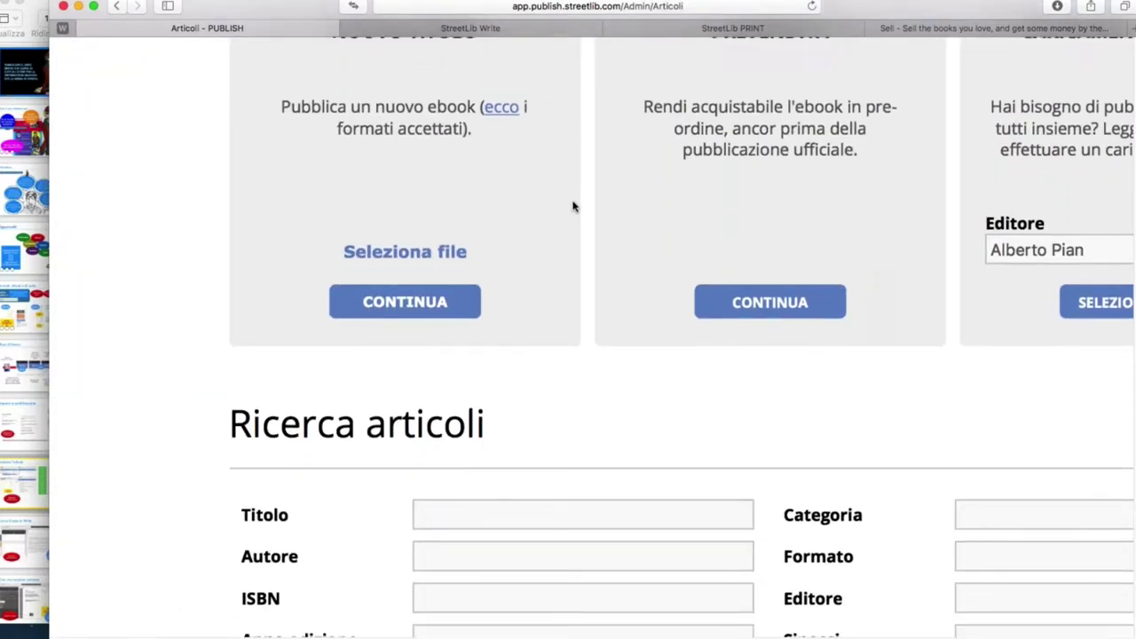
{"action": "scroll", "coordinate": [572, 206], "scroll_direction": "up", "scroll_amount": 3}
{"action": "scroll", "coordinate": [572, 206], "scroll_direction": "down", "scroll_amount": 5}
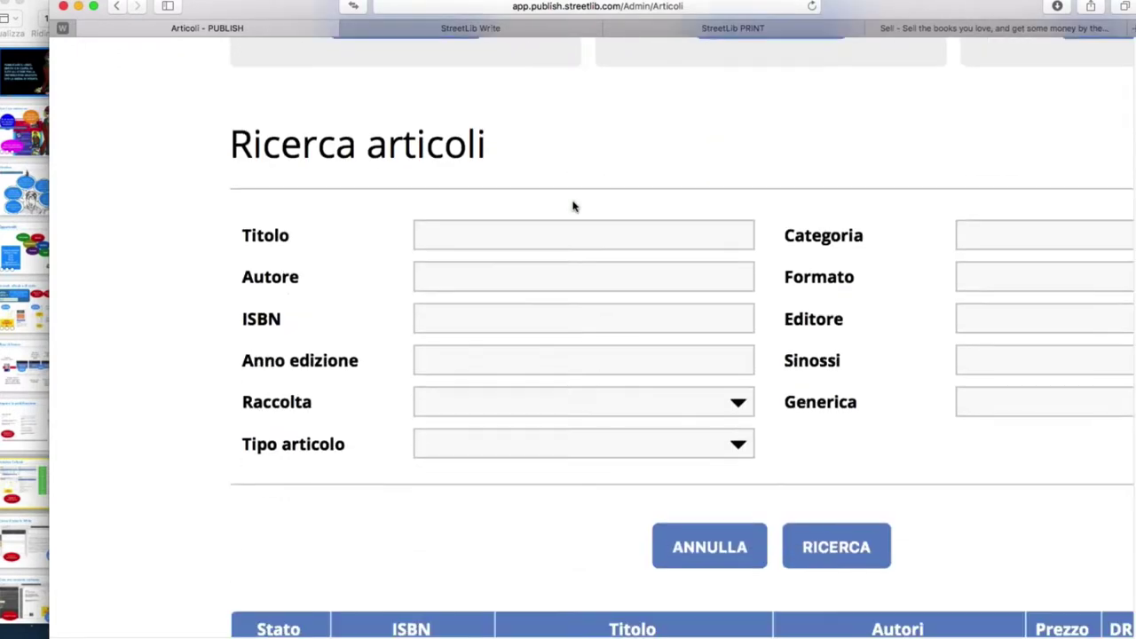
{"action": "scroll", "coordinate": [565, 208], "scroll_direction": "down", "scroll_amount": 2}
{"action": "scroll", "coordinate": [565, 208], "scroll_direction": "down", "scroll_amount": 5}
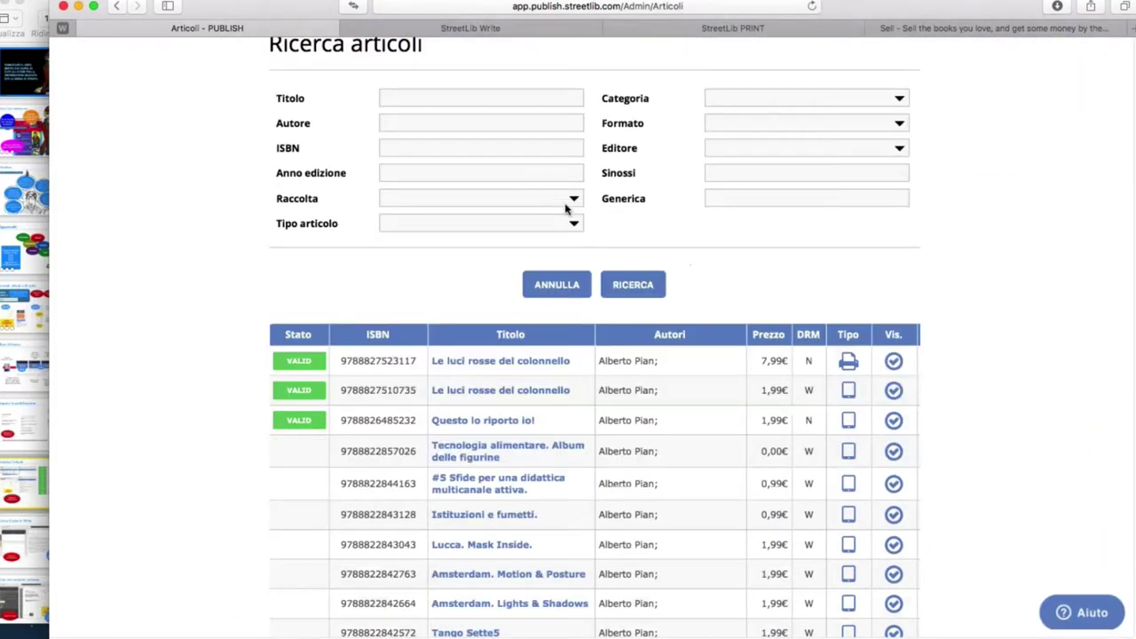
{"action": "scroll", "coordinate": [565, 209], "scroll_direction": "down", "scroll_amount": 3}
{"action": "scroll", "coordinate": [566, 208], "scroll_direction": "up", "scroll_amount": 3}
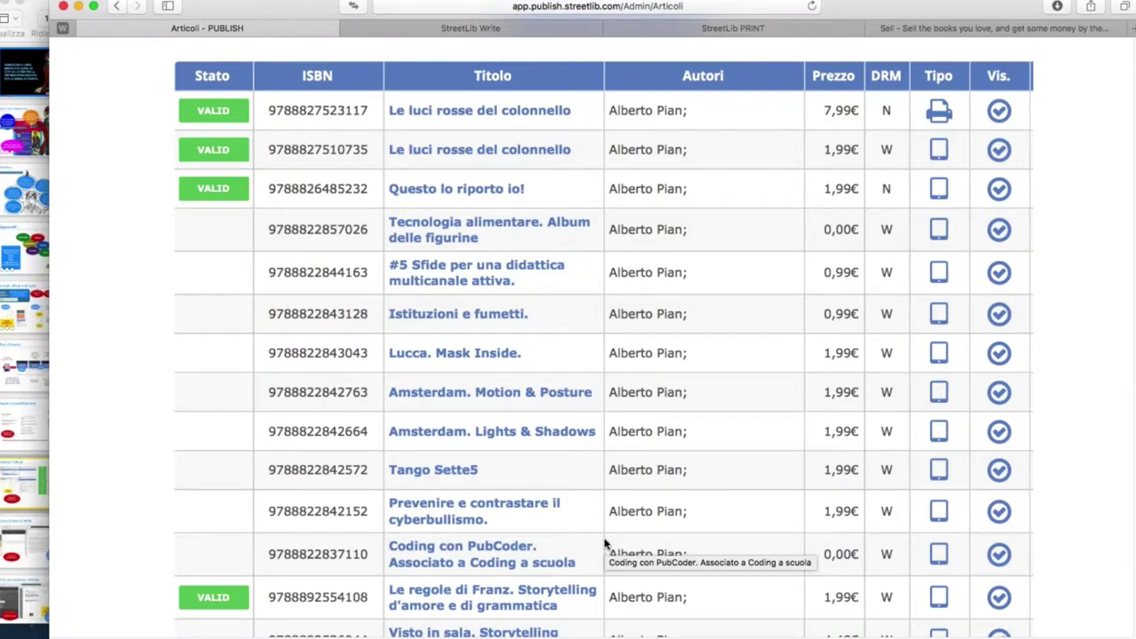
- Examine the Stato, ISBN, Titolo, Prezzo, DRM and Tipo columns for the two Le luci rosse del colonnello entries
{"action": "scroll", "coordinate": [603, 543], "scroll_direction": "up", "scroll_amount": 5}
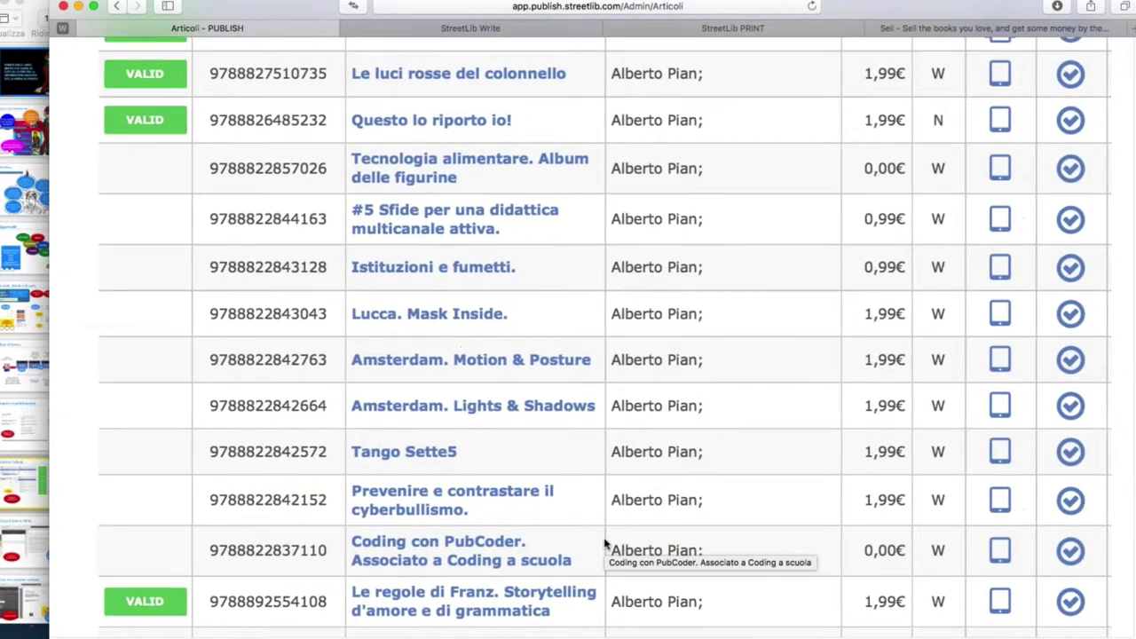
{"action": "scroll", "coordinate": [604, 543], "scroll_direction": "up", "scroll_amount": 2}
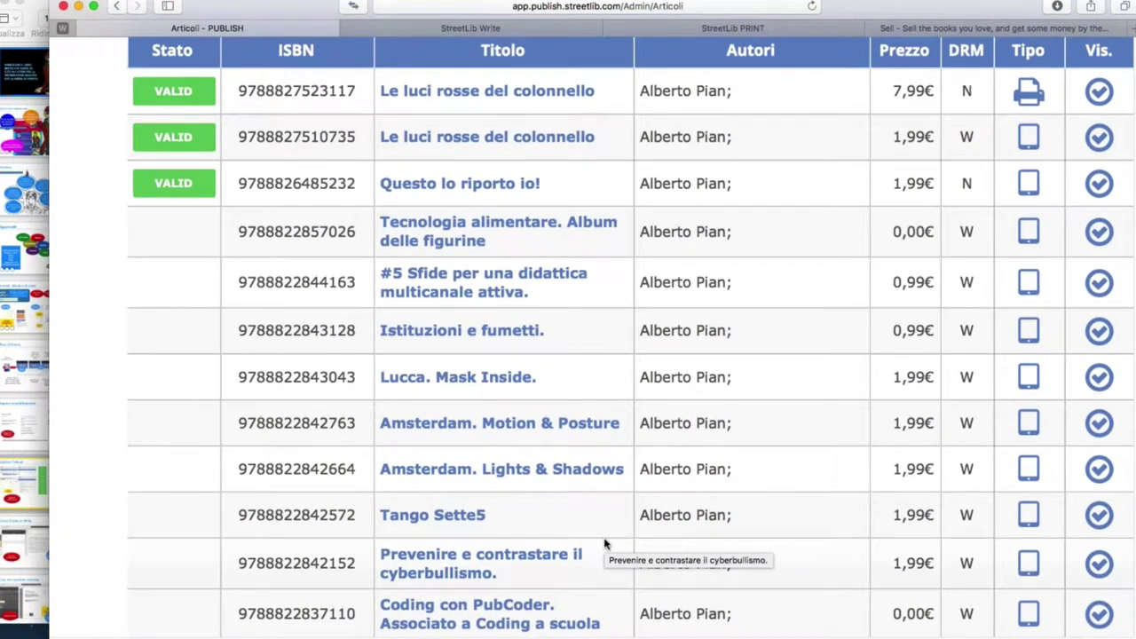
{"action": "scroll", "coordinate": [604, 543], "scroll_direction": "up", "scroll_amount": 1}
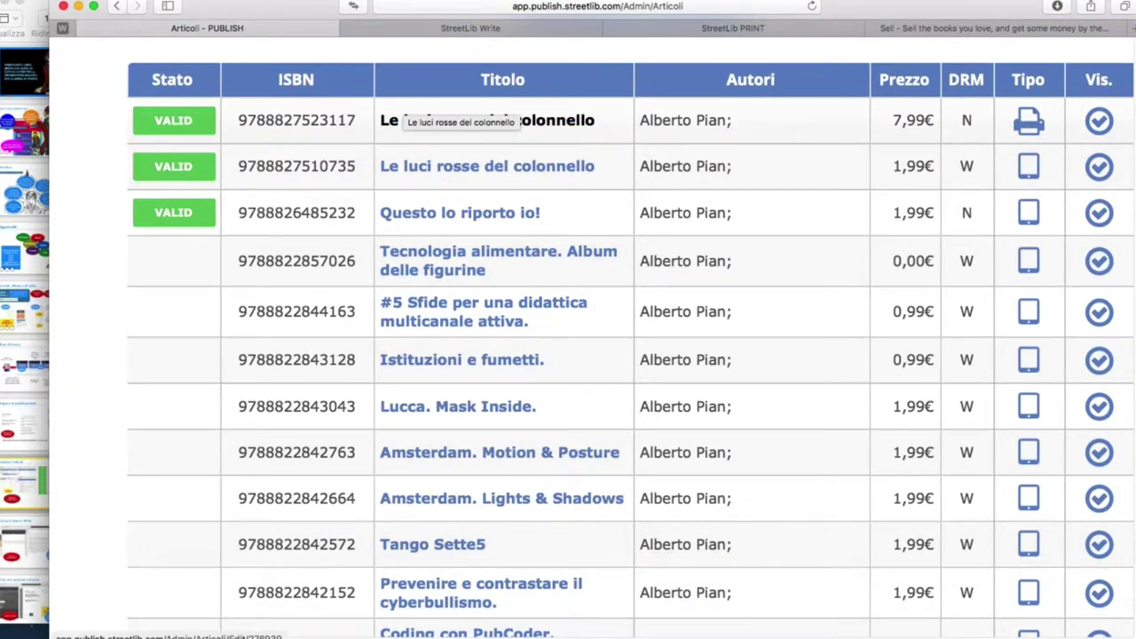
{"action": "scroll", "coordinate": [613, 134], "scroll_direction": "up", "scroll_amount": 3}
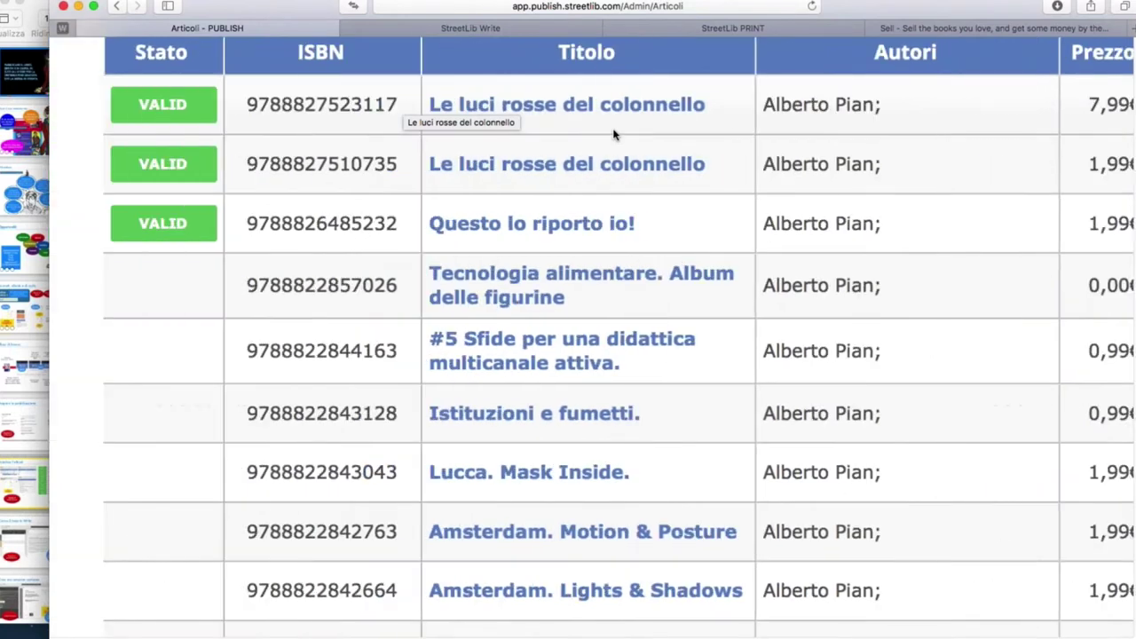
{"action": "scroll", "coordinate": [613, 134], "scroll_direction": "left", "scroll_amount": 1}
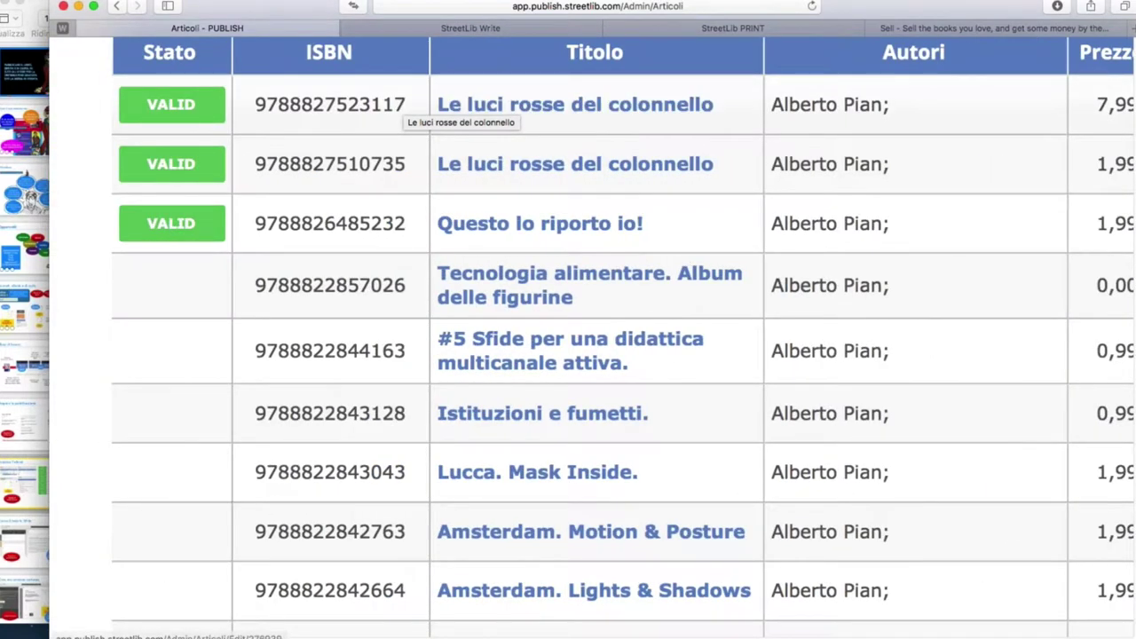
{"action": "scroll", "coordinate": [588, 108], "scroll_direction": "right", "scroll_amount": 5}
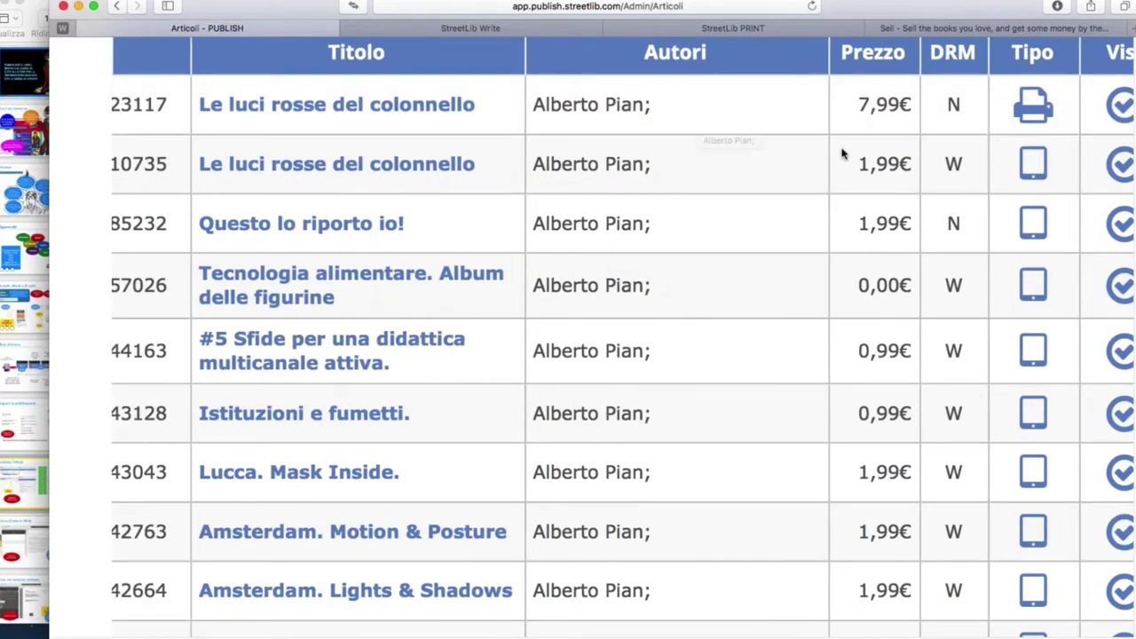
{"action": "scroll", "coordinate": [844, 149], "scroll_direction": "left", "scroll_amount": 5}
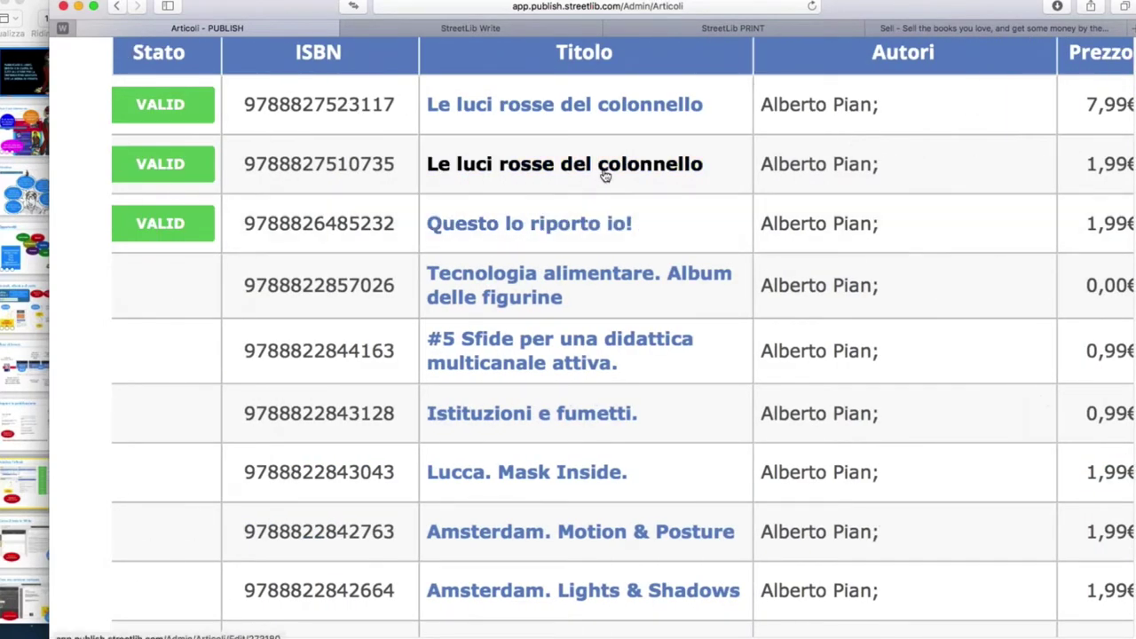
{"action": "scroll", "coordinate": [603, 173], "scroll_direction": "right", "scroll_amount": 5}
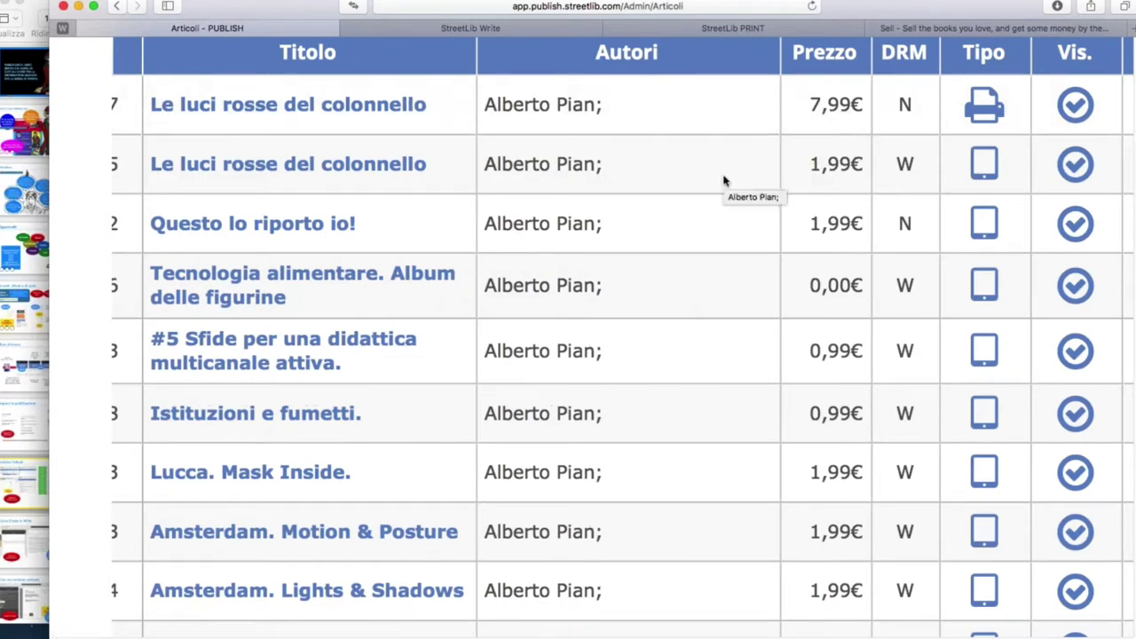
{"action": "scroll", "coordinate": [723, 181], "scroll_direction": "left", "scroll_amount": 5}
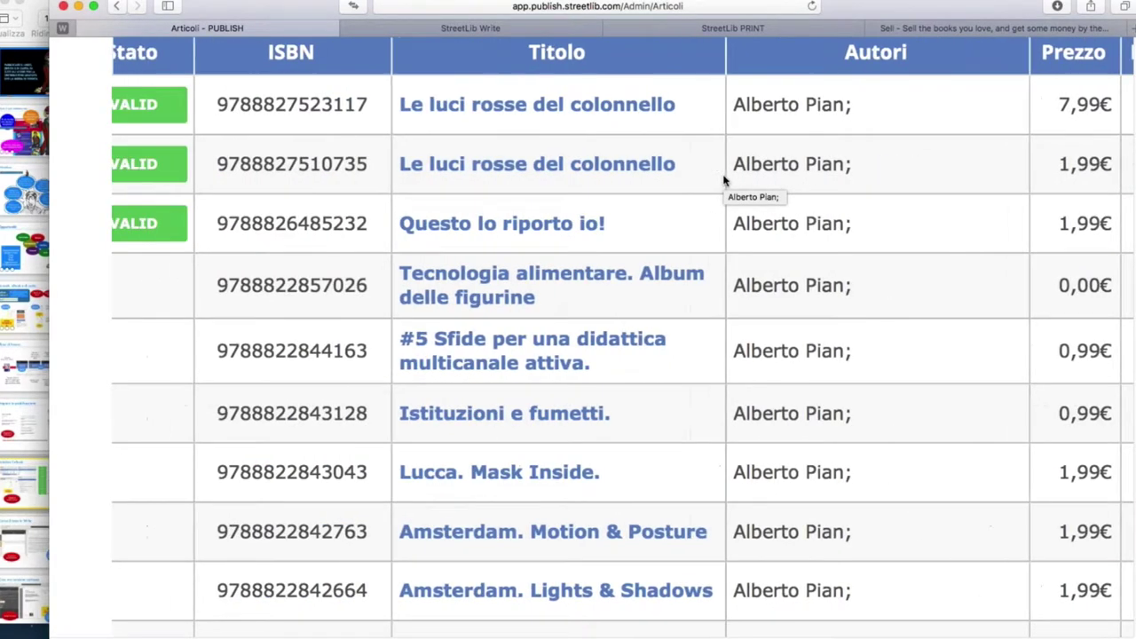
{"action": "scroll", "coordinate": [723, 181], "scroll_direction": "left", "scroll_amount": 2}
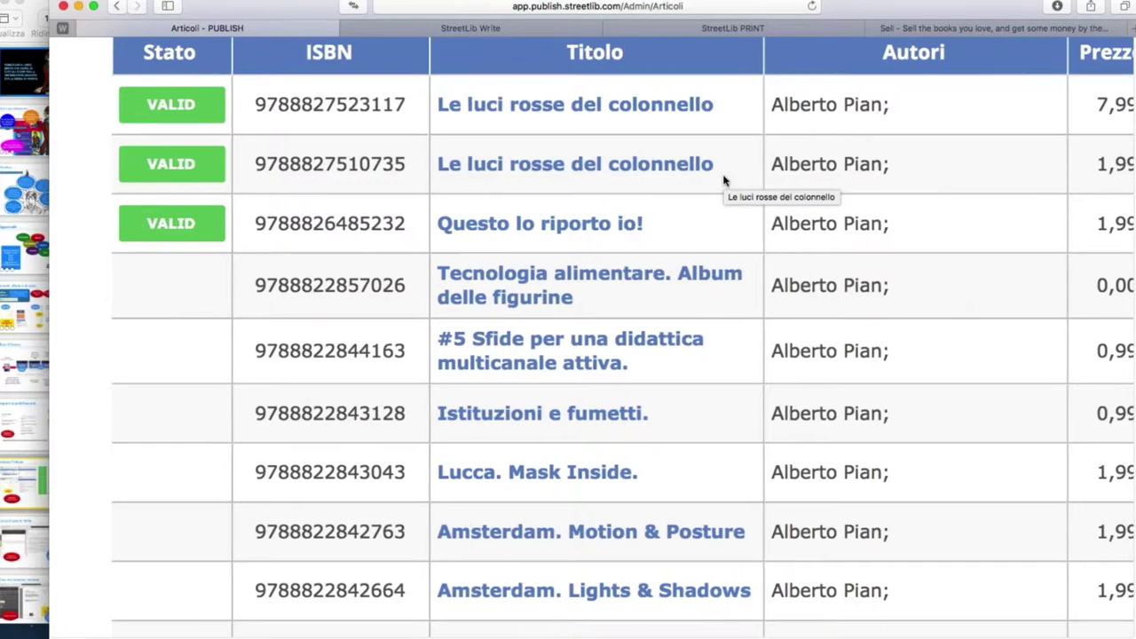
- Open the ebook edition of Le luci rosse del colonnello from the article table and enlarge its Modifica Dati Articolo page
{"action": "scroll", "coordinate": [723, 181], "scroll_direction": "up", "scroll_amount": 15}
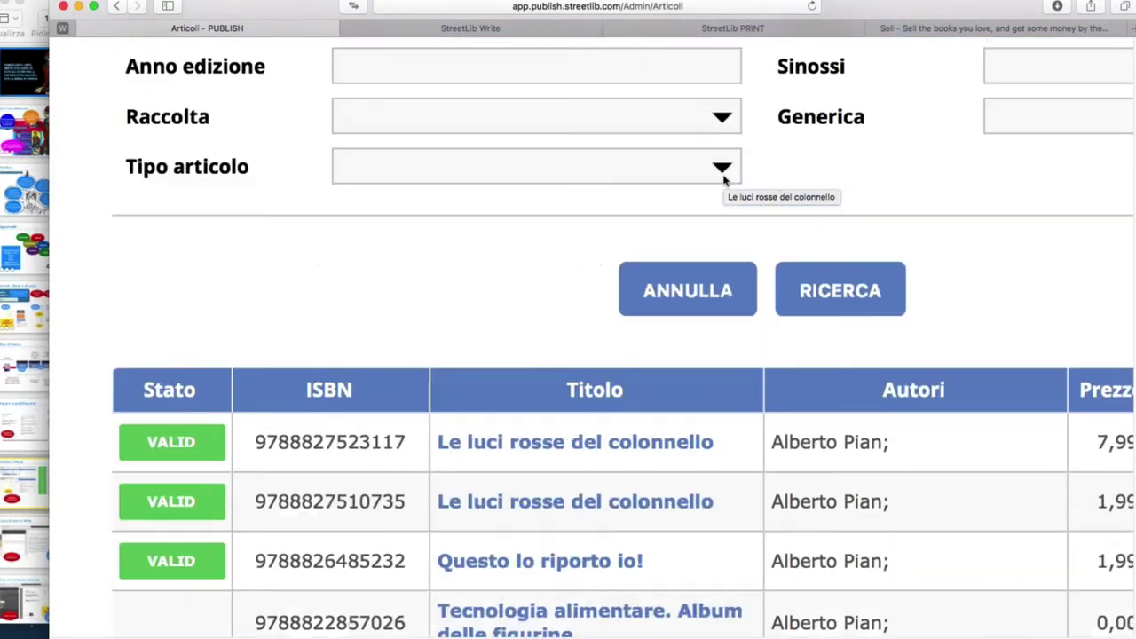
{"action": "scroll", "coordinate": [723, 181], "scroll_direction": "up", "scroll_amount": 10}
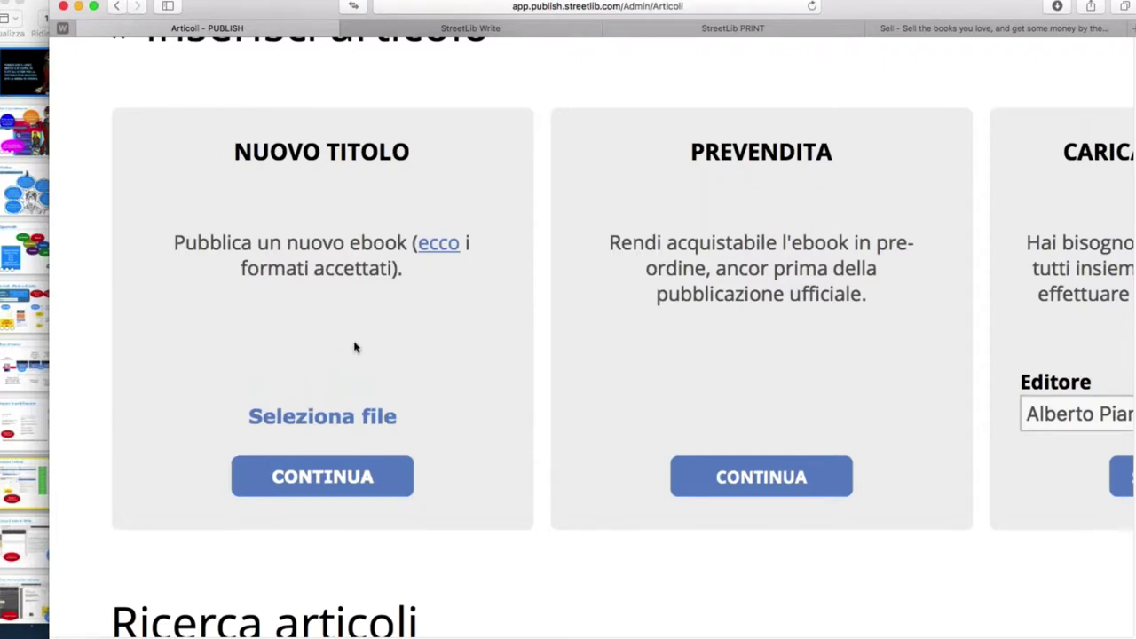
{"action": "scroll", "coordinate": [354, 347], "scroll_direction": "down", "scroll_amount": 15}
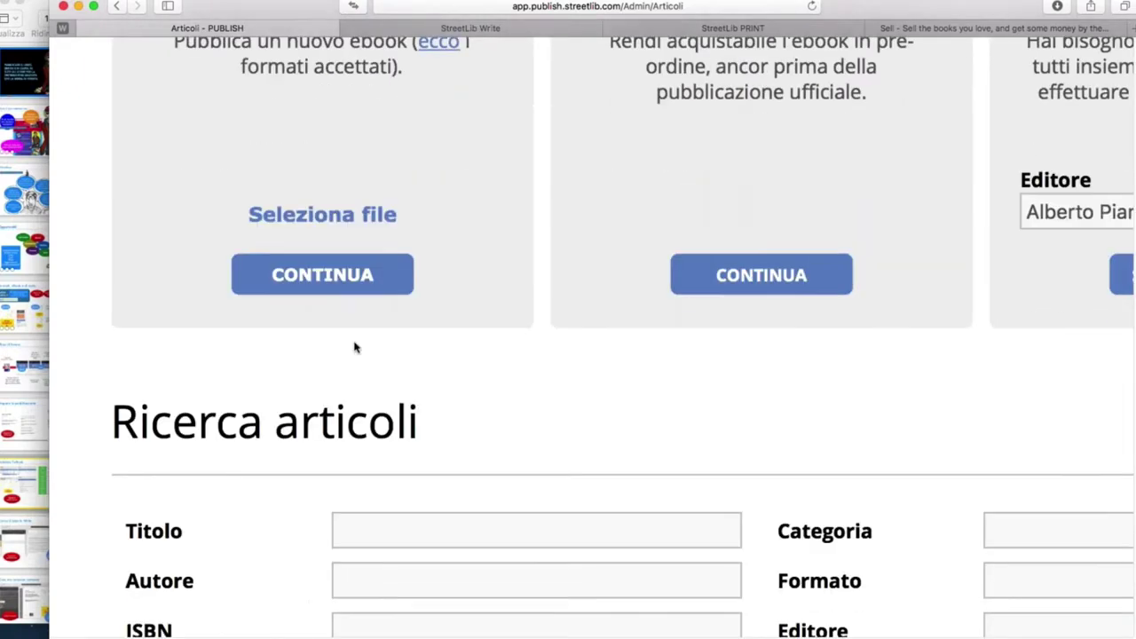
{"action": "scroll", "coordinate": [354, 347], "scroll_direction": "down", "scroll_amount": 5}
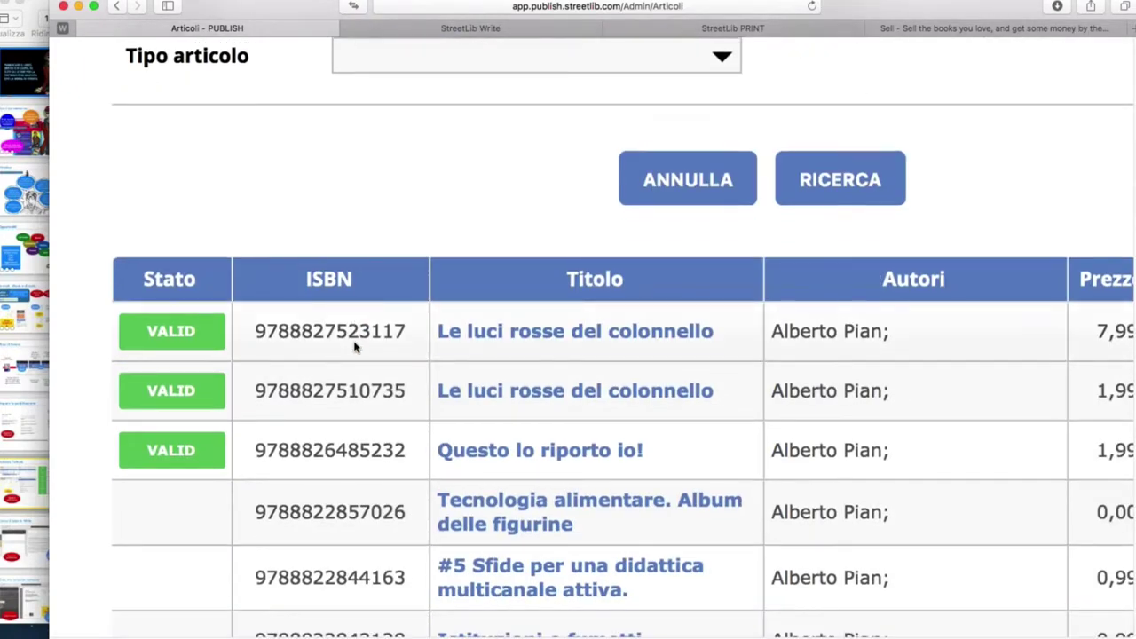
{"action": "left_click", "coordinate": [519, 396]}
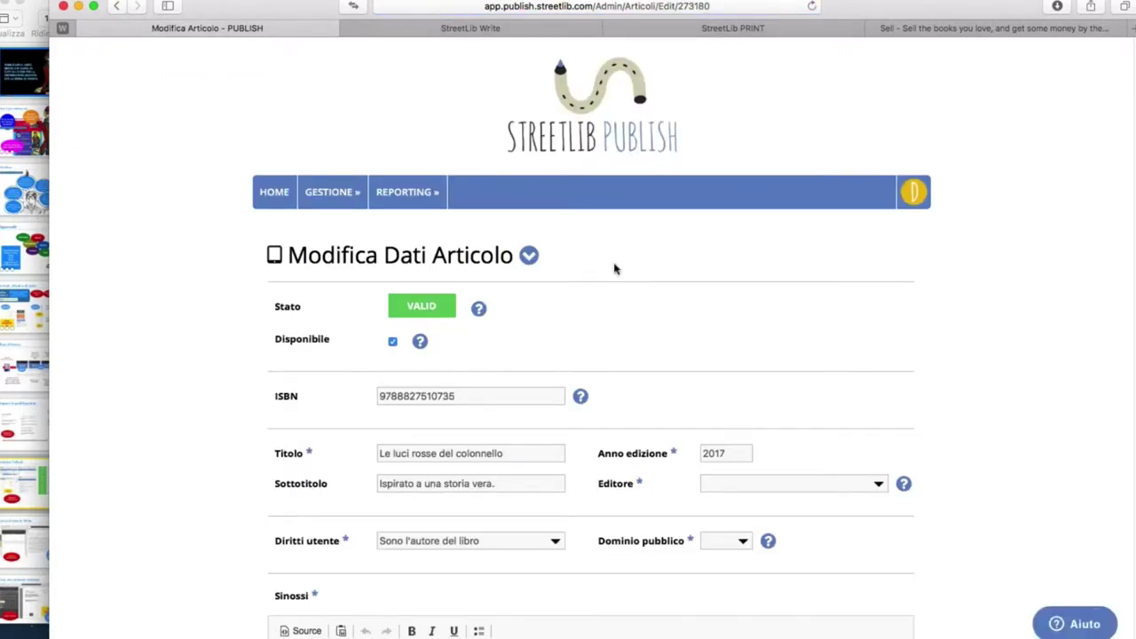
{"action": "key", "text": "super+plus"}
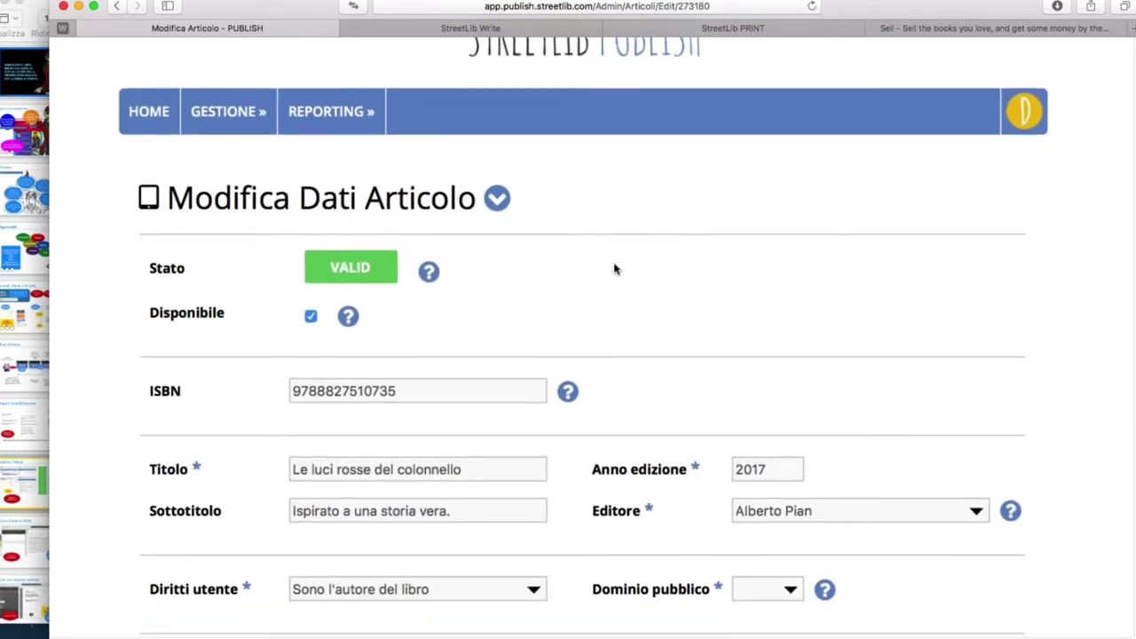
{"action": "scroll", "coordinate": [614, 269], "scroll_direction": "down", "scroll_amount": 1}
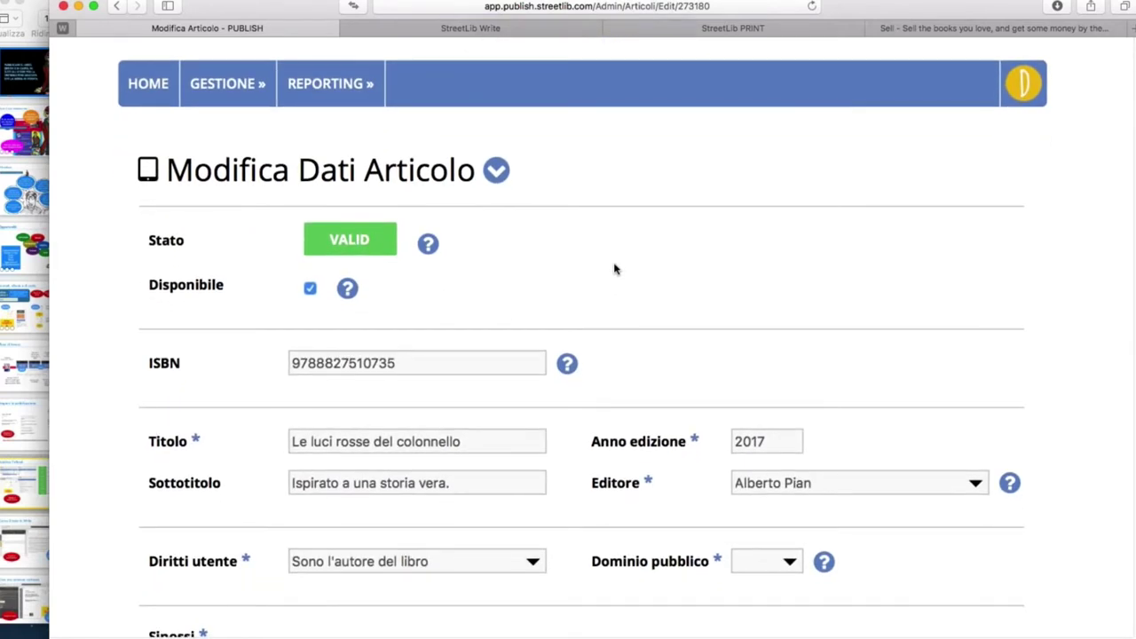
{"action": "key", "text": "super+plus"}
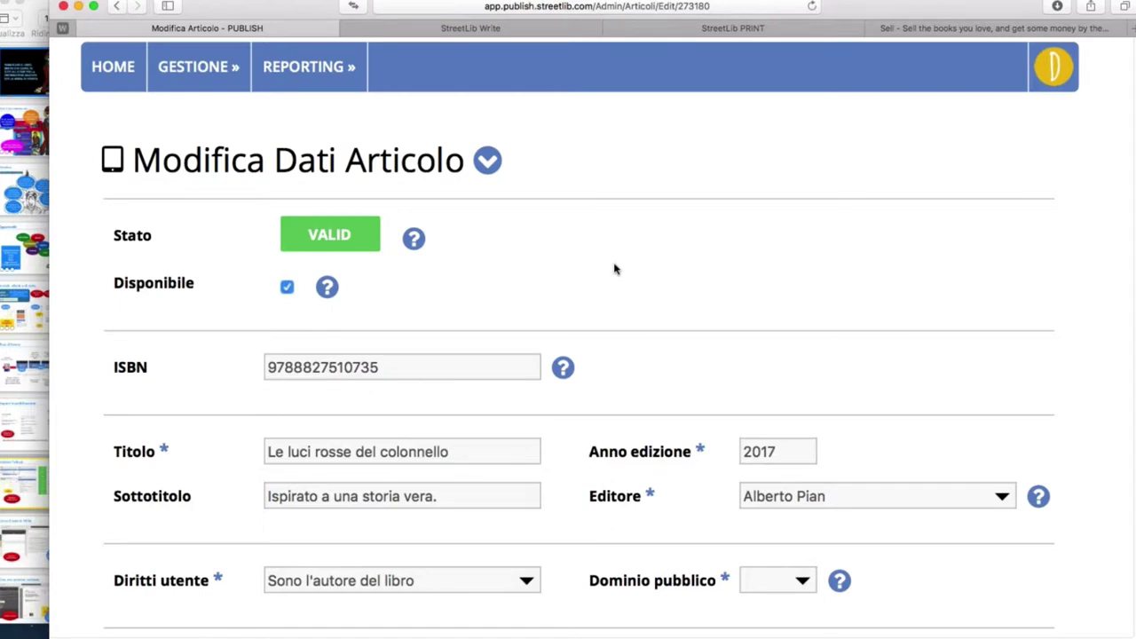
{"action": "scroll", "coordinate": [614, 269], "scroll_direction": "down", "scroll_amount": 1}
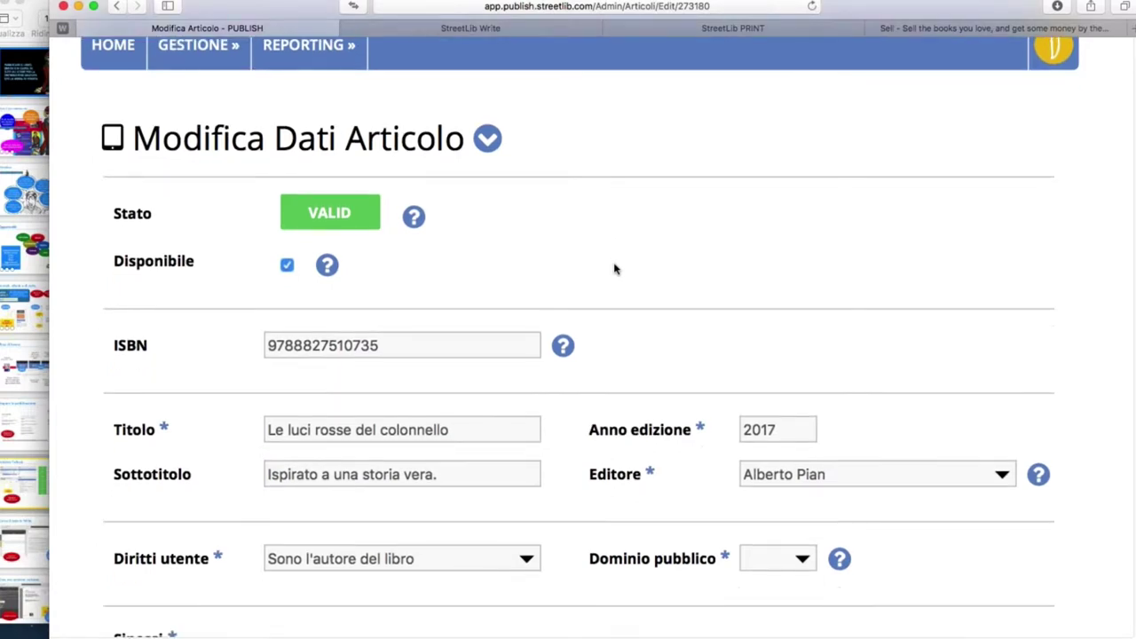
{"action": "scroll", "coordinate": [614, 269], "scroll_direction": "up", "scroll_amount": 1}
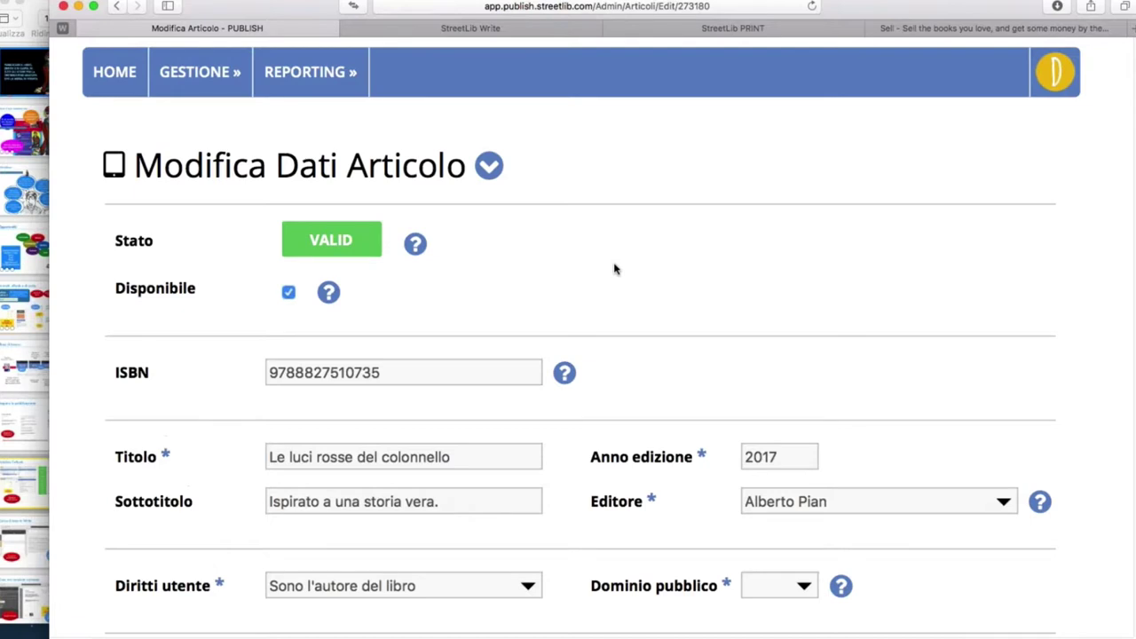
{"action": "scroll", "coordinate": [614, 269], "scroll_direction": "down", "scroll_amount": 2}
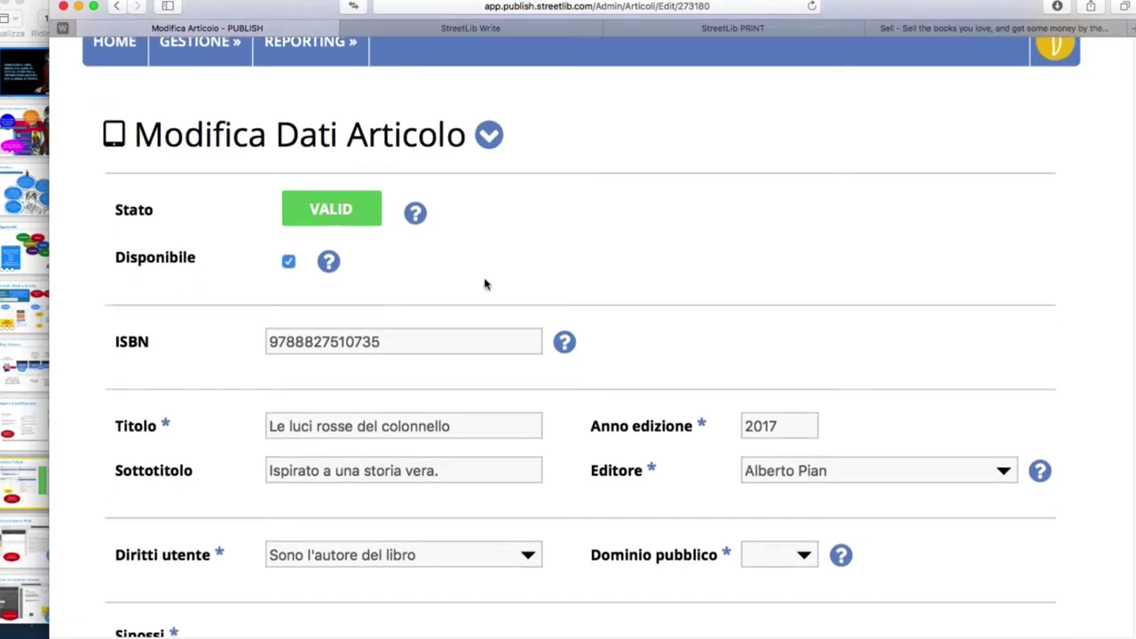
- Read the help for the article's Stato, review its validation report of Pdf, Mobi and Epub checks, and close the report
{"action": "mouse_move", "coordinate": [413, 218]}
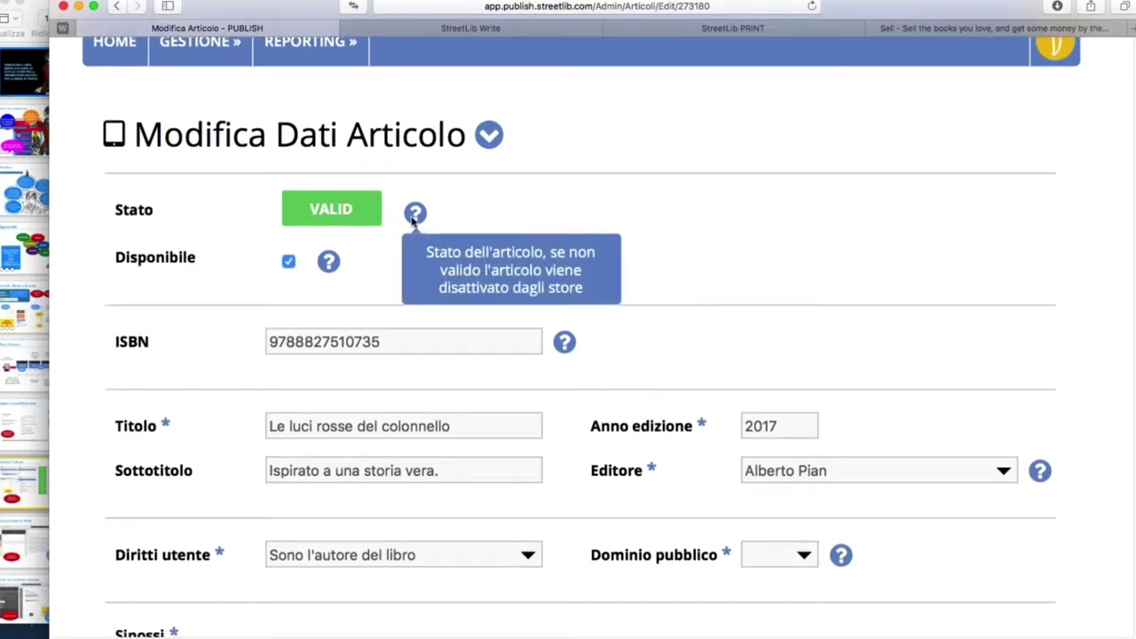
{"action": "left_click", "coordinate": [330, 213]}
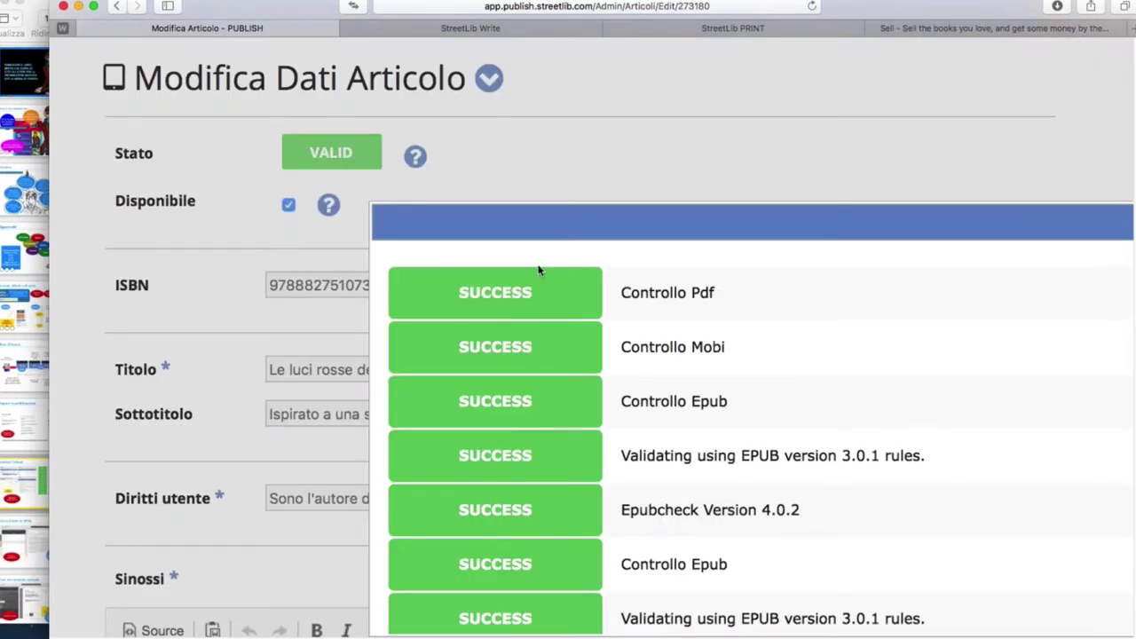
{"action": "scroll", "coordinate": [539, 270], "scroll_direction": "down", "scroll_amount": 8}
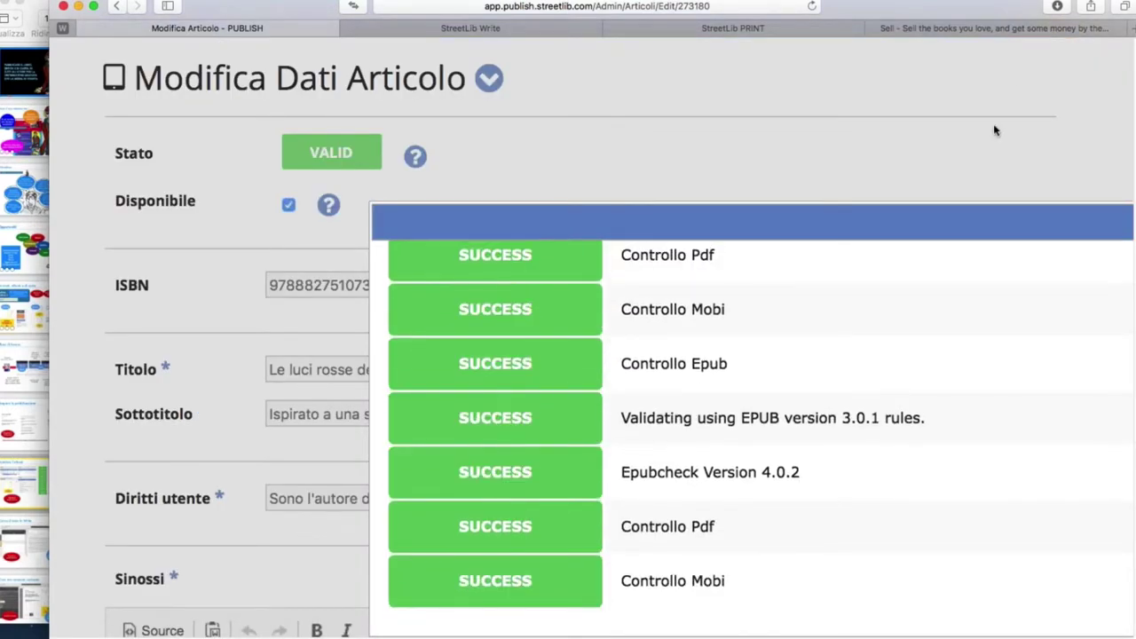
{"action": "scroll", "coordinate": [994, 132], "scroll_direction": "right", "scroll_amount": 5}
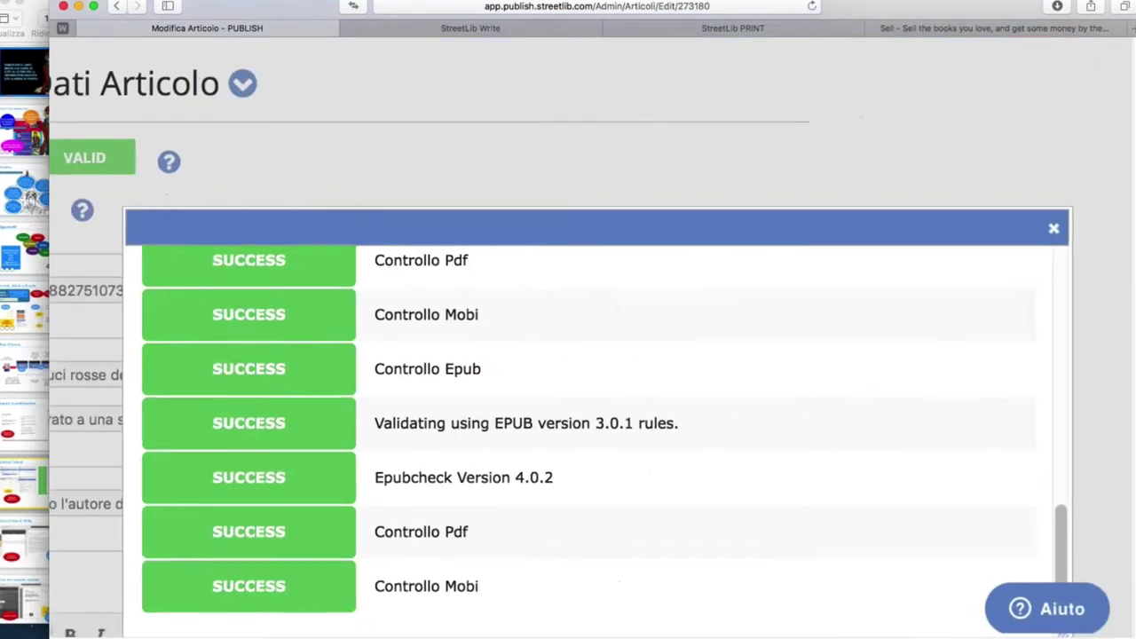
{"action": "left_click", "coordinate": [1055, 228]}
{"action": "scroll", "coordinate": [752, 314], "scroll_direction": "left", "scroll_amount": 5}
{"action": "scroll", "coordinate": [753, 314], "scroll_direction": "left", "scroll_amount": 2}
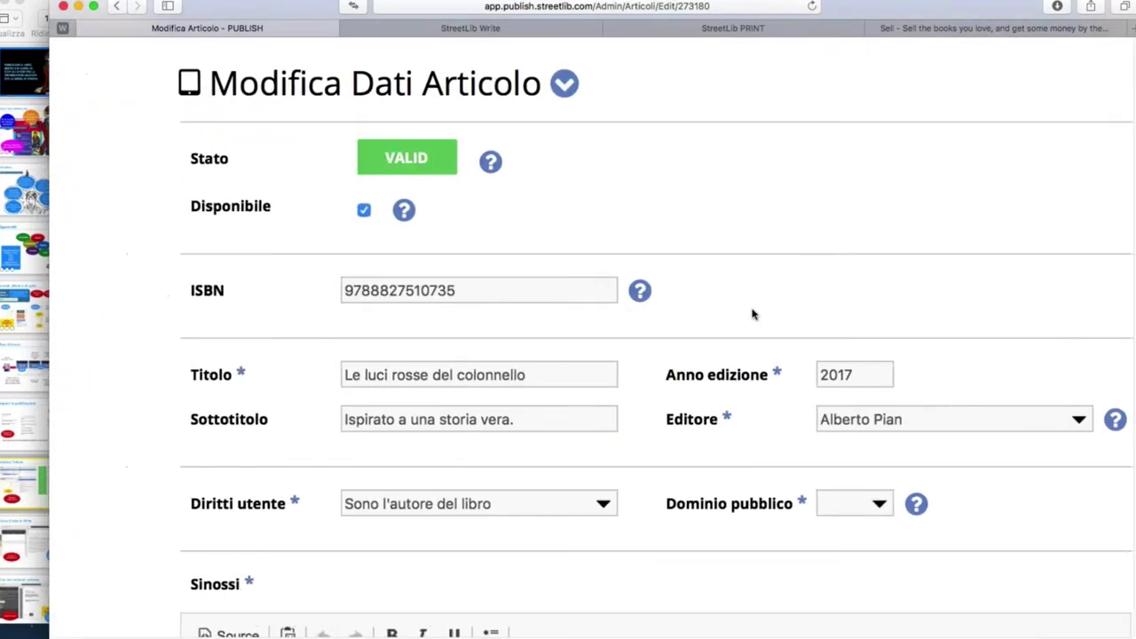
- Examine the article's Stato, Disponibile and ISBN fields, including the help for Stato and ISBN
{"action": "scroll", "coordinate": [618, 204], "scroll_direction": "down", "scroll_amount": 4}
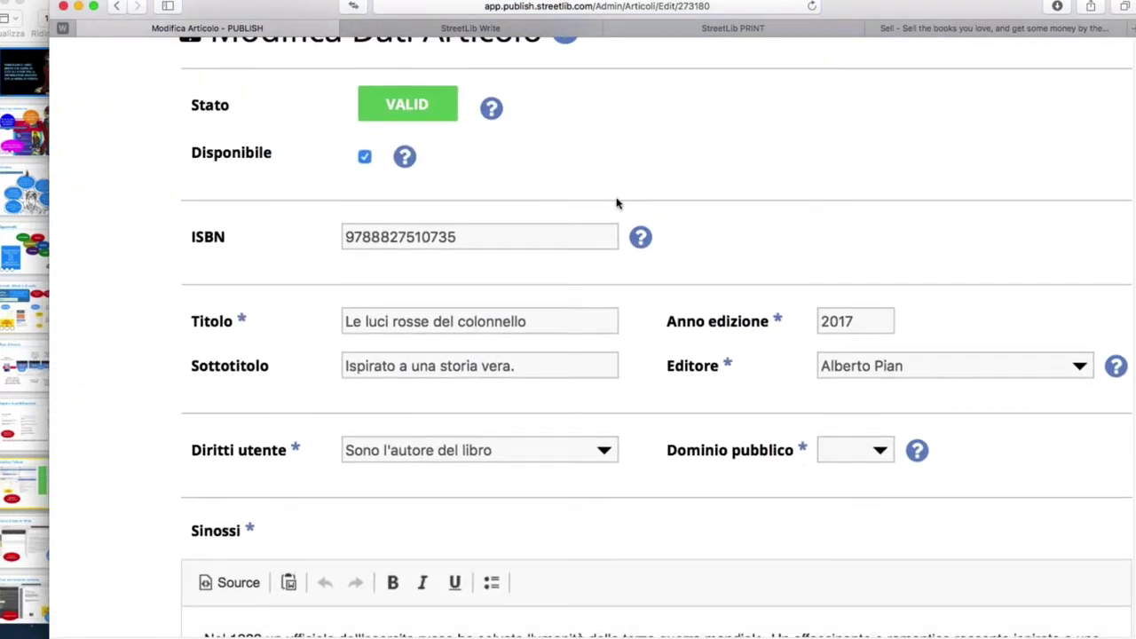
{"action": "scroll", "coordinate": [618, 204], "scroll_direction": "up", "scroll_amount": 1}
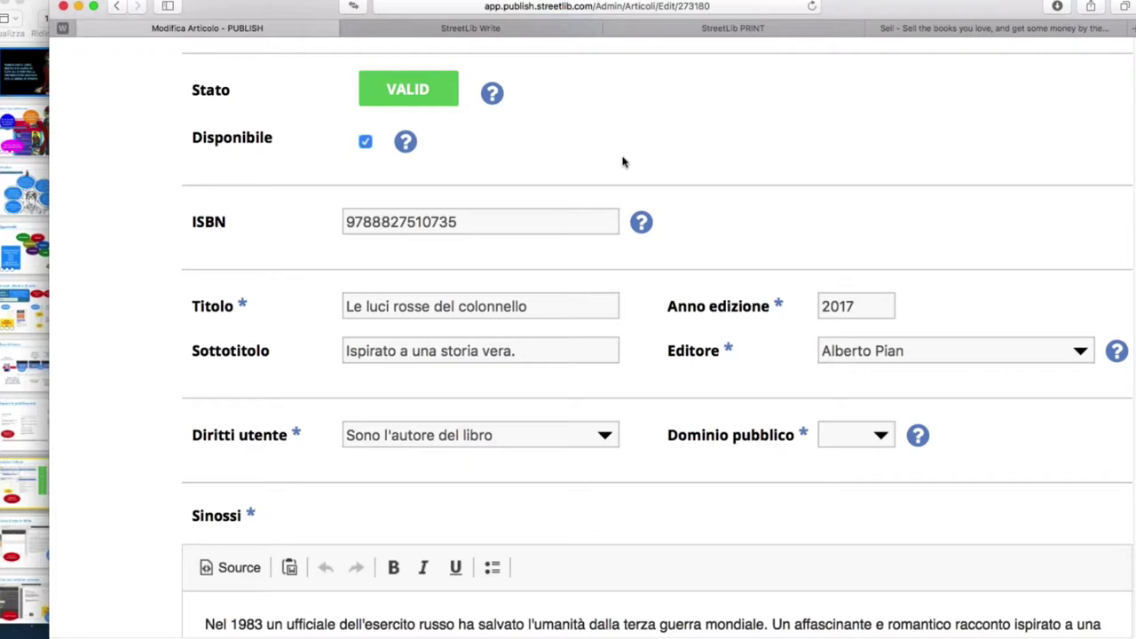
{"action": "mouse_move", "coordinate": [491, 93]}
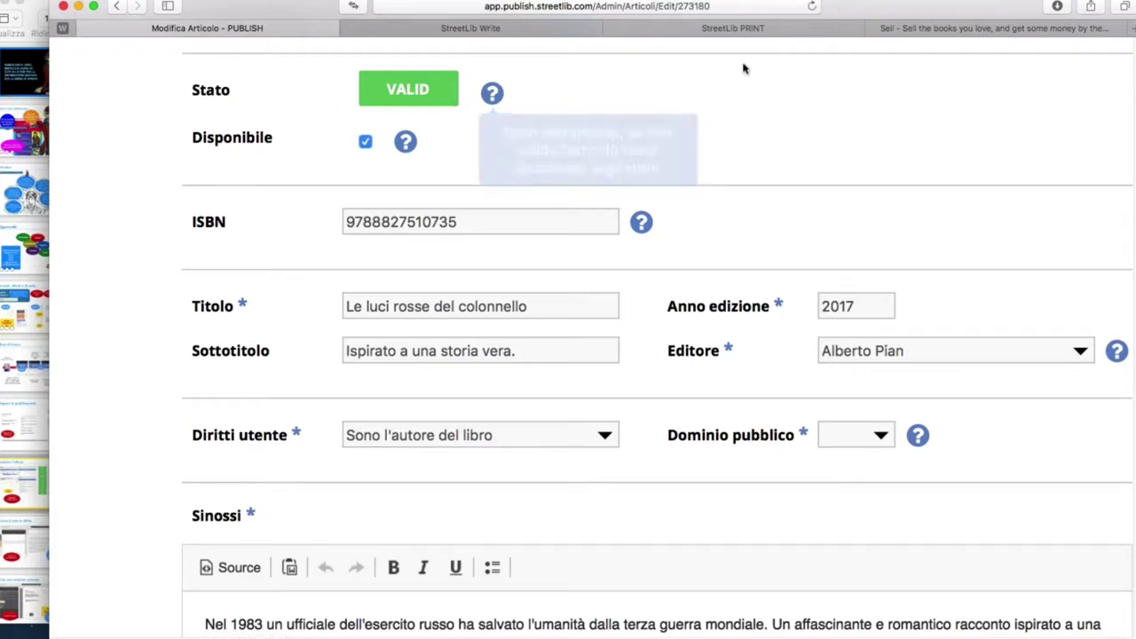
{"action": "scroll", "coordinate": [743, 68], "scroll_direction": "down", "scroll_amount": 1}
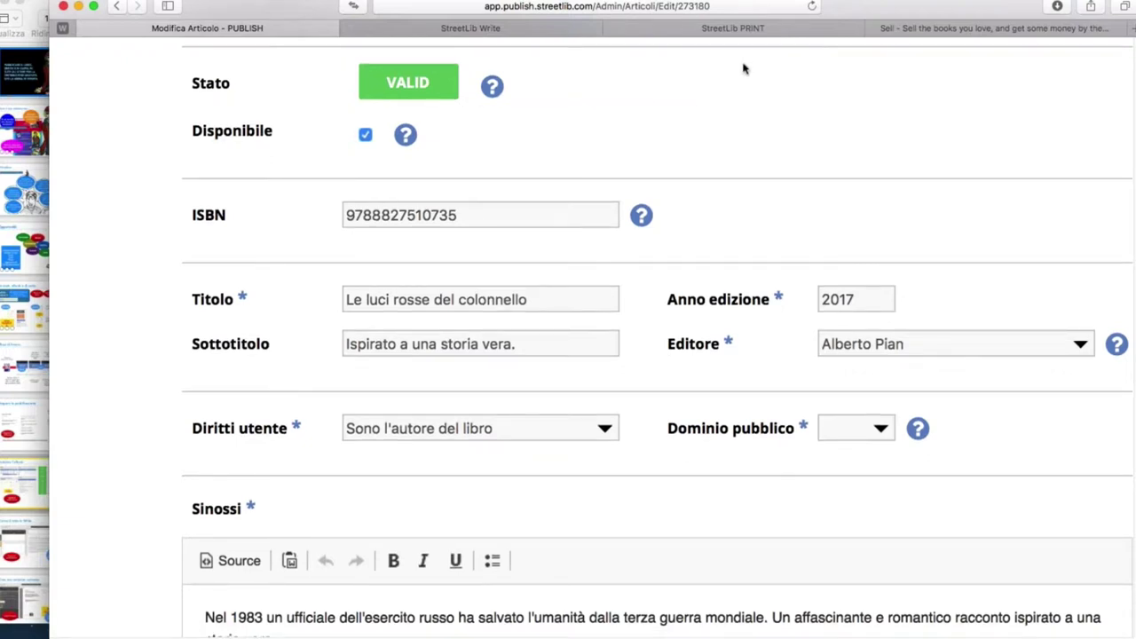
{"action": "scroll", "coordinate": [582, 133], "scroll_direction": "up", "scroll_amount": 3}
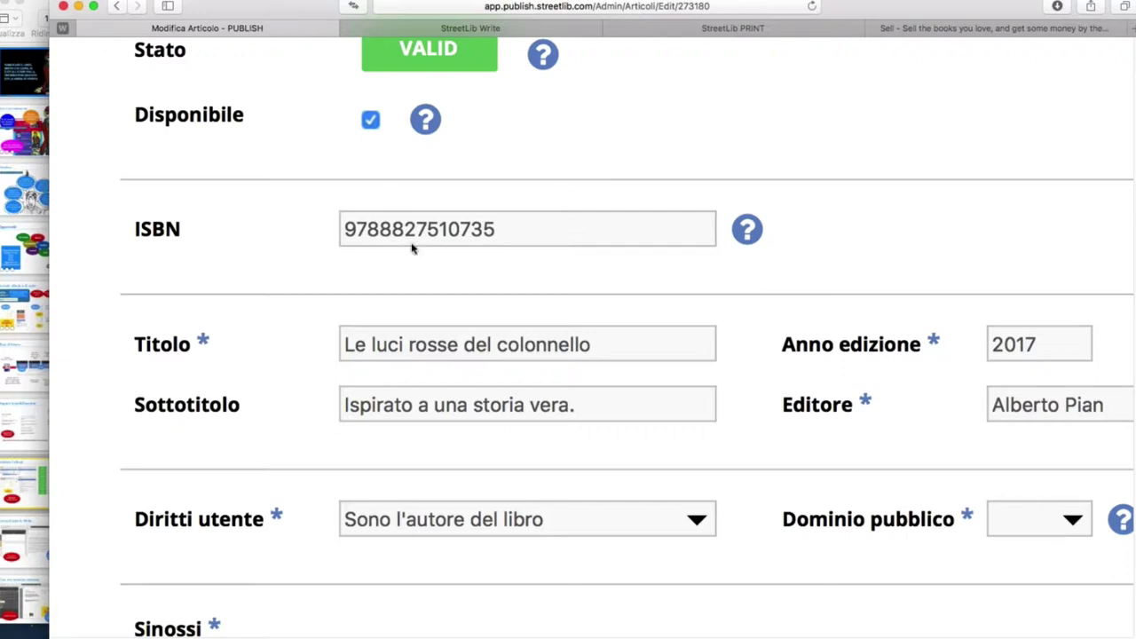
{"action": "mouse_move", "coordinate": [746, 231]}
{"action": "scroll", "coordinate": [713, 166], "scroll_direction": "down", "scroll_amount": 1}
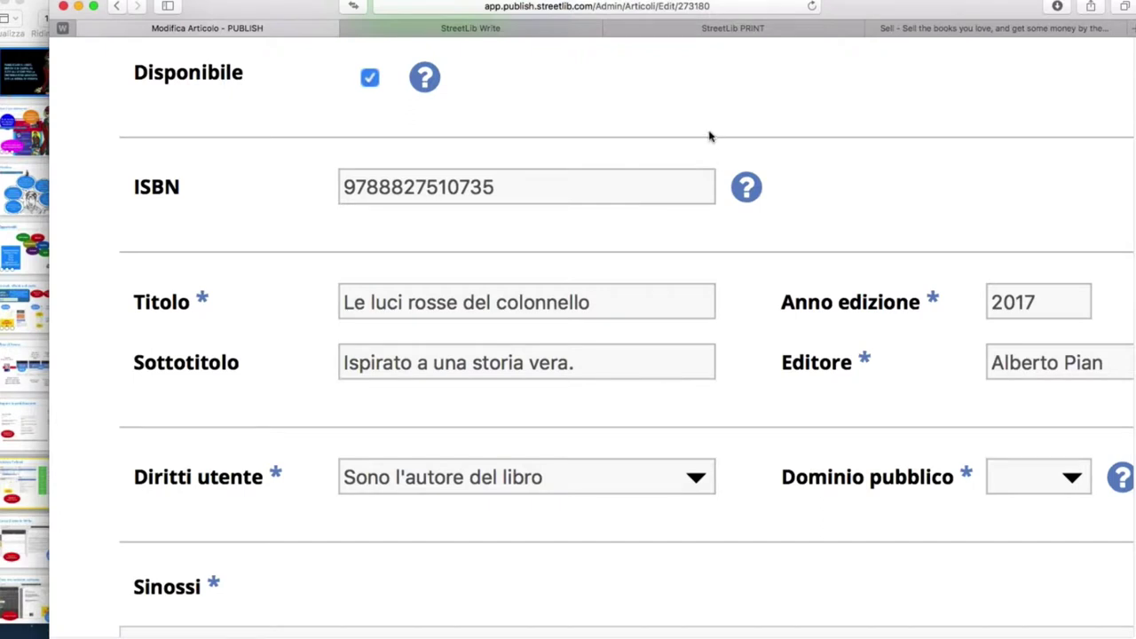
{"action": "scroll", "coordinate": [710, 136], "scroll_direction": "down", "scroll_amount": 1}
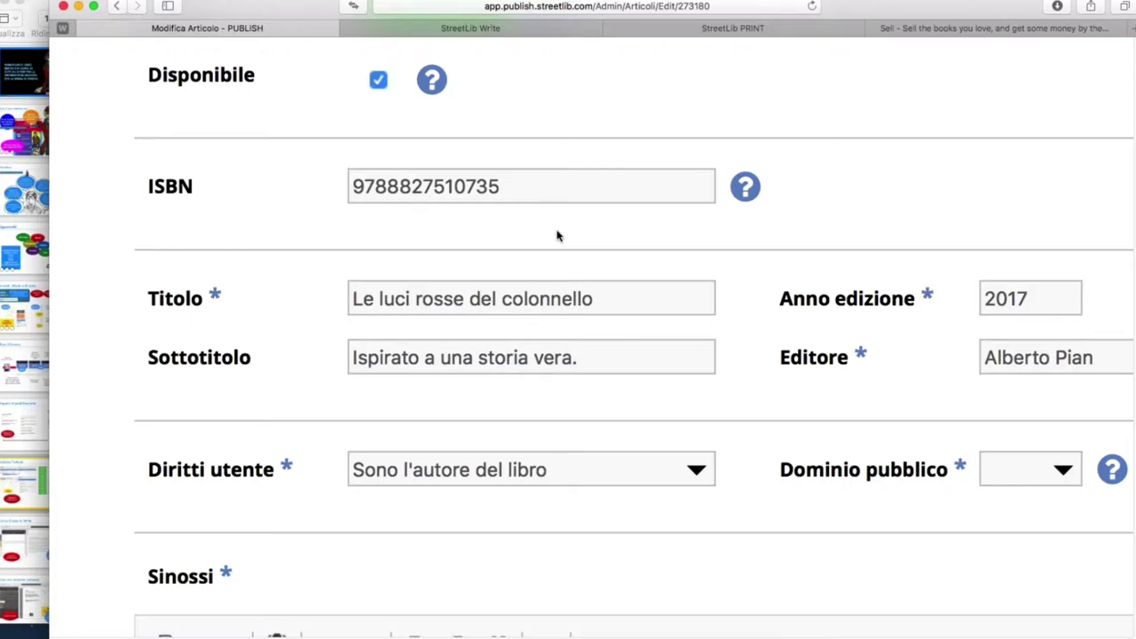
- Review the article's title, subtitle, Diritti utente, Dominio pubblico, Sinossi and Parole chiave fields
{"action": "scroll", "coordinate": [557, 236], "scroll_direction": "down", "scroll_amount": 5}
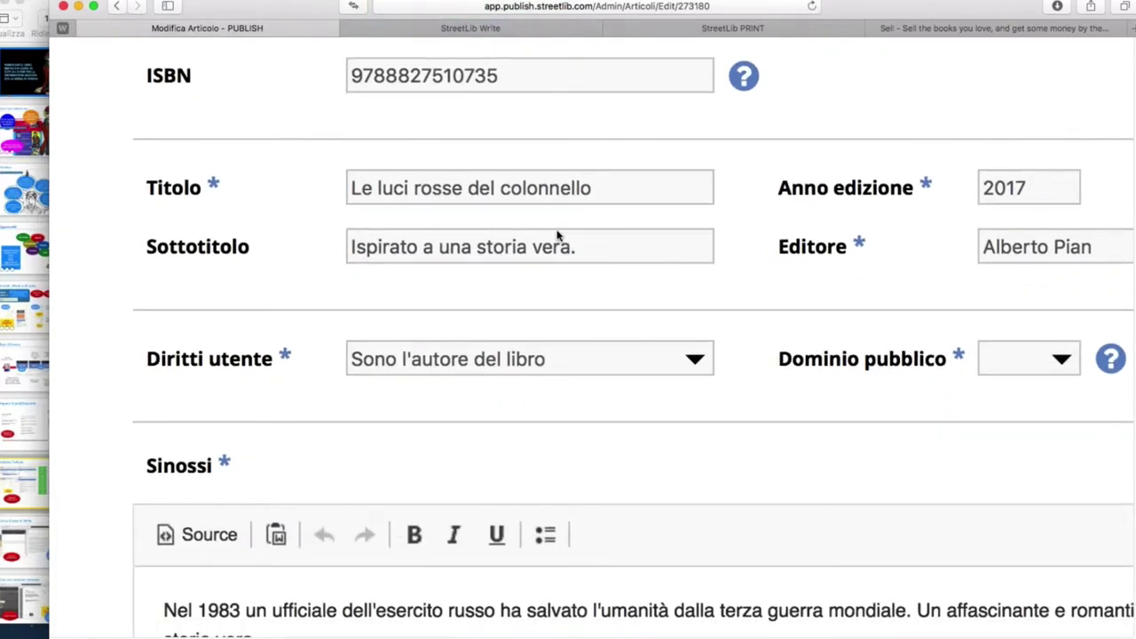
{"action": "scroll", "coordinate": [557, 235], "scroll_direction": "right", "scroll_amount": 1}
{"action": "scroll", "coordinate": [568, 337], "scroll_direction": "down", "scroll_amount": 3}
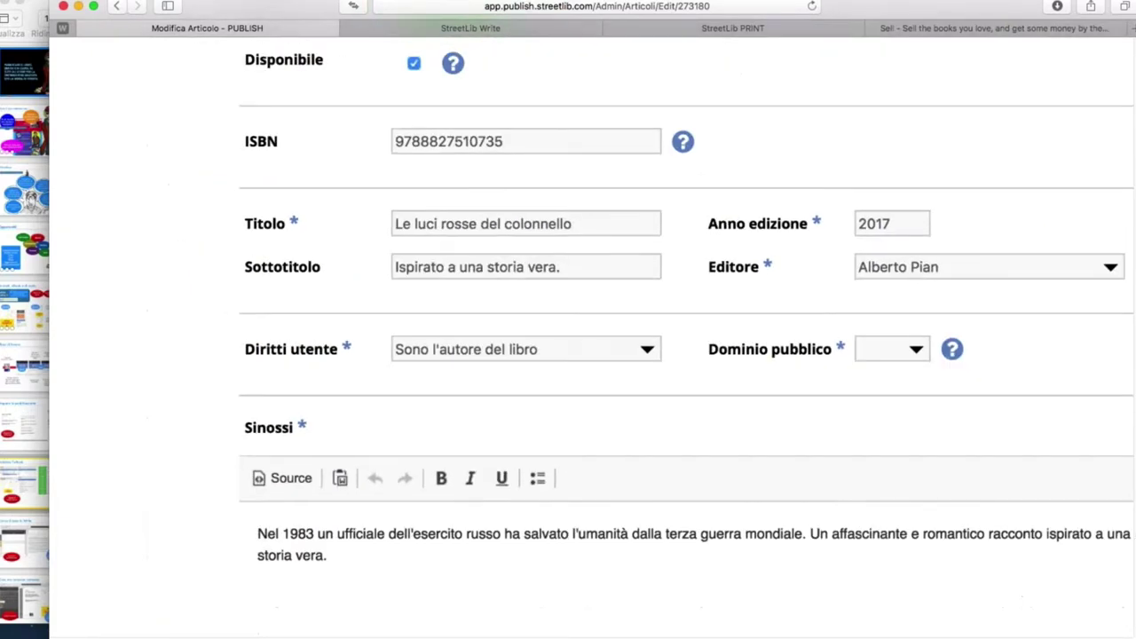
{"action": "scroll", "coordinate": [567, 337], "scroll_direction": "down", "scroll_amount": 10}
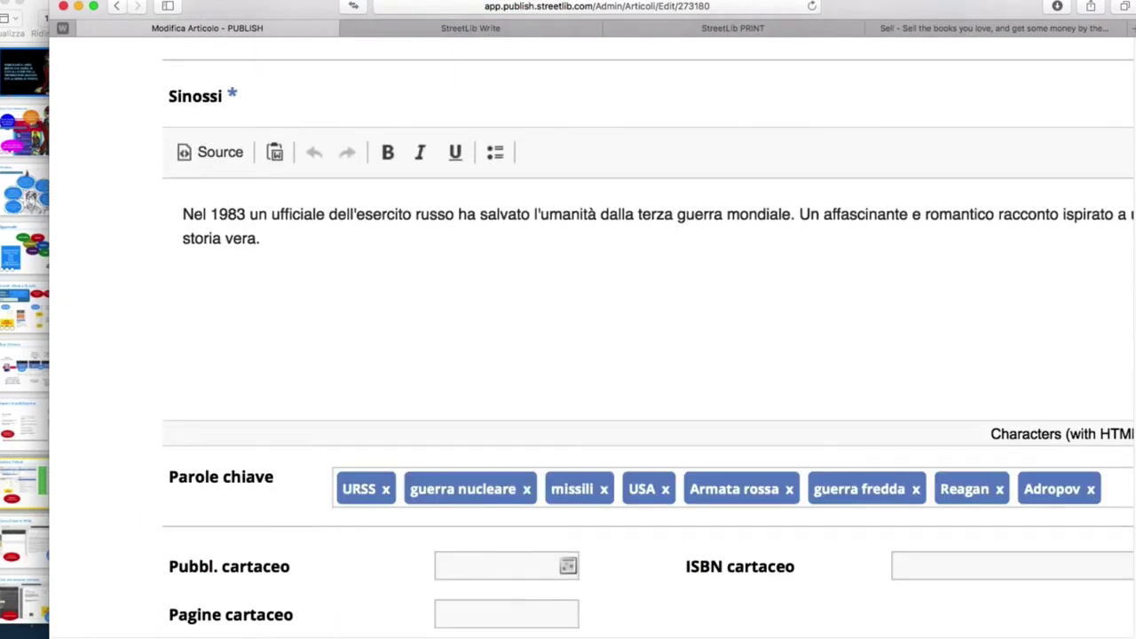
{"action": "scroll", "coordinate": [568, 337], "scroll_direction": "down", "scroll_amount": 3}
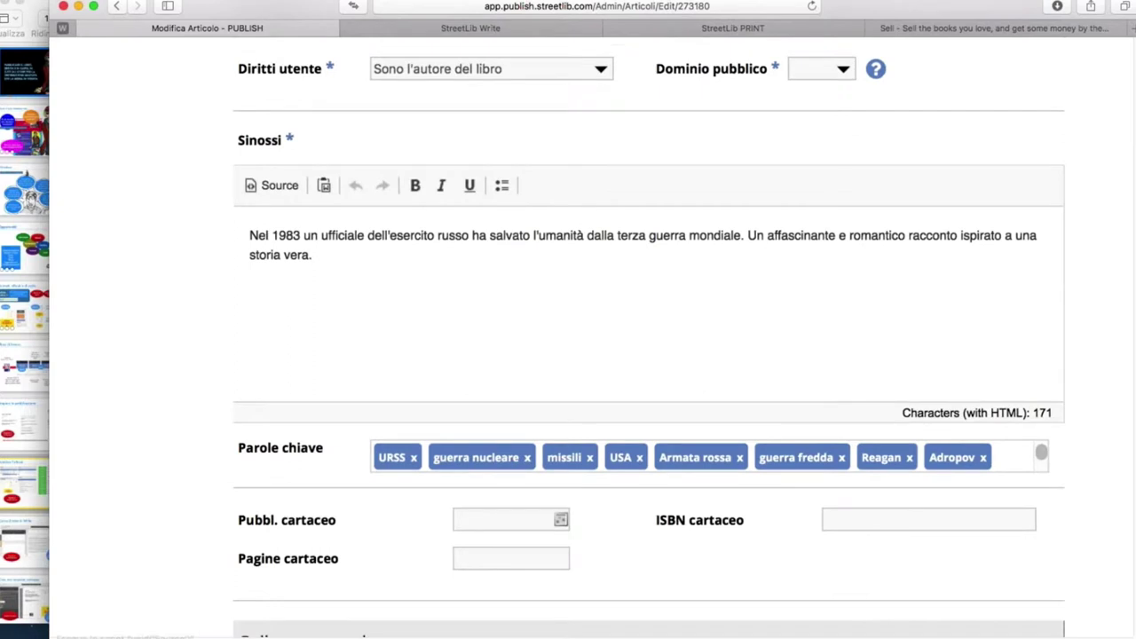
{"action": "scroll", "coordinate": [394, 286], "scroll_direction": "down", "scroll_amount": 2}
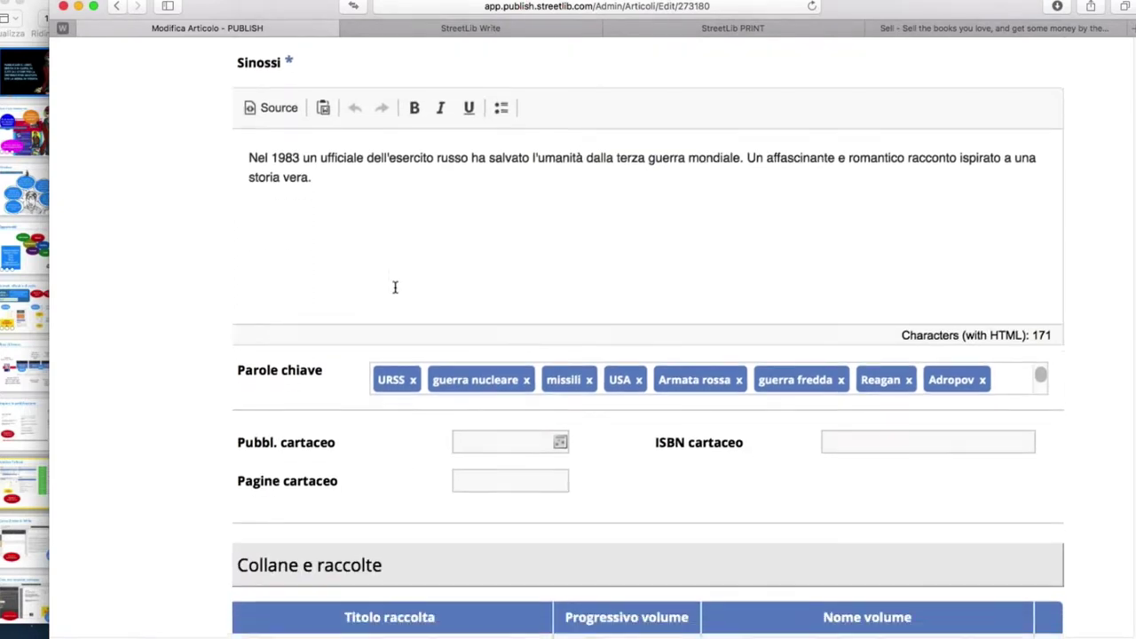
- Look over the print edition fields and the Collane e raccolte, Formati, Autori, Copertina and Categorie sections
{"action": "scroll", "coordinate": [395, 287], "scroll_direction": "down", "scroll_amount": 3}
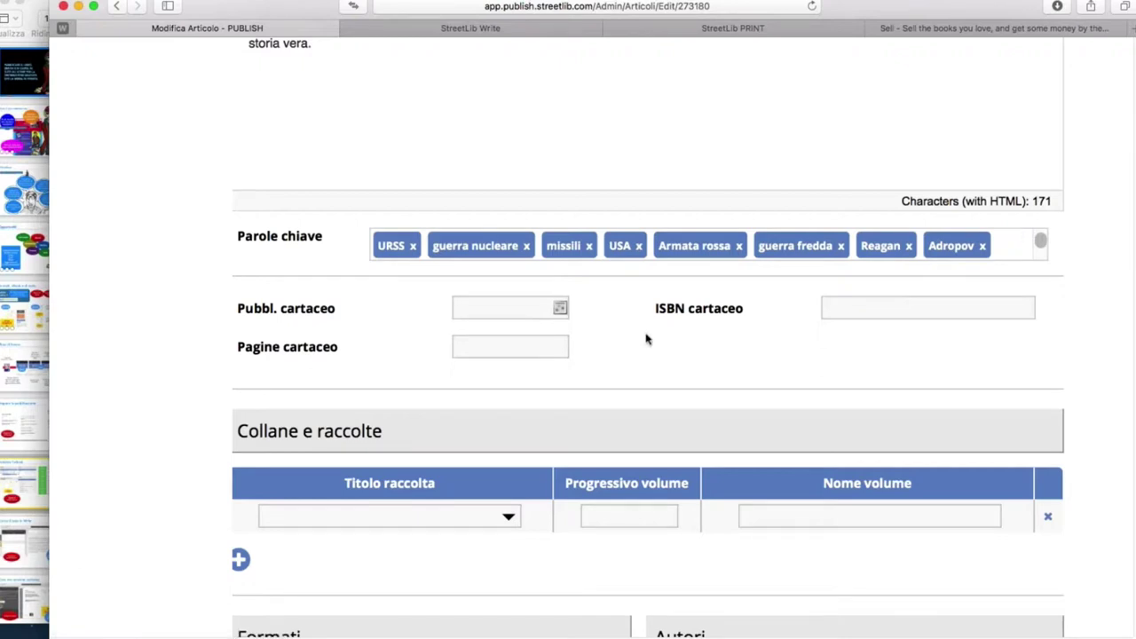
{"action": "scroll", "coordinate": [672, 345], "scroll_direction": "down", "scroll_amount": 3}
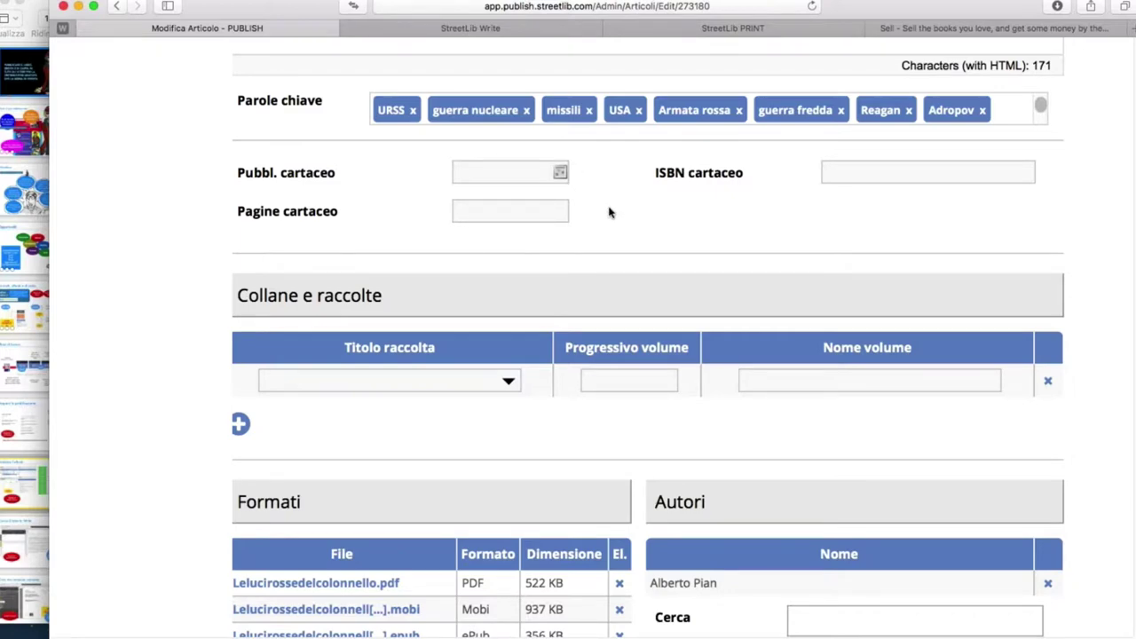
{"action": "scroll", "coordinate": [624, 207], "scroll_direction": "down", "scroll_amount": 1}
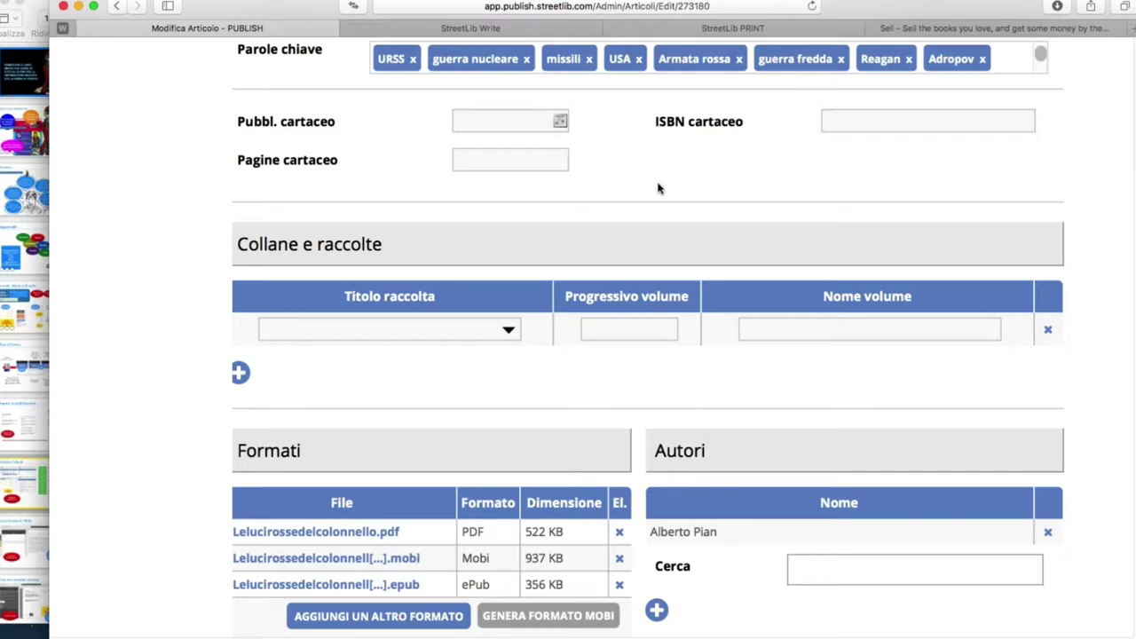
{"action": "scroll", "coordinate": [659, 188], "scroll_direction": "down", "scroll_amount": 6}
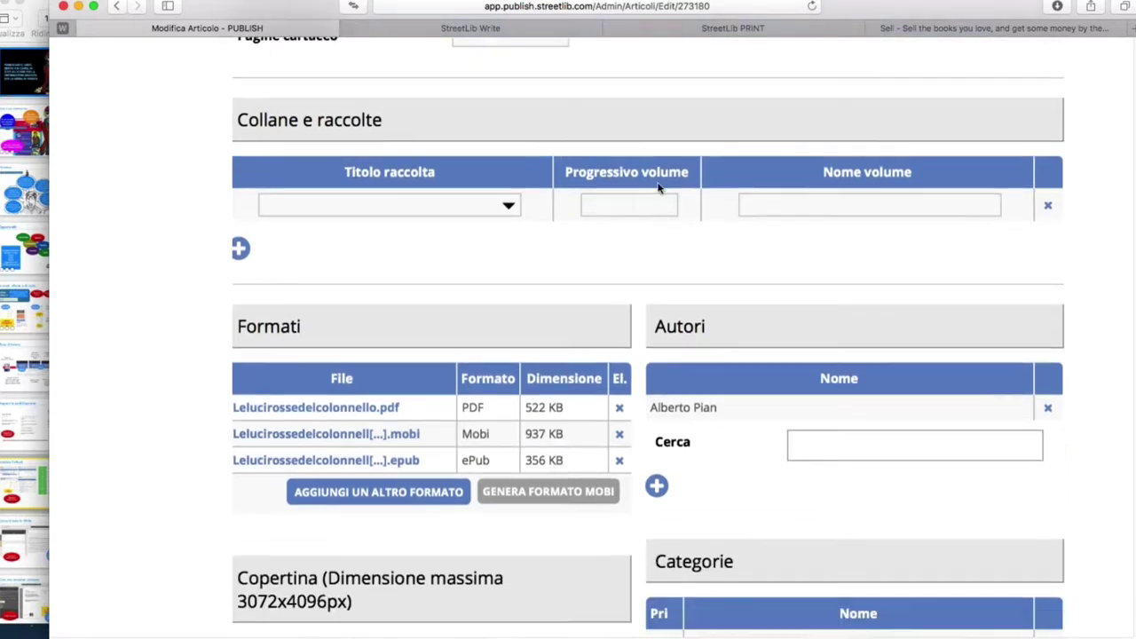
{"action": "scroll", "coordinate": [658, 222], "scroll_direction": "down", "scroll_amount": 4}
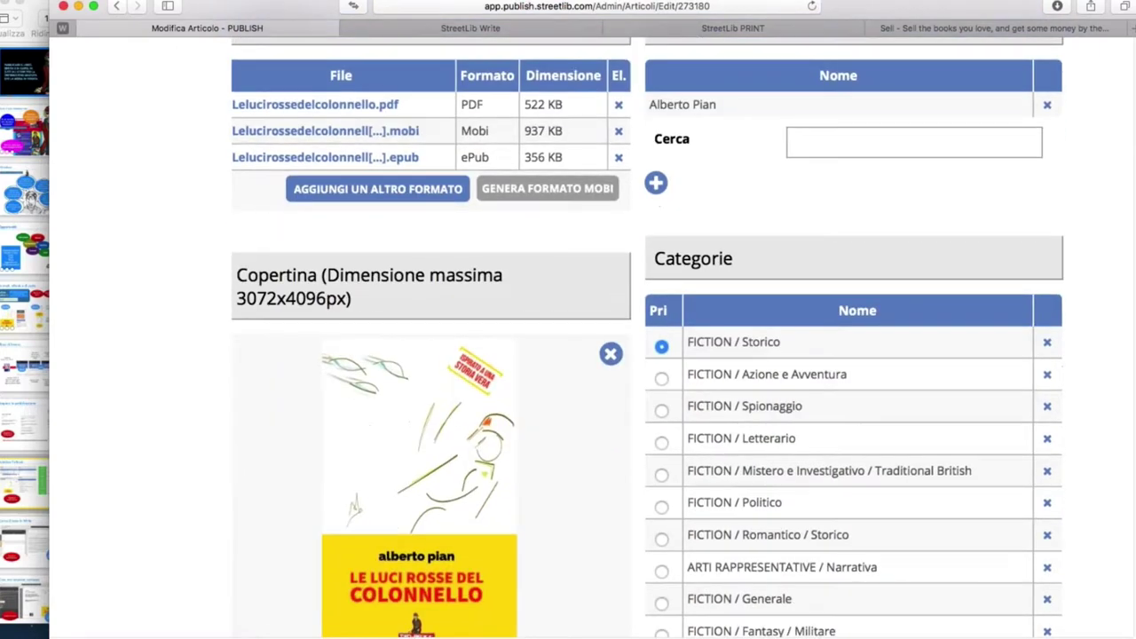
- Open the Aggiungi un altro formato dialog for the ebook and close it without choosing a file
{"action": "scroll", "coordinate": [658, 222], "scroll_direction": "up", "scroll_amount": 3}
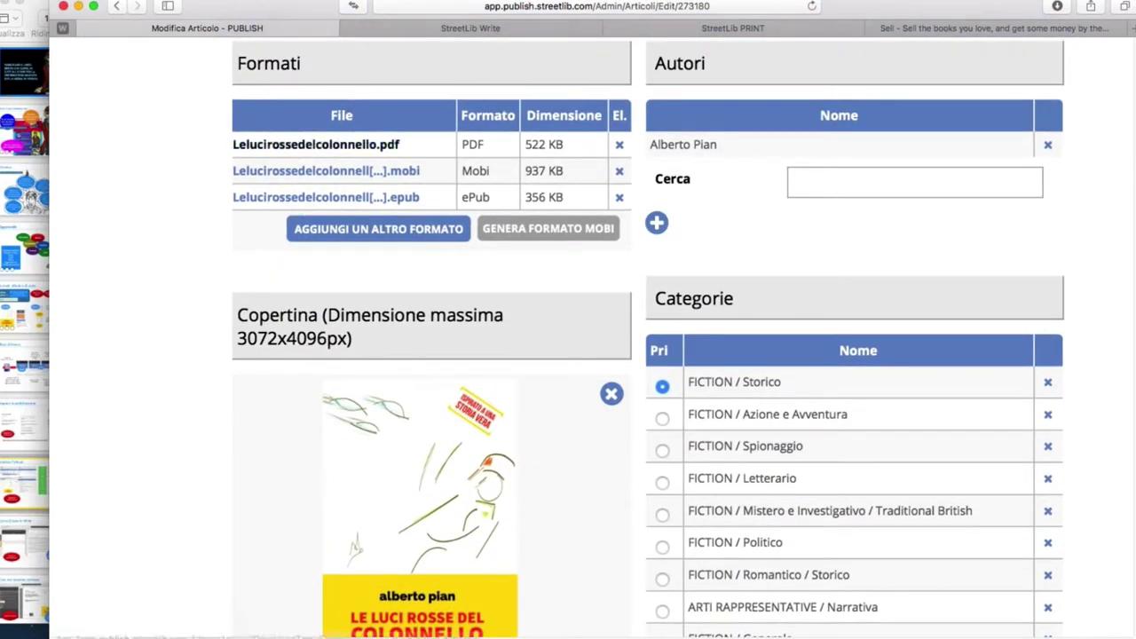
{"action": "left_click", "coordinate": [394, 232]}
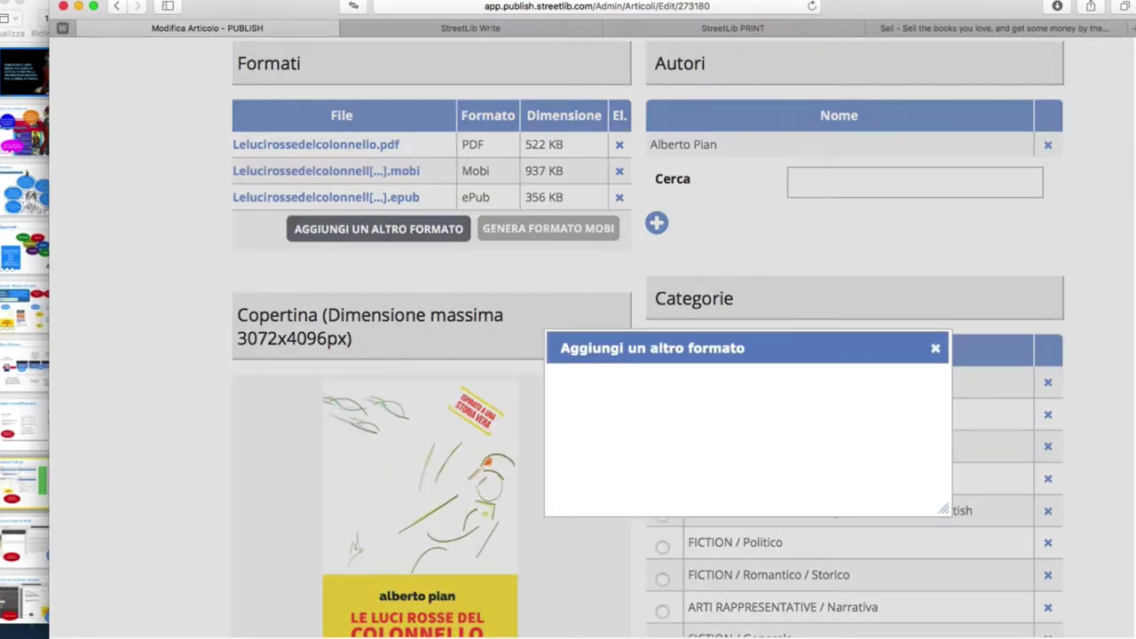
{"action": "left_click", "coordinate": [744, 416]}
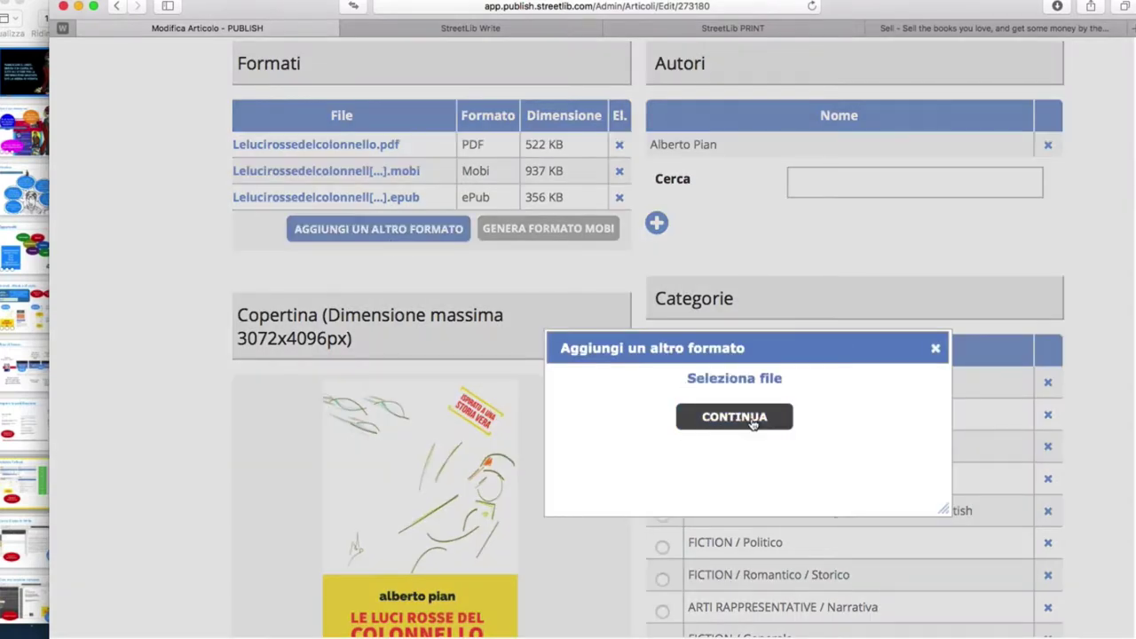
{"action": "left_click", "coordinate": [935, 347]}
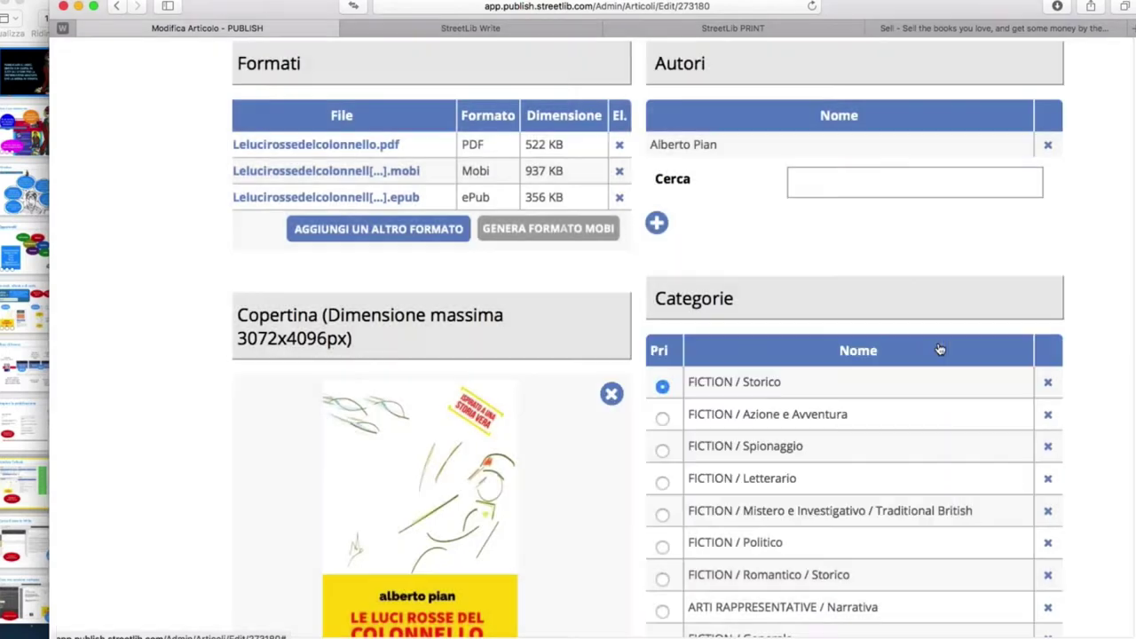
- Enlarge the Formati table and examine its PDF, Mobi and ePub file entries
{"action": "scroll", "coordinate": [533, 266], "scroll_direction": "up", "scroll_amount": 1}
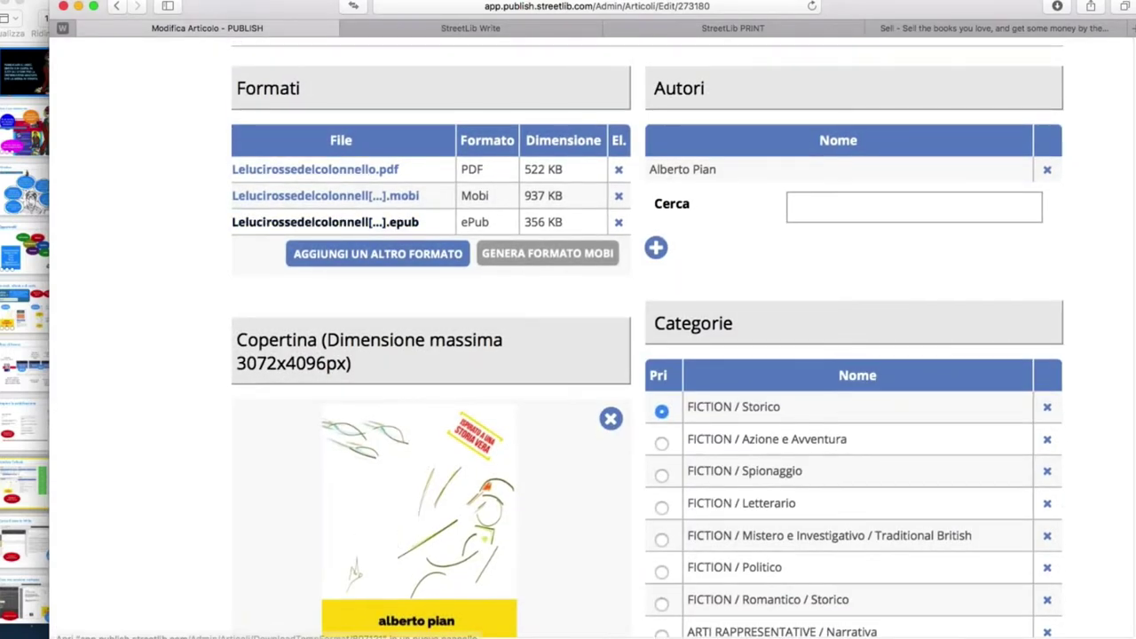
{"action": "scroll", "coordinate": [264, 237], "scroll_direction": "up", "scroll_amount": 5}
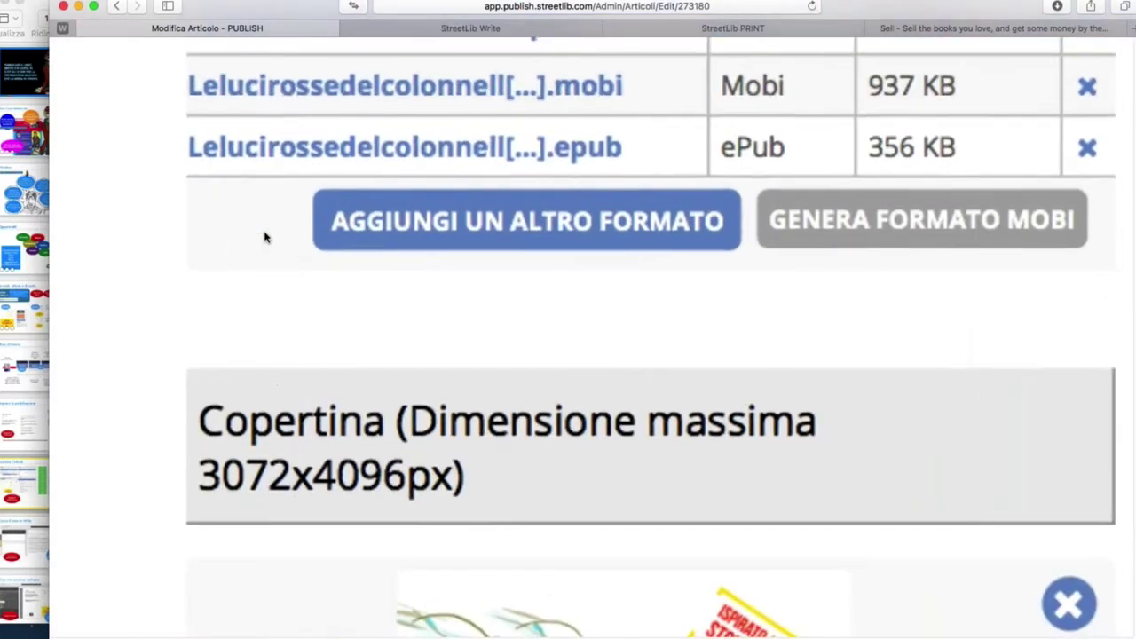
{"action": "scroll", "coordinate": [265, 237], "scroll_direction": "up", "scroll_amount": 2}
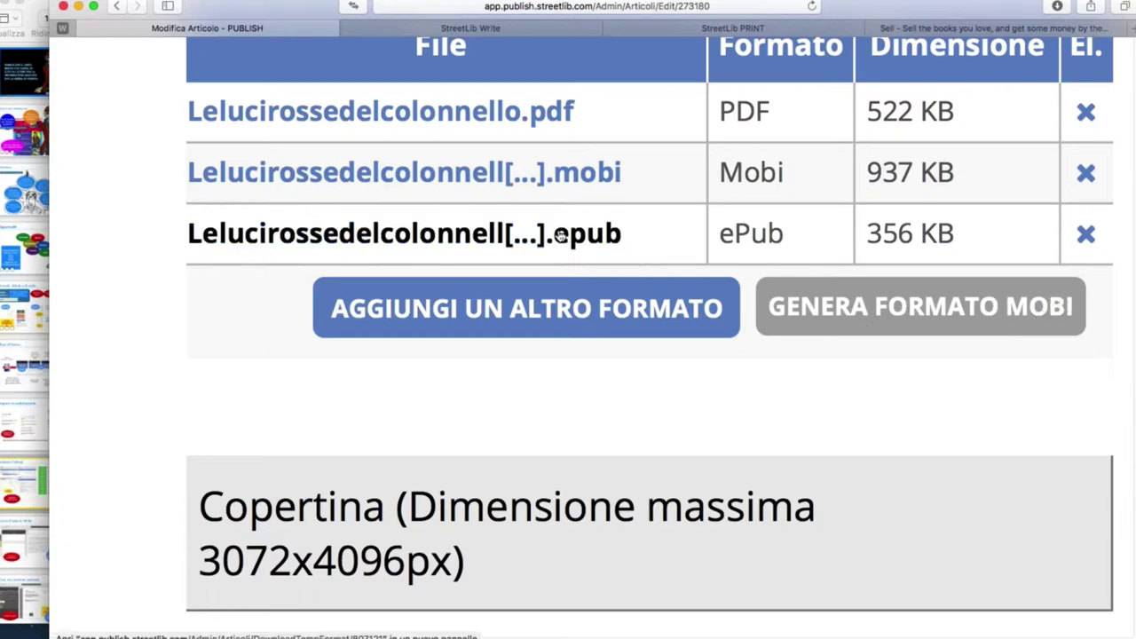
{"action": "scroll", "coordinate": [641, 238], "scroll_direction": "right", "scroll_amount": 3}
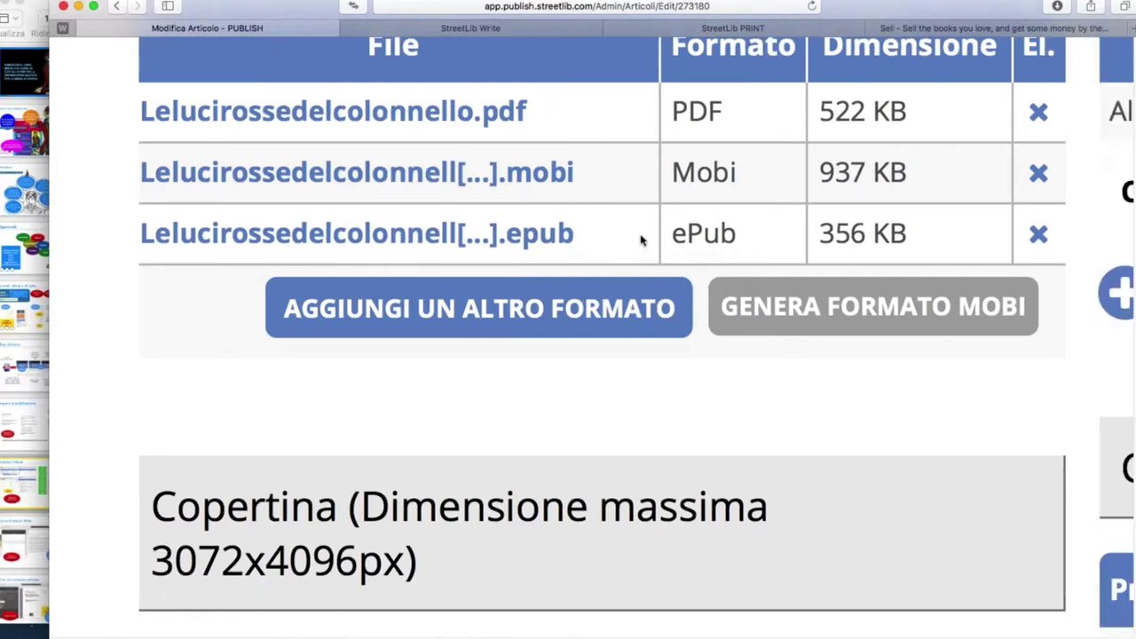
{"action": "scroll", "coordinate": [641, 238], "scroll_direction": "up", "scroll_amount": 2}
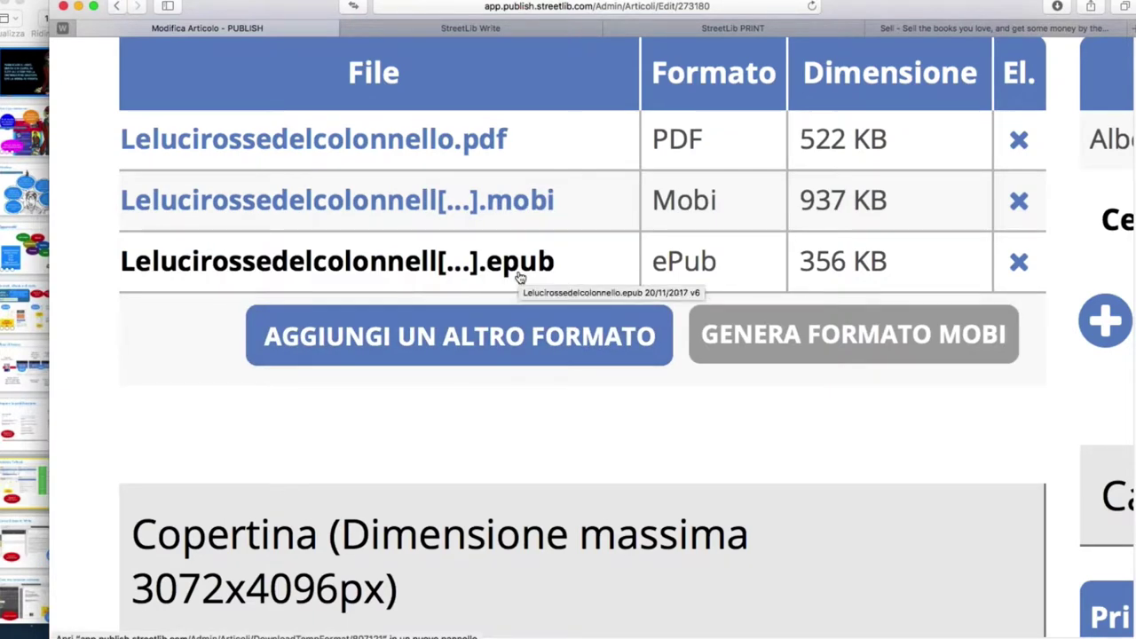
- Show the Aggiungi un altro formato dialog again, dismiss it, and return to the Formati table
{"action": "left_click", "coordinate": [458, 336]}
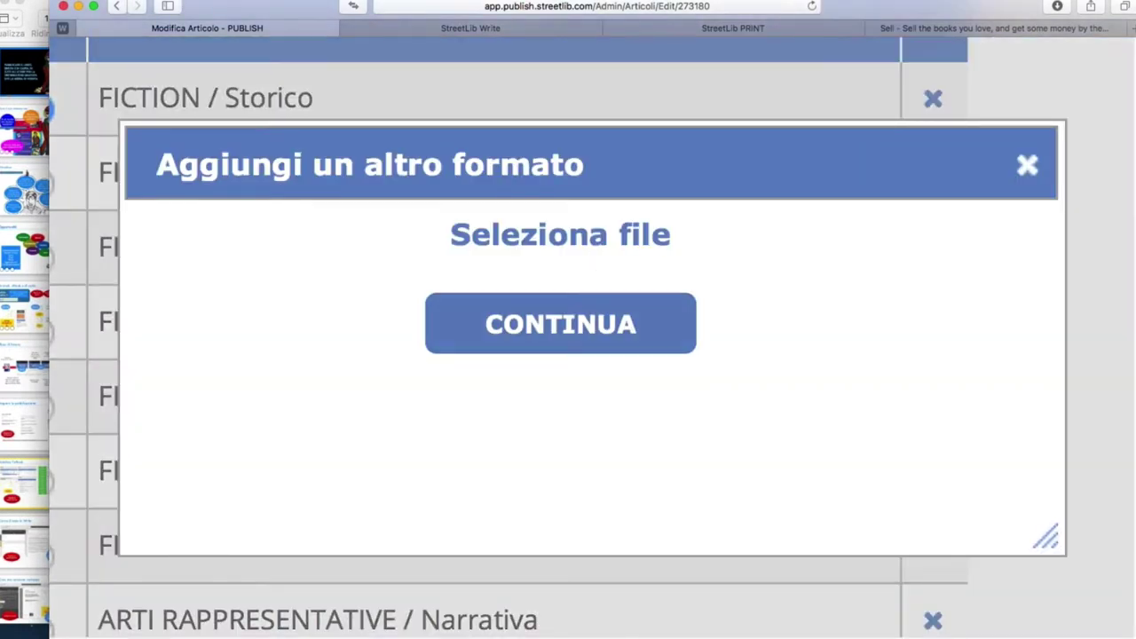
{"action": "left_click", "coordinate": [1030, 166]}
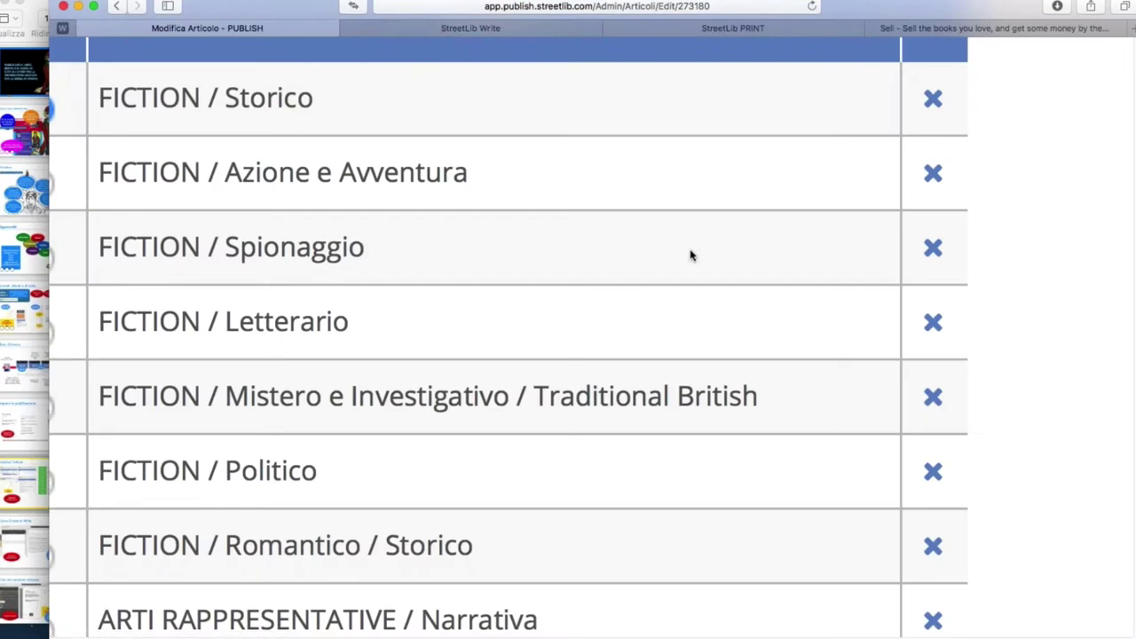
{"action": "scroll", "coordinate": [690, 255], "scroll_direction": "up", "scroll_amount": 5}
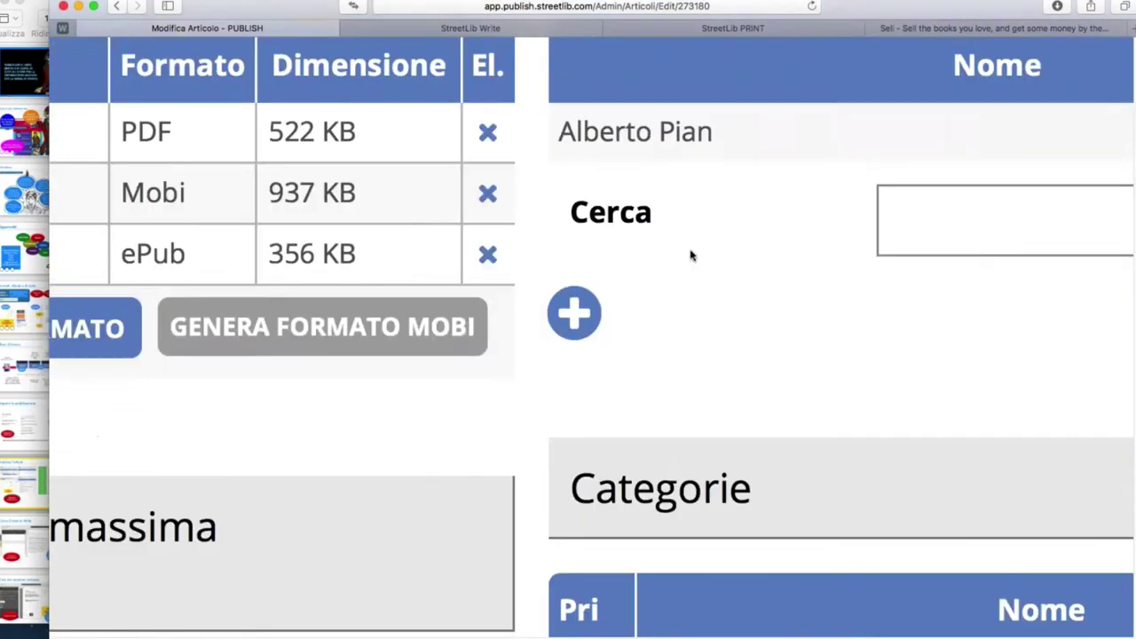
{"action": "scroll", "coordinate": [690, 256], "scroll_direction": "left", "scroll_amount": 5}
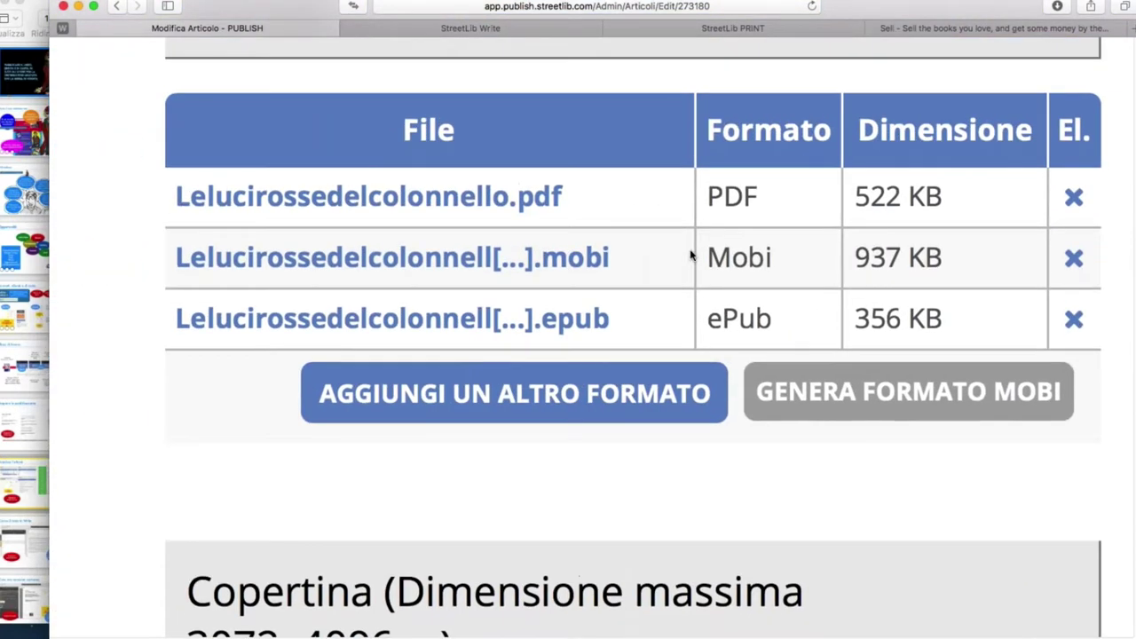
- Check the epub file's date and version in Formati, and reduce the page magnification to show the neighbouring sections
{"action": "scroll", "coordinate": [630, 333], "scroll_direction": "down", "scroll_amount": 1}
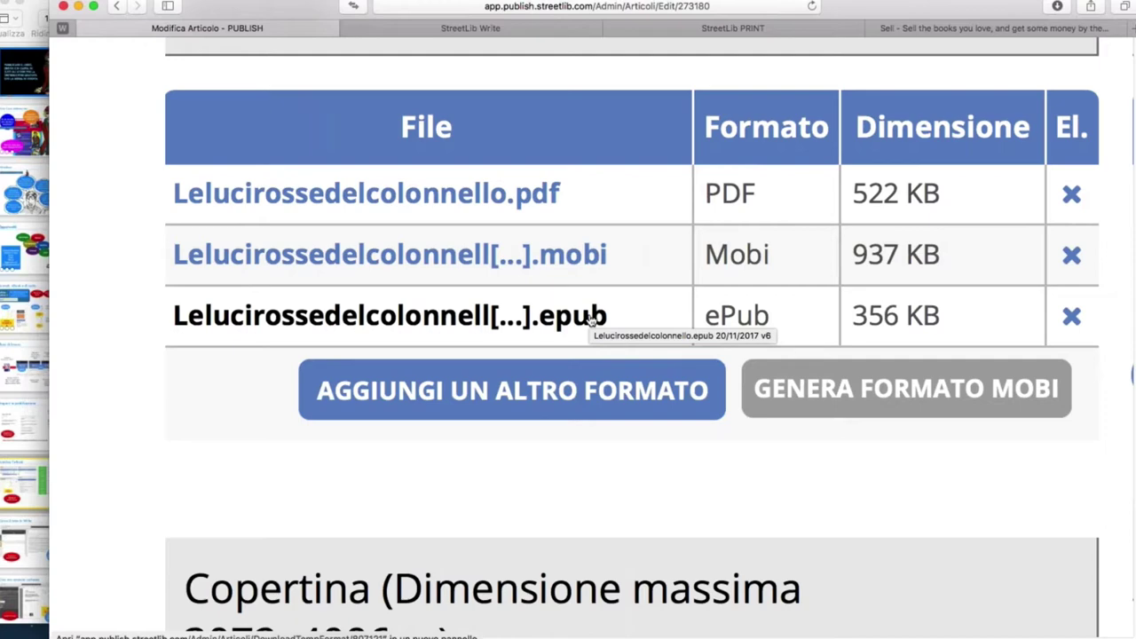
{"action": "scroll", "coordinate": [589, 322], "scroll_direction": "down", "scroll_amount": 1}
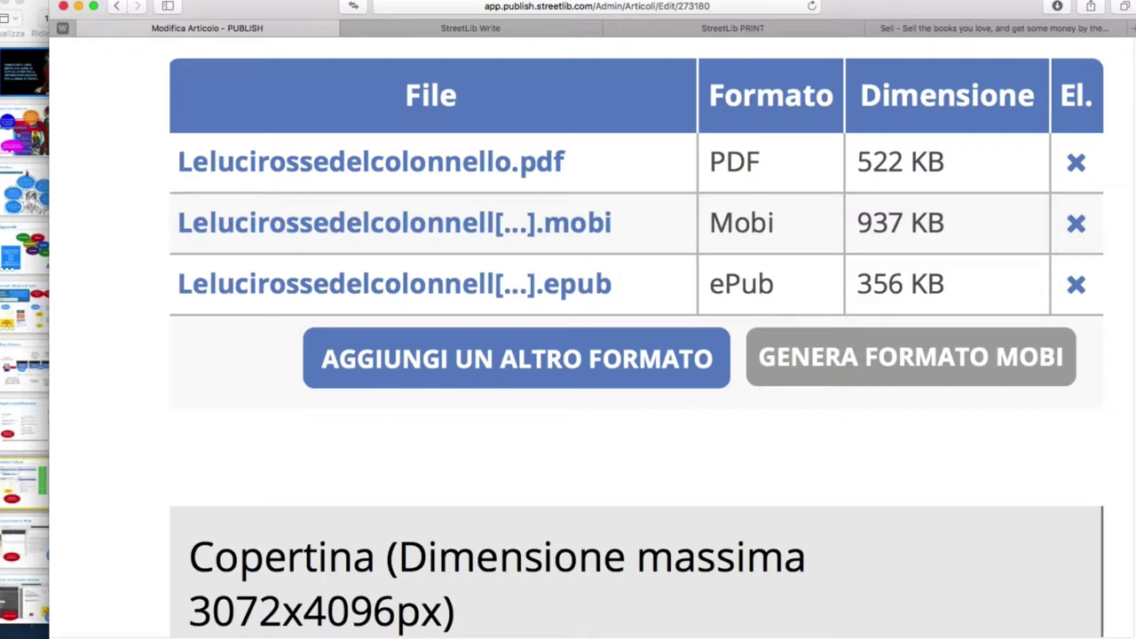
{"action": "key", "text": "super+minus"}
{"action": "key", "text": "super+minus"}
{"action": "key", "text": "super+minus"}
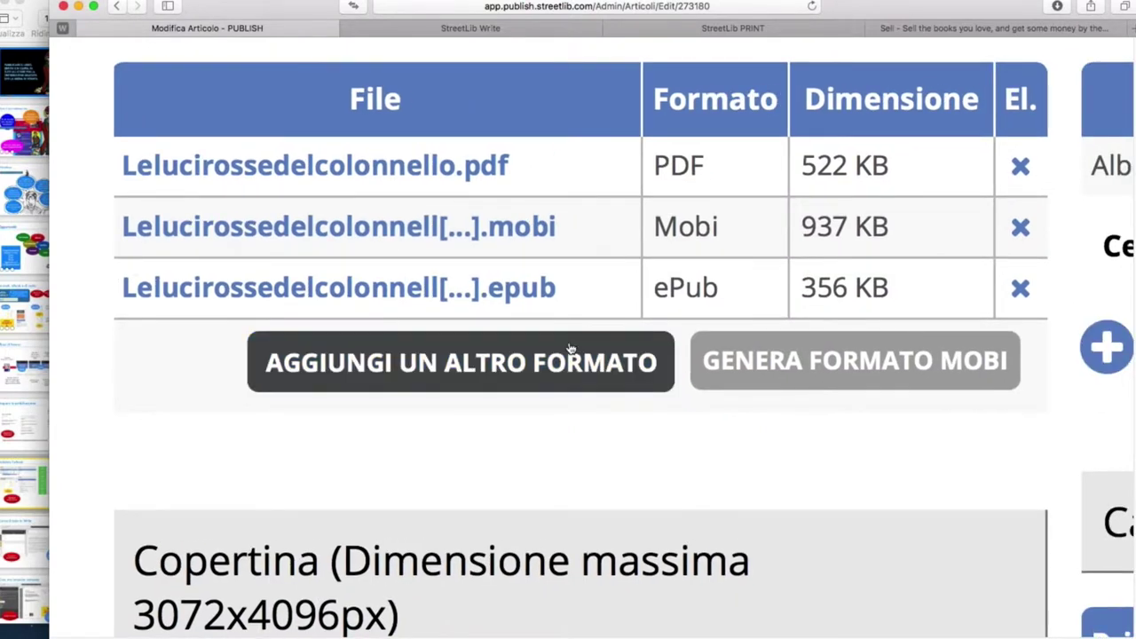
{"action": "scroll", "coordinate": [569, 347], "scroll_direction": "right", "scroll_amount": 7}
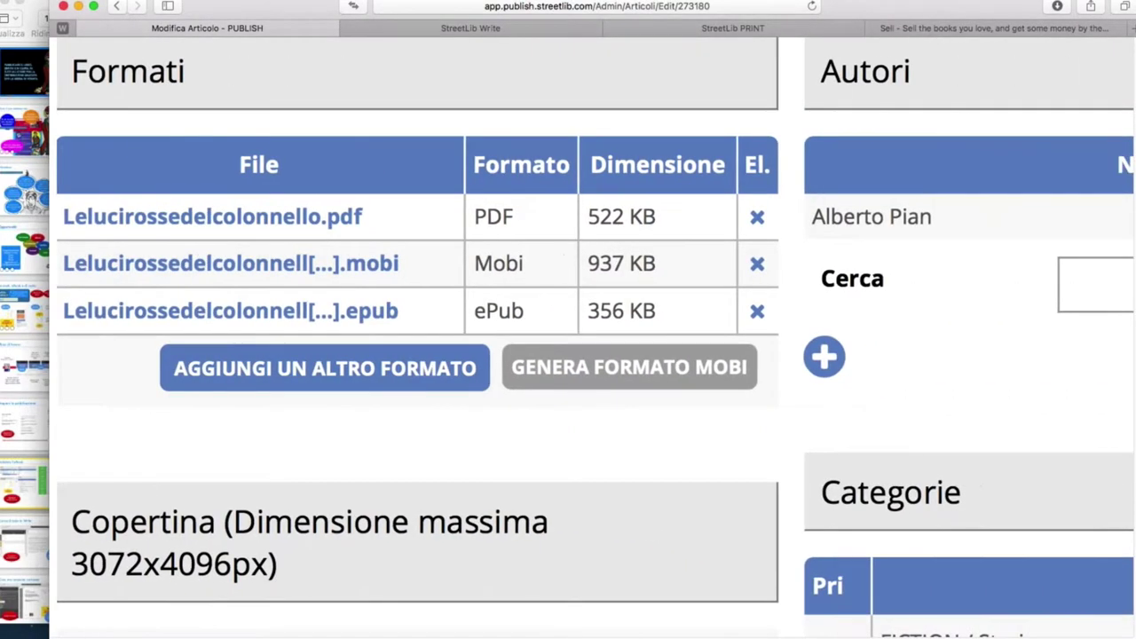
{"action": "key", "text": "super+minus"}
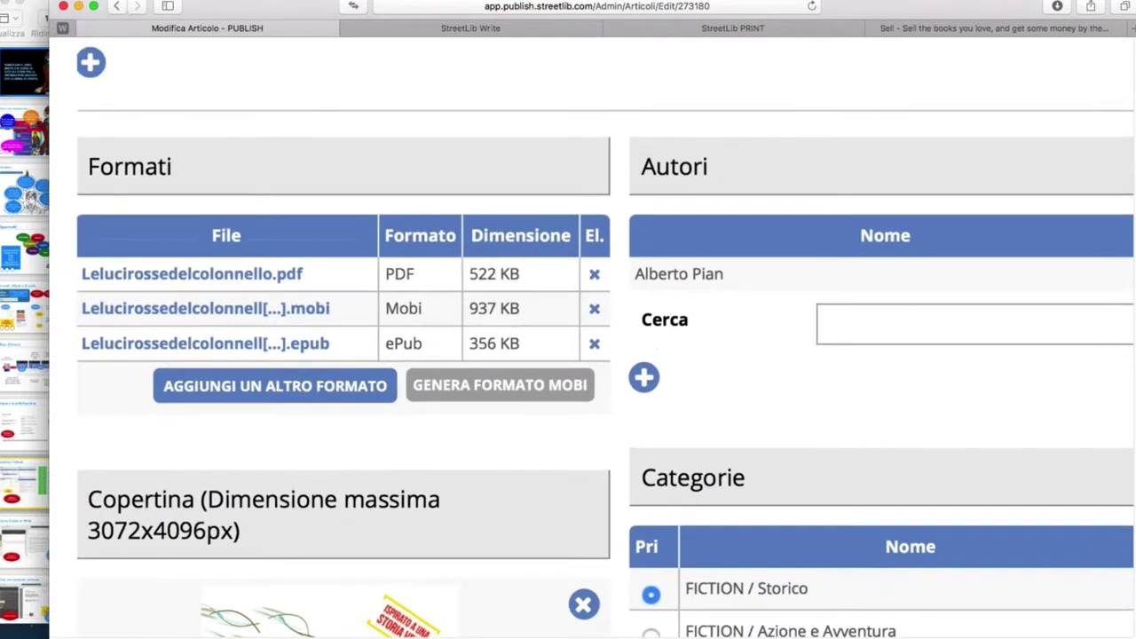
- Review the ebook's Copertina section with its cover image and the Categorie list beside it
{"action": "scroll", "coordinate": [567, 355], "scroll_direction": "down", "scroll_amount": 4}
{"action": "scroll", "coordinate": [522, 375], "scroll_direction": "down", "scroll_amount": 5}
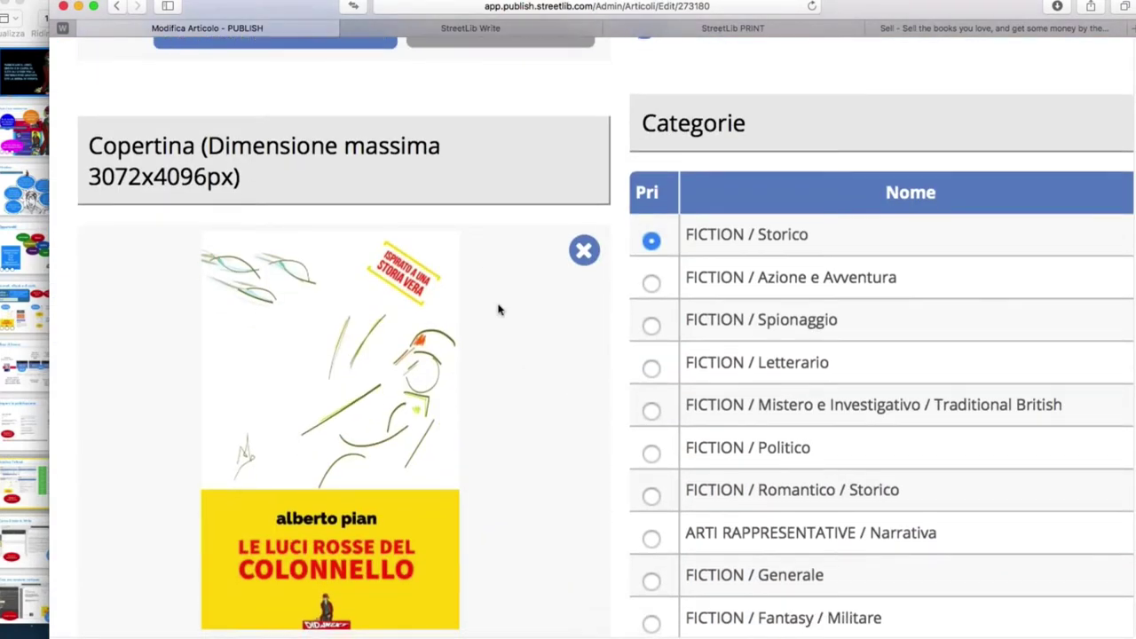
{"action": "scroll", "coordinate": [499, 310], "scroll_direction": "down", "scroll_amount": 2}
{"action": "scroll", "coordinate": [498, 310], "scroll_direction": "right", "scroll_amount": 1}
{"action": "scroll", "coordinate": [661, 182], "scroll_direction": "down", "scroll_amount": 8}
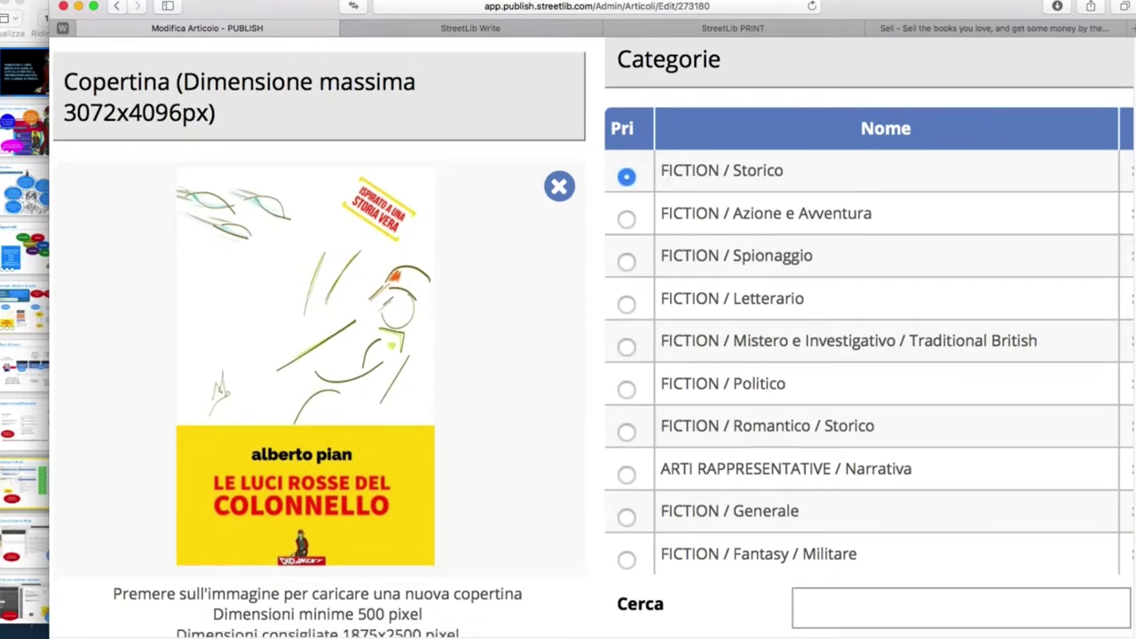
- Show the Contenuto per adulti section and examine its two adult-book classification options at a readable magnification
{"action": "scroll", "coordinate": [593, 334], "scroll_direction": "down", "scroll_amount": 9}
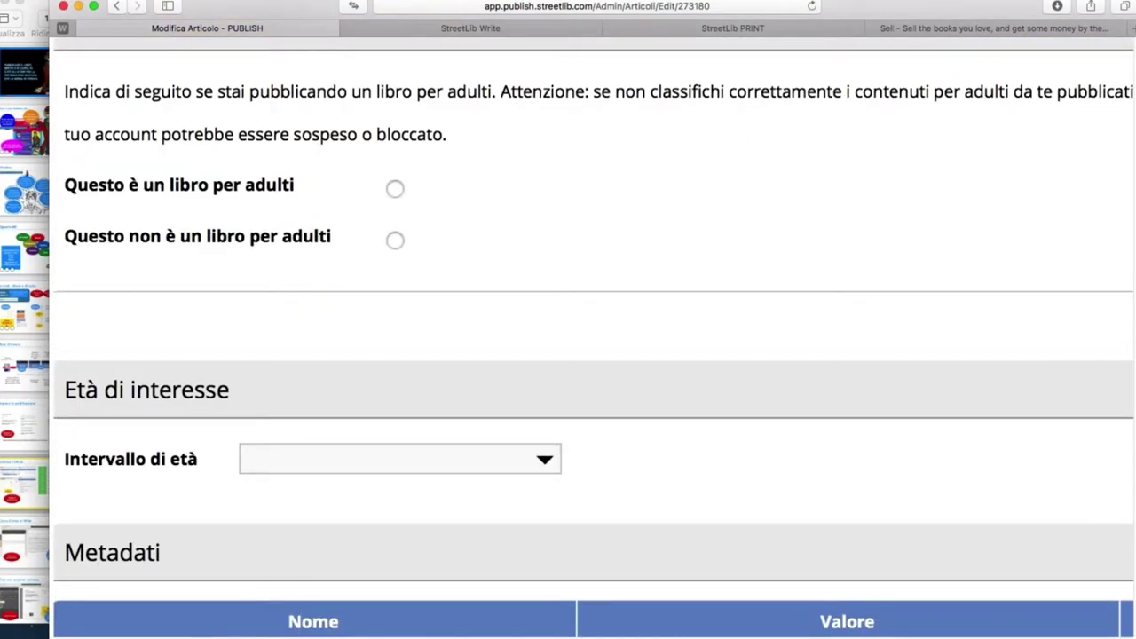
{"action": "scroll", "coordinate": [626, 259], "scroll_direction": "up", "scroll_amount": 3}
{"action": "scroll", "coordinate": [626, 258], "scroll_direction": "left", "scroll_amount": 2}
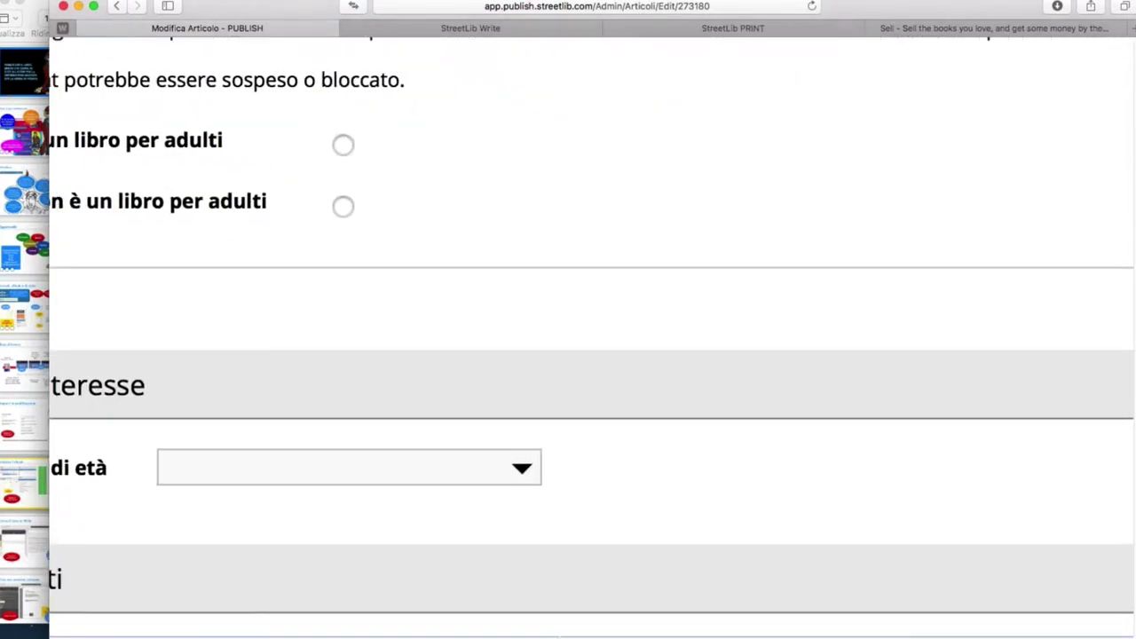
{"action": "scroll", "coordinate": [627, 259], "scroll_direction": "left", "scroll_amount": 5}
{"action": "scroll", "coordinate": [627, 258], "scroll_direction": "up", "scroll_amount": 1}
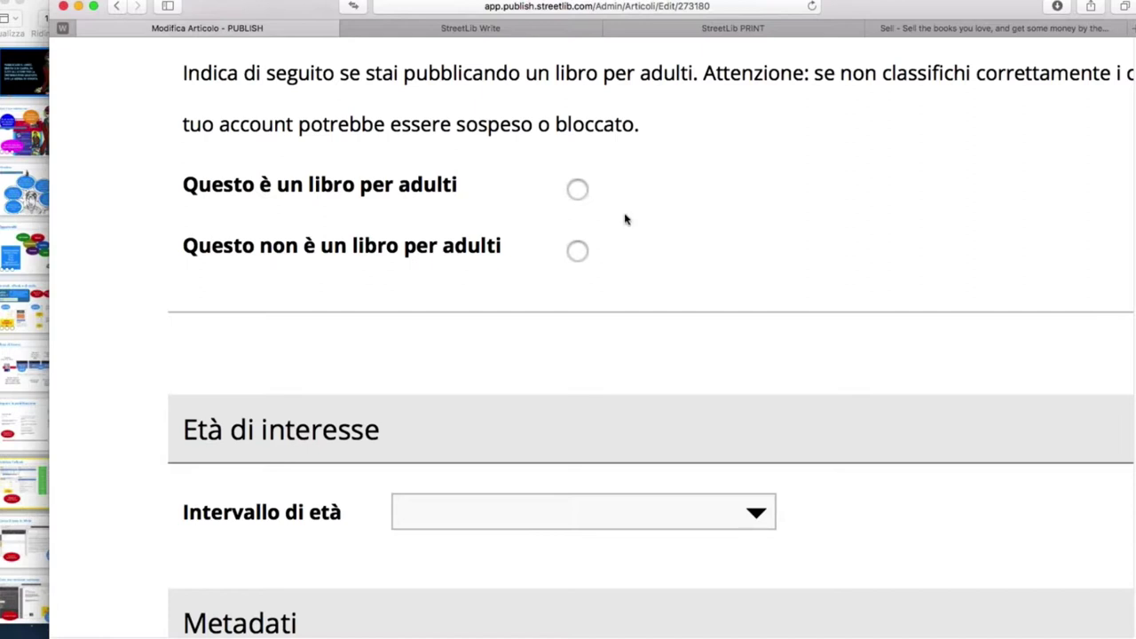
{"action": "key", "text": "super+minus"}
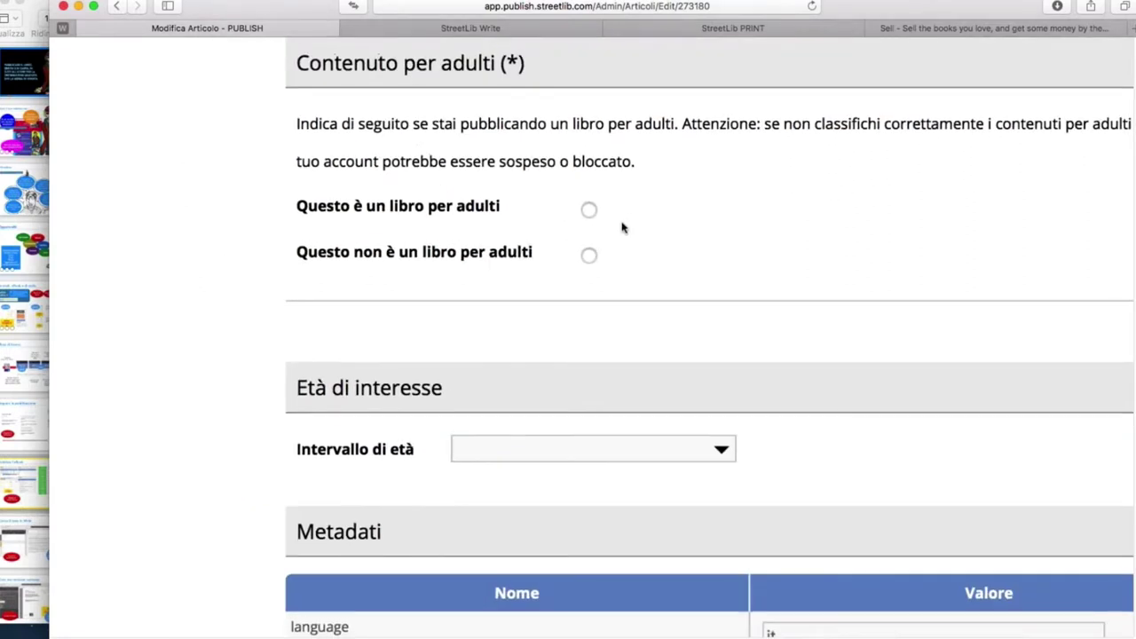
{"action": "scroll", "coordinate": [622, 228], "scroll_direction": "right", "scroll_amount": 2}
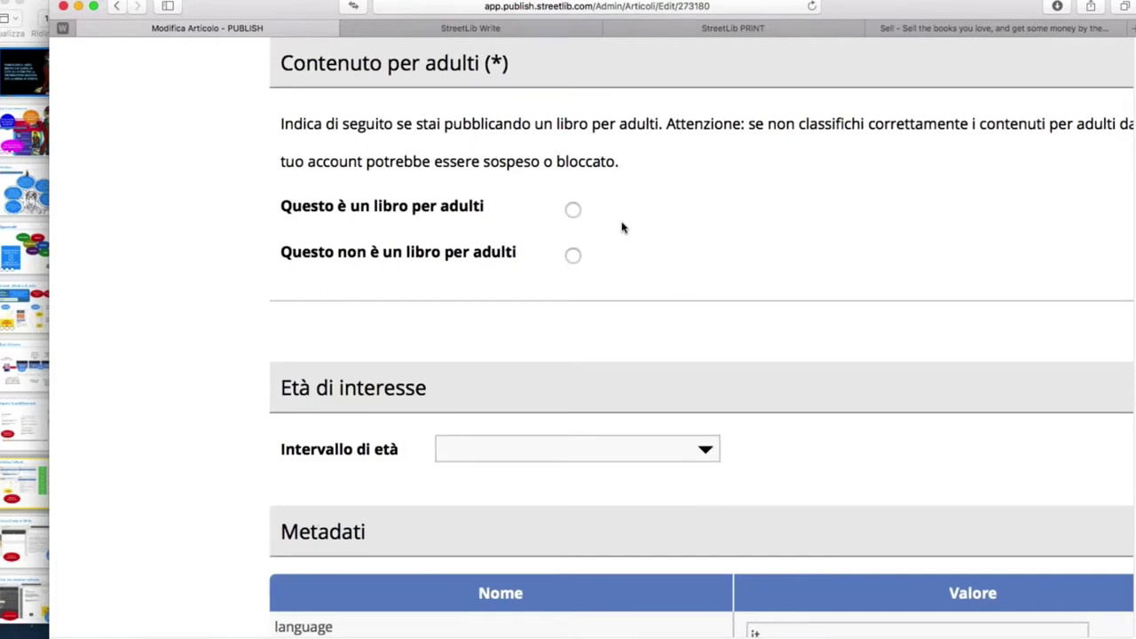
- Show the Intervallo di età options under Età di interesse twice, closing the list without choosing an age range
{"action": "scroll", "coordinate": [622, 228], "scroll_direction": "down", "scroll_amount": 3}
{"action": "scroll", "coordinate": [622, 228], "scroll_direction": "down", "scroll_amount": 2}
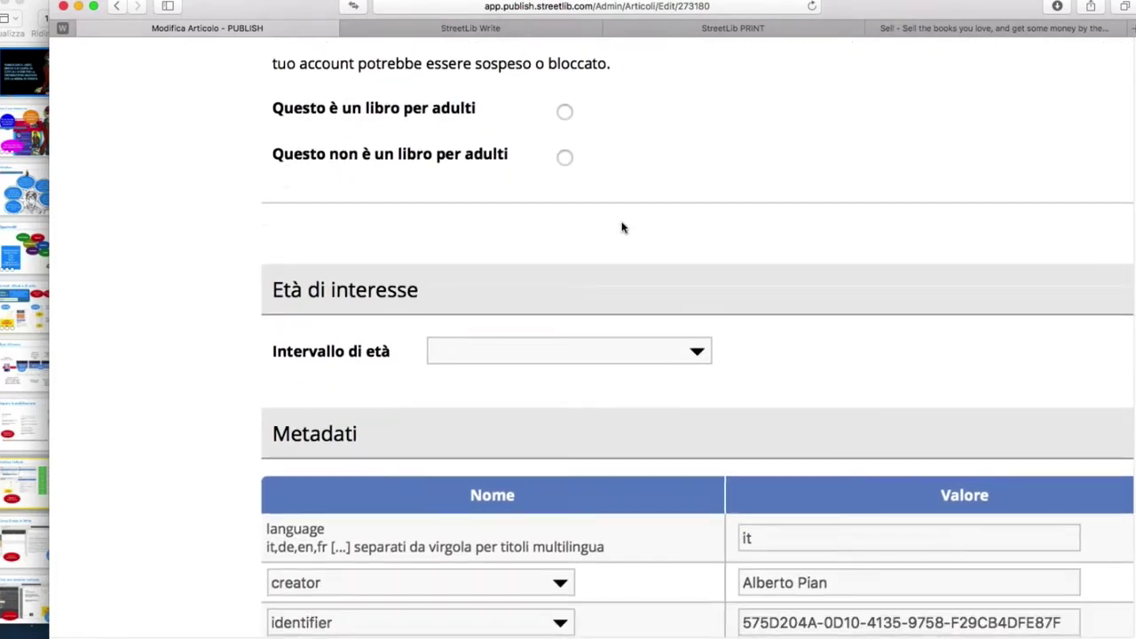
{"action": "scroll", "coordinate": [622, 228], "scroll_direction": "down", "scroll_amount": 6}
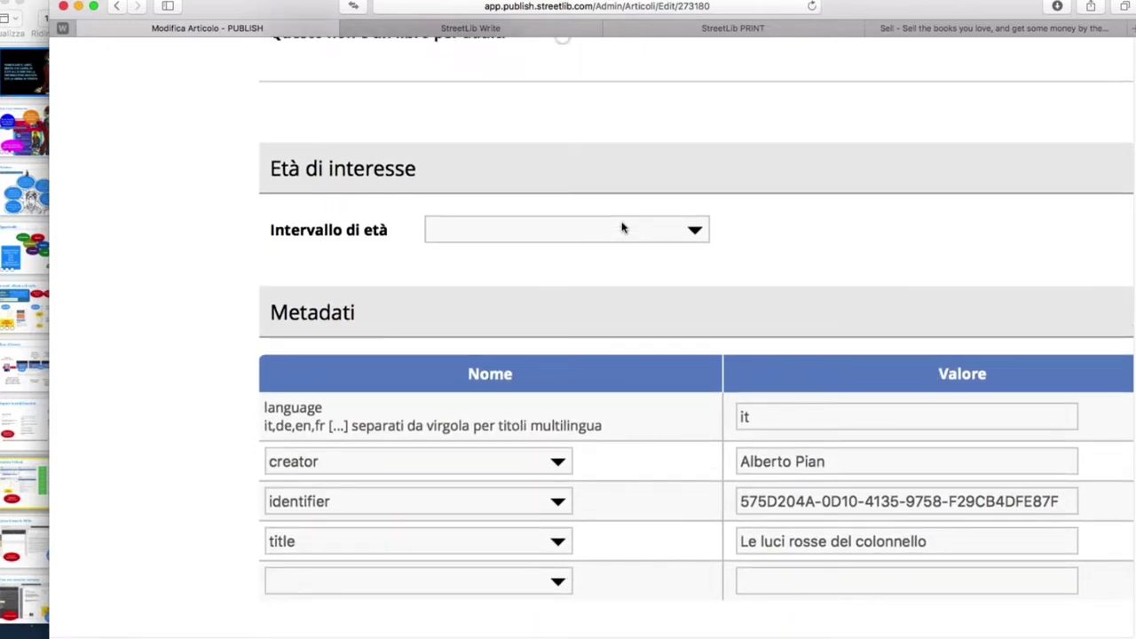
{"action": "scroll", "coordinate": [622, 228], "scroll_direction": "down", "scroll_amount": 2}
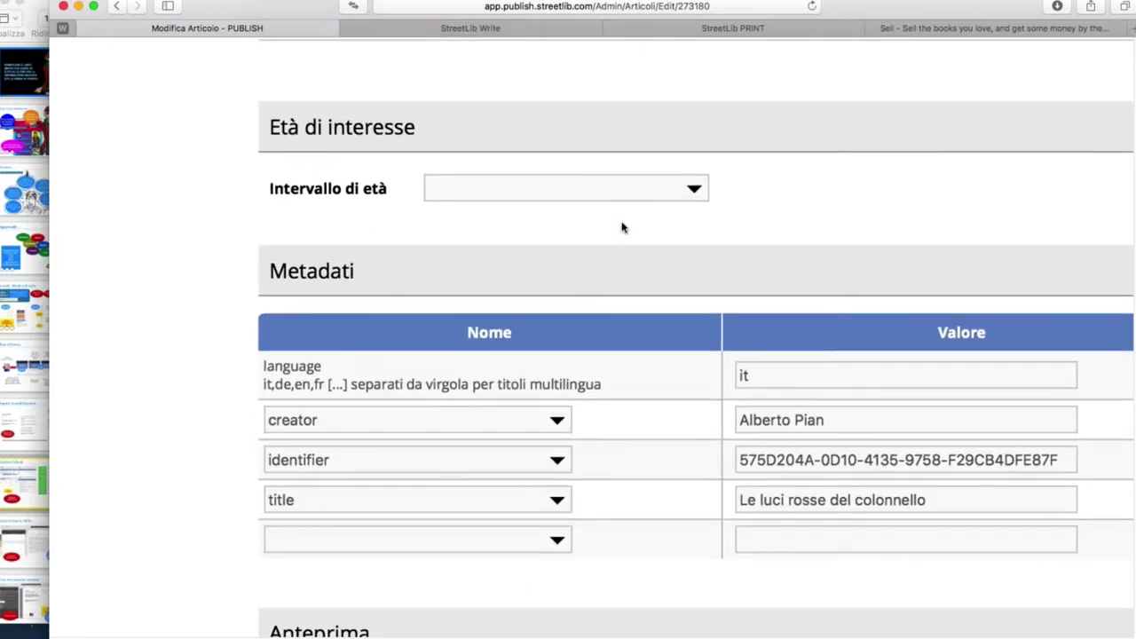
{"action": "left_click", "coordinate": [697, 194]}
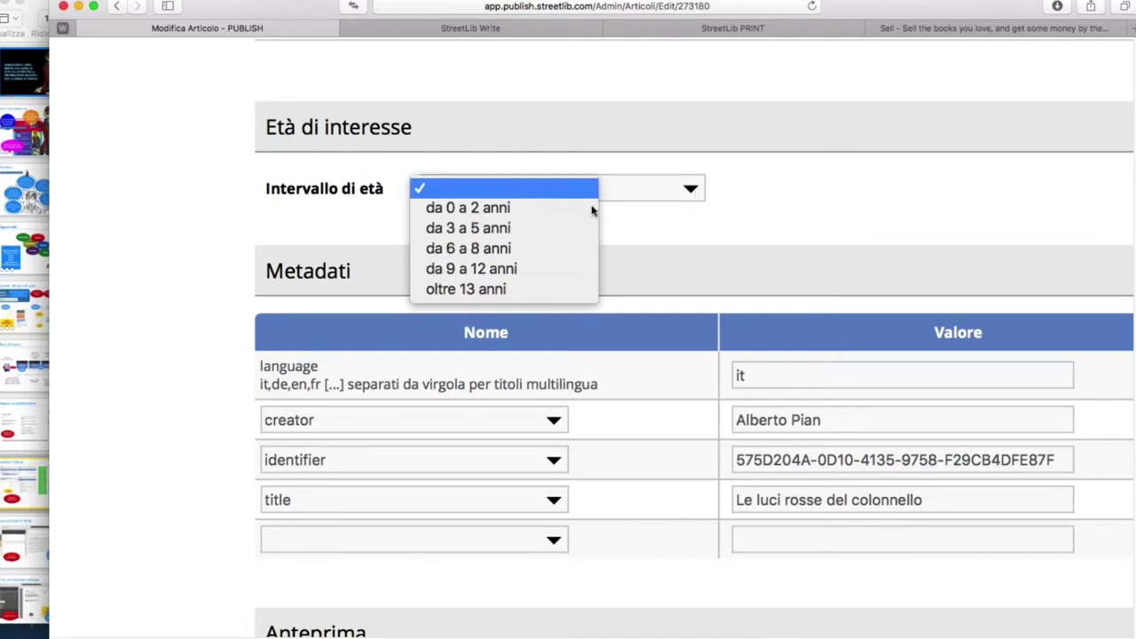
{"action": "left_click", "coordinate": [751, 196]}
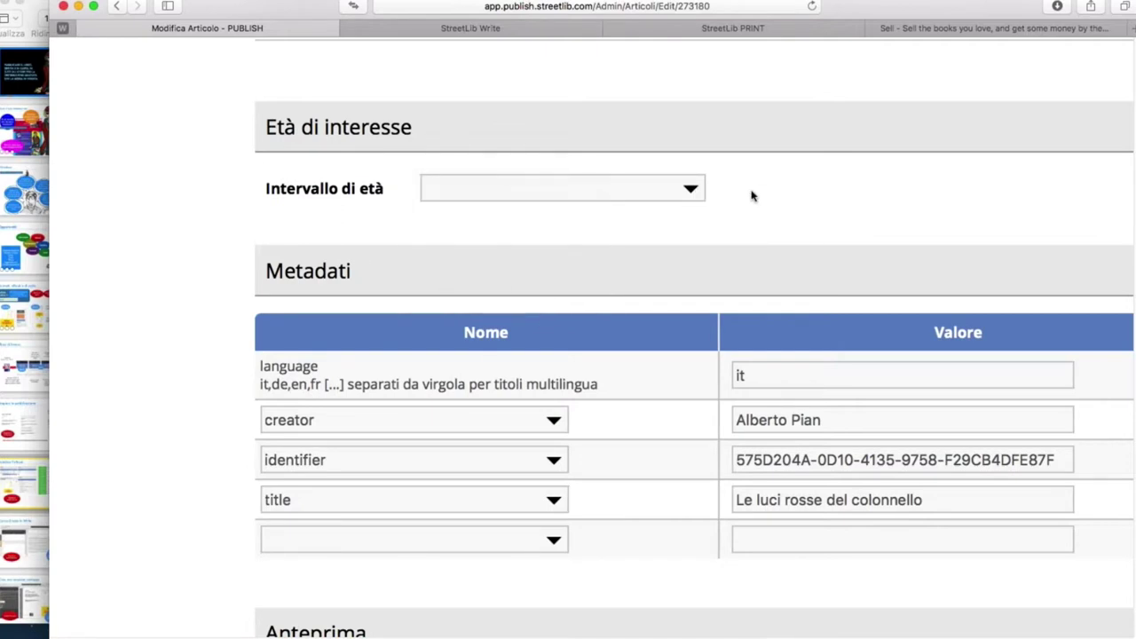
{"action": "left_click", "coordinate": [686, 189]}
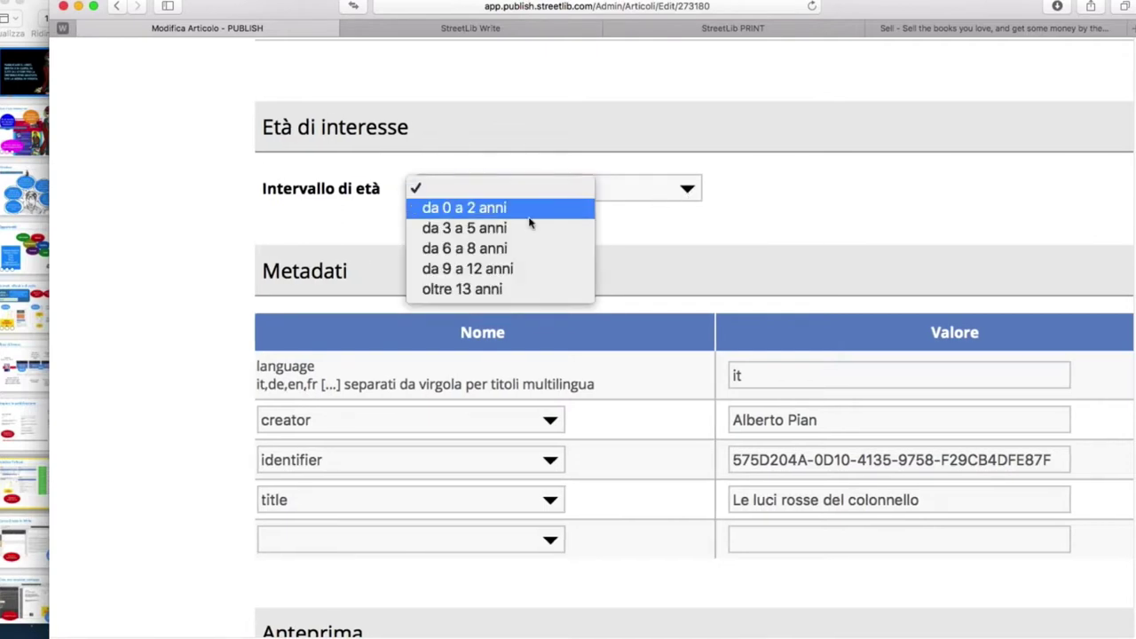
{"action": "left_click", "coordinate": [682, 214]}
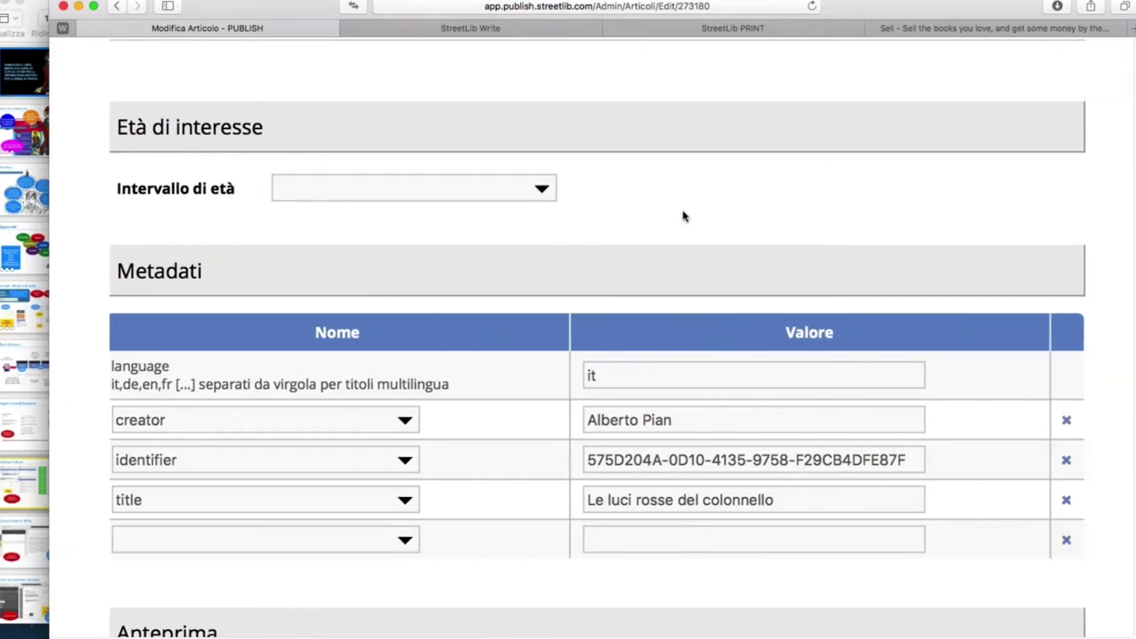
- Go past the Metadati table to the Anteprima section and examine its Abilita anteprima option and file entry
{"action": "scroll", "coordinate": [682, 216], "scroll_direction": "down", "scroll_amount": 5}
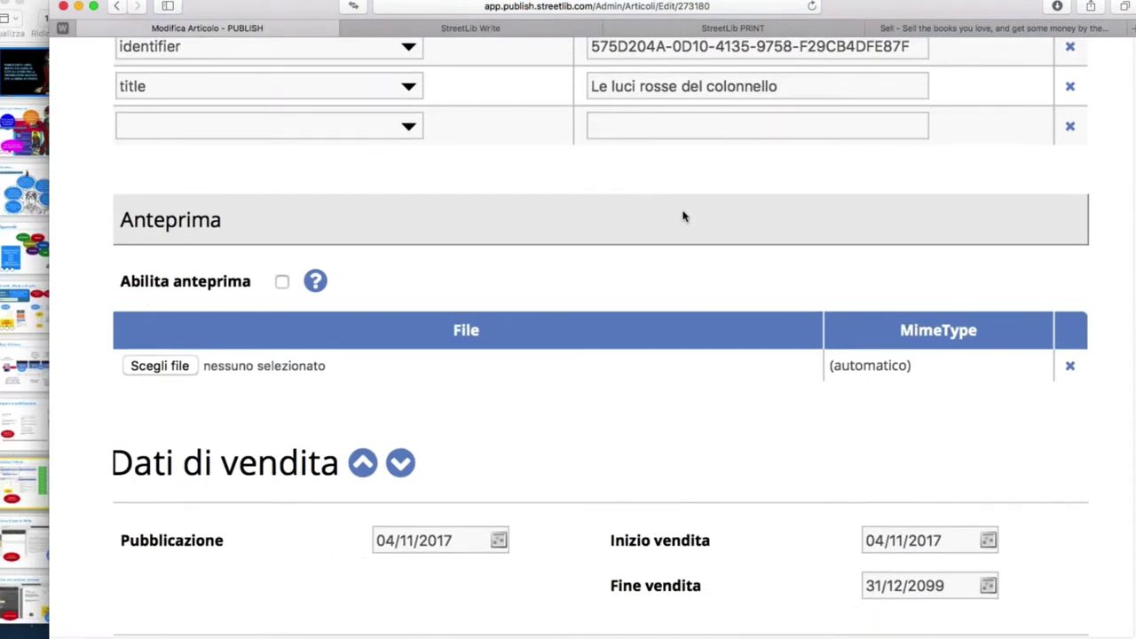
{"action": "scroll", "coordinate": [683, 216], "scroll_direction": "up", "scroll_amount": 1}
{"action": "scroll", "coordinate": [682, 216], "scroll_direction": "down", "scroll_amount": 3}
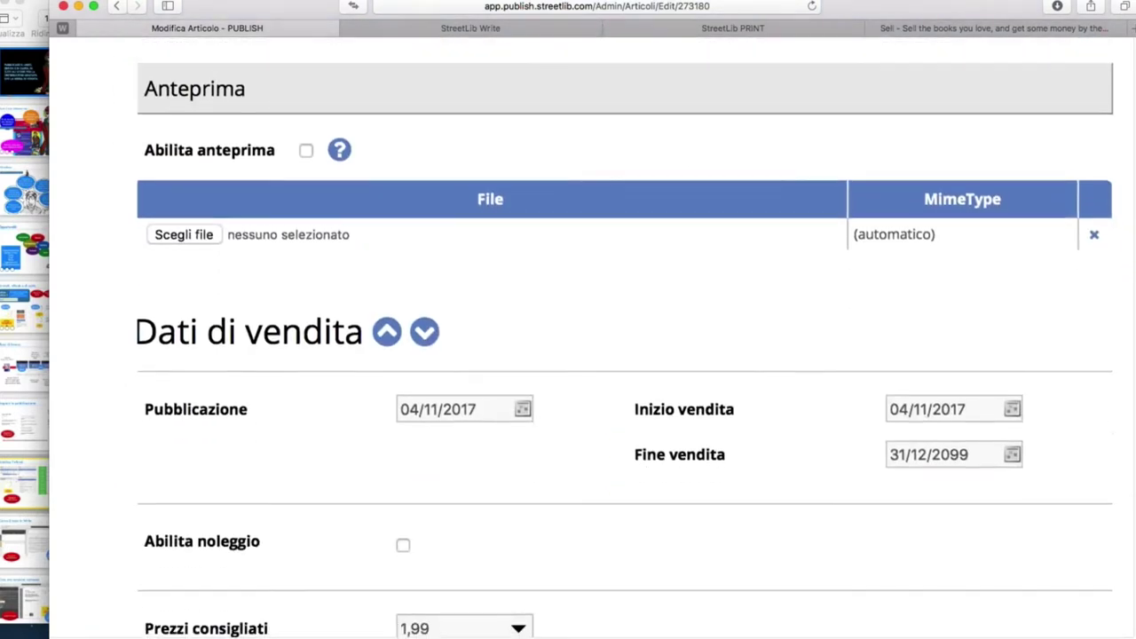
{"action": "scroll", "coordinate": [378, 206], "scroll_direction": "down", "scroll_amount": 1}
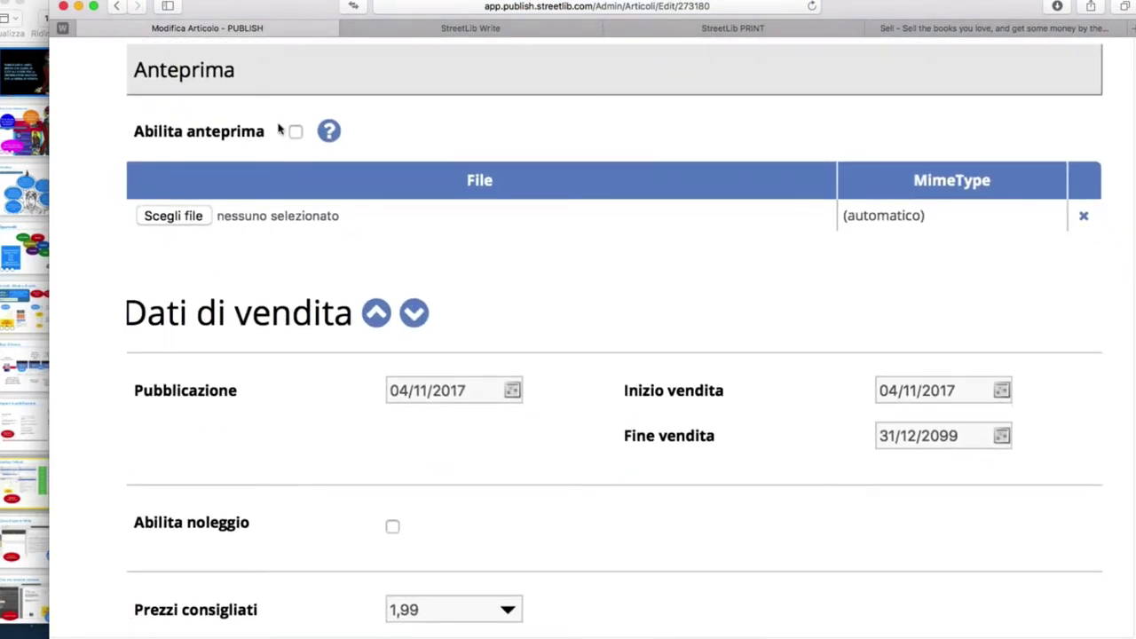
- Examine the publication, sale start and sale end dates in the Dati di vendita section
{"action": "scroll", "coordinate": [652, 201], "scroll_direction": "down", "scroll_amount": 5}
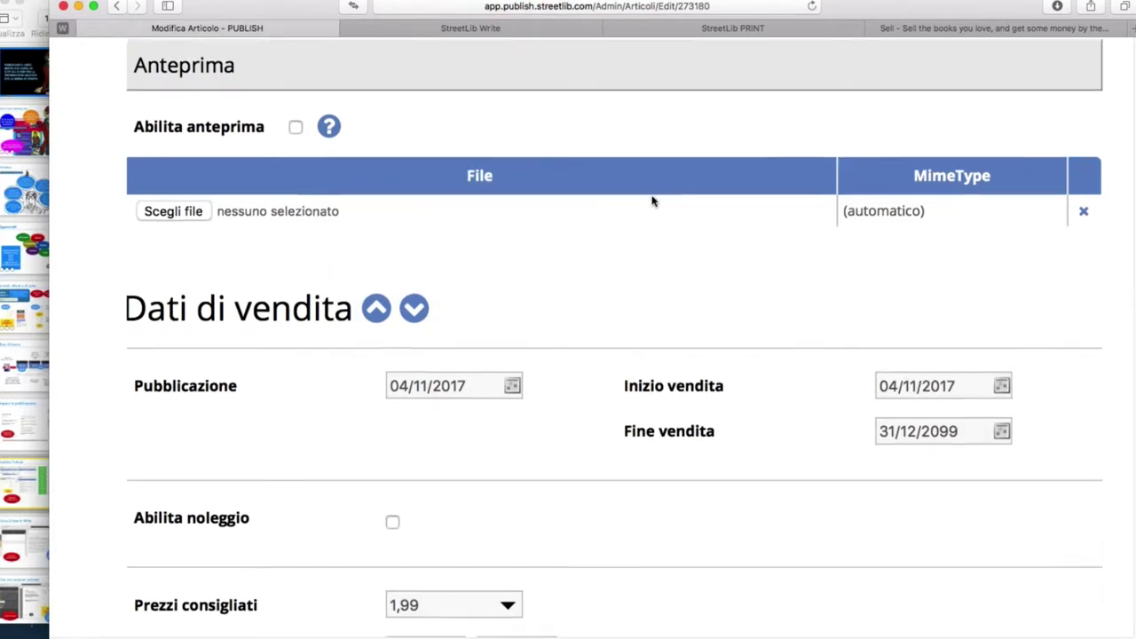
{"action": "scroll", "coordinate": [651, 200], "scroll_direction": "down", "scroll_amount": 3}
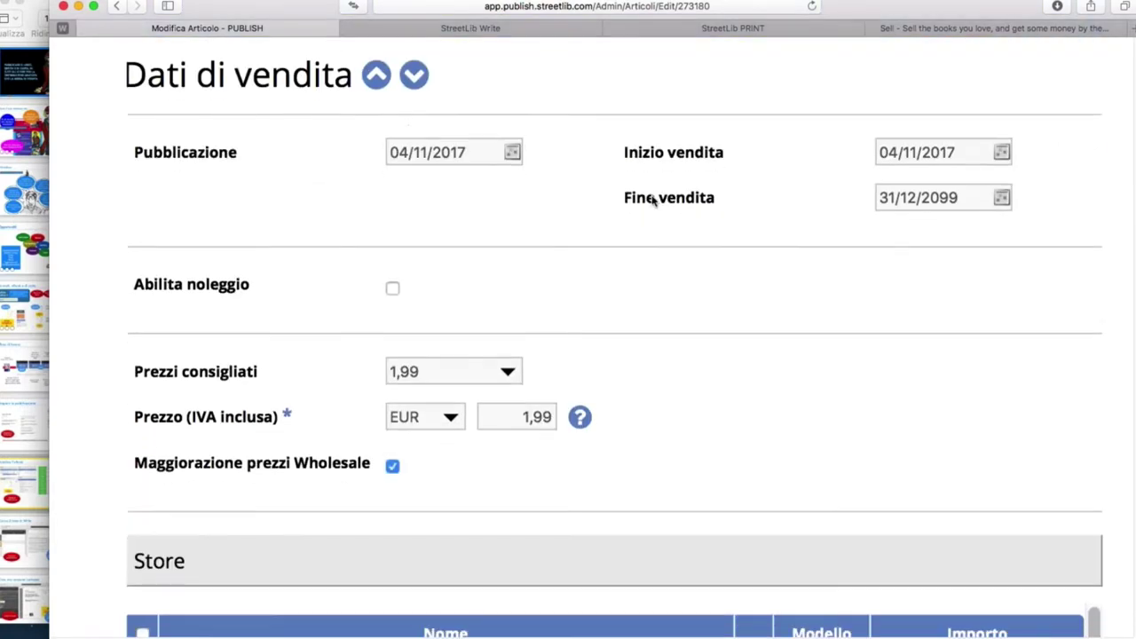
{"action": "scroll", "coordinate": [651, 200], "scroll_direction": "up", "scroll_amount": 2}
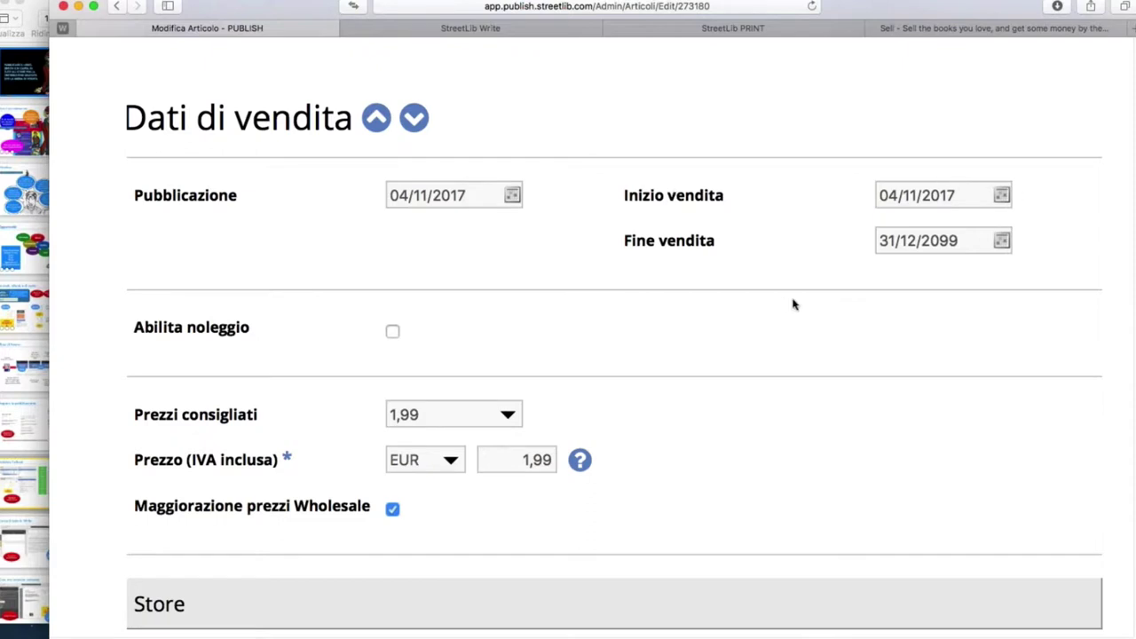
{"action": "scroll", "coordinate": [794, 304], "scroll_direction": "down", "scroll_amount": 3}
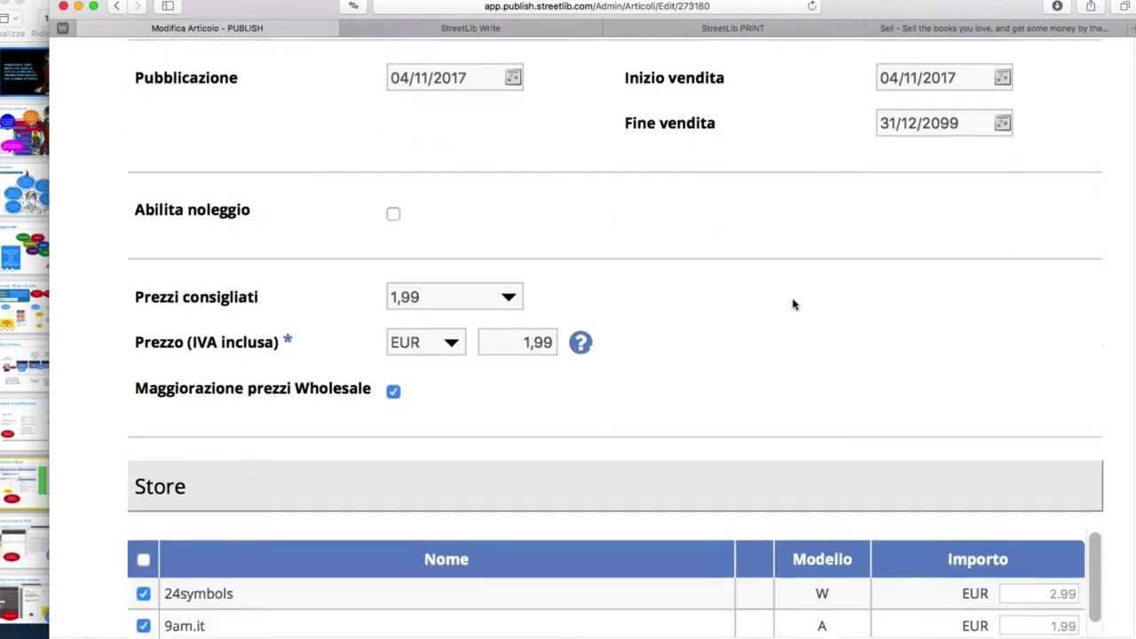
- Enlarge the Abilita noleggio option and the price fields in Dati di vendita and examine them
{"action": "scroll", "coordinate": [426, 225], "scroll_direction": "up", "scroll_amount": 5}
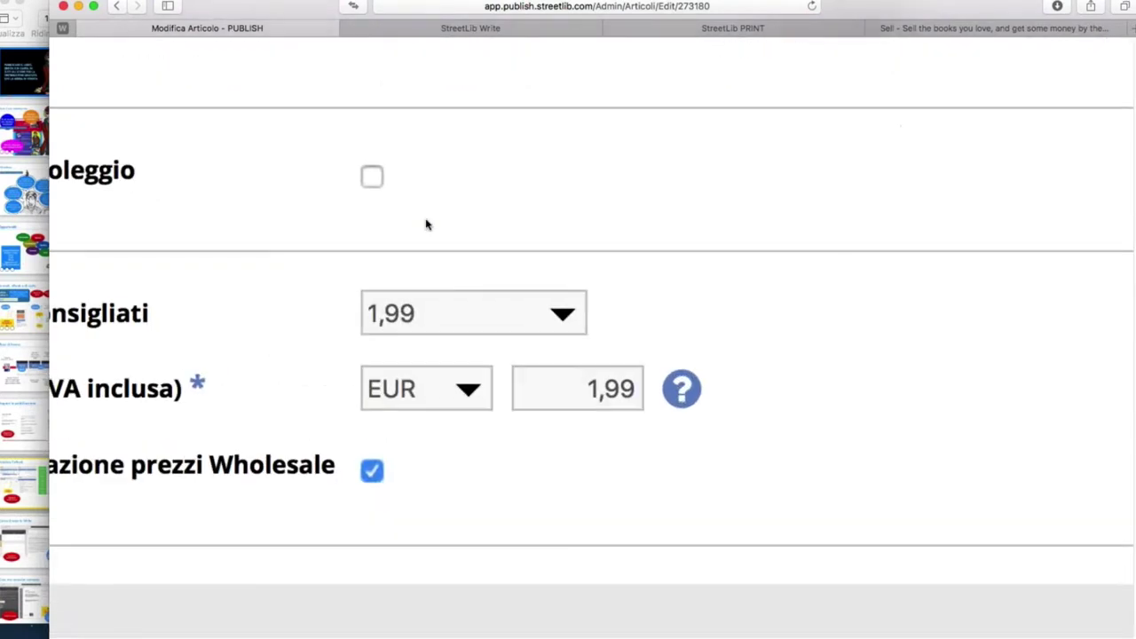
{"action": "scroll", "coordinate": [426, 224], "scroll_direction": "left", "scroll_amount": 3}
{"action": "scroll", "coordinate": [426, 224], "scroll_direction": "right", "scroll_amount": 4}
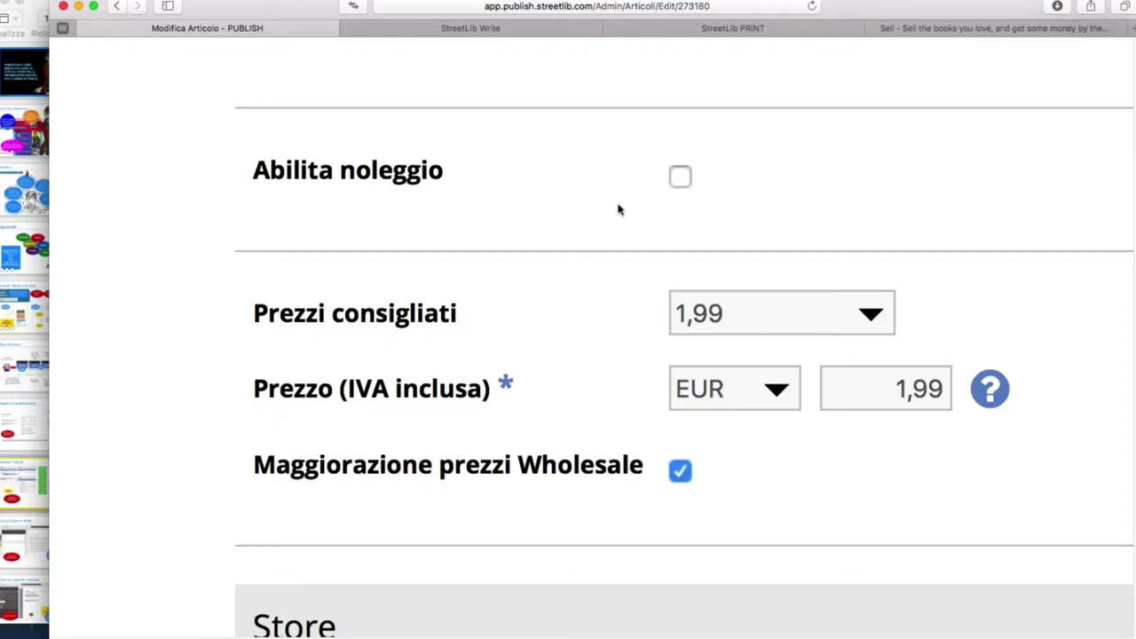
{"action": "scroll", "coordinate": [619, 209], "scroll_direction": "down", "scroll_amount": 1}
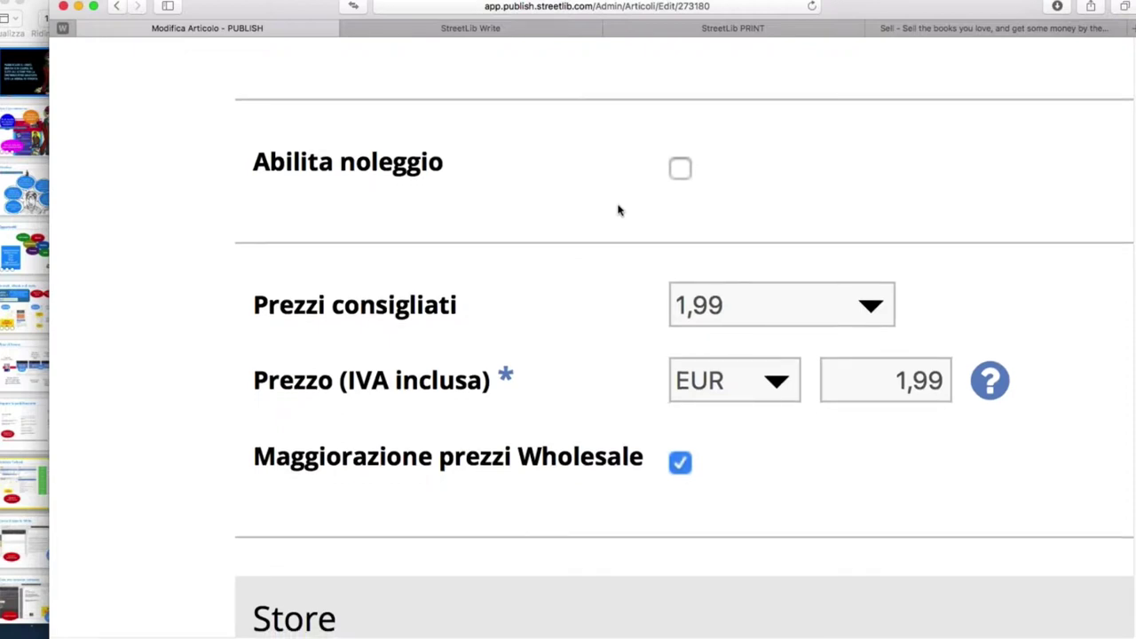
{"action": "scroll", "coordinate": [594, 264], "scroll_direction": "down", "scroll_amount": 3}
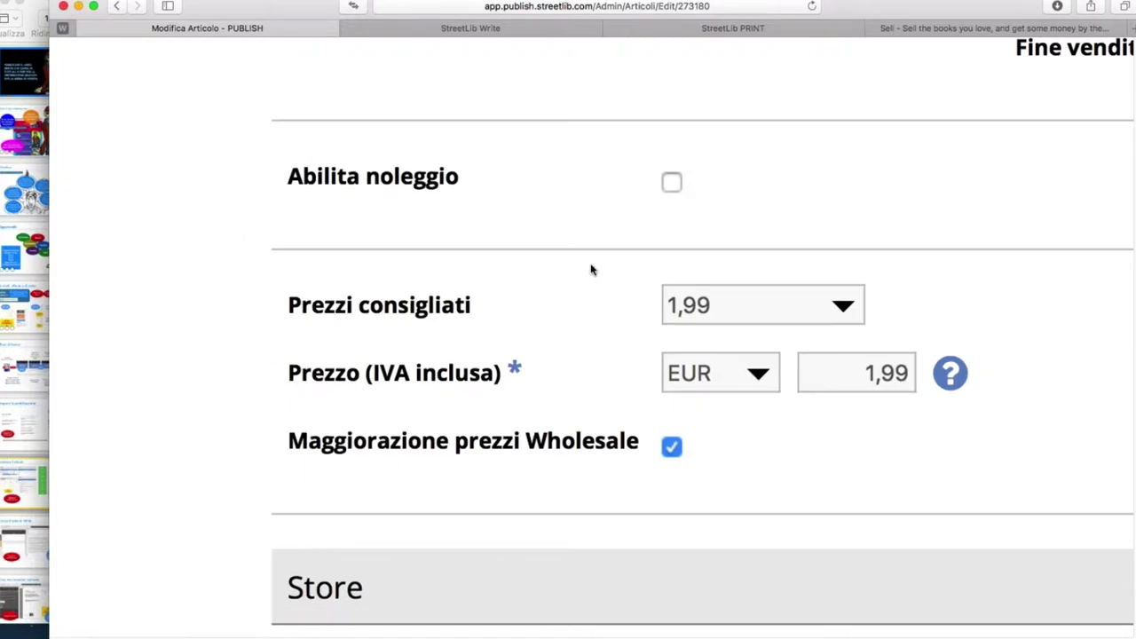
{"action": "scroll", "coordinate": [593, 268], "scroll_direction": "down", "scroll_amount": 2}
{"action": "scroll", "coordinate": [590, 270], "scroll_direction": "right", "scroll_amount": 1}
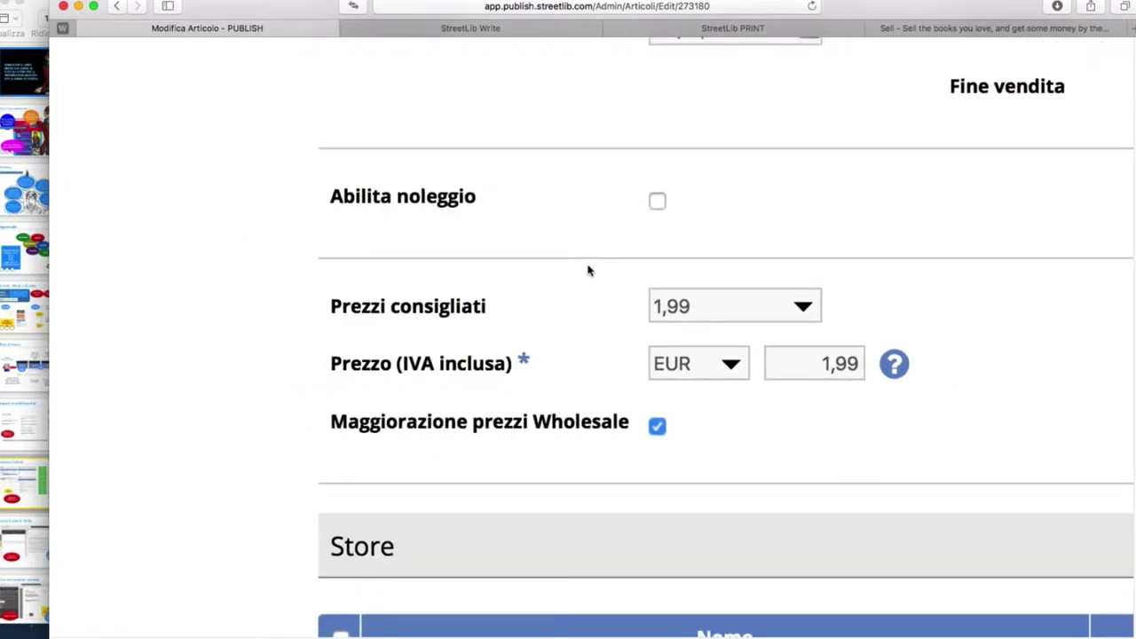
- Browse the Prezzi consigliati list down to its highest price and close it without choosing another price
{"action": "left_click", "coordinate": [803, 307]}
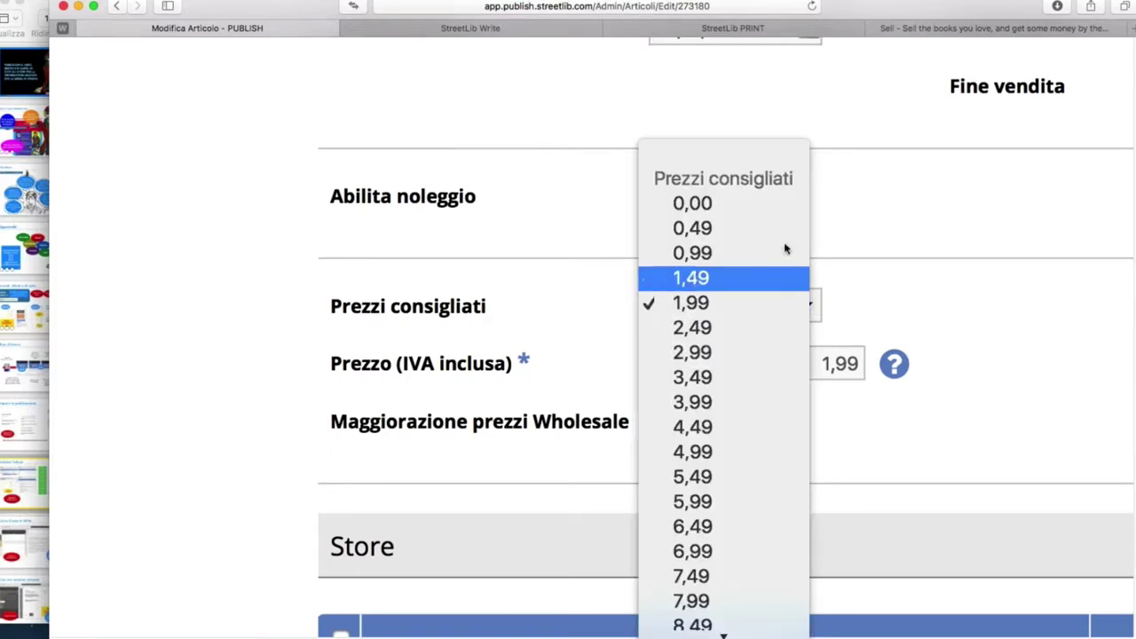
{"action": "scroll", "coordinate": [795, 373], "scroll_direction": "down", "scroll_amount": 6}
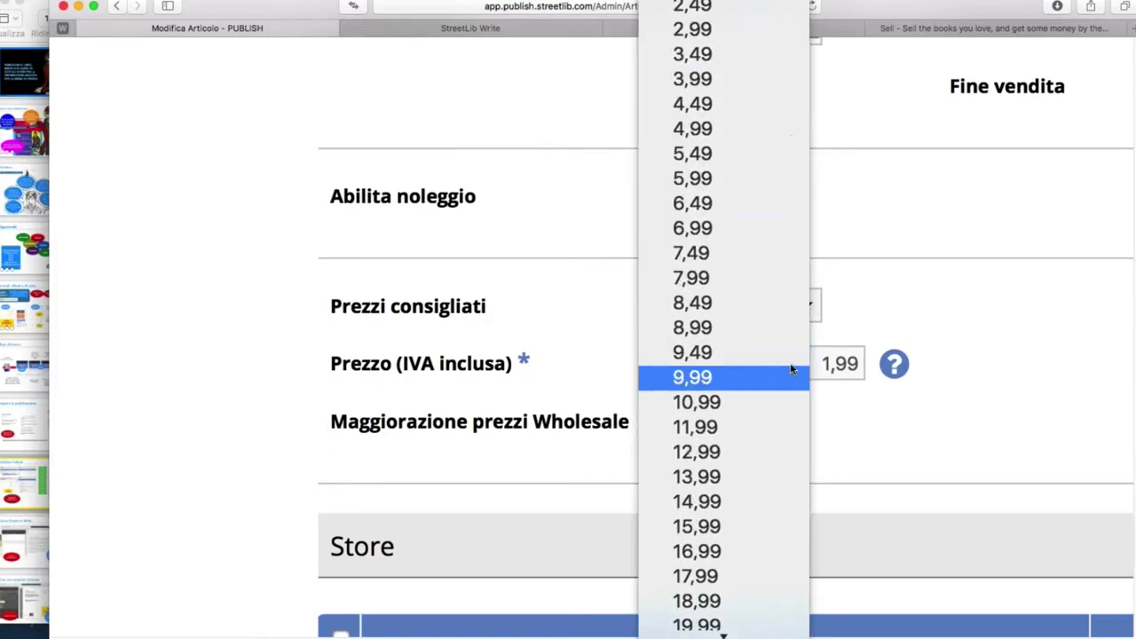
{"action": "scroll", "coordinate": [796, 635], "scroll_direction": "down", "scroll_amount": 12}
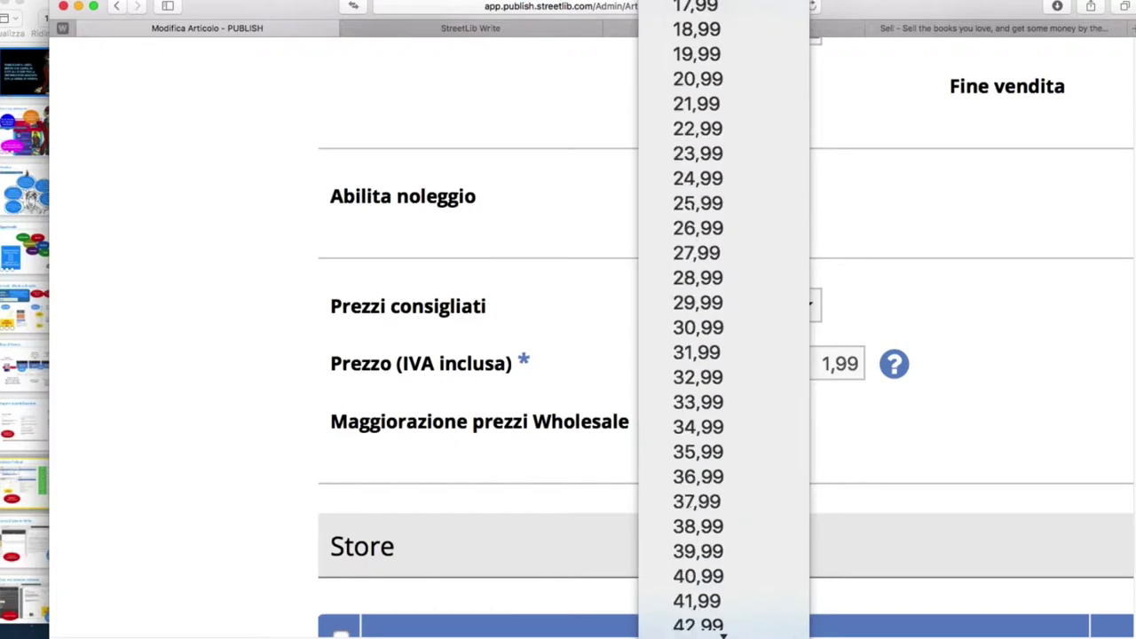
{"action": "scroll", "coordinate": [723, 630], "scroll_direction": "down", "scroll_amount": 20}
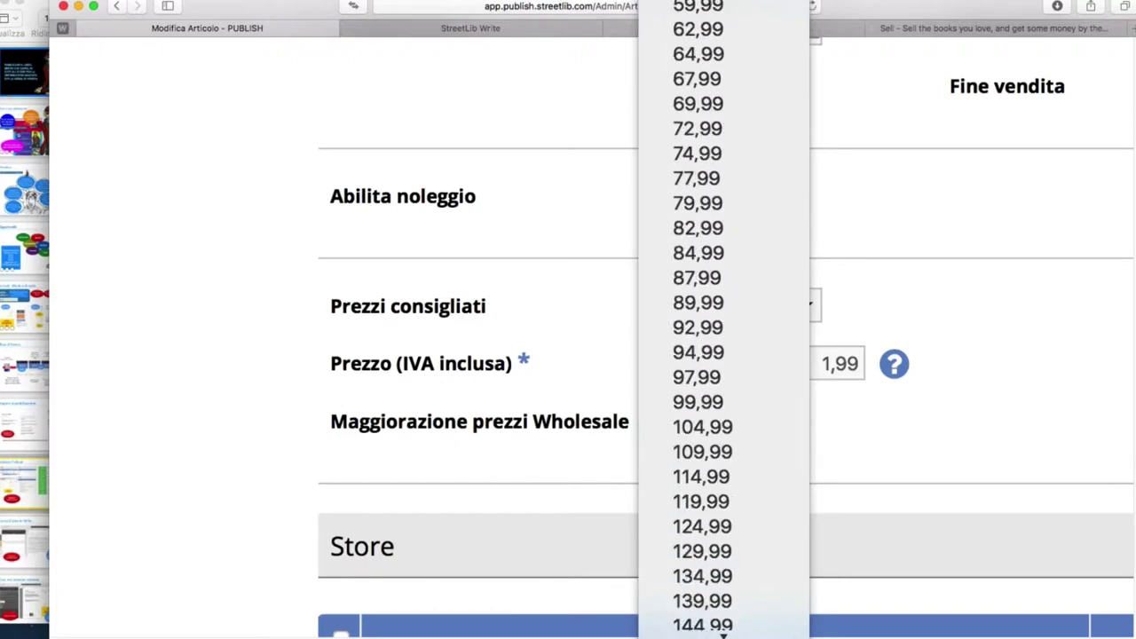
{"action": "scroll", "coordinate": [723, 632], "scroll_direction": "down", "scroll_amount": 10}
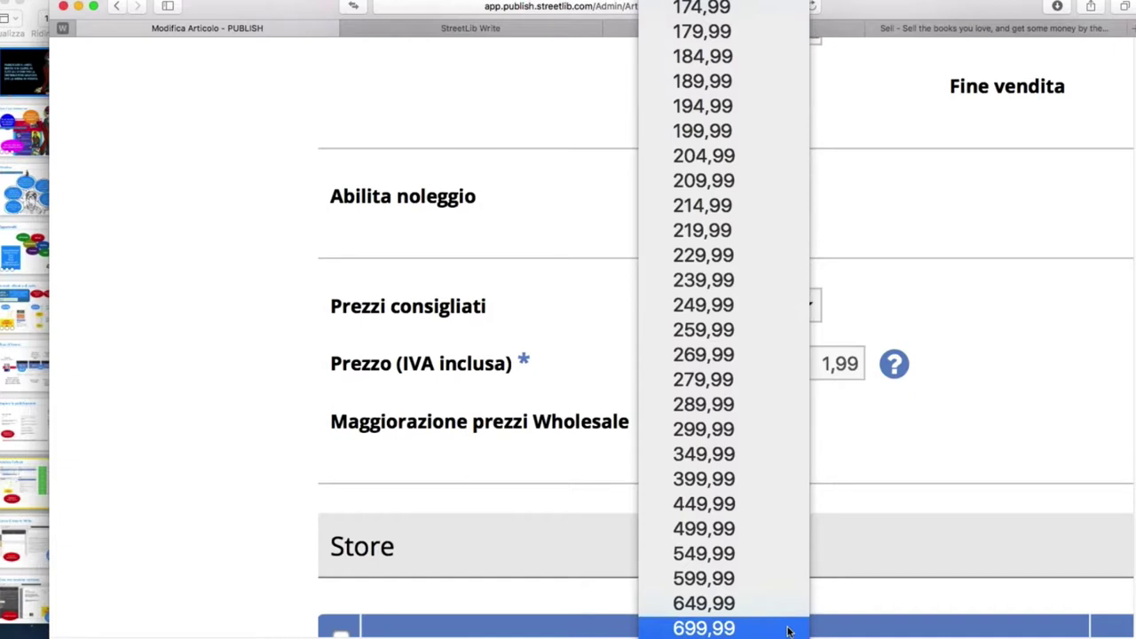
{"action": "left_click", "coordinate": [845, 479]}
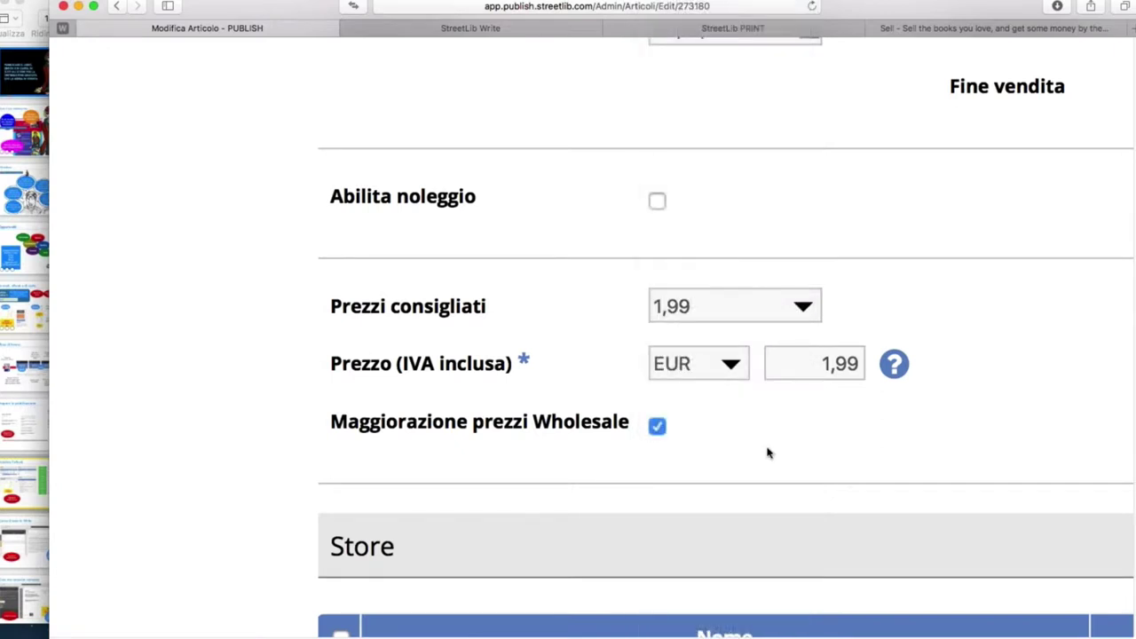
- Enlarge the price fields, show the currency options for Prezzo (IVA inclusa), and close them without changing the currency
{"action": "scroll", "coordinate": [768, 452], "scroll_direction": "up", "scroll_amount": 3}
{"action": "scroll", "coordinate": [769, 453], "scroll_direction": "down", "scroll_amount": 2}
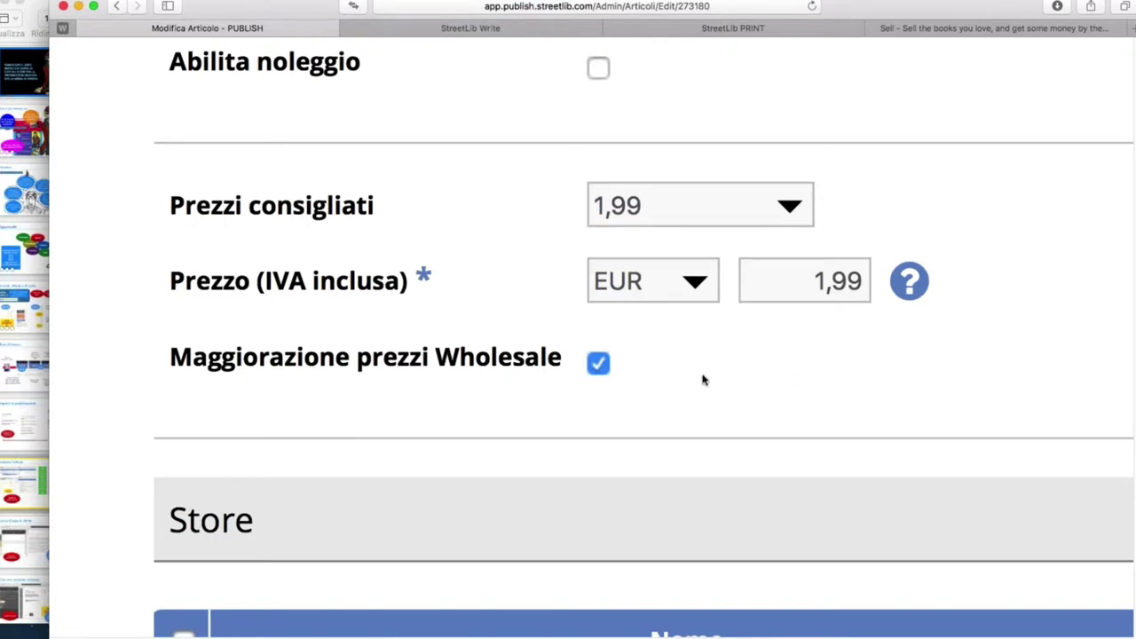
{"action": "left_click", "coordinate": [693, 282]}
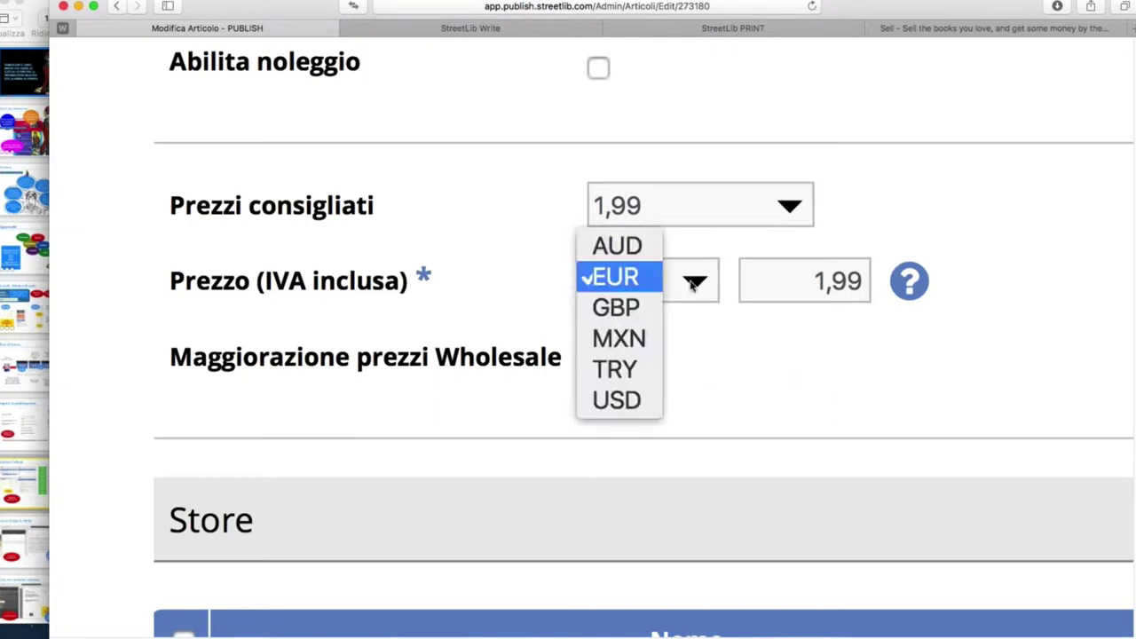
{"action": "left_click", "coordinate": [750, 339]}
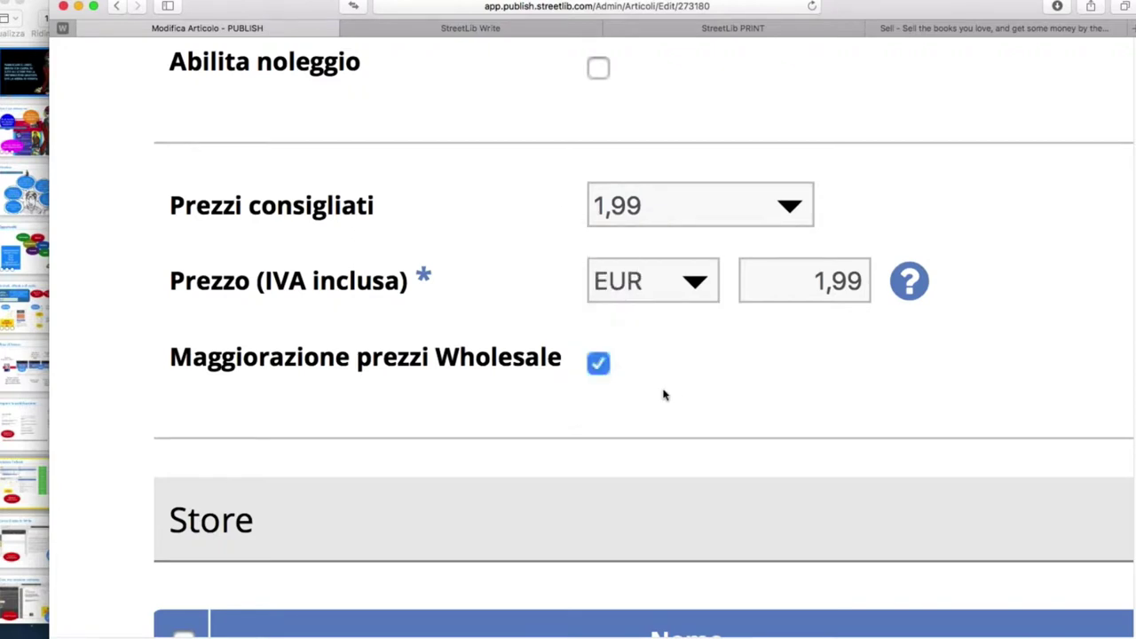
- Examine the Maggiorazione prezzi Wholesale option and reduce the page size until the Store table's Modello and Importo columns fit
{"action": "key", "text": "super+minus"}
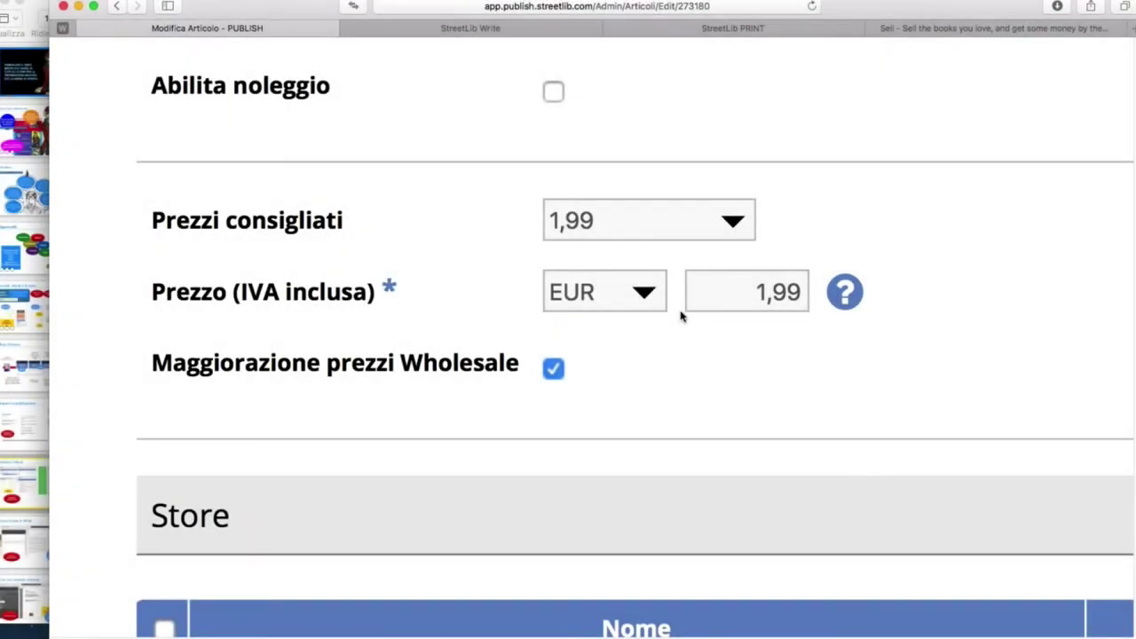
{"action": "scroll", "coordinate": [681, 315], "scroll_direction": "down", "scroll_amount": 1}
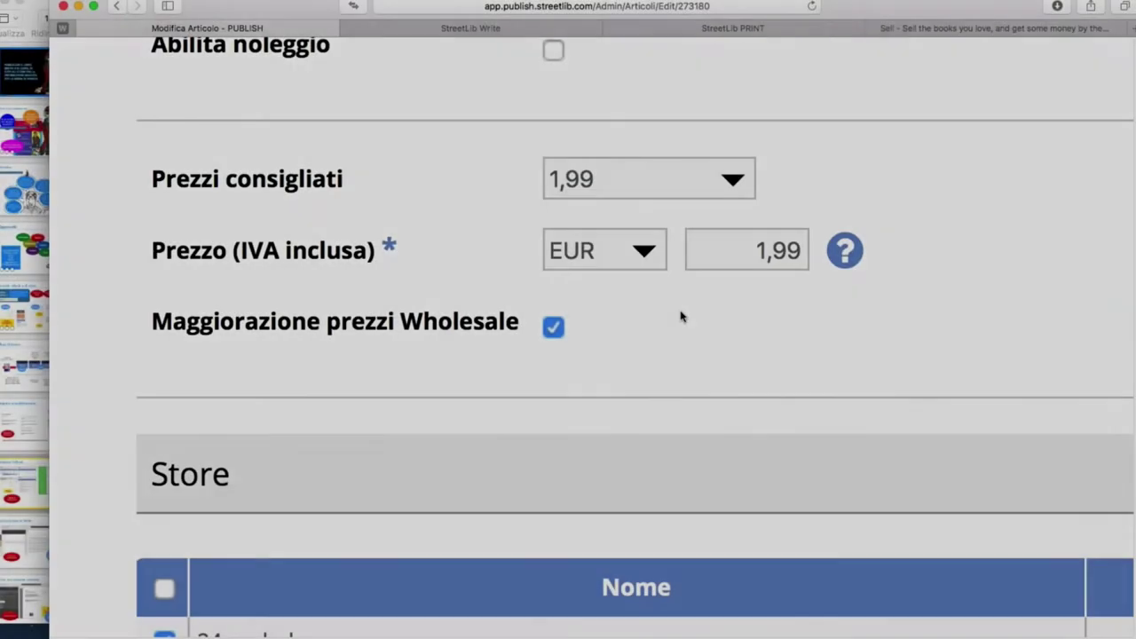
{"action": "scroll", "coordinate": [681, 316], "scroll_direction": "down", "scroll_amount": 1}
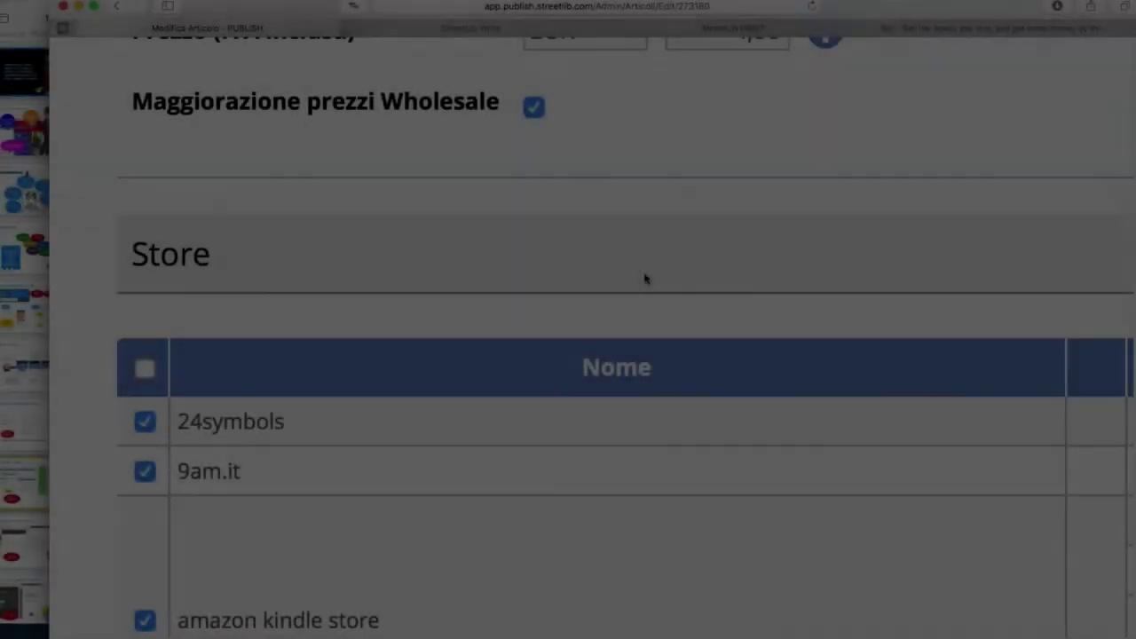
{"action": "scroll", "coordinate": [645, 278], "scroll_direction": "down", "scroll_amount": 2}
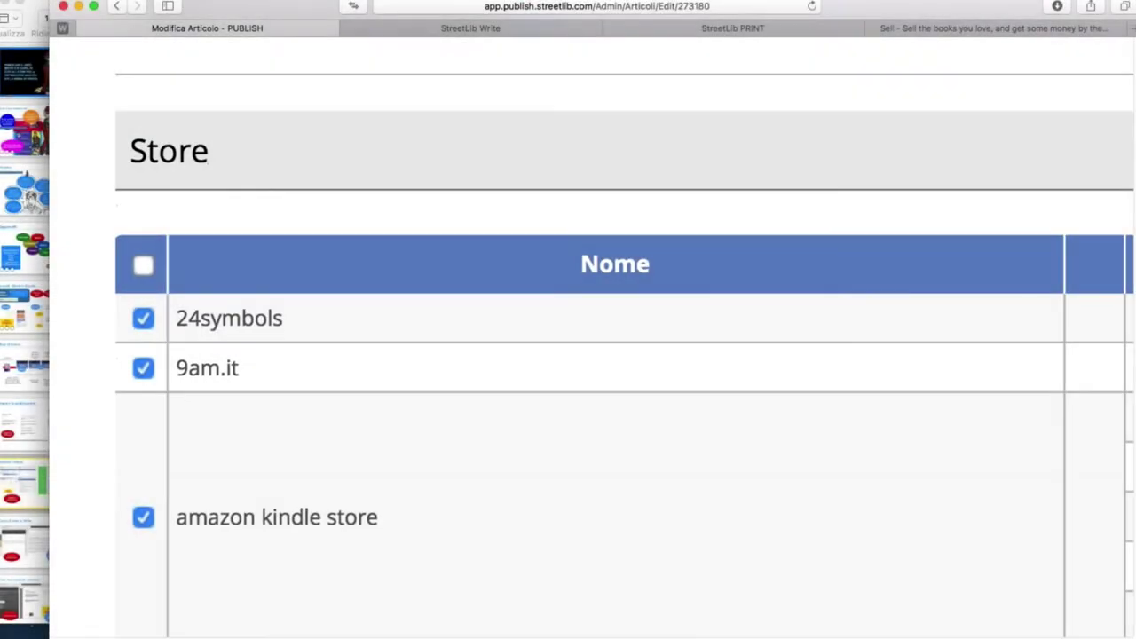
{"action": "key", "text": "super+minus"}
{"action": "key", "text": "super+minus"}
{"action": "key", "text": "super+minus"}
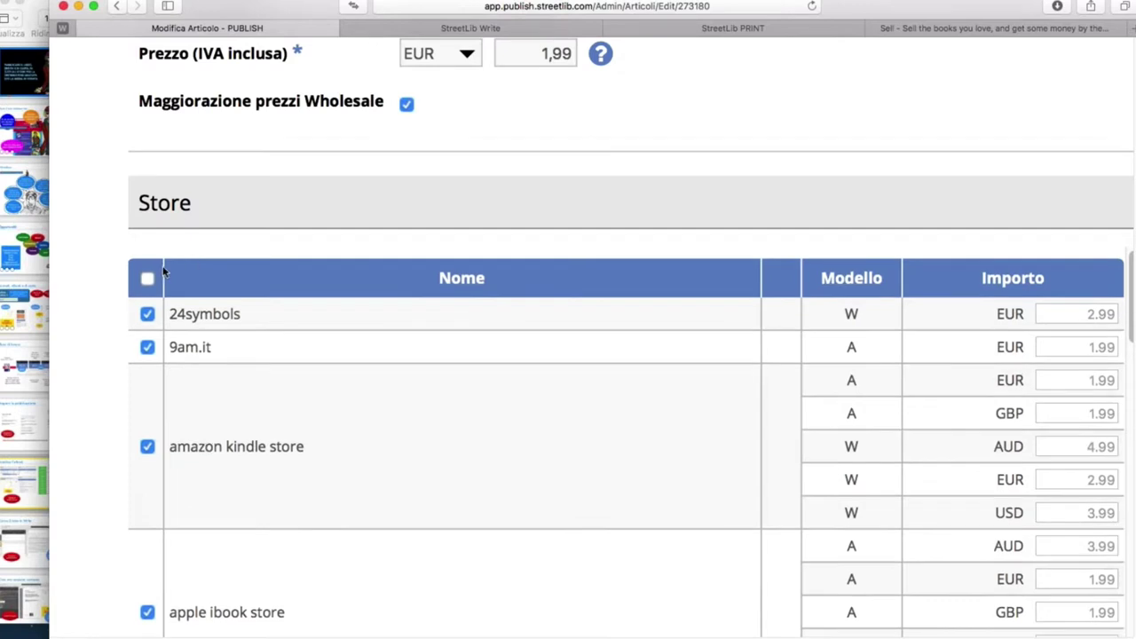
{"action": "scroll", "coordinate": [56, 273], "scroll_direction": "down", "scroll_amount": 2}
{"action": "scroll", "coordinate": [57, 273], "scroll_direction": "down", "scroll_amount": 1}
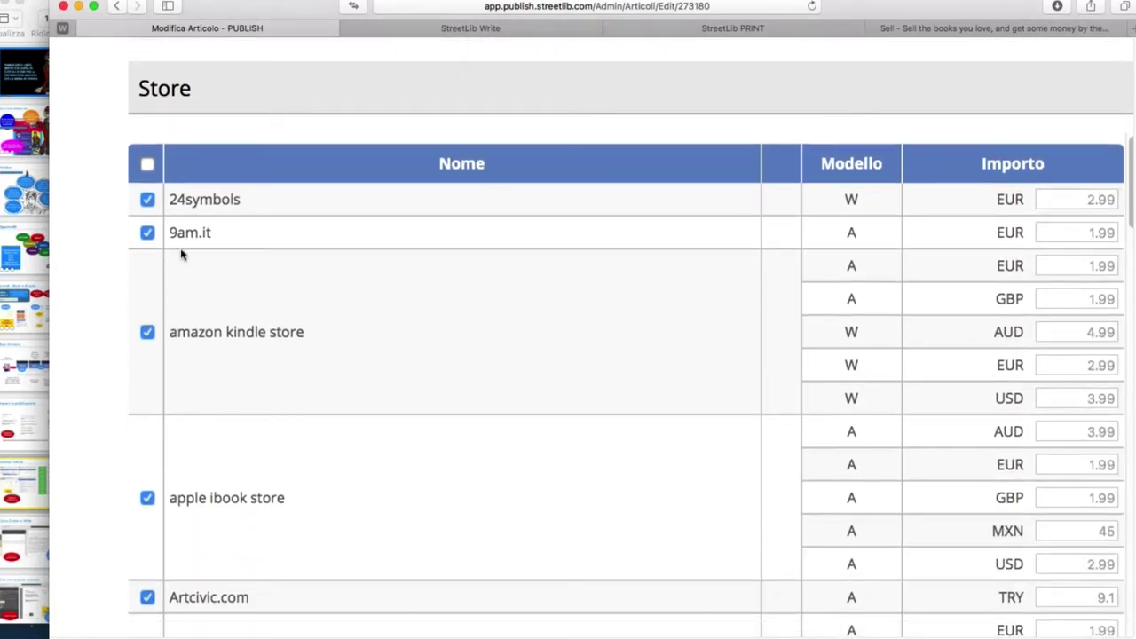
- Browse the Store table through to its last entry, examining each store's sales model, currency and amount
{"action": "scroll", "coordinate": [263, 289], "scroll_direction": "down", "scroll_amount": 10}
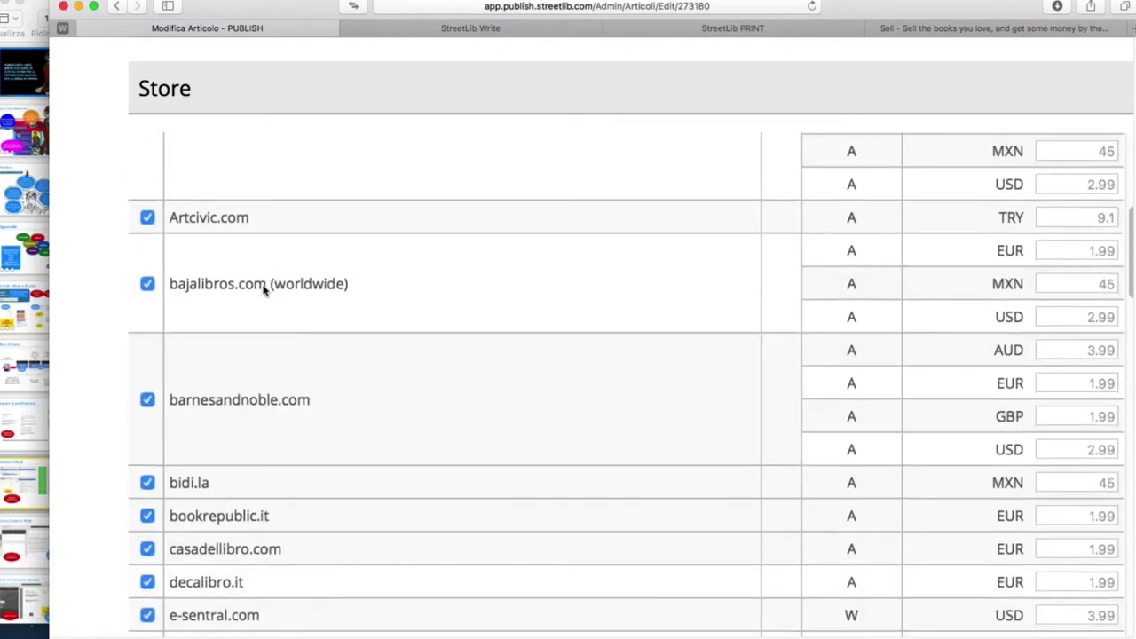
{"action": "scroll", "coordinate": [263, 289], "scroll_direction": "down", "scroll_amount": 1}
{"action": "scroll", "coordinate": [263, 290], "scroll_direction": "down", "scroll_amount": 10}
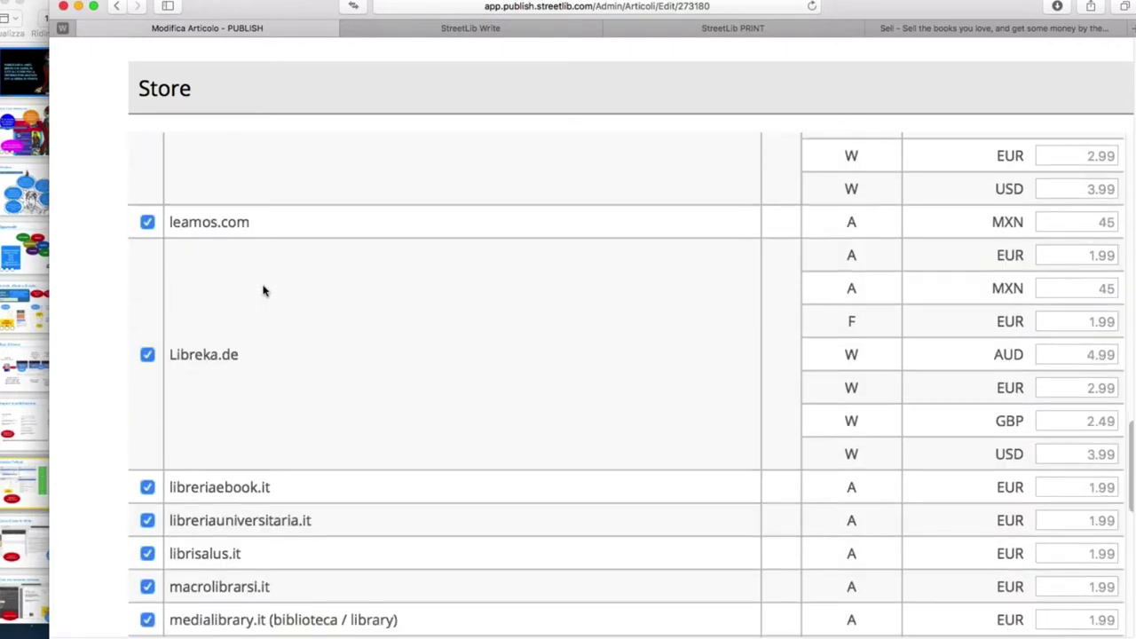
{"action": "scroll", "coordinate": [261, 289], "scroll_direction": "up", "scroll_amount": 3}
{"action": "scroll", "coordinate": [313, 298], "scroll_direction": "down", "scroll_amount": 9}
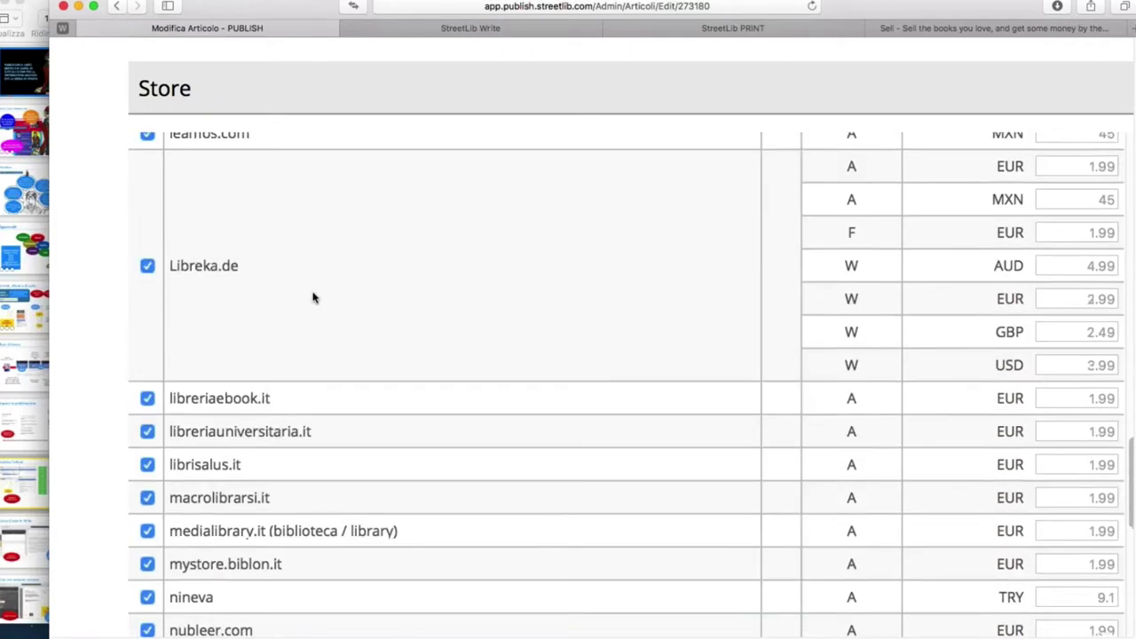
{"action": "scroll", "coordinate": [568, 373], "scroll_direction": "down", "scroll_amount": 8}
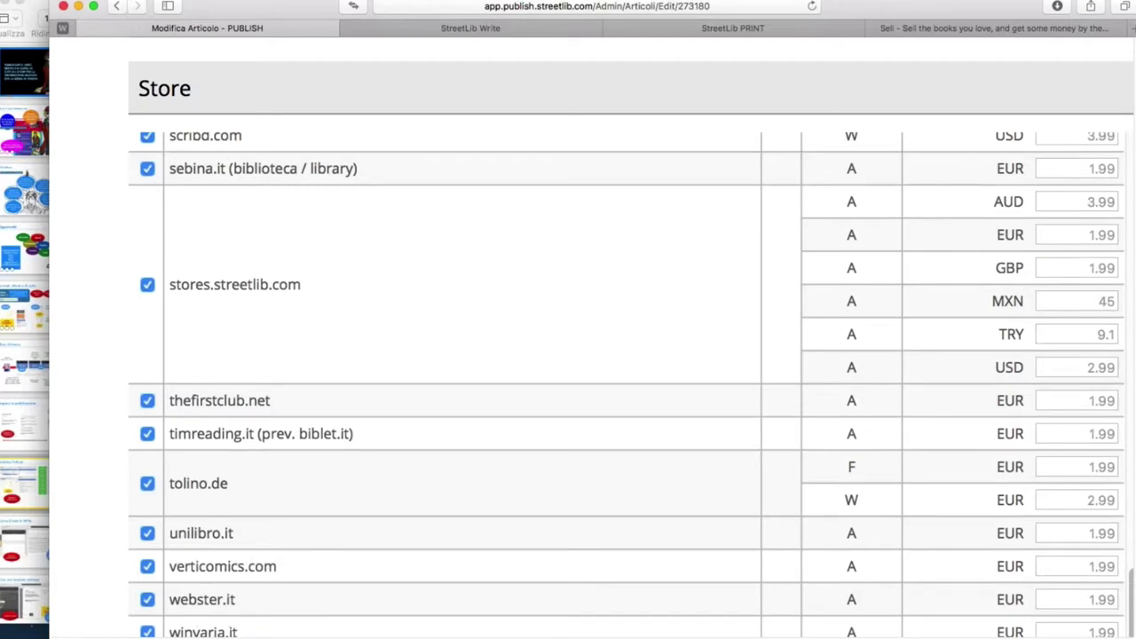
{"action": "scroll", "coordinate": [568, 373], "scroll_direction": "down", "scroll_amount": 2}
{"action": "scroll", "coordinate": [80, 321], "scroll_direction": "up", "scroll_amount": 4}
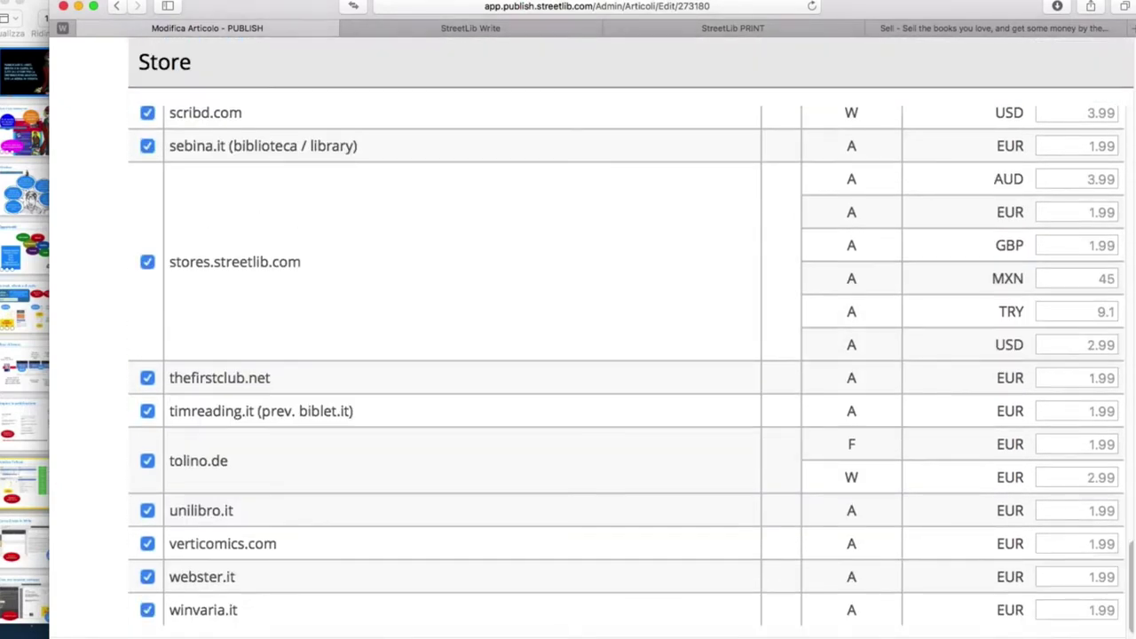
- Compare the Prezzo (IVA inclusa) and Maggiorazione prezzi Wholesale settings with the amounts in the Store table
{"action": "scroll", "coordinate": [80, 321], "scroll_direction": "up", "scroll_amount": 1}
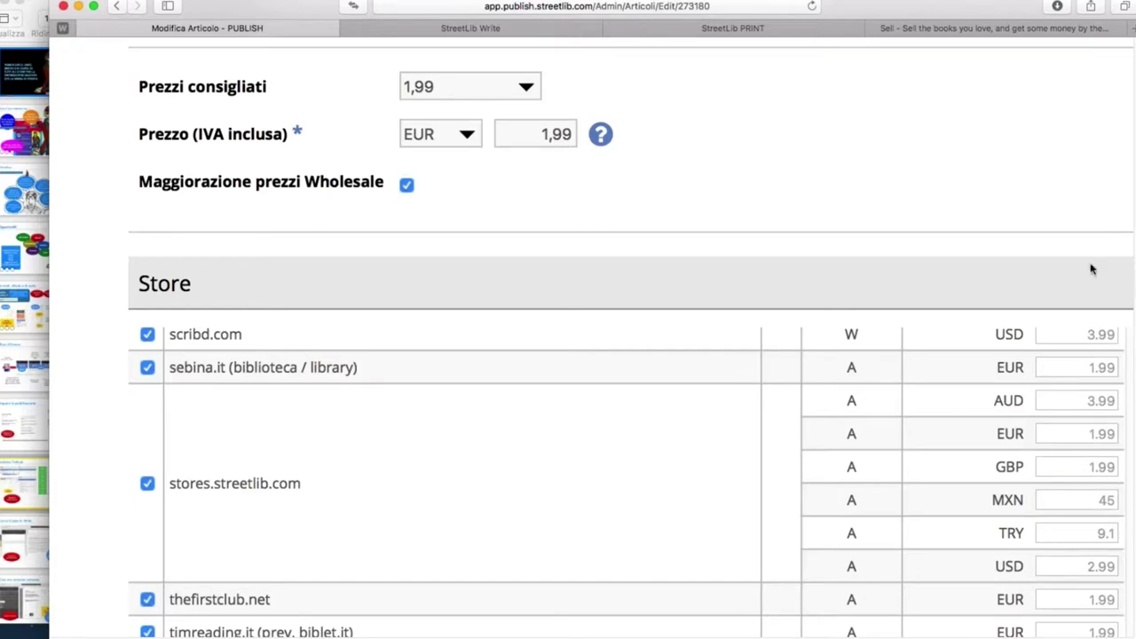
{"action": "scroll", "coordinate": [1132, 355], "scroll_direction": "down", "scroll_amount": 6}
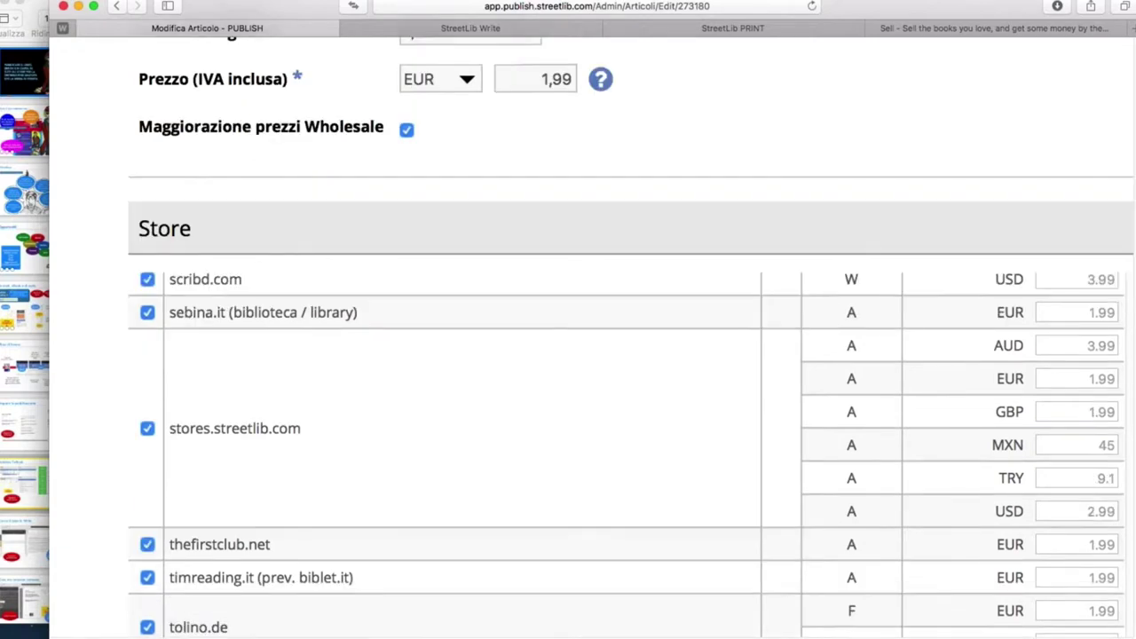
{"action": "scroll", "coordinate": [1133, 355], "scroll_direction": "up", "scroll_amount": 5}
{"action": "scroll", "coordinate": [1132, 355], "scroll_direction": "down", "scroll_amount": 1}
{"action": "scroll", "coordinate": [1132, 355], "scroll_direction": "down", "scroll_amount": 1}
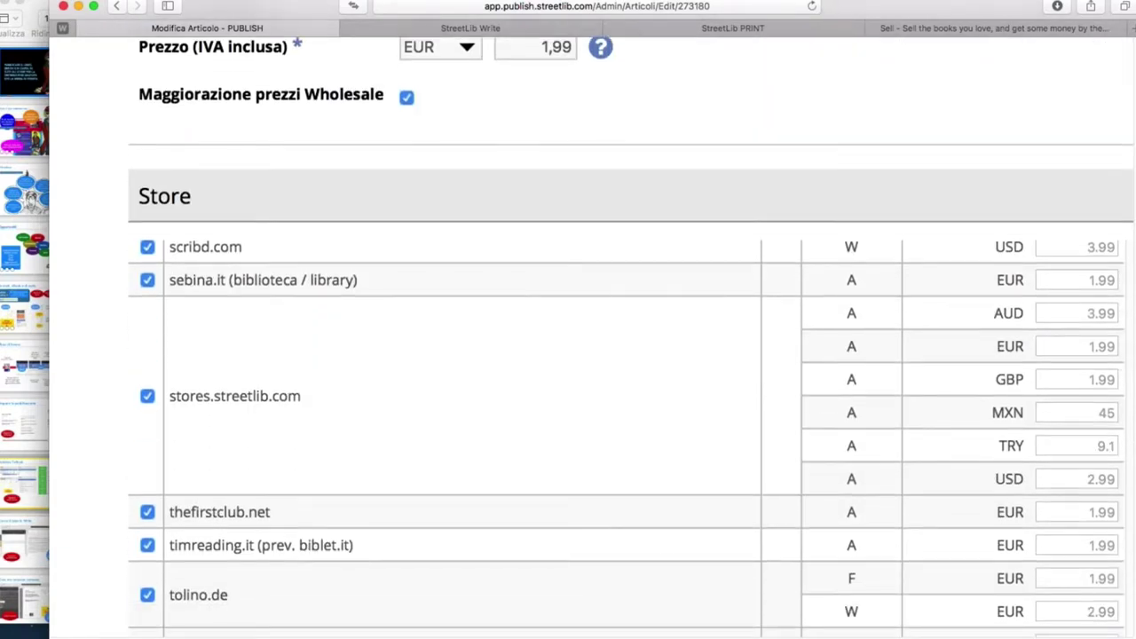
{"action": "scroll", "coordinate": [1132, 355], "scroll_direction": "up", "scroll_amount": 2}
{"action": "scroll", "coordinate": [1132, 355], "scroll_direction": "down", "scroll_amount": 1}
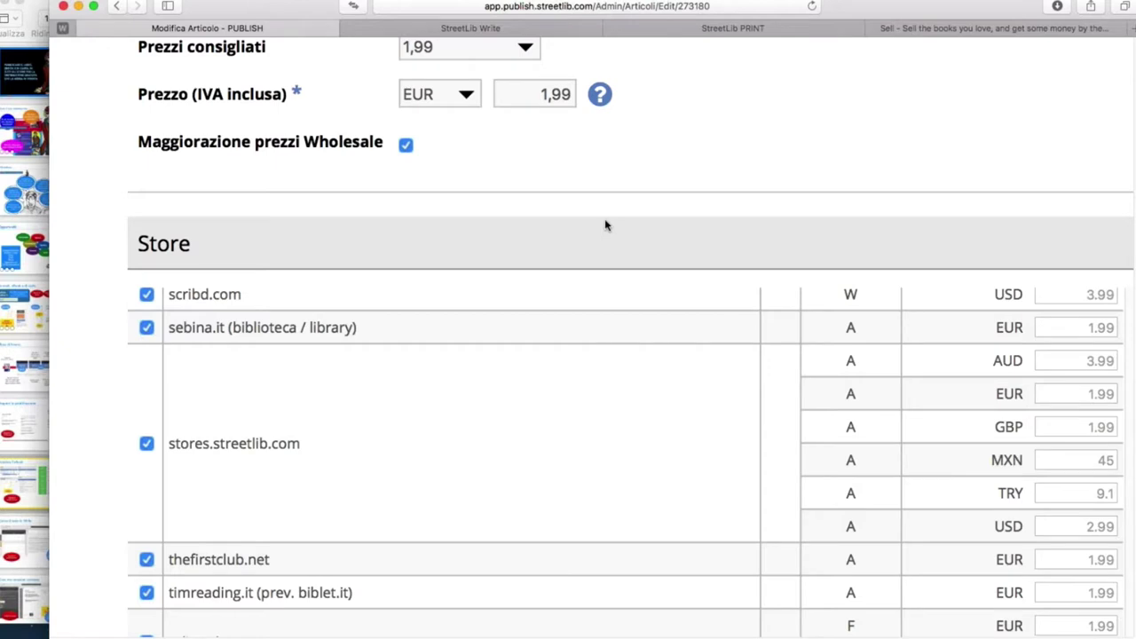
{"action": "scroll", "coordinate": [605, 225], "scroll_direction": "down", "scroll_amount": 5}
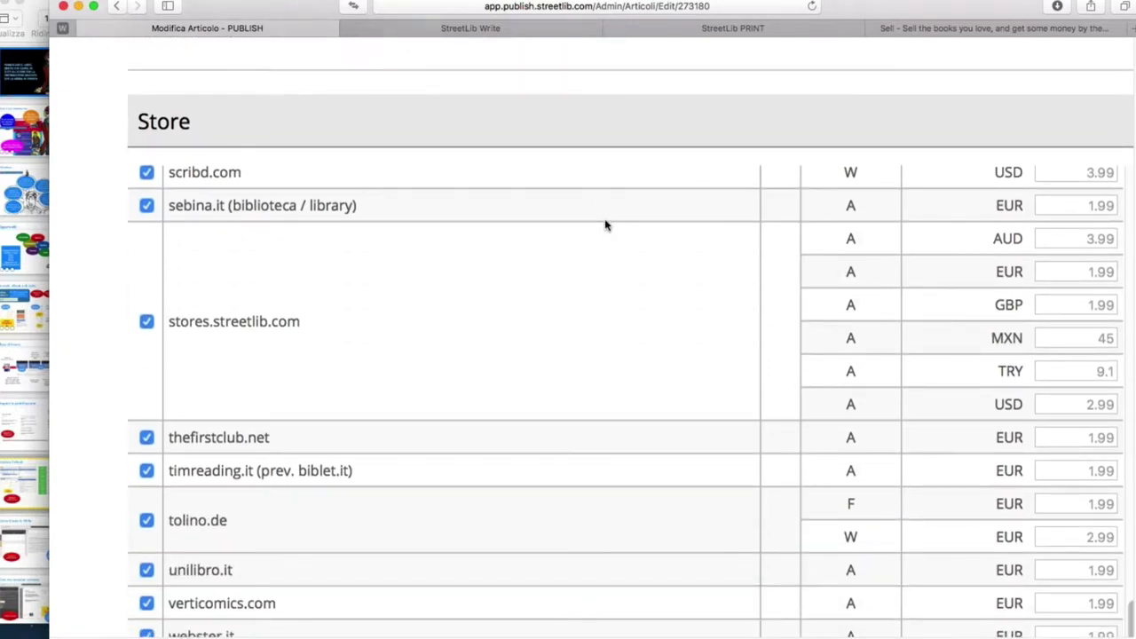
{"action": "scroll", "coordinate": [605, 226], "scroll_direction": "down", "scroll_amount": 5}
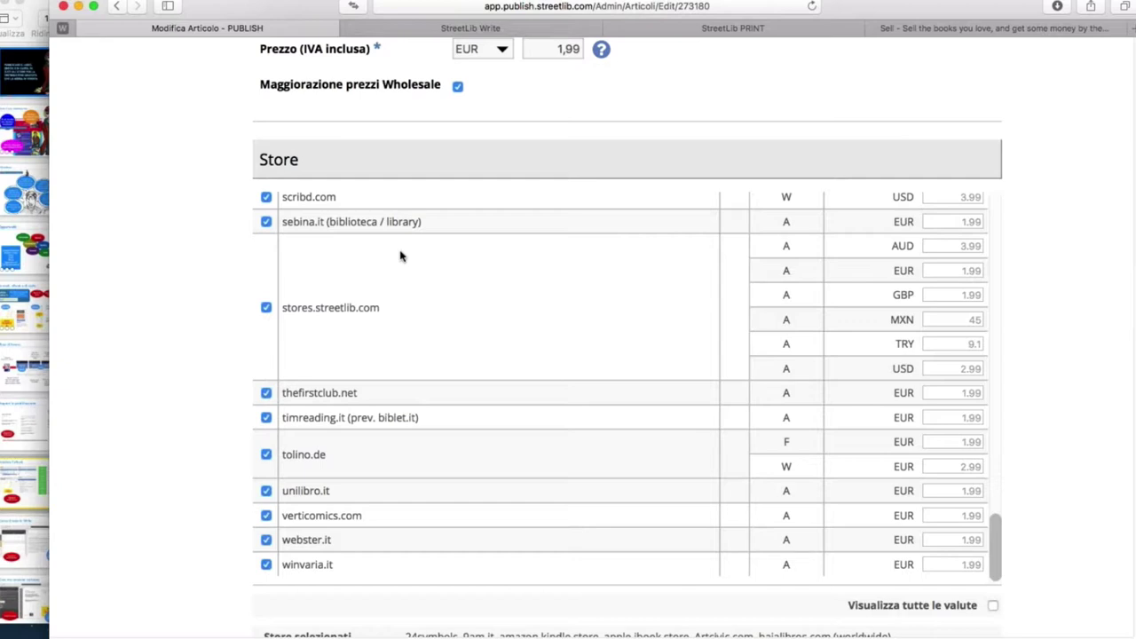
- Examine the Store selezionati and Store non selezionati summaries below the Store table and the Offerte section
{"action": "scroll", "coordinate": [400, 256], "scroll_direction": "down", "scroll_amount": 3}
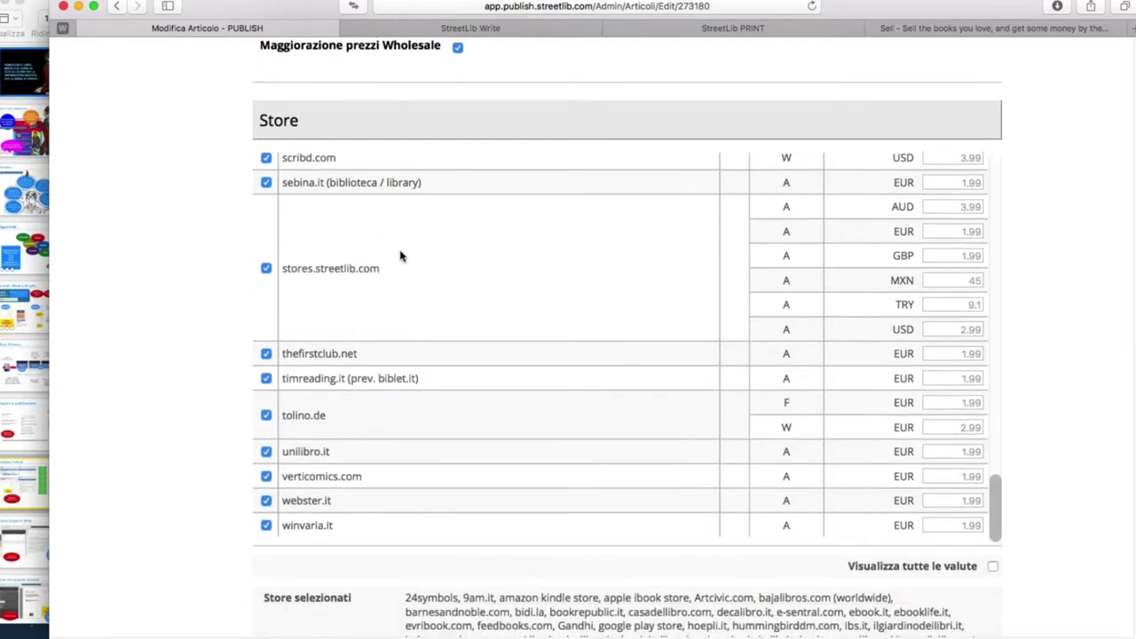
{"action": "scroll", "coordinate": [400, 257], "scroll_direction": "down", "scroll_amount": 10}
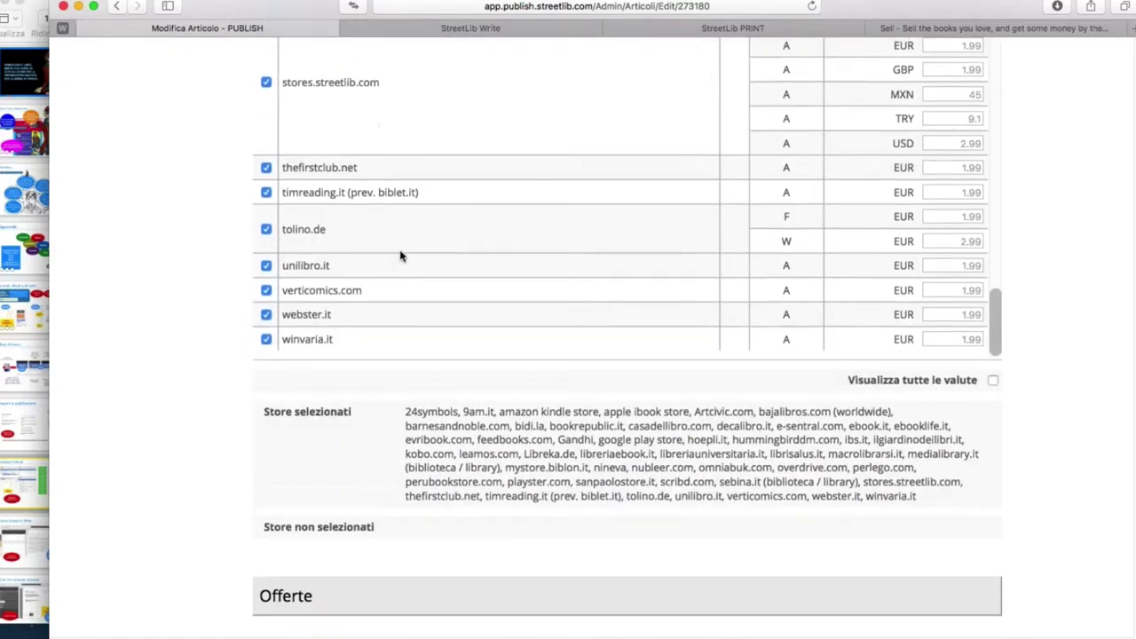
{"action": "scroll", "coordinate": [400, 256], "scroll_direction": "down", "scroll_amount": 9}
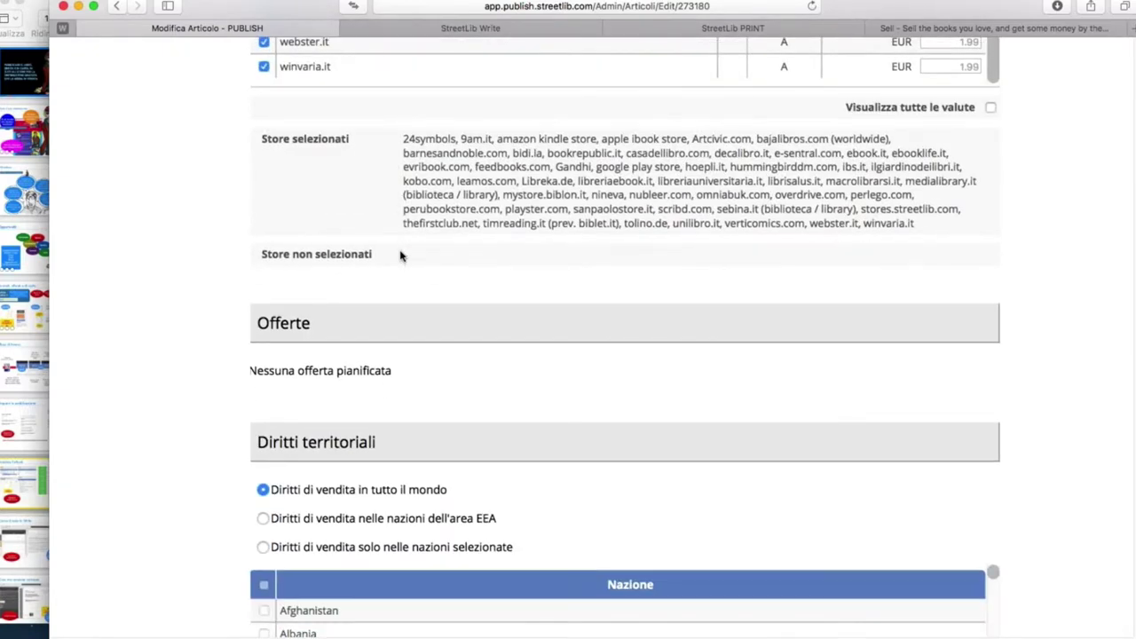
- Examine the sales rights options in Diritti territoriali and browse the beginning of the Nazione list
{"action": "scroll", "coordinate": [401, 256], "scroll_direction": "down", "scroll_amount": 5}
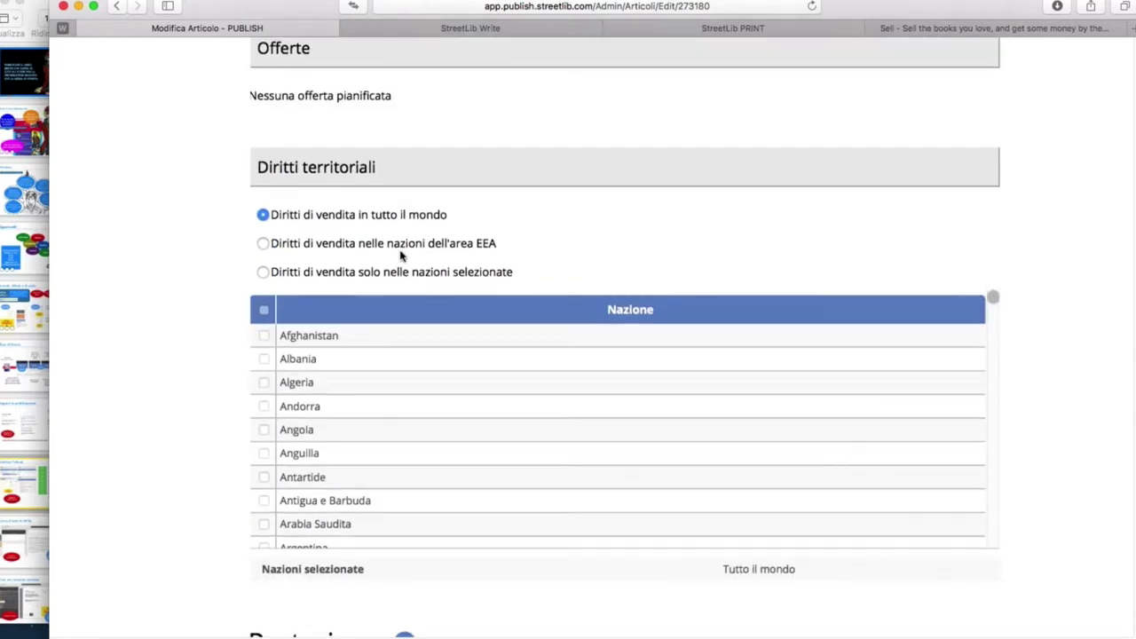
{"action": "scroll", "coordinate": [623, 203], "scroll_direction": "down", "scroll_amount": 2}
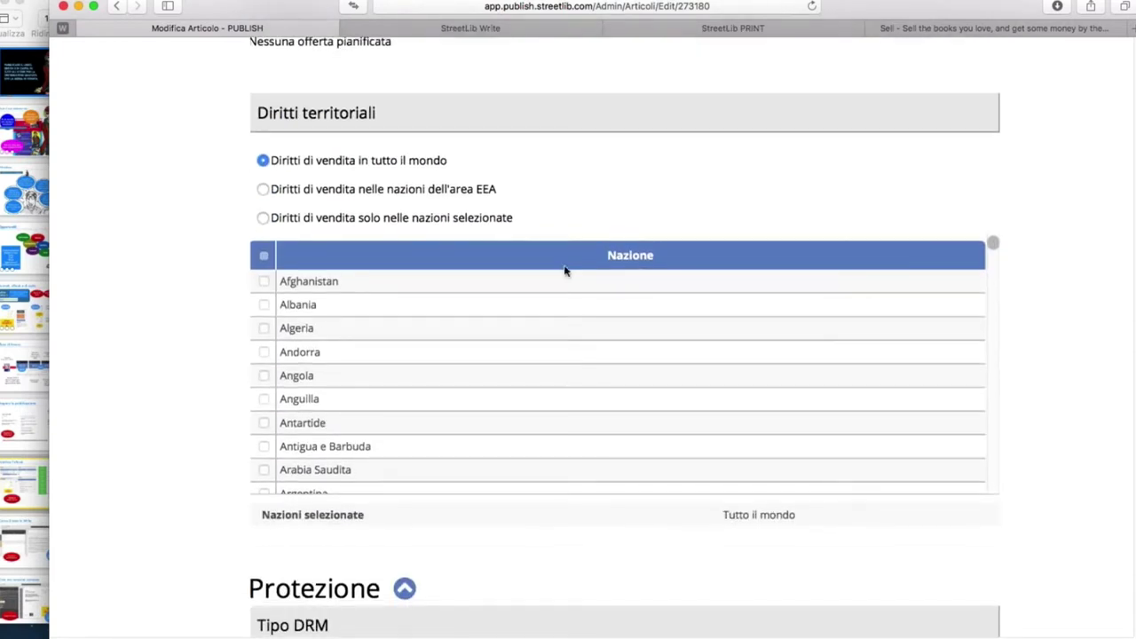
{"action": "scroll", "coordinate": [610, 218], "scroll_direction": "down", "scroll_amount": 3}
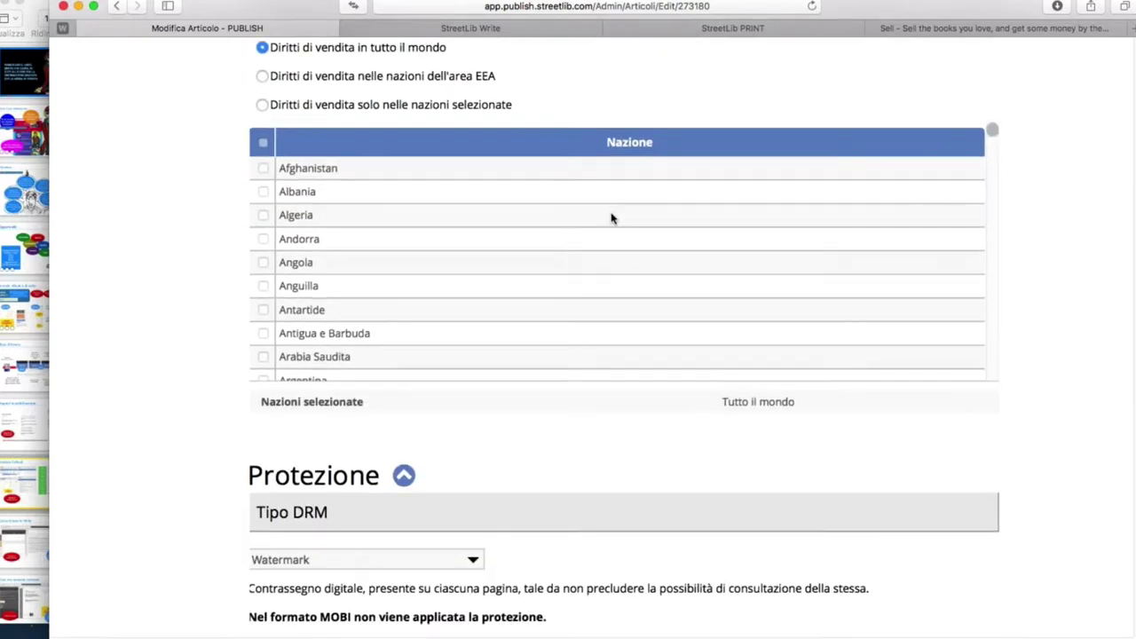
{"action": "scroll", "coordinate": [610, 218], "scroll_direction": "down", "scroll_amount": 3}
{"action": "scroll", "coordinate": [187, 436], "scroll_direction": "down", "scroll_amount": 10}
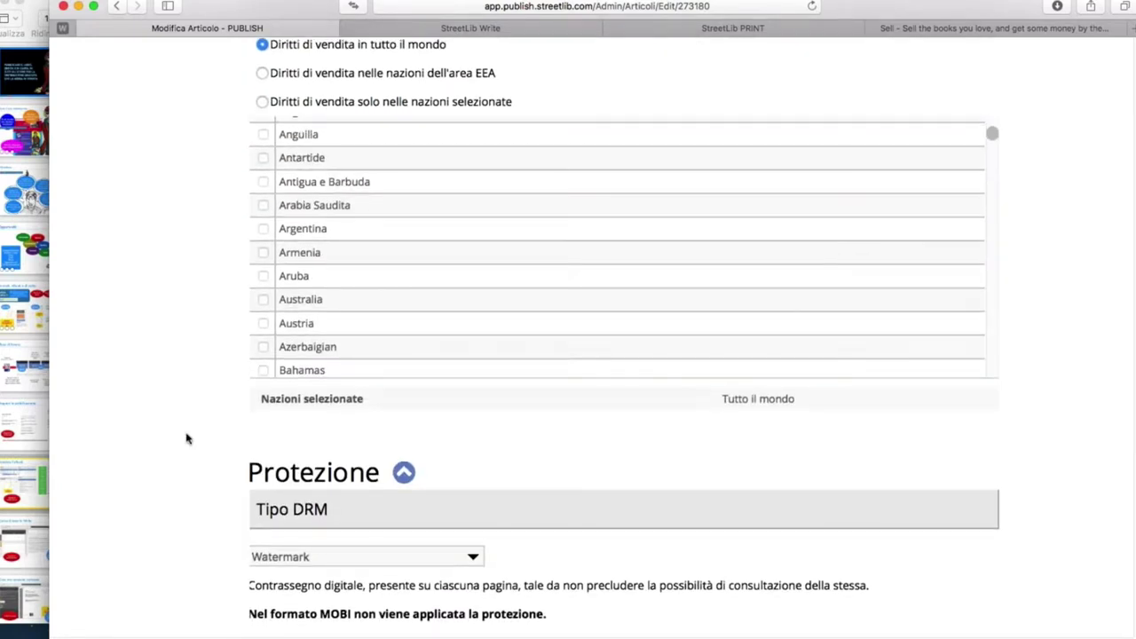
- Show the Tipo DRM options in the Protezione section and close them, keeping Watermark selected
{"action": "scroll", "coordinate": [186, 437], "scroll_direction": "down", "scroll_amount": 1}
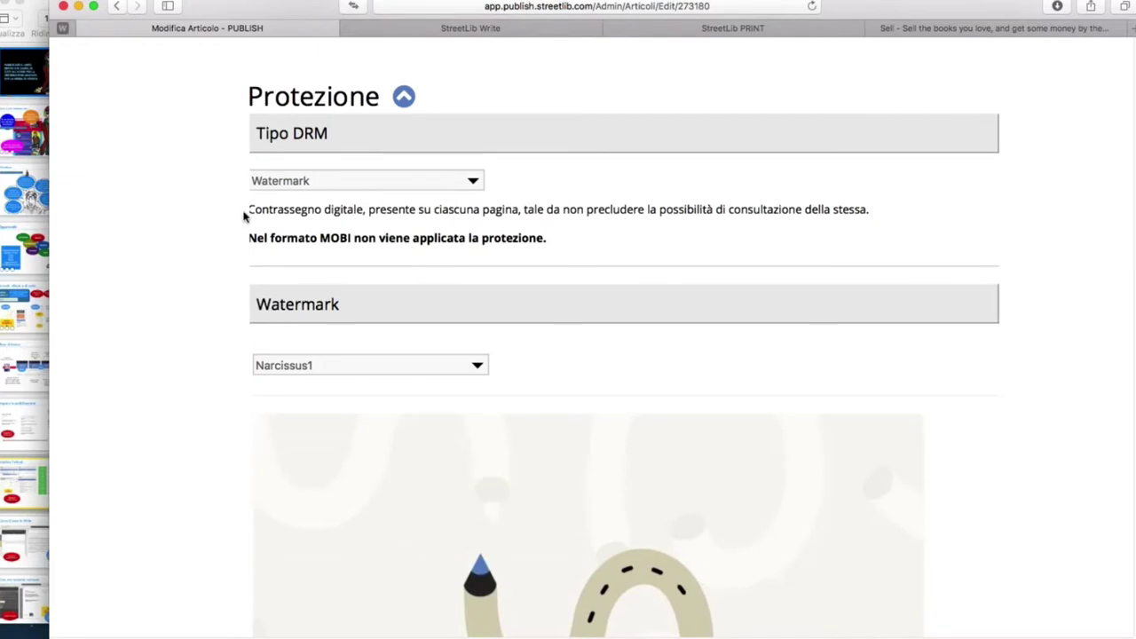
{"action": "left_click", "coordinate": [472, 179]}
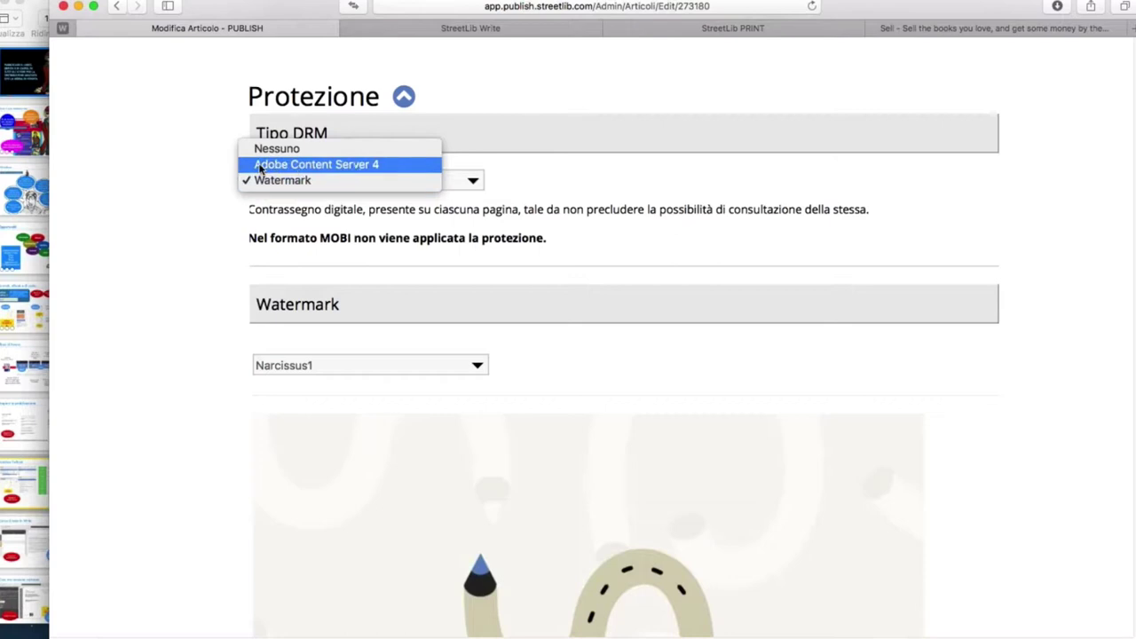
{"action": "left_click", "coordinate": [207, 181]}
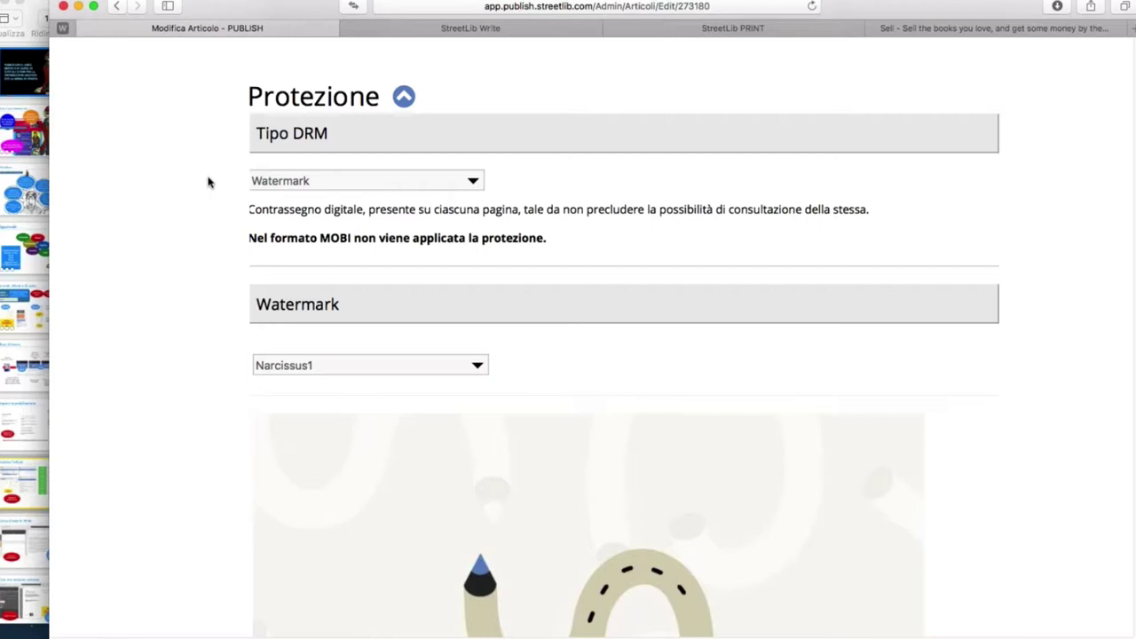
- Examine the Watermark section and its page preview, reduce the page size, and return to the Protezione settings
{"action": "scroll", "coordinate": [208, 182], "scroll_direction": "down", "scroll_amount": 2}
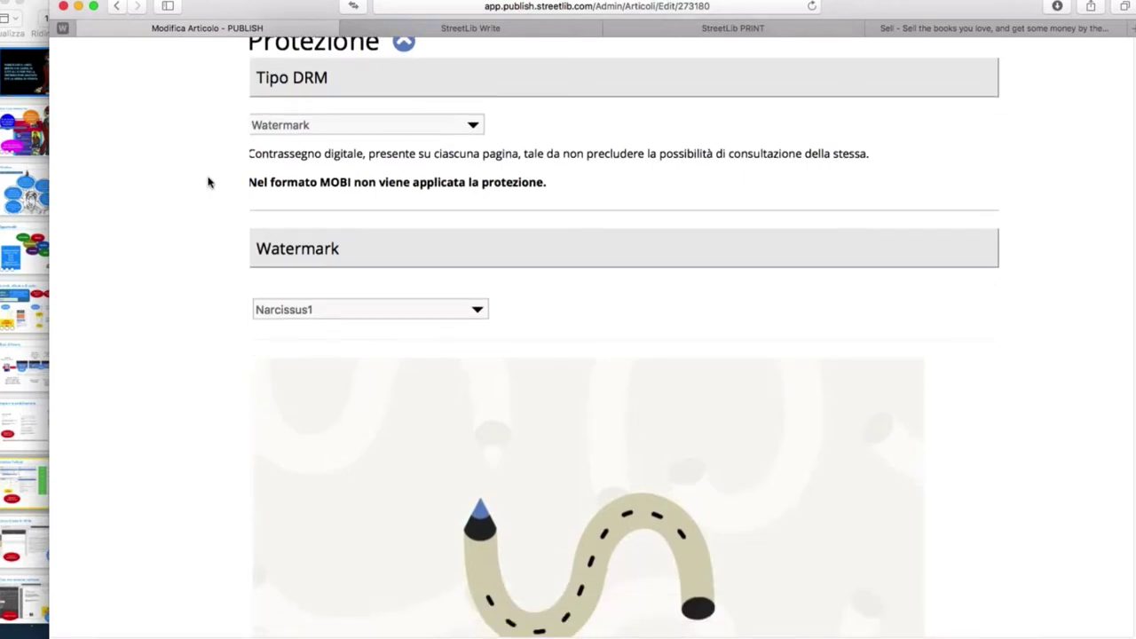
{"action": "scroll", "coordinate": [209, 181], "scroll_direction": "up", "scroll_amount": 2}
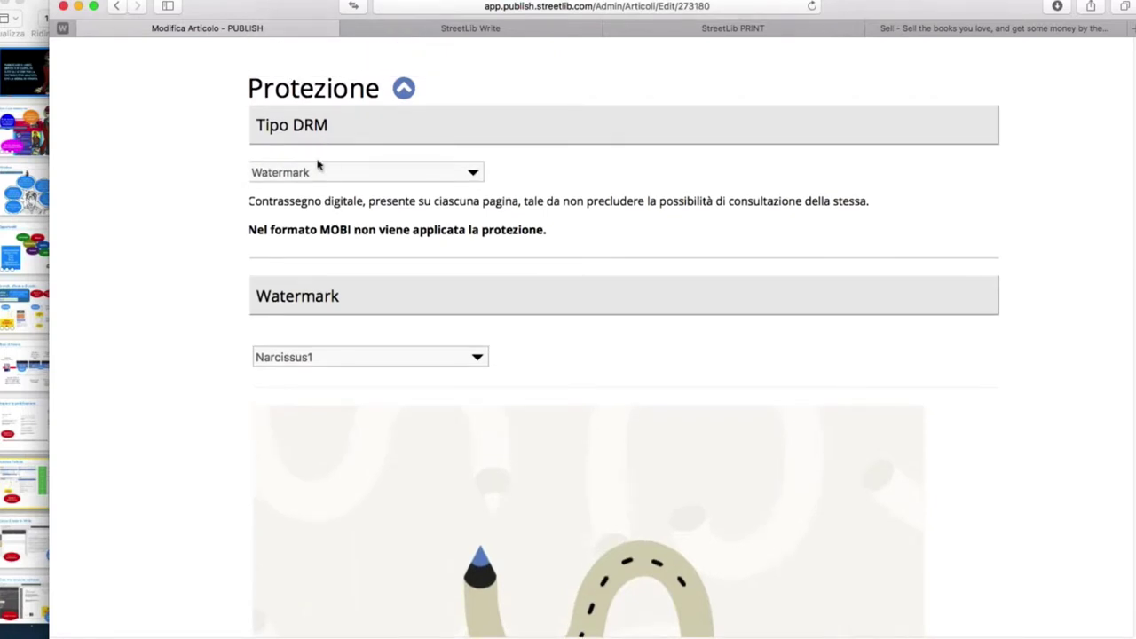
{"action": "scroll", "coordinate": [222, 345], "scroll_direction": "down", "scroll_amount": 6}
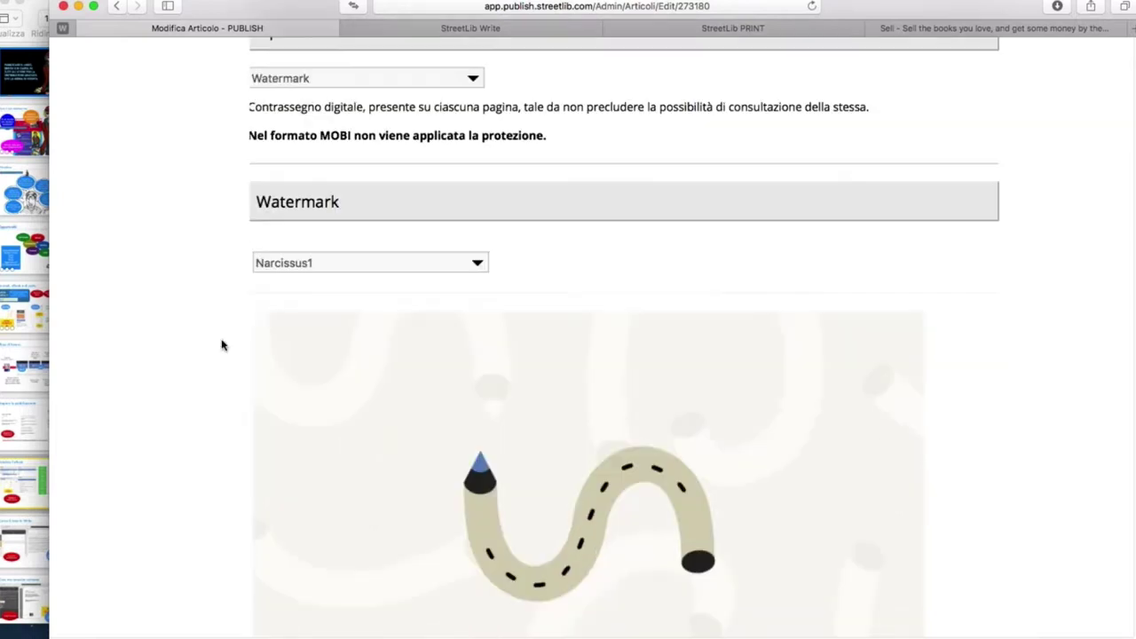
{"action": "scroll", "coordinate": [223, 344], "scroll_direction": "down", "scroll_amount": 8}
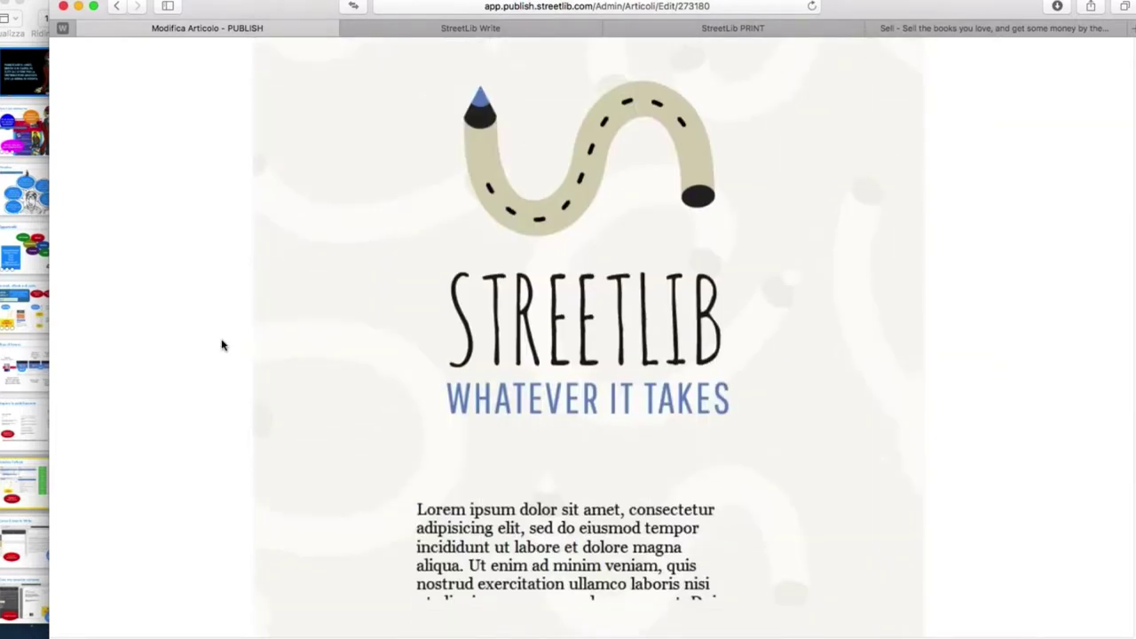
{"action": "scroll", "coordinate": [493, 244], "scroll_direction": "up", "scroll_amount": 3}
{"action": "key", "text": "super+minus"}
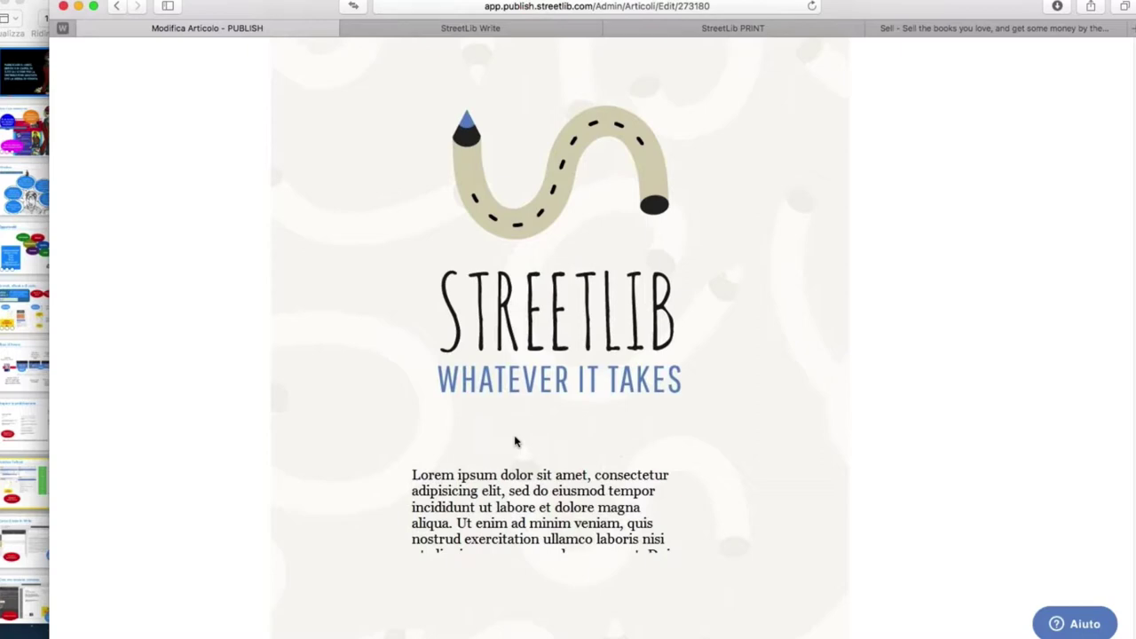
{"action": "scroll", "coordinate": [515, 441], "scroll_direction": "up", "scroll_amount": 10}
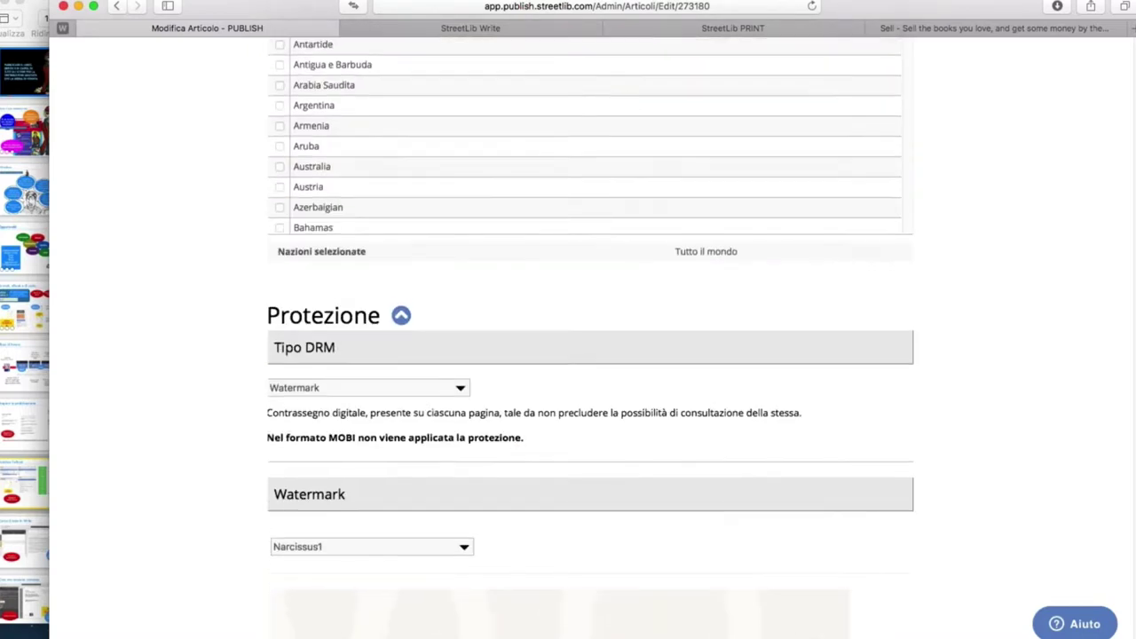
{"action": "scroll", "coordinate": [515, 441], "scroll_direction": "down", "scroll_amount": 5}
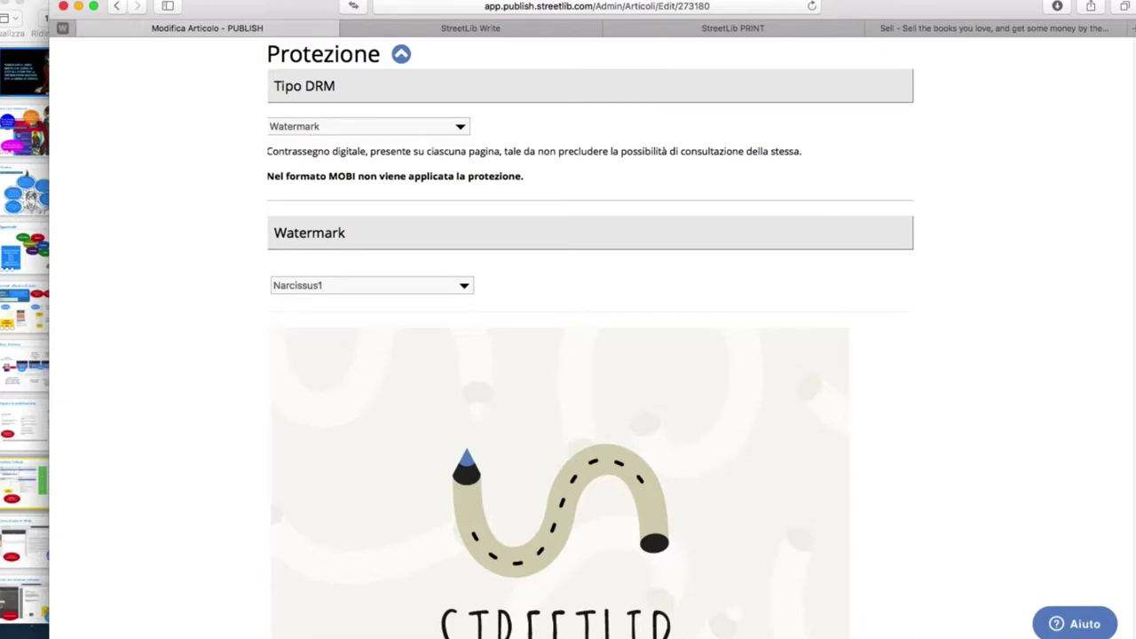
{"action": "scroll", "coordinate": [590, 355], "scroll_direction": "up", "scroll_amount": 15}
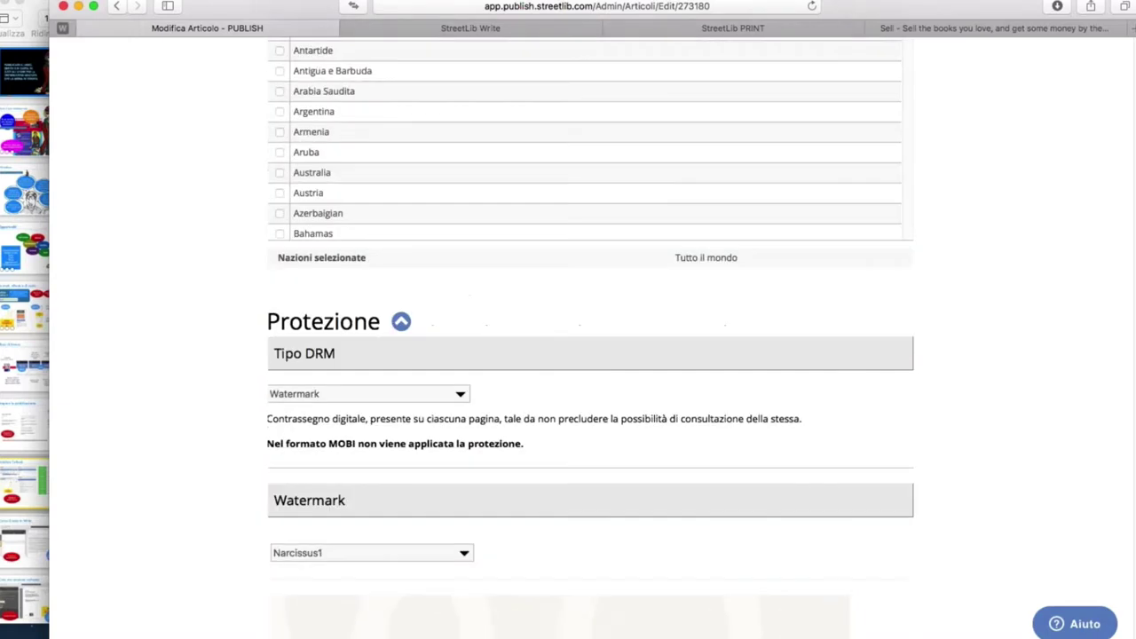
- Show the validation results behind the article's VALID status in Modifica Dati Articolo, and close them
{"action": "scroll", "coordinate": [713, 314], "scroll_direction": "up", "scroll_amount": 10}
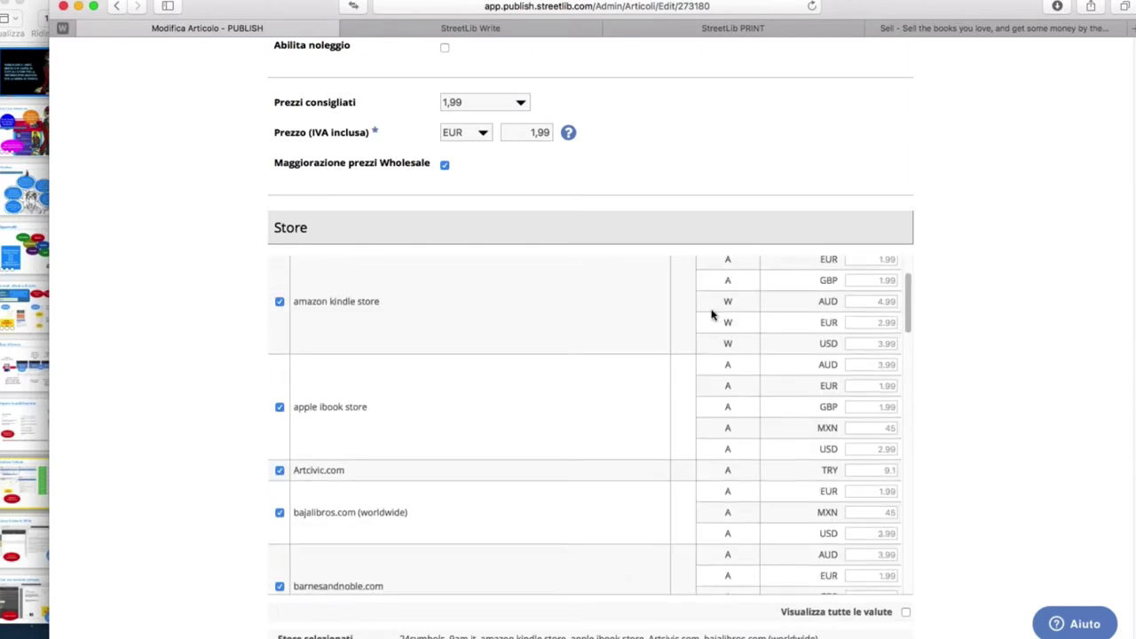
{"action": "scroll", "coordinate": [974, 283], "scroll_direction": "up", "scroll_amount": 10}
{"action": "scroll", "coordinate": [973, 282], "scroll_direction": "up", "scroll_amount": 15}
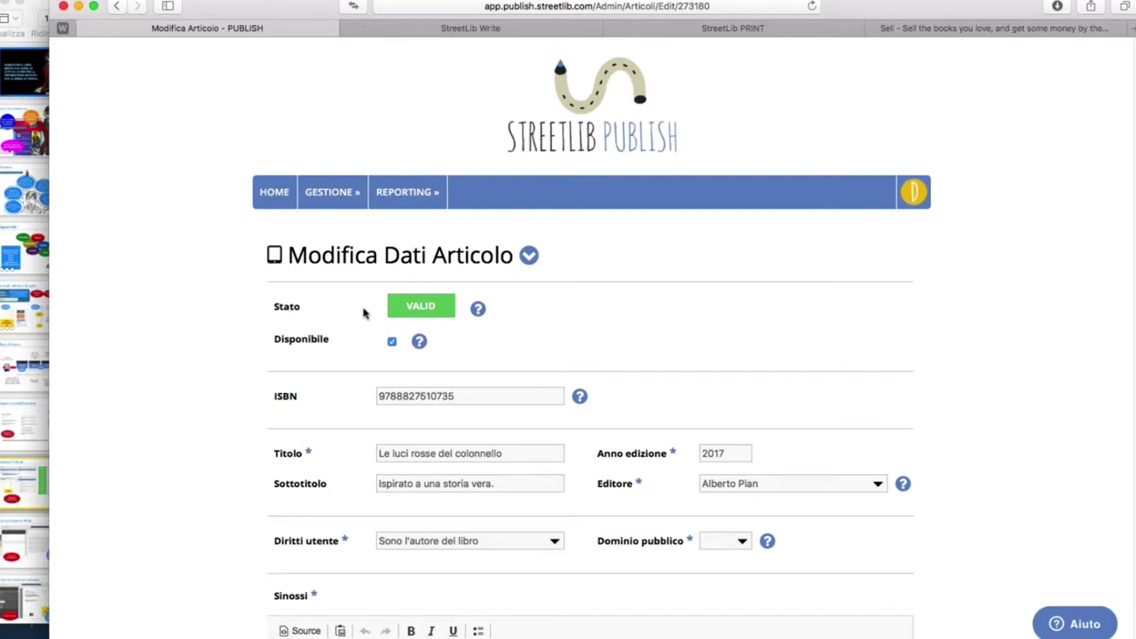
{"action": "left_click", "coordinate": [438, 310]}
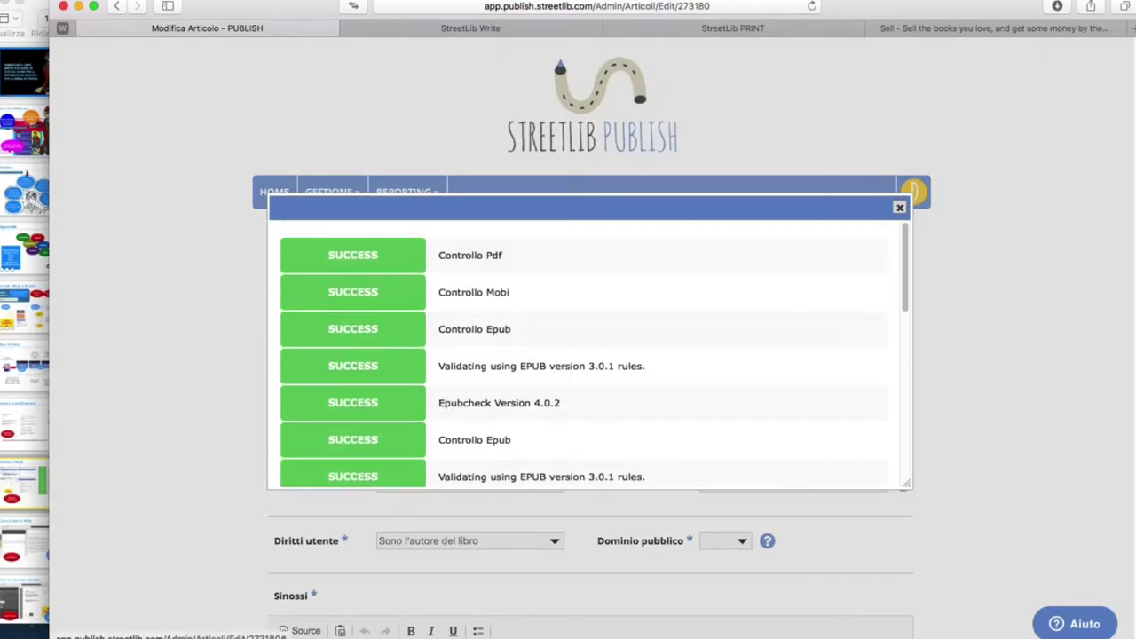
{"action": "left_click", "coordinate": [899, 209]}
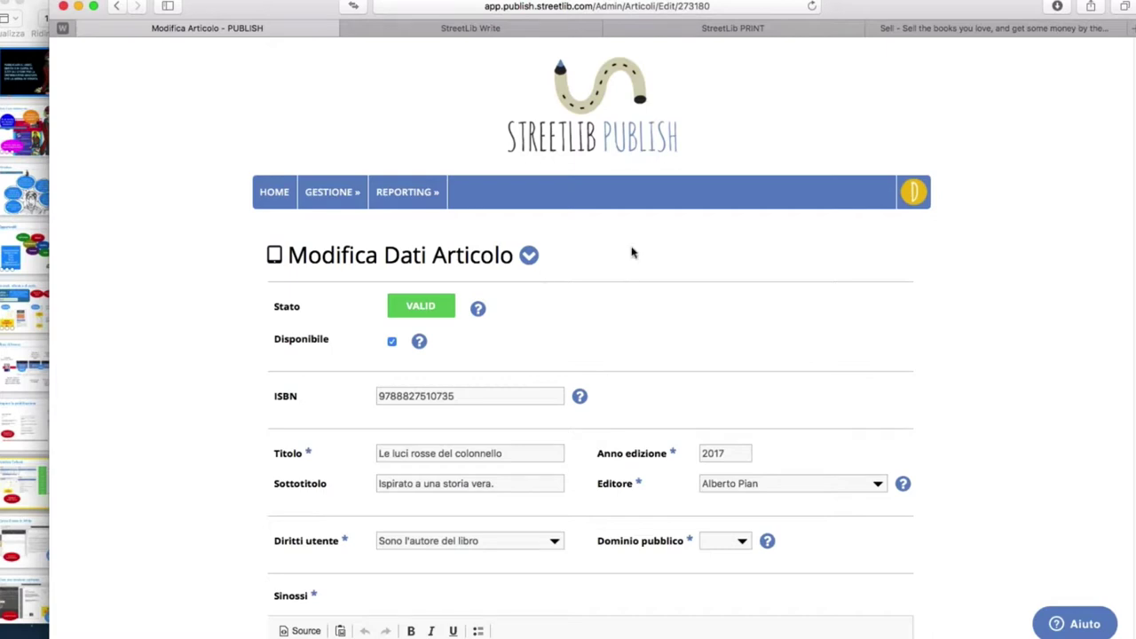
- Show the Gestione and Reporting options, and glance at the overview of open browser pages before returning to the article
{"action": "left_click", "coordinate": [337, 191]}
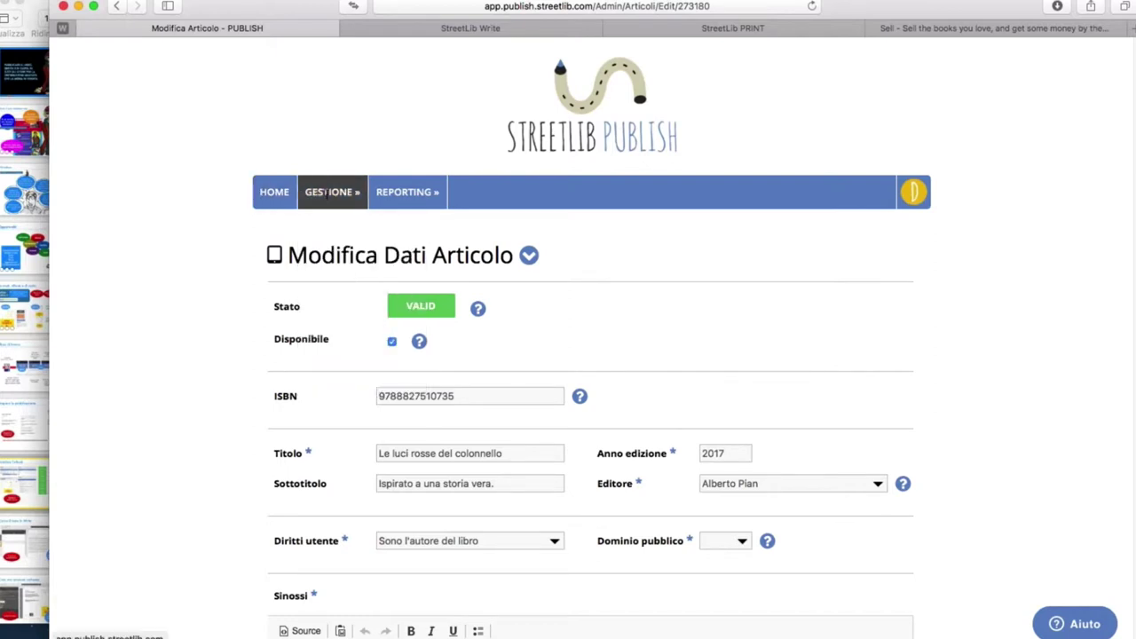
{"action": "mouse_move", "coordinate": [429, 192]}
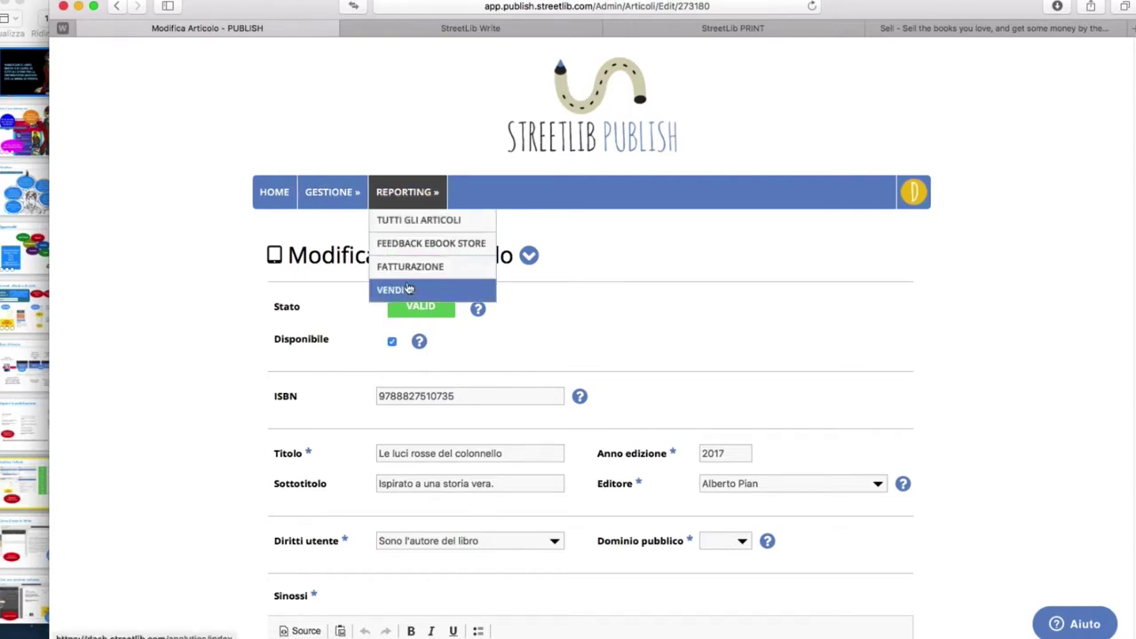
{"action": "mouse_move", "coordinate": [333, 191]}
{"action": "key", "text": "super+shift+backslash"}
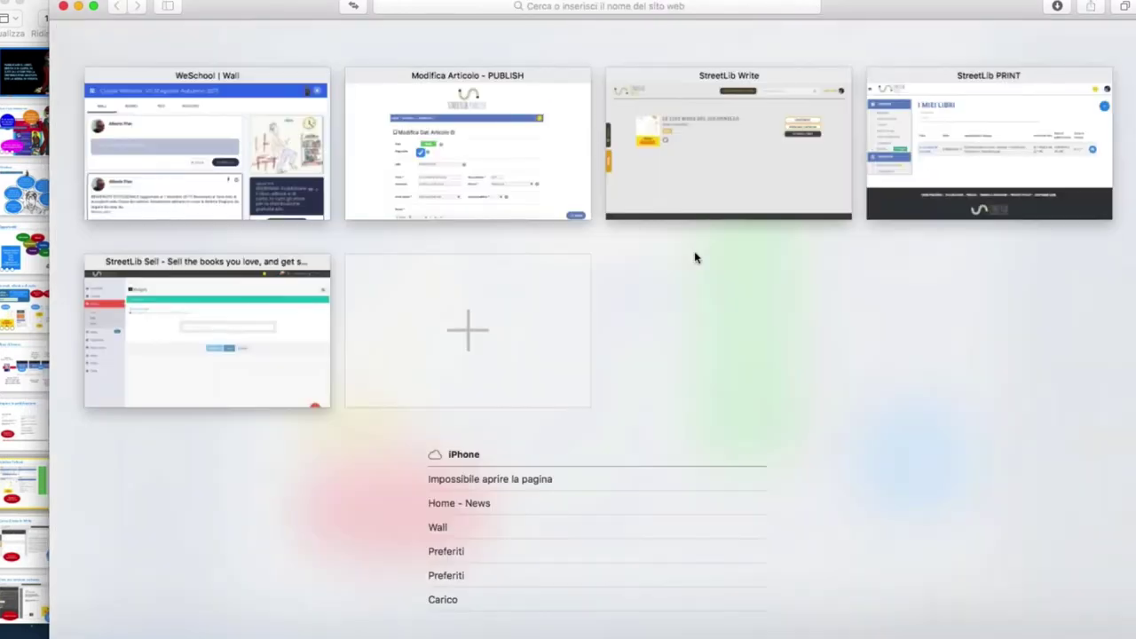
{"action": "left_click", "coordinate": [544, 194]}
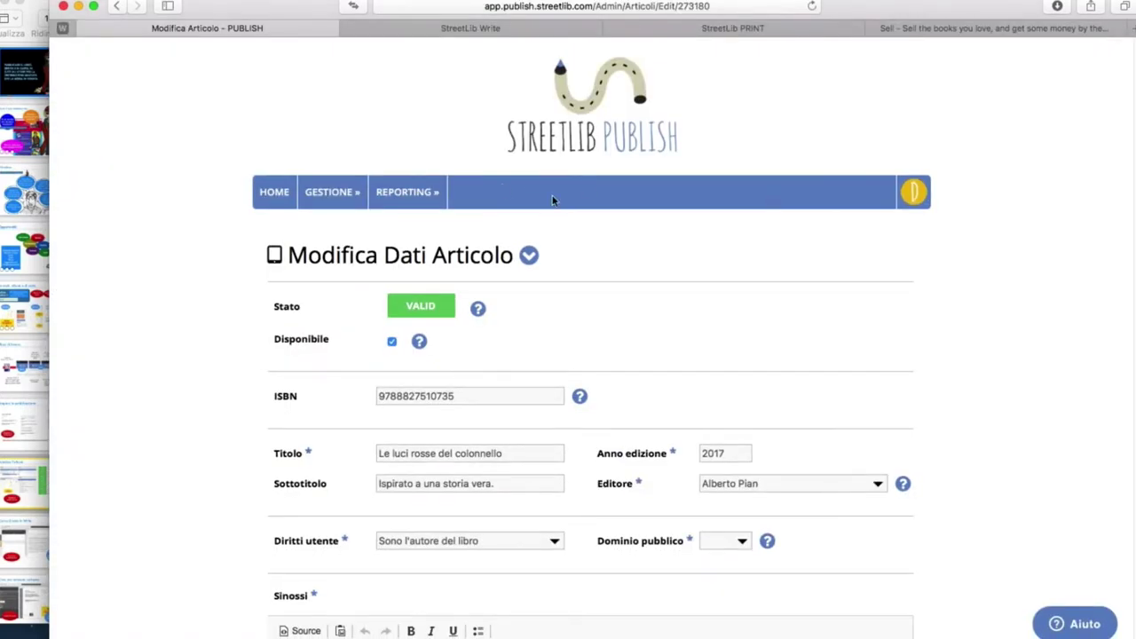
- Search the web for "streetòlib" and open StreetLib's Italian home page from the results
{"action": "left_click", "coordinate": [500, 8]}
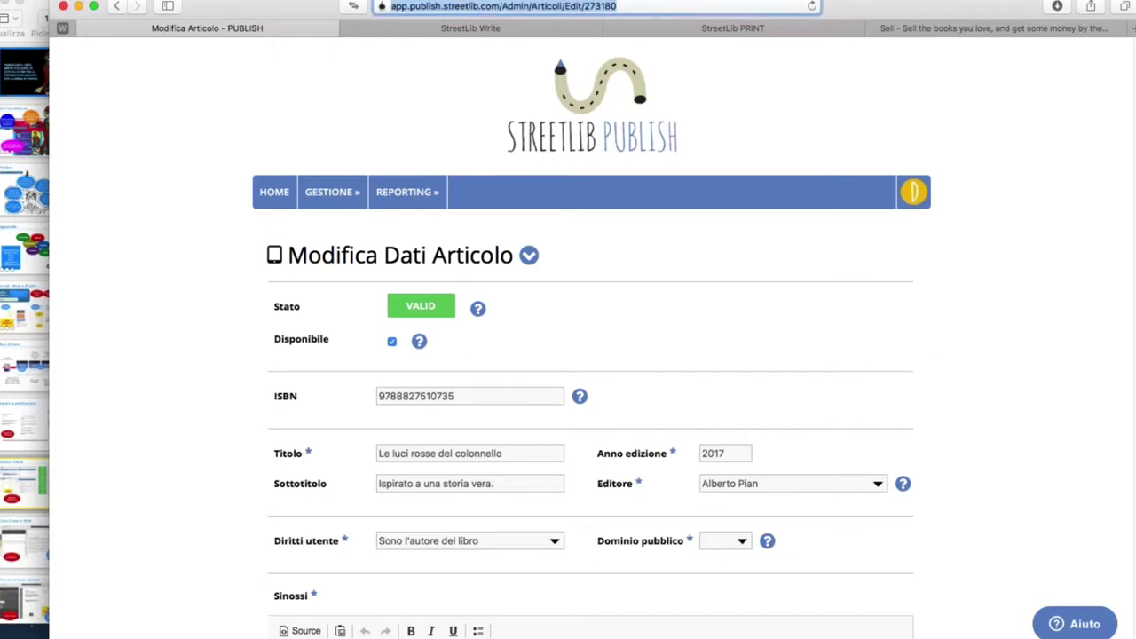
{"action": "type", "text": "streetò"}
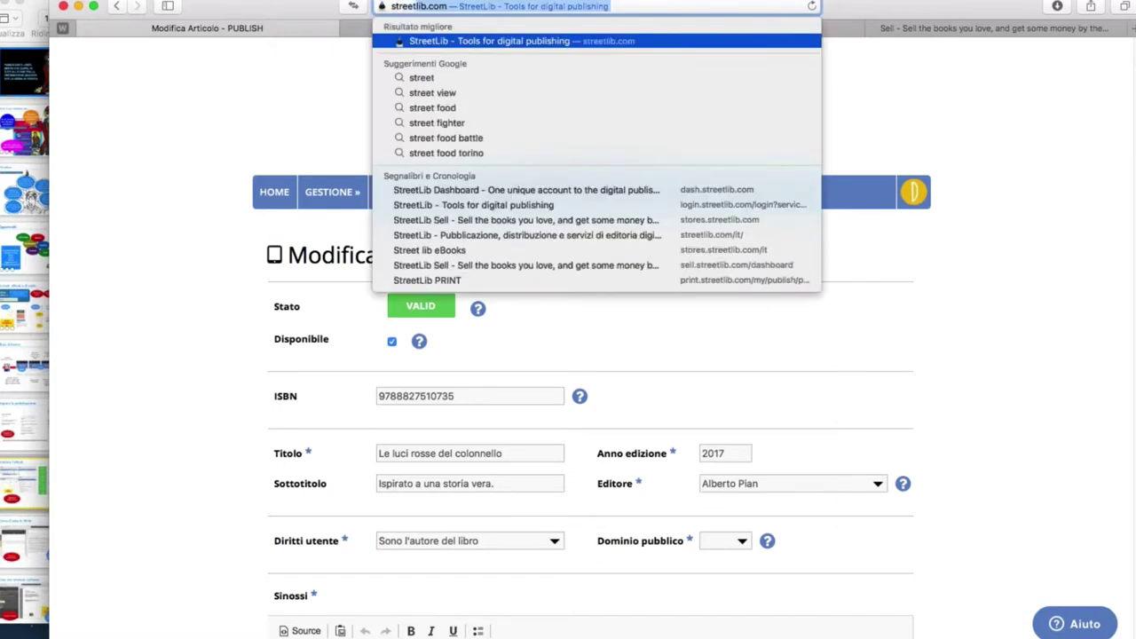
{"action": "type", "text": "lib"}
{"action": "key", "text": "Return"}
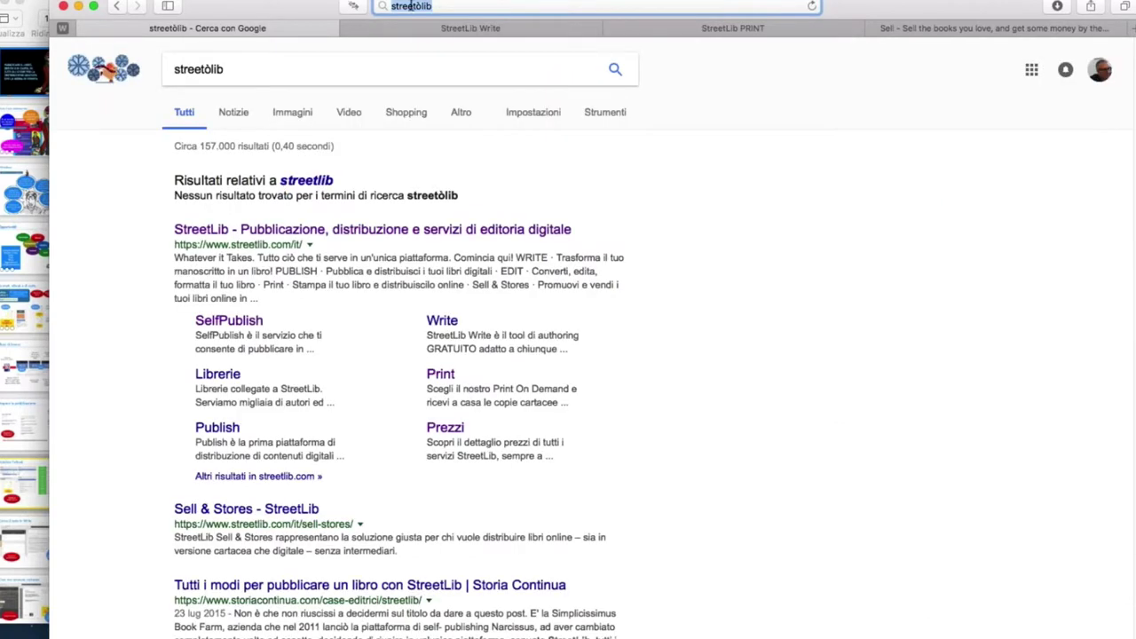
{"action": "left_click", "coordinate": [328, 229]}
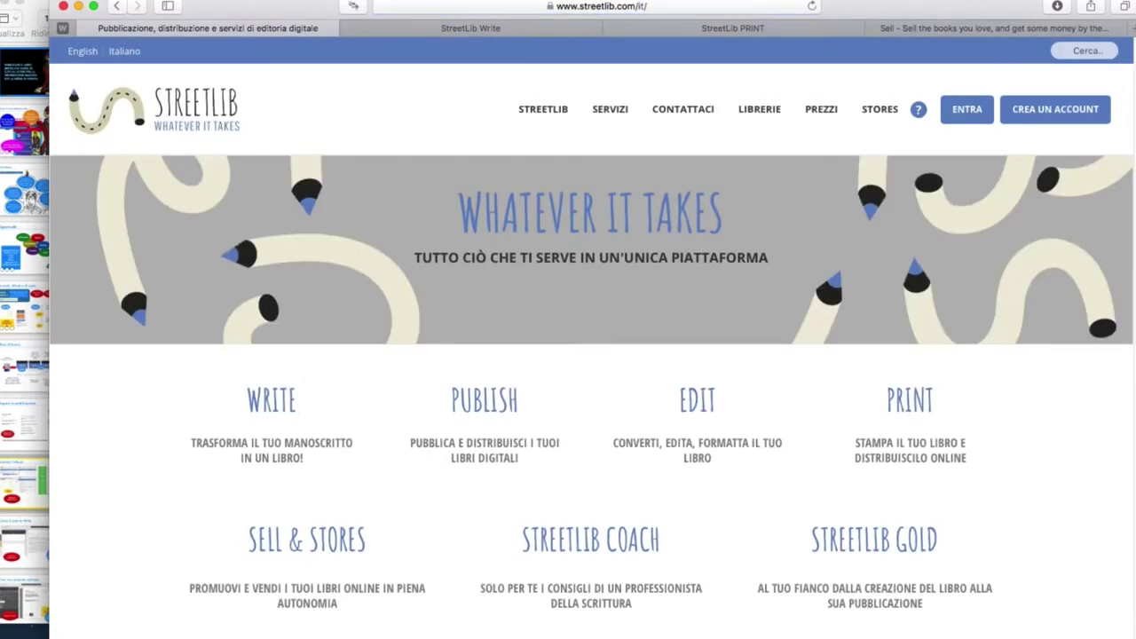
- Enter the StreetLib account area and examine the Publish, Write, Print and Sell services on the Dashboard
{"action": "left_click", "coordinate": [964, 120]}
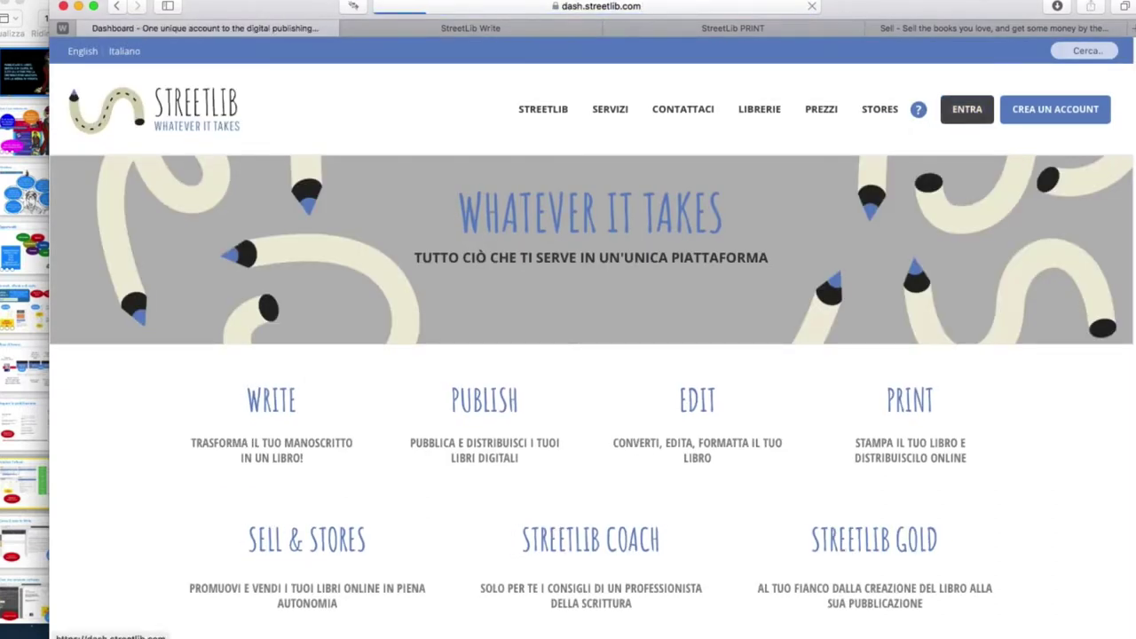
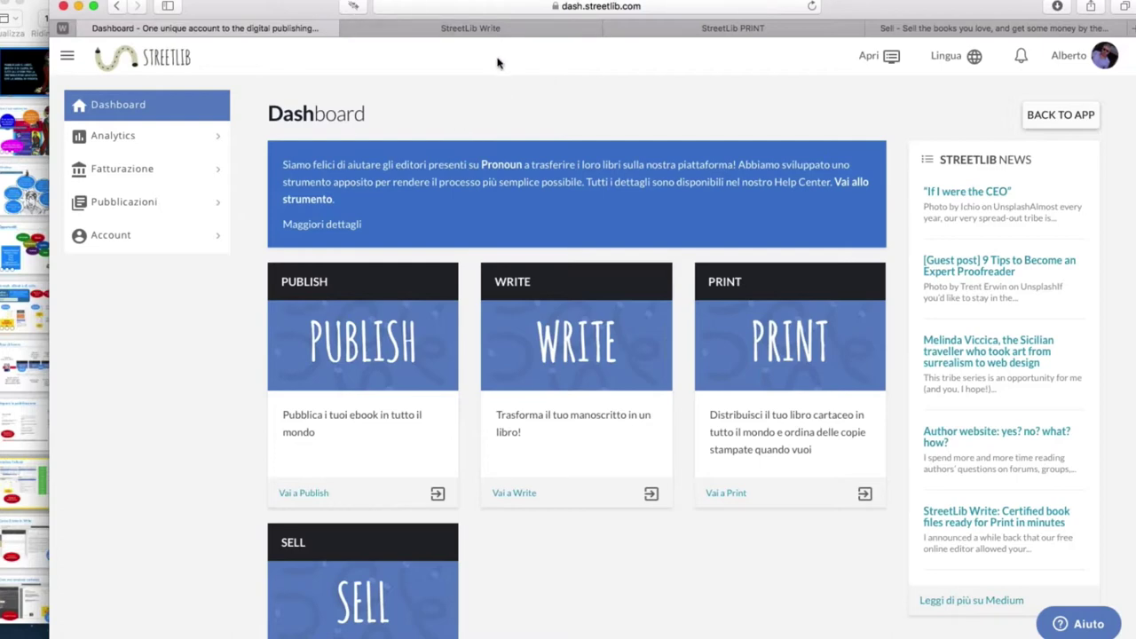
{"action": "scroll", "coordinate": [566, 119], "scroll_direction": "down", "scroll_amount": 3}
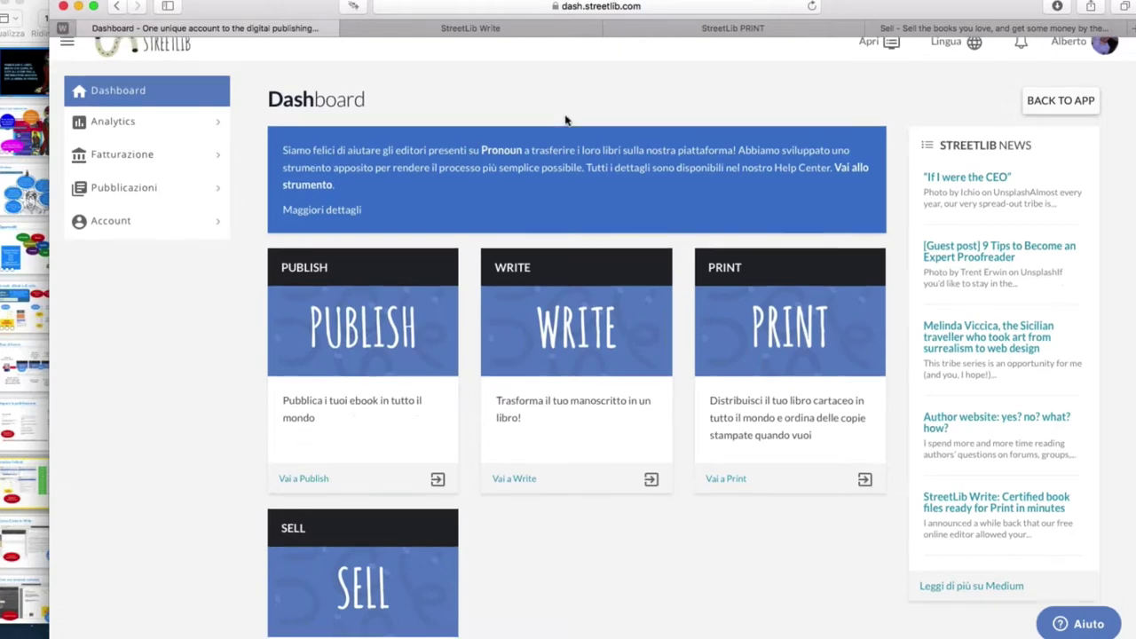
{"action": "scroll", "coordinate": [564, 121], "scroll_direction": "up", "scroll_amount": 2}
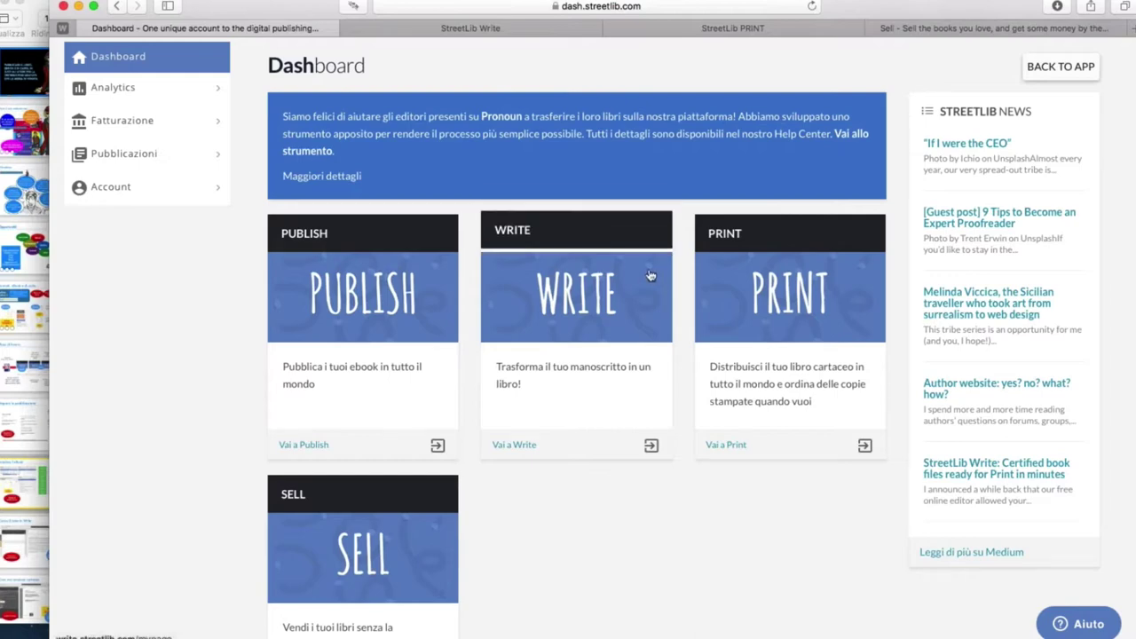
- Switch to StreetLib Write and examine the entry for Le luci rosse del colonnello and its available options
{"action": "left_click", "coordinate": [478, 29]}
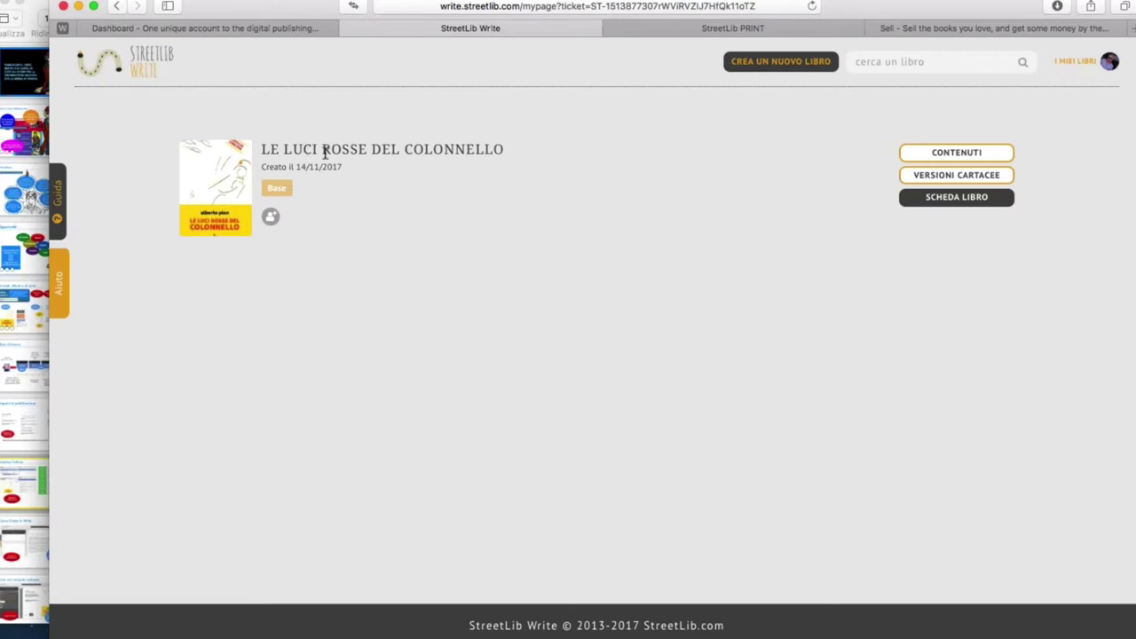
{"action": "scroll", "coordinate": [324, 200], "scroll_direction": "up", "scroll_amount": 5}
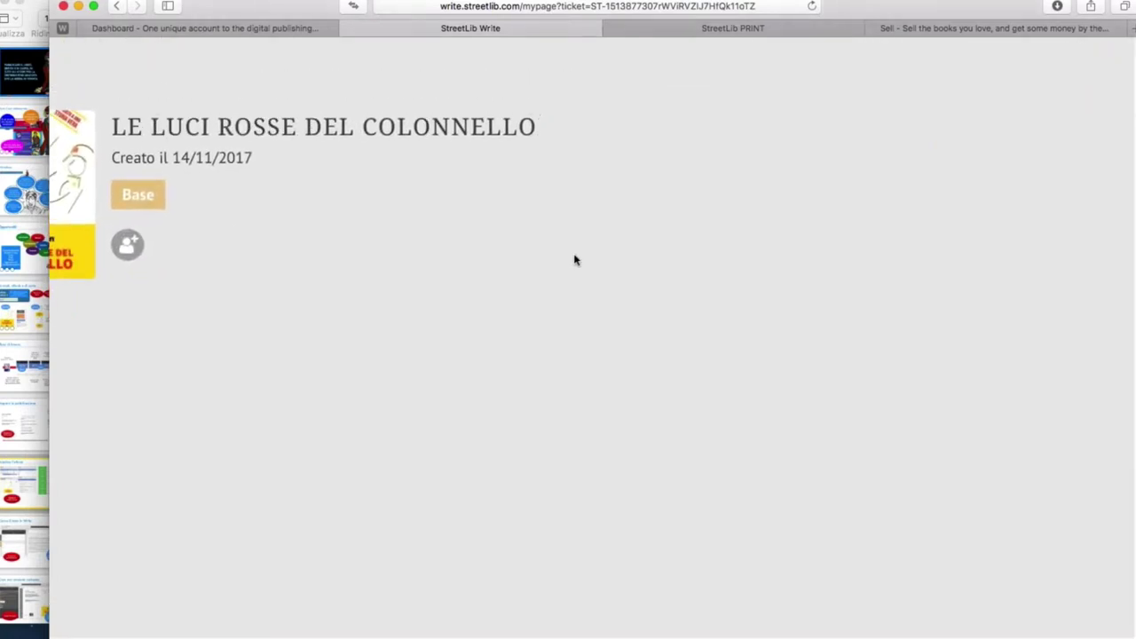
{"action": "scroll", "coordinate": [577, 259], "scroll_direction": "left", "scroll_amount": 5}
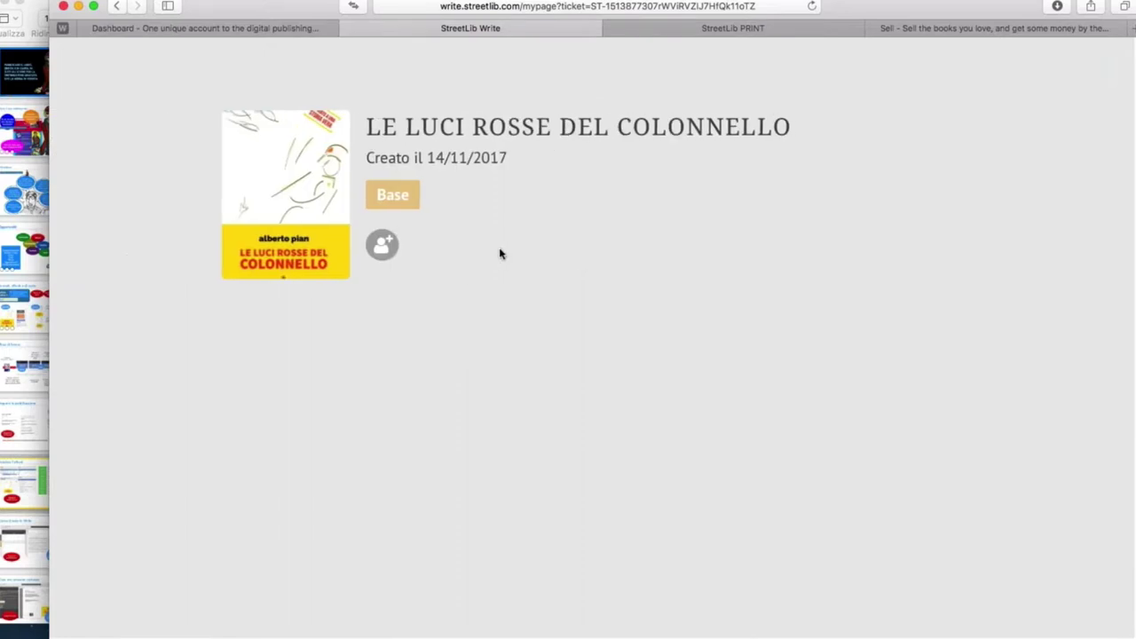
{"action": "scroll", "coordinate": [500, 254], "scroll_direction": "right", "scroll_amount": 10}
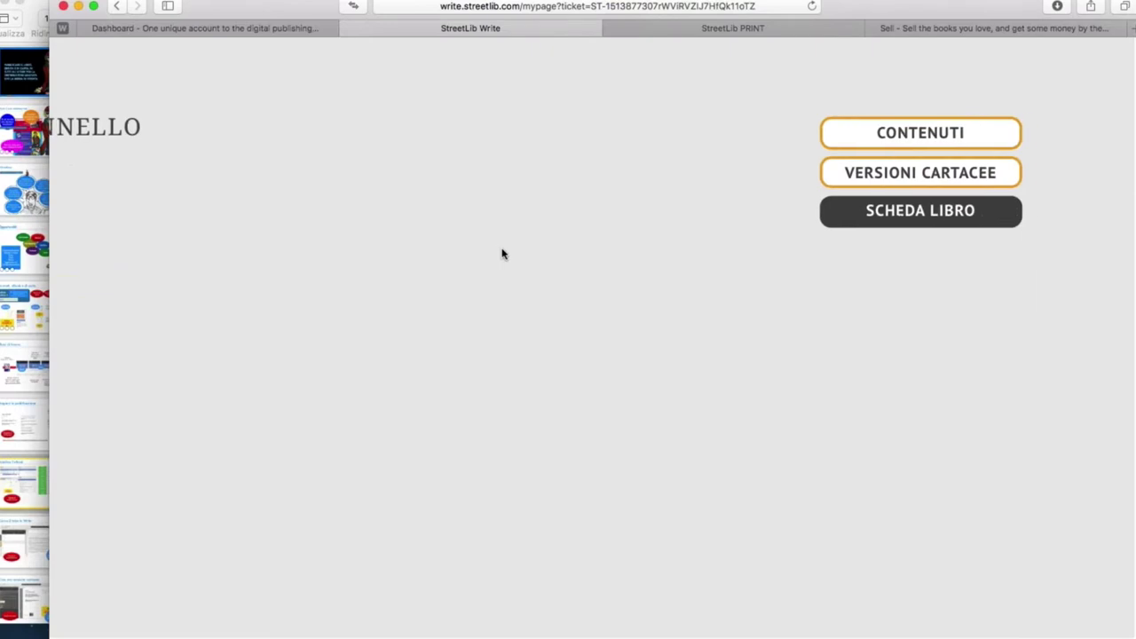
{"action": "scroll", "coordinate": [497, 254], "scroll_direction": "down", "scroll_amount": 5}
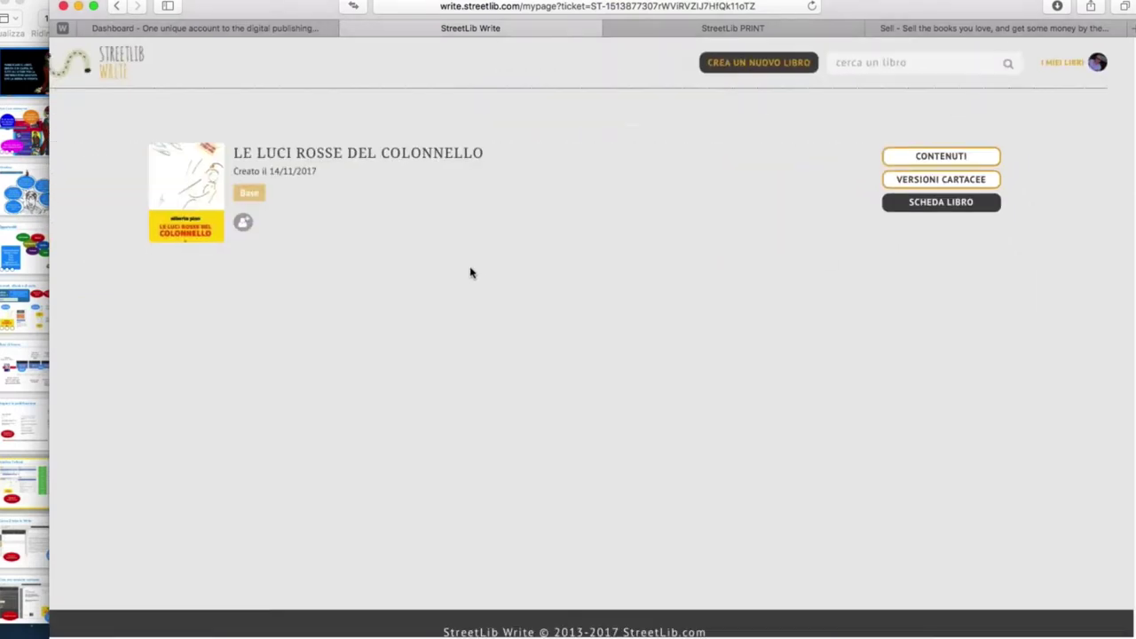
- Open the Scheda libro of Le luci rosse del colonnello and examine its main information, description, settings and actions
{"action": "left_click", "coordinate": [919, 205]}
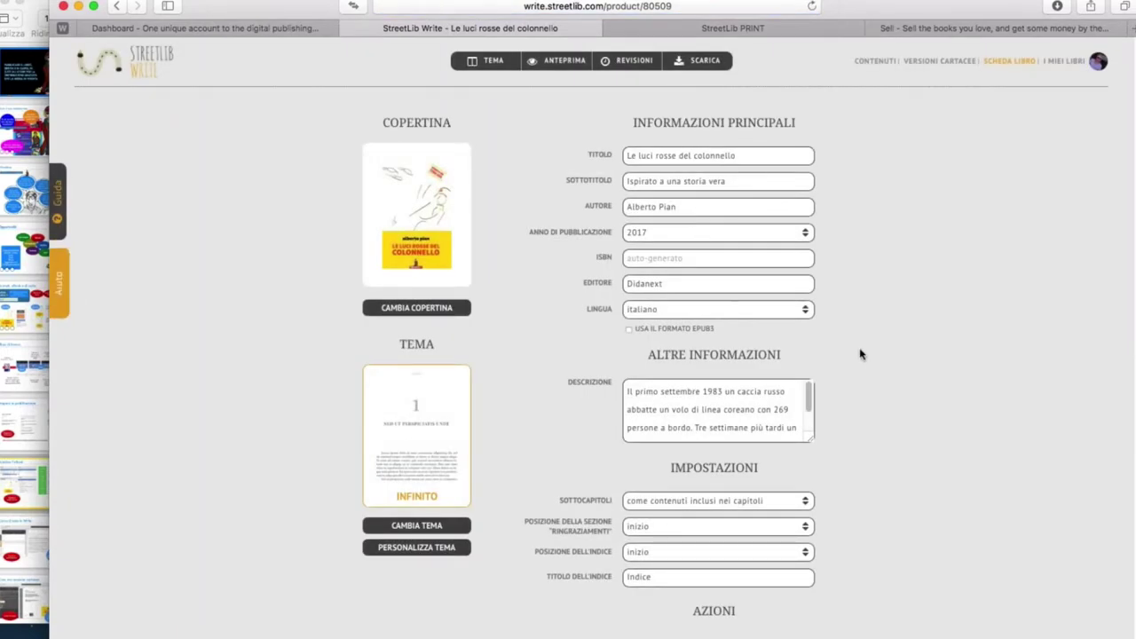
{"action": "scroll", "coordinate": [858, 354], "scroll_direction": "up", "scroll_amount": 3, "text": "ctrl"}
{"action": "scroll", "coordinate": [859, 354], "scroll_direction": "up", "scroll_amount": 2}
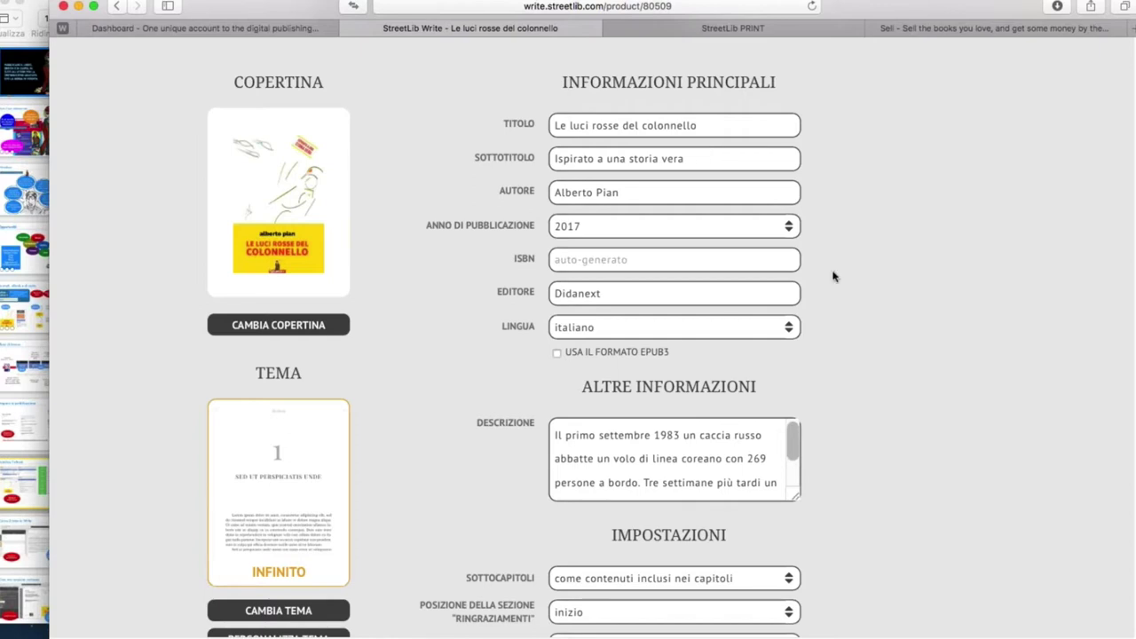
{"action": "scroll", "coordinate": [833, 276], "scroll_direction": "down", "scroll_amount": 2}
{"action": "scroll", "coordinate": [833, 276], "scroll_direction": "down", "scroll_amount": 8}
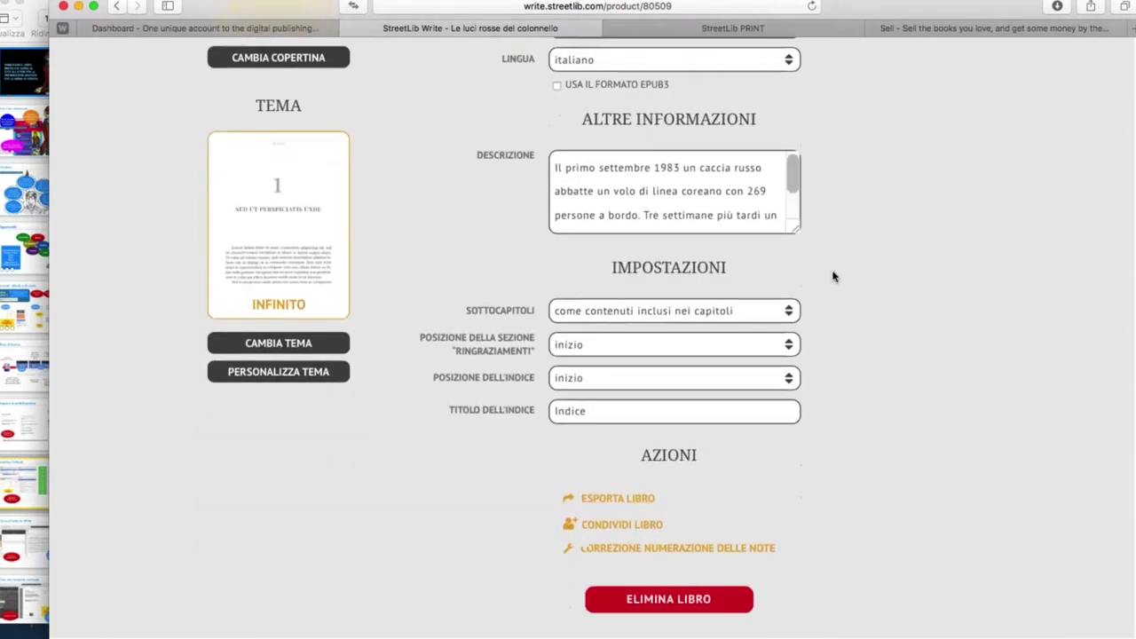
{"action": "scroll", "coordinate": [833, 275], "scroll_direction": "down", "scroll_amount": 3}
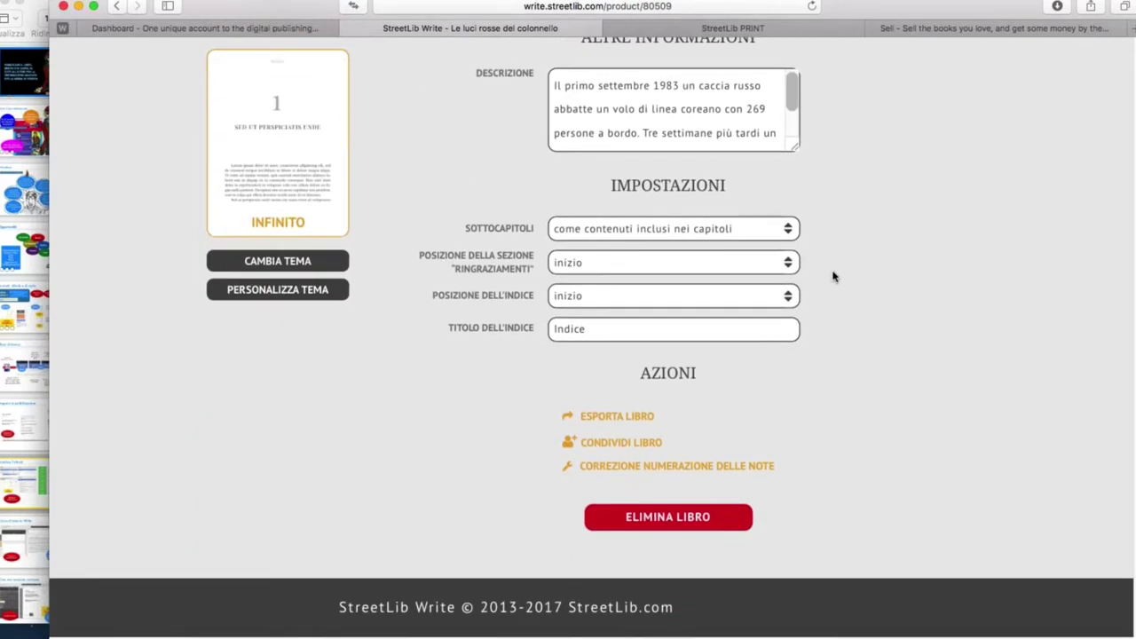
{"action": "scroll", "coordinate": [834, 276], "scroll_direction": "up", "scroll_amount": 12}
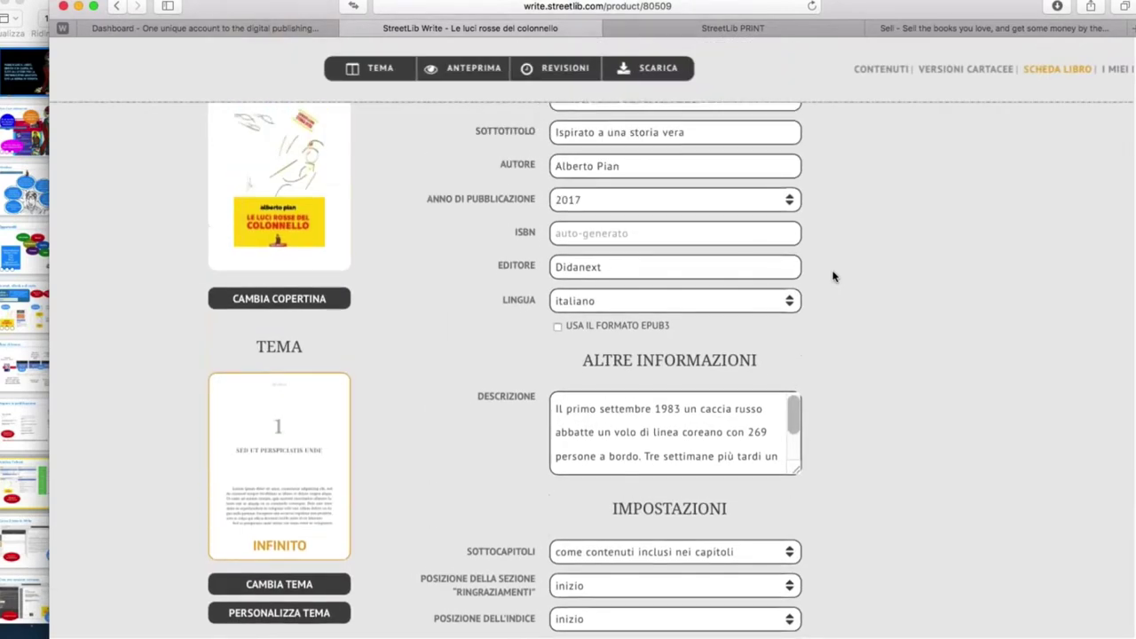
- View the book's cover image enlarged and close it
{"action": "mouse_move", "coordinate": [305, 279]}
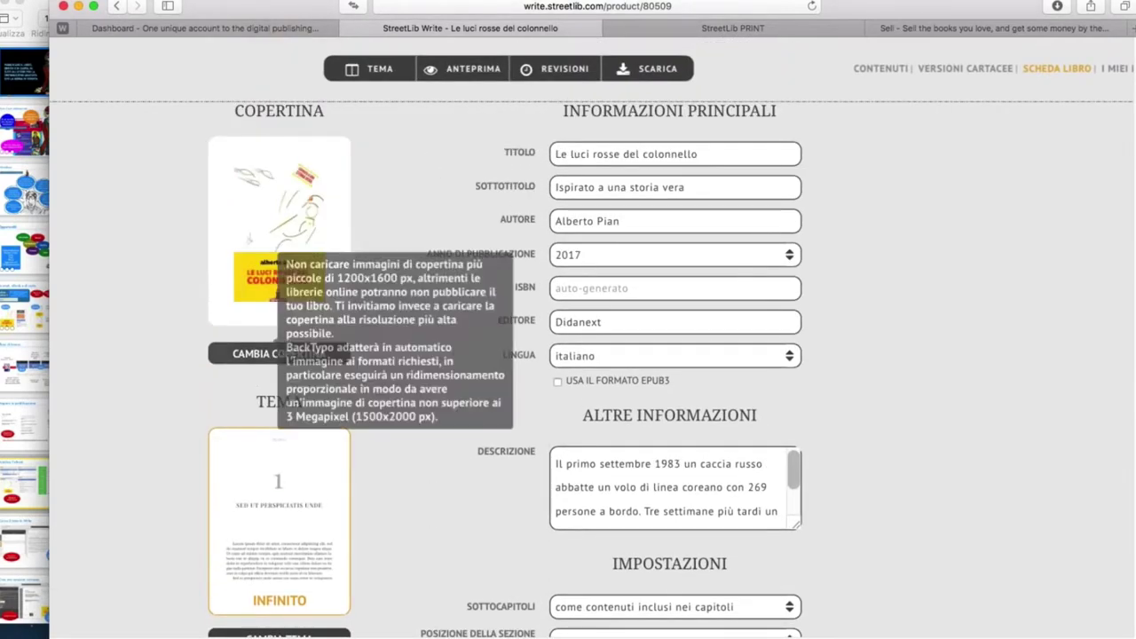
{"action": "left_click", "coordinate": [269, 273]}
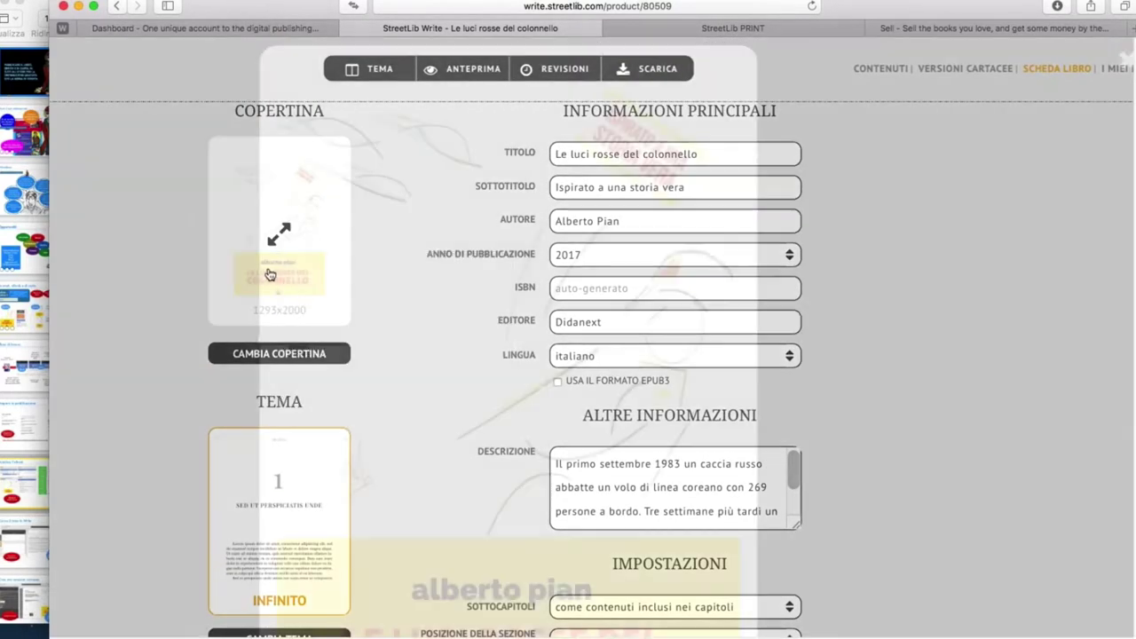
{"action": "left_click", "coordinate": [1123, 62]}
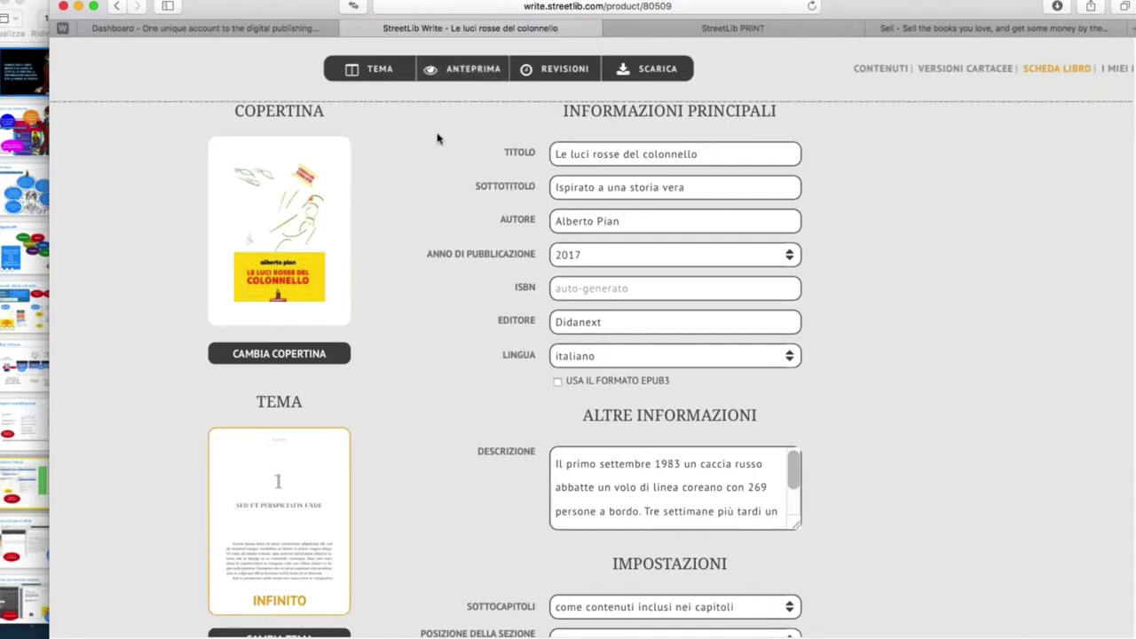
- Open the book's Temi gallery and browse the available themes, returning to the active Infinito theme
{"action": "left_click", "coordinate": [371, 71]}
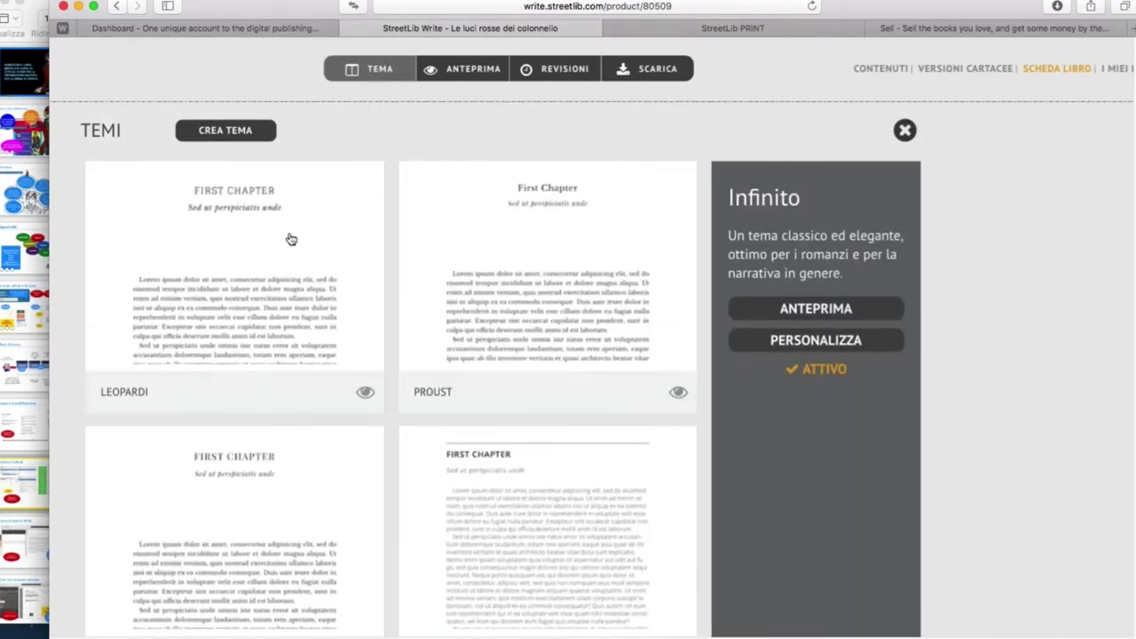
{"action": "scroll", "coordinate": [345, 326], "scroll_direction": "down", "scroll_amount": 2}
{"action": "scroll", "coordinate": [345, 327], "scroll_direction": "down", "scroll_amount": 3}
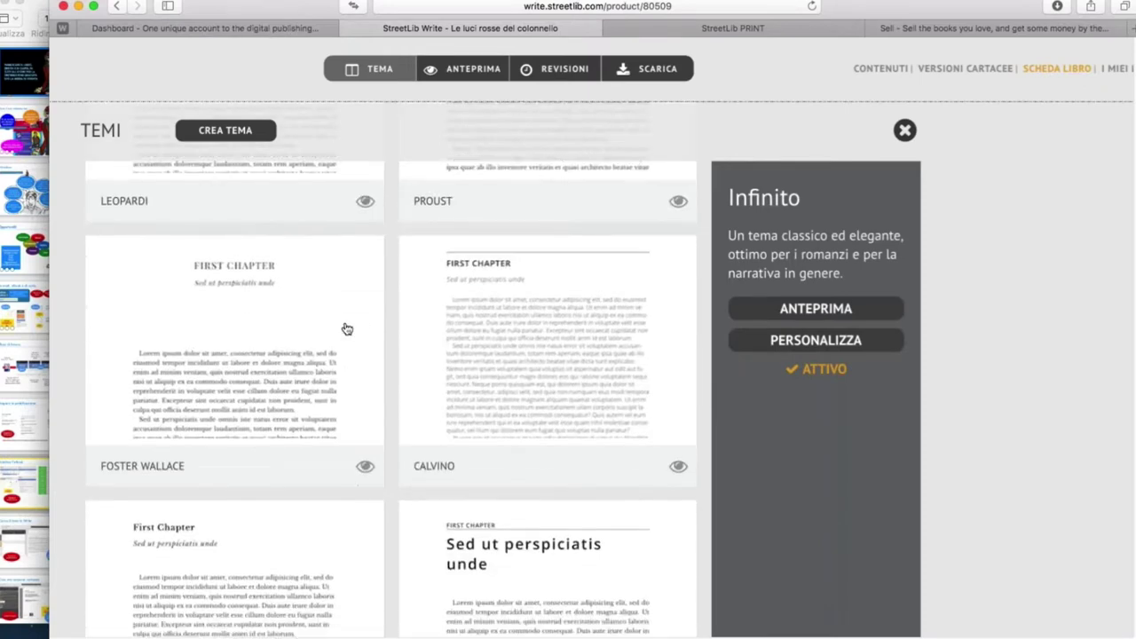
{"action": "scroll", "coordinate": [470, 328], "scroll_direction": "down", "scroll_amount": 5}
{"action": "scroll", "coordinate": [470, 328], "scroll_direction": "down", "scroll_amount": 10}
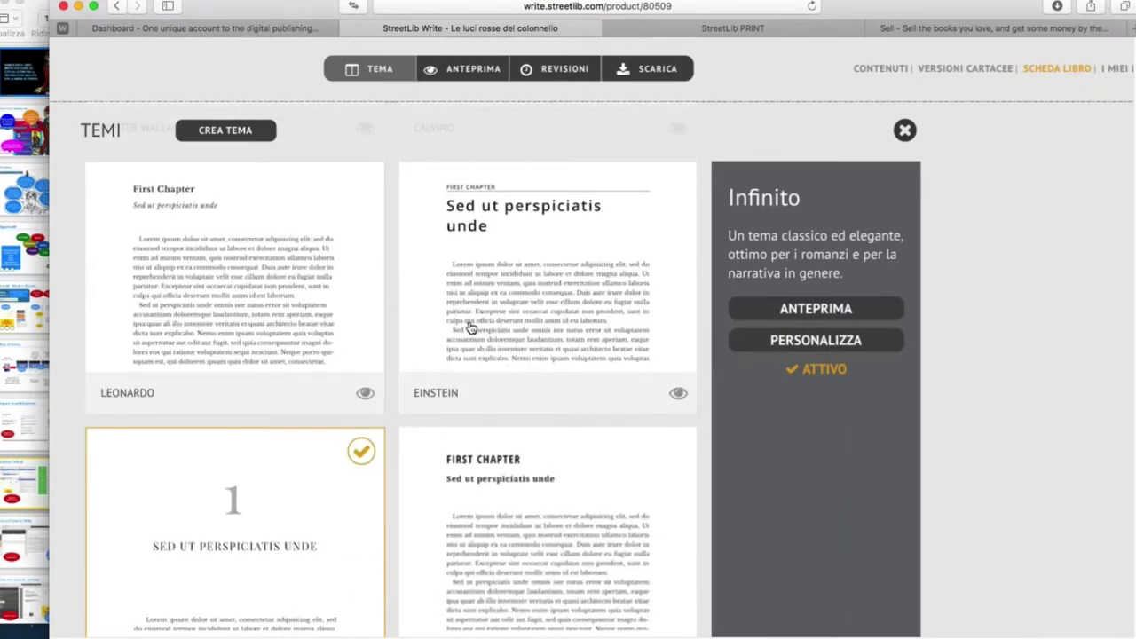
{"action": "scroll", "coordinate": [391, 380], "scroll_direction": "down", "scroll_amount": 10}
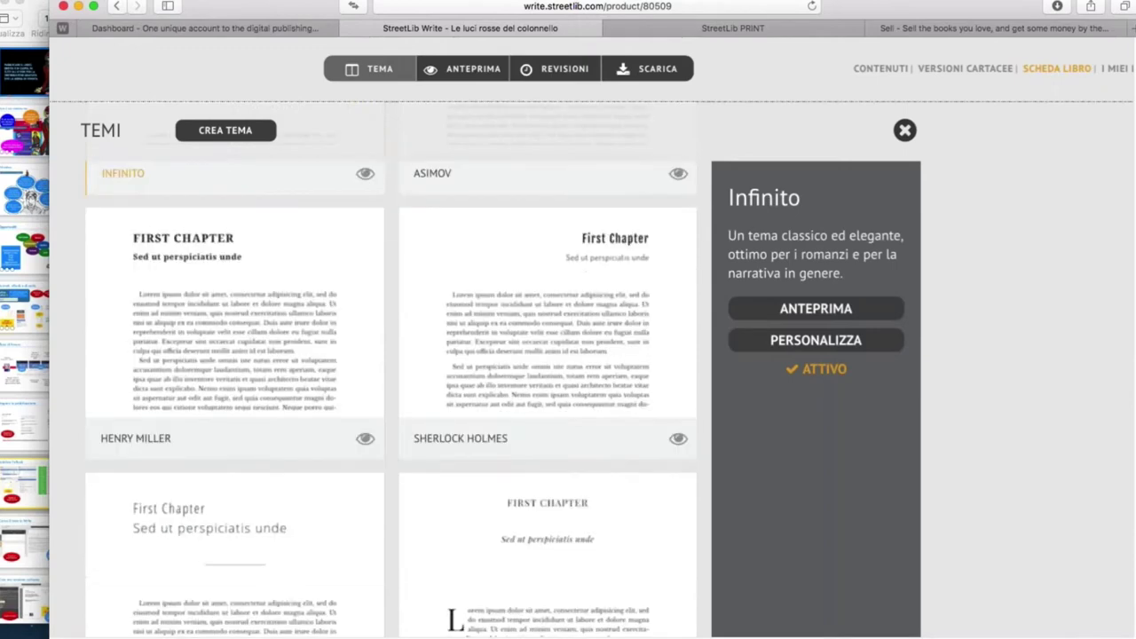
{"action": "scroll", "coordinate": [391, 381], "scroll_direction": "down", "scroll_amount": 3}
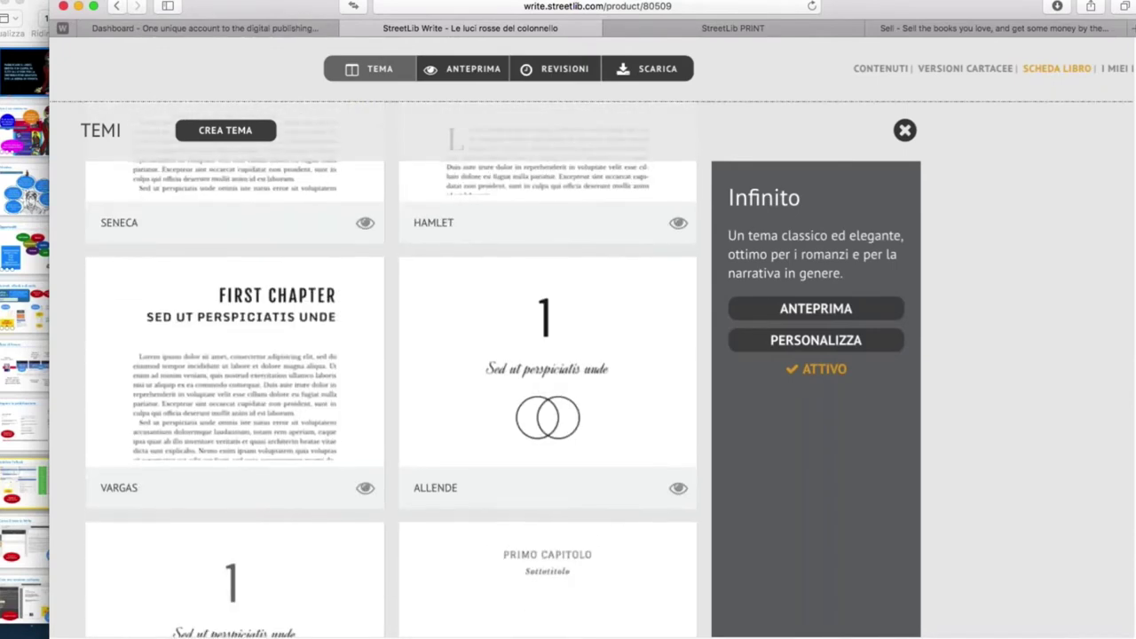
{"action": "scroll", "coordinate": [391, 380], "scroll_direction": "up", "scroll_amount": 15}
{"action": "scroll", "coordinate": [392, 380], "scroll_direction": "up", "scroll_amount": 5}
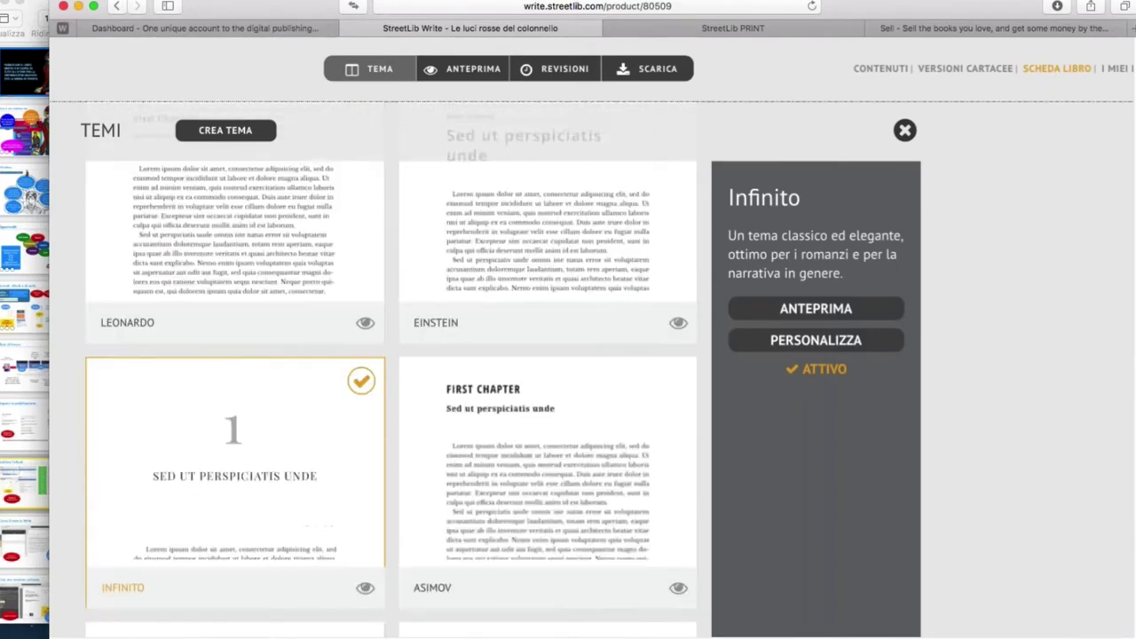
- Leave the theme gallery, reload the book list and reopen the Scheda libro of Le luci rosse del colonnello
{"action": "left_click", "coordinate": [118, 7]}
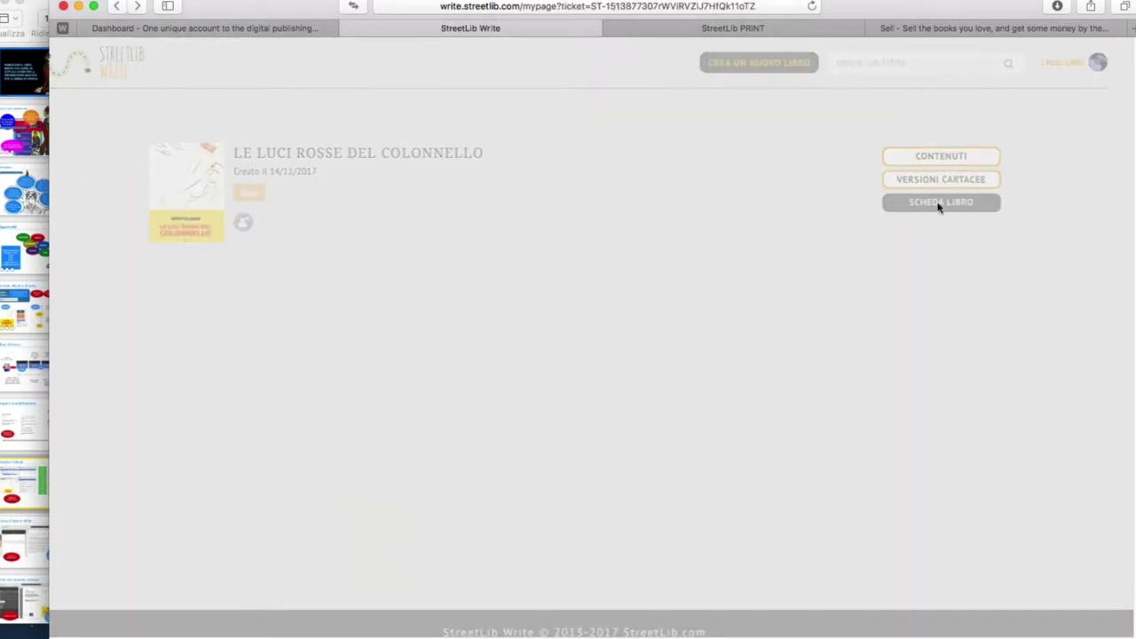
{"action": "left_click", "coordinate": [140, 5]}
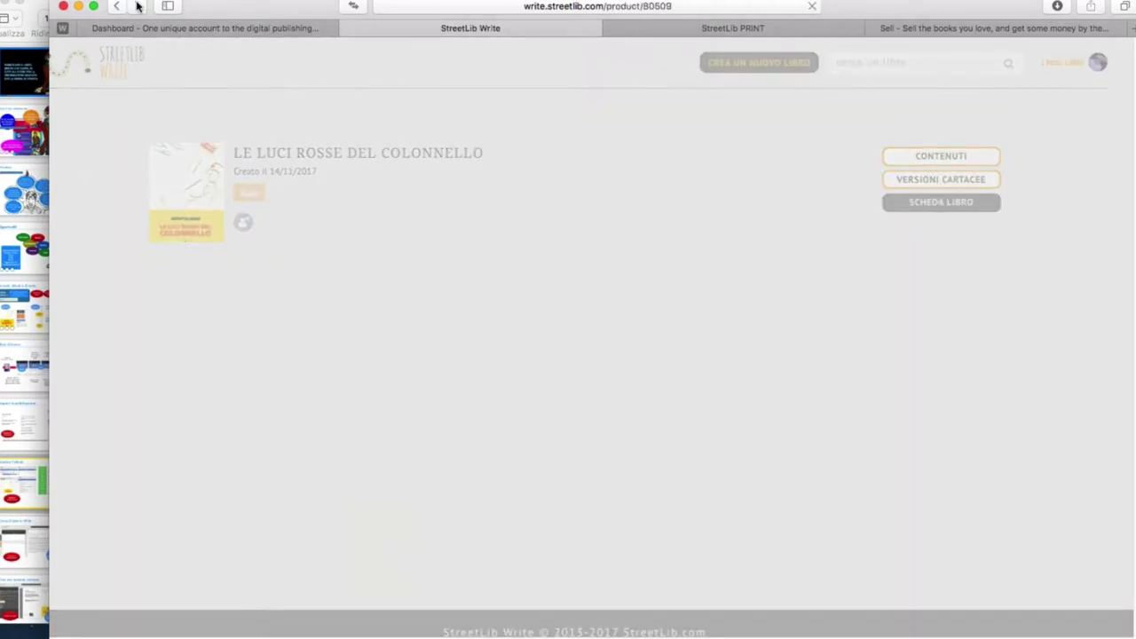
{"action": "scroll", "coordinate": [547, 83], "scroll_direction": "up", "scroll_amount": 1}
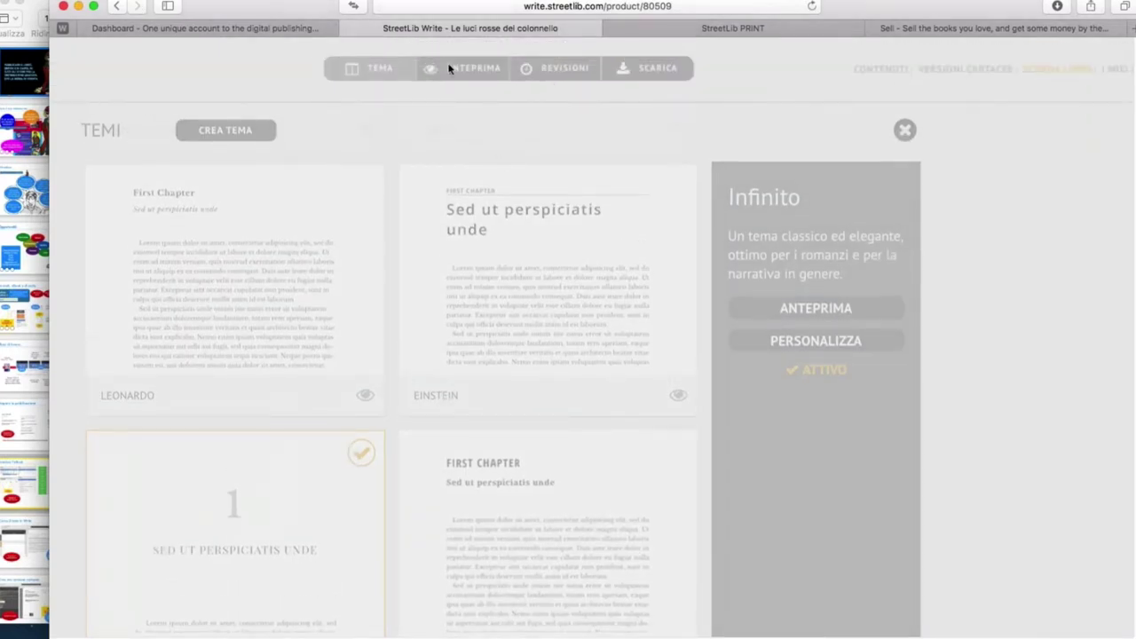
{"action": "left_click", "coordinate": [119, 7]}
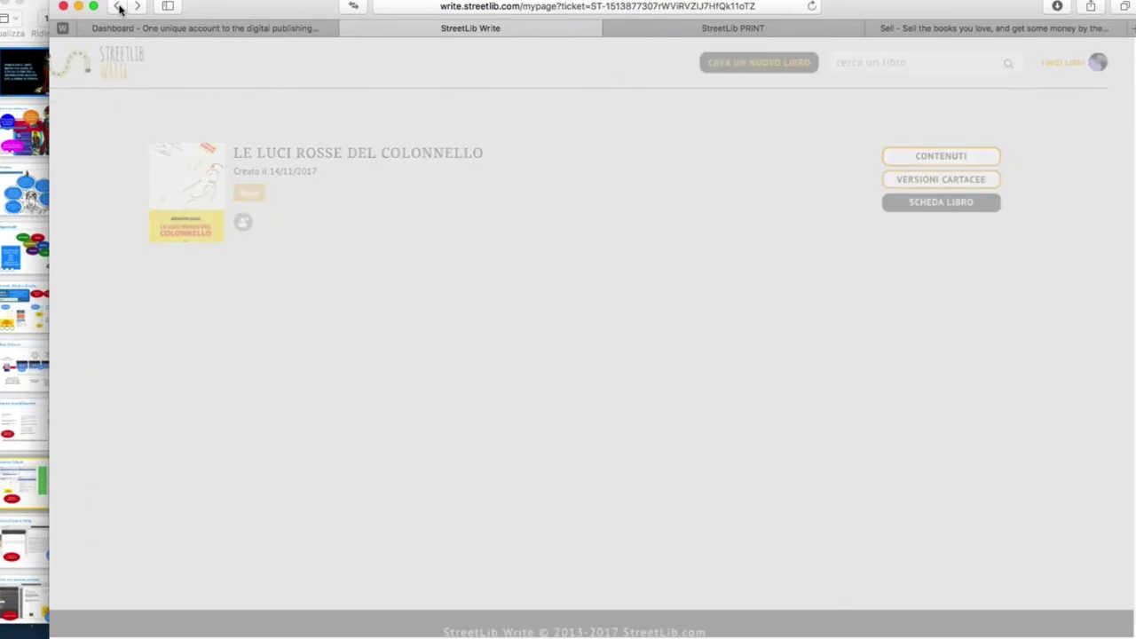
{"action": "left_click", "coordinate": [811, 6]}
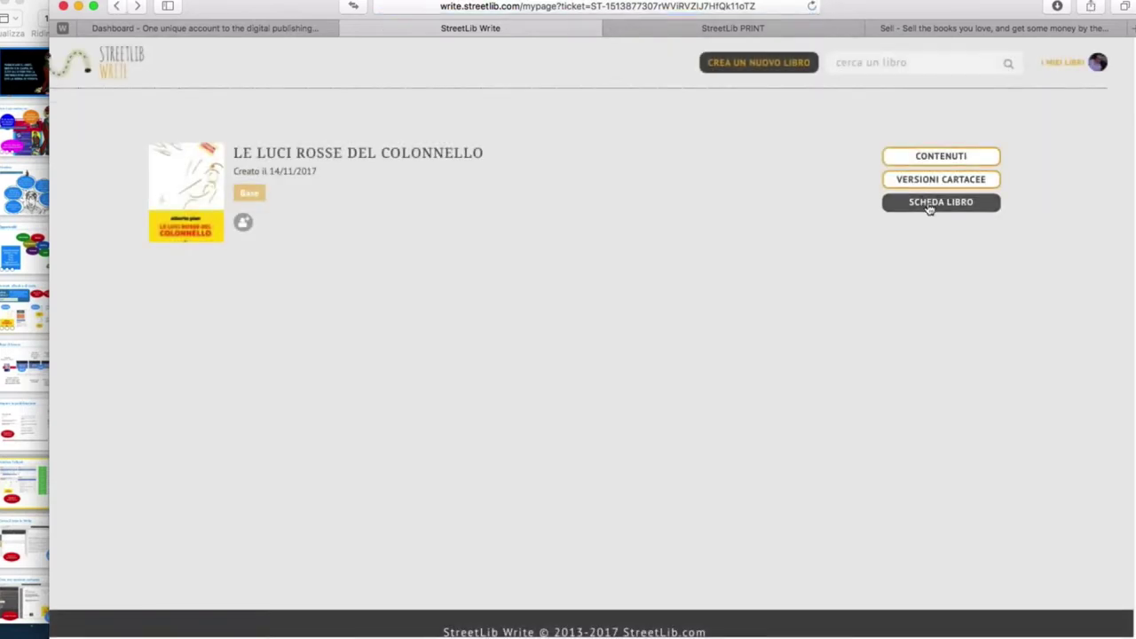
{"action": "left_click", "coordinate": [922, 207]}
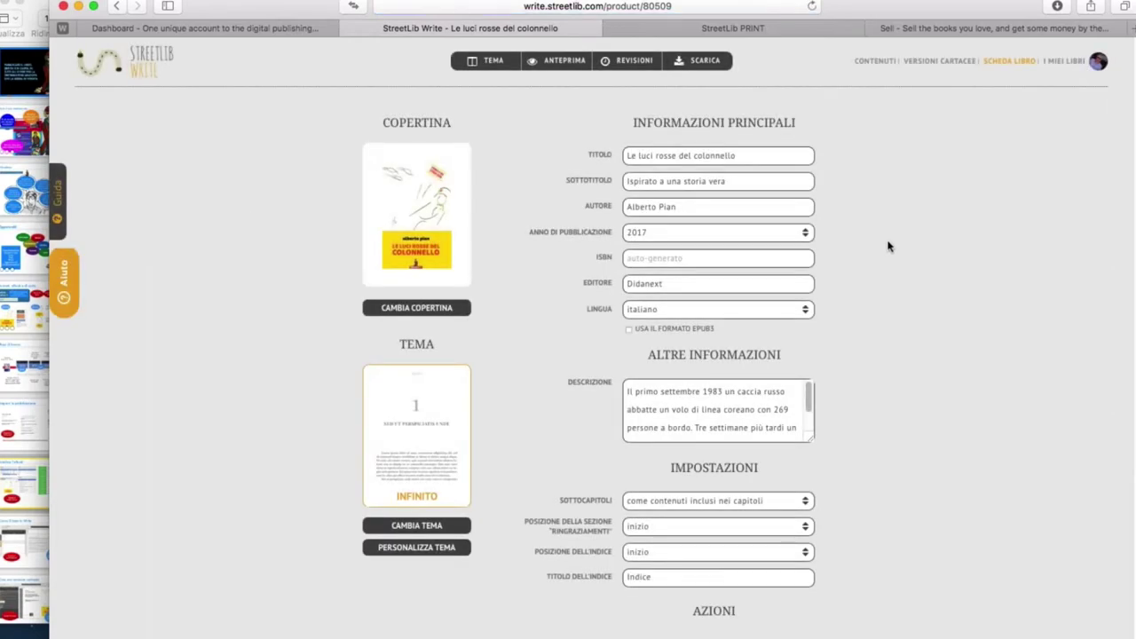
{"action": "scroll", "coordinate": [888, 246], "scroll_direction": "down", "scroll_amount": 3}
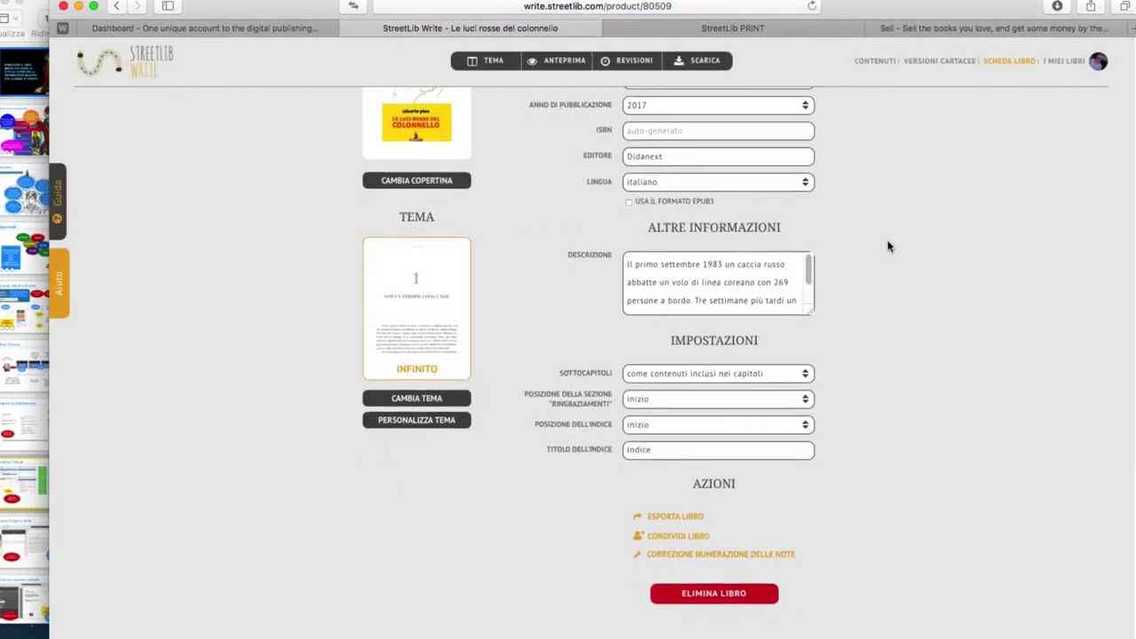
{"action": "scroll", "coordinate": [888, 247], "scroll_direction": "up", "scroll_amount": 2}
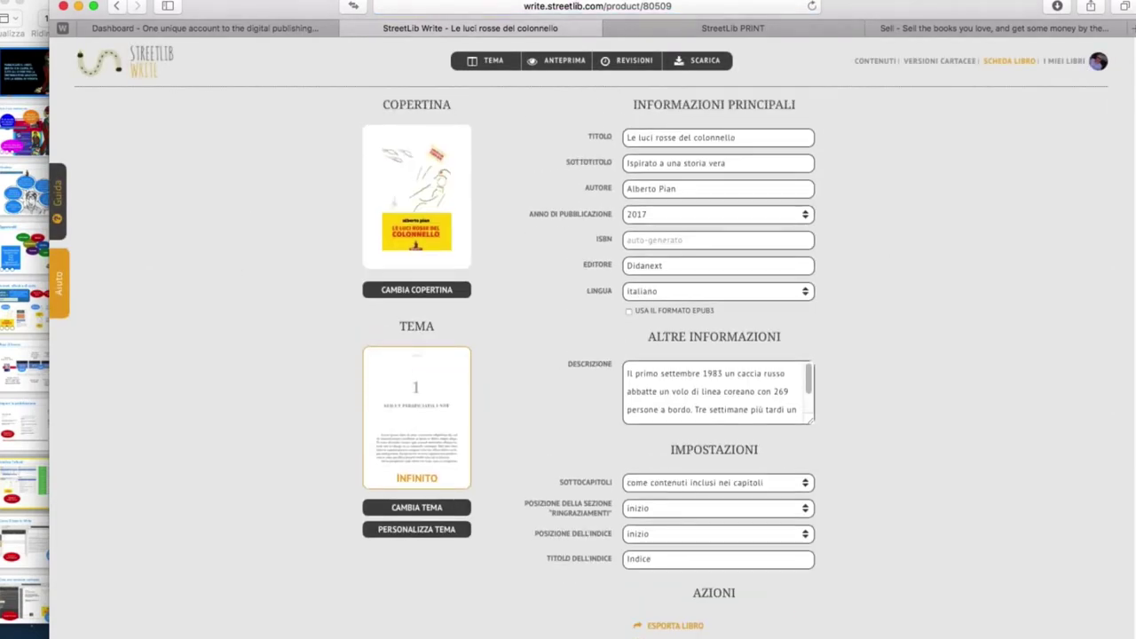
{"action": "scroll", "coordinate": [589, 365], "scroll_direction": "up", "scroll_amount": 1}
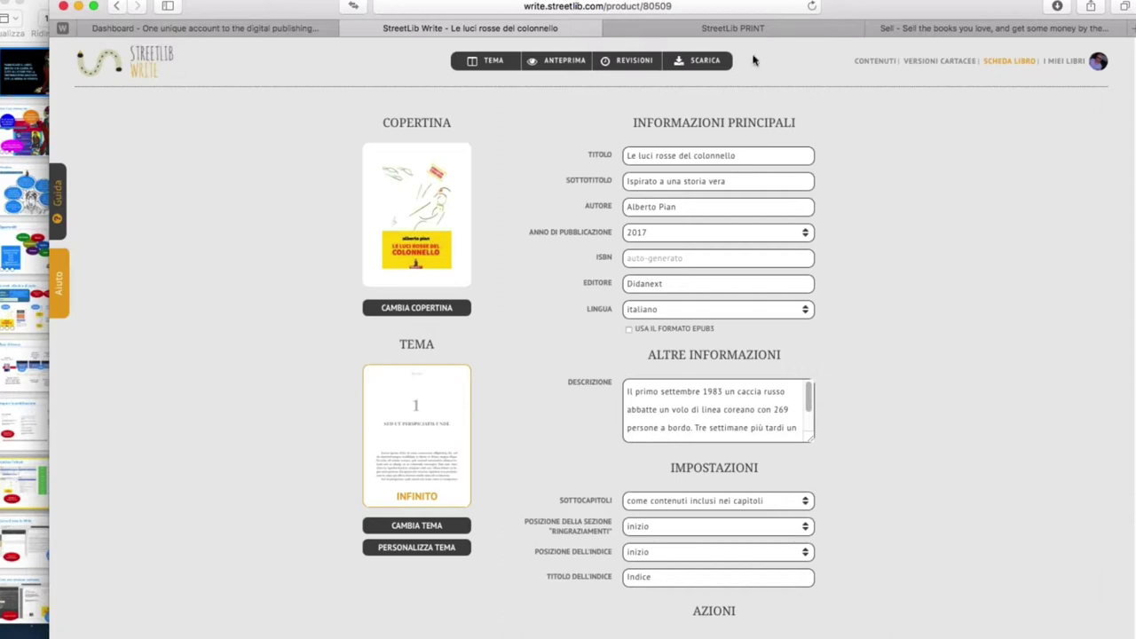
- Bring up the download formats for the book and choose PDF to show its export options
{"action": "left_click", "coordinate": [708, 64]}
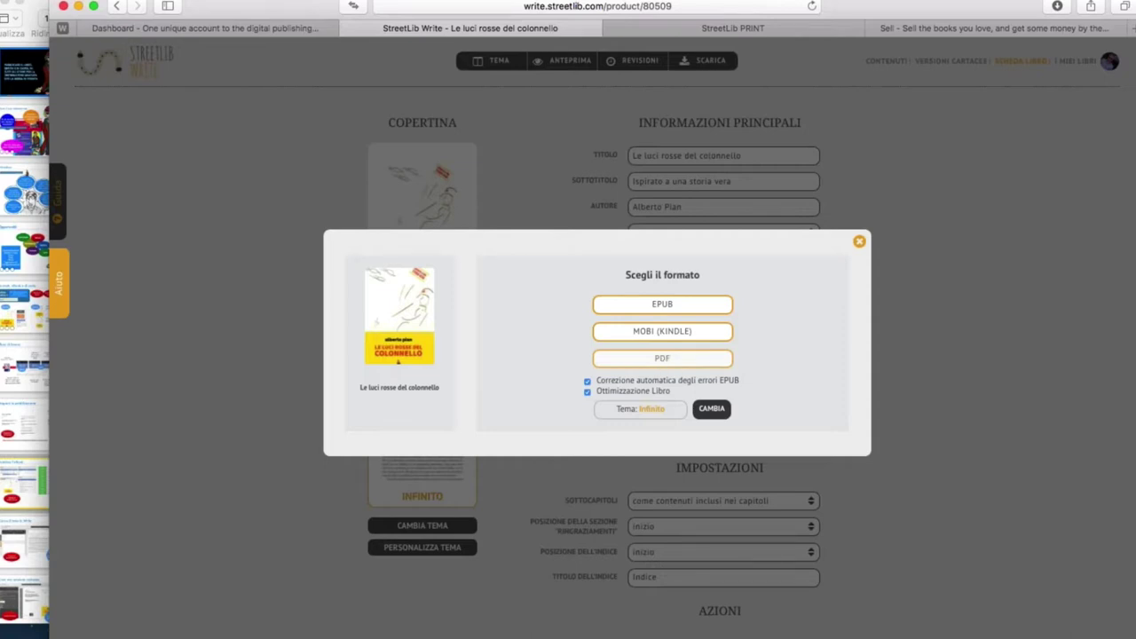
{"action": "scroll", "coordinate": [690, 350], "scroll_direction": "up", "scroll_amount": 5}
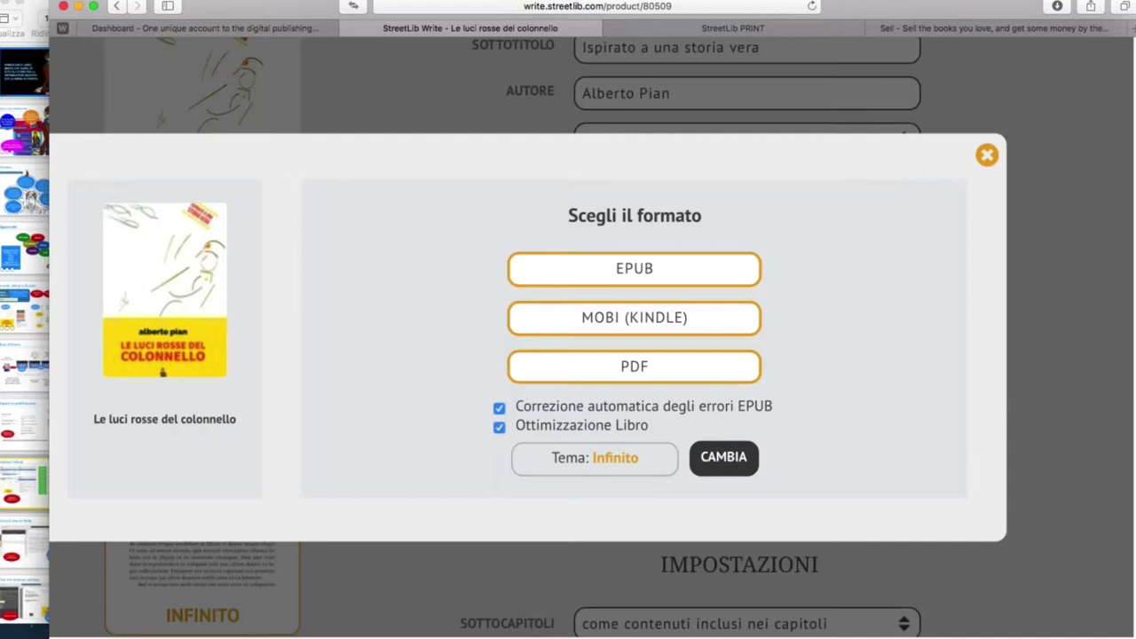
{"action": "left_click", "coordinate": [641, 373]}
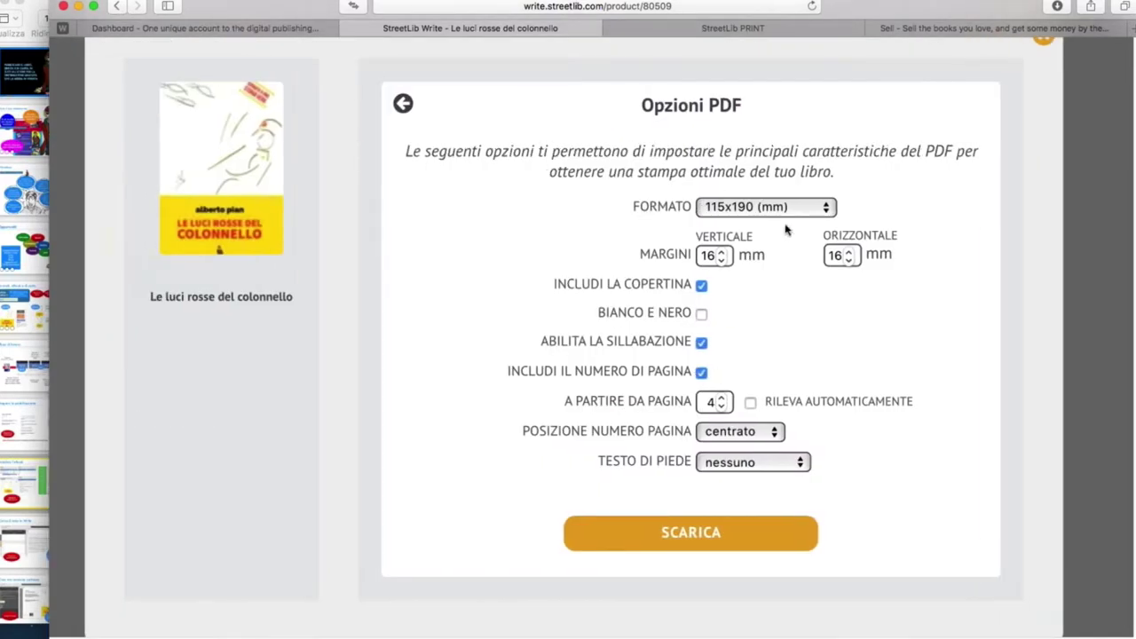
- Examine the page formats offered for the PDF, keeping 115x190 (mm)
{"action": "left_click", "coordinate": [823, 208]}
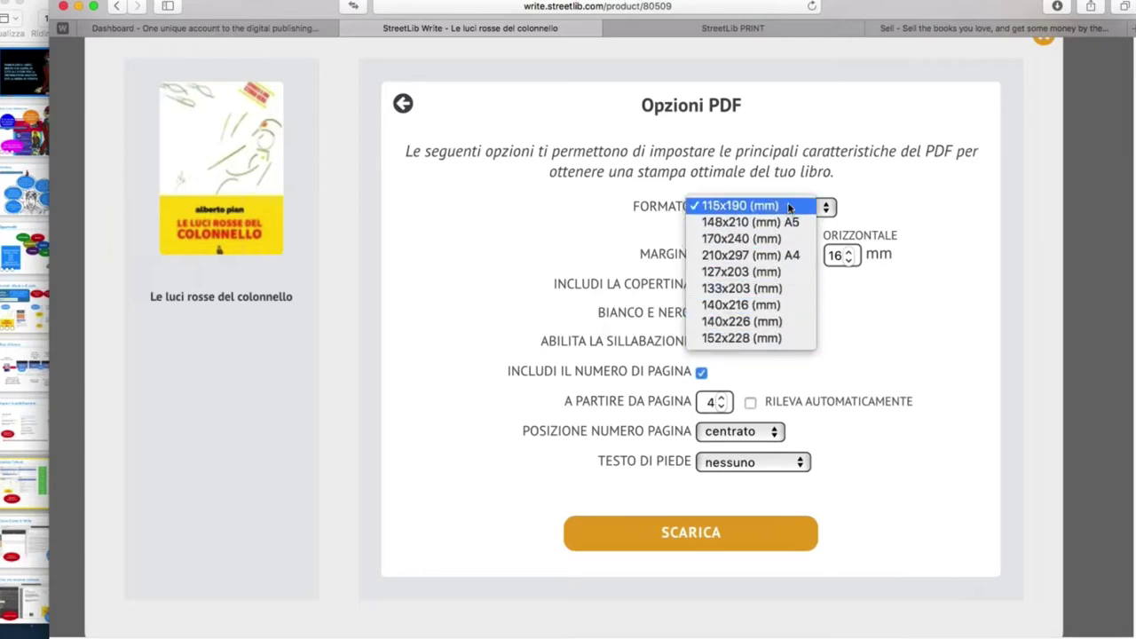
{"action": "left_click", "coordinate": [880, 199]}
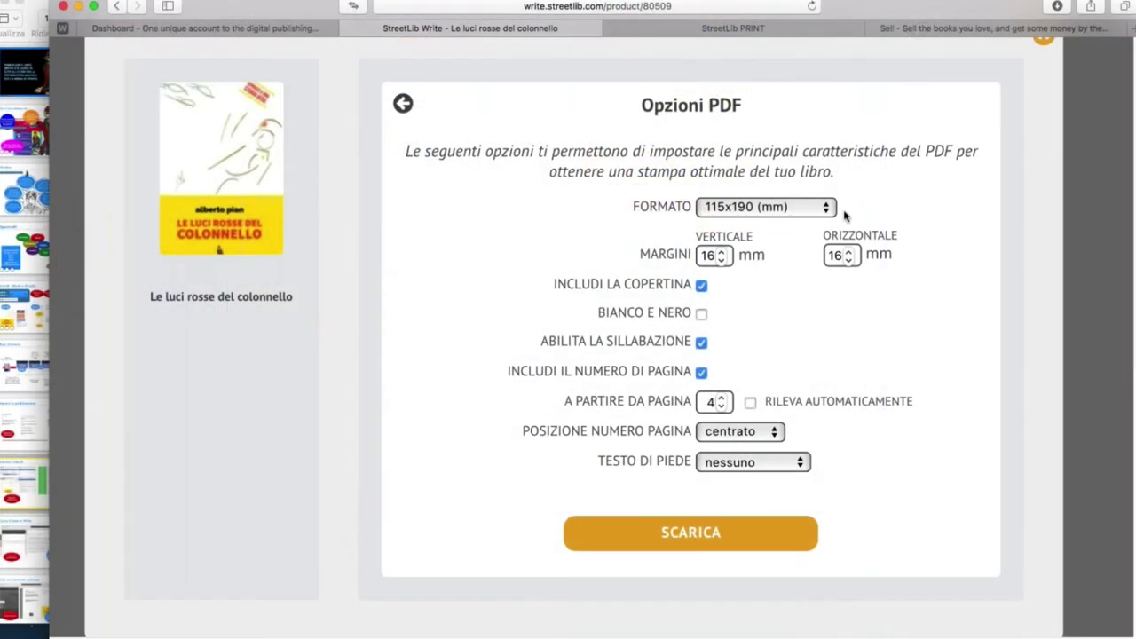
{"action": "left_click", "coordinate": [827, 208]}
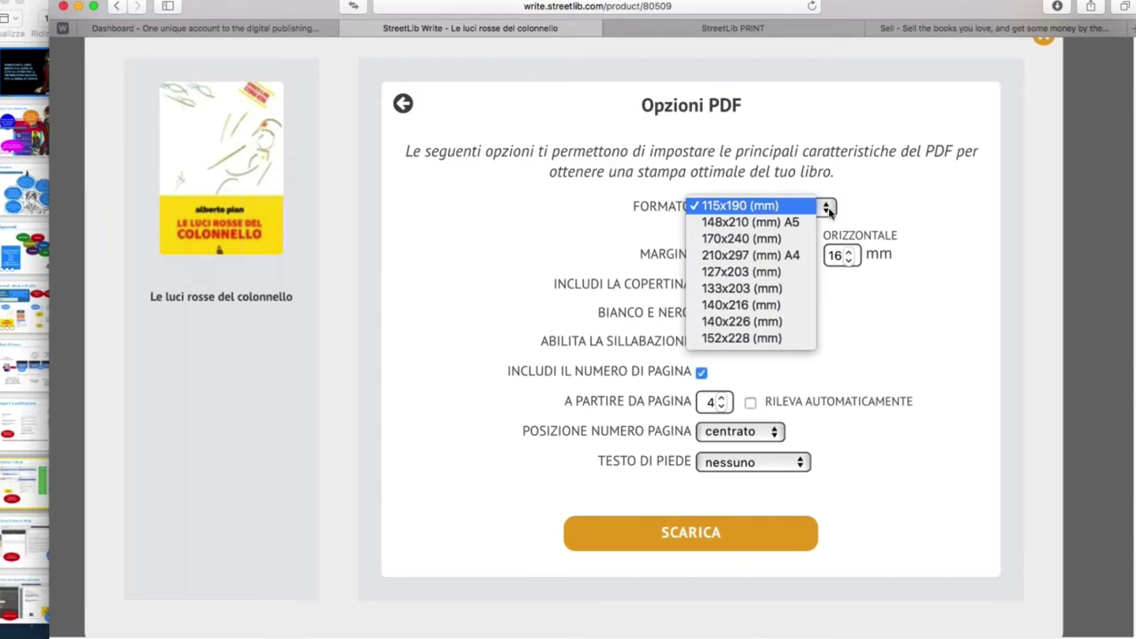
{"action": "left_click", "coordinate": [923, 205]}
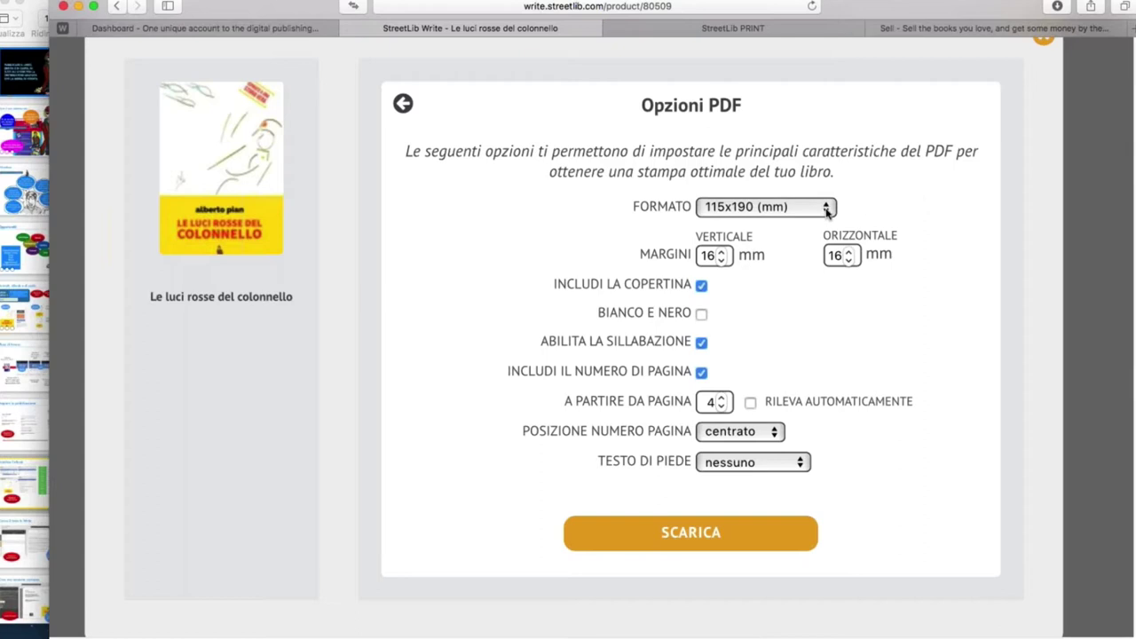
{"action": "left_click", "coordinate": [827, 211]}
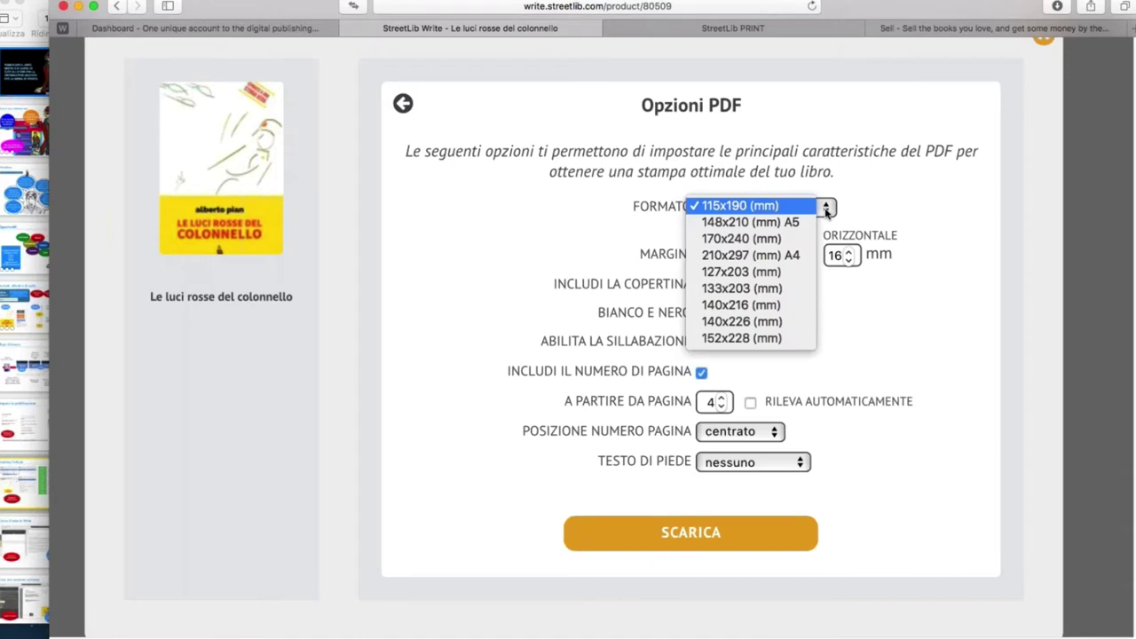
{"action": "left_click", "coordinate": [918, 209]}
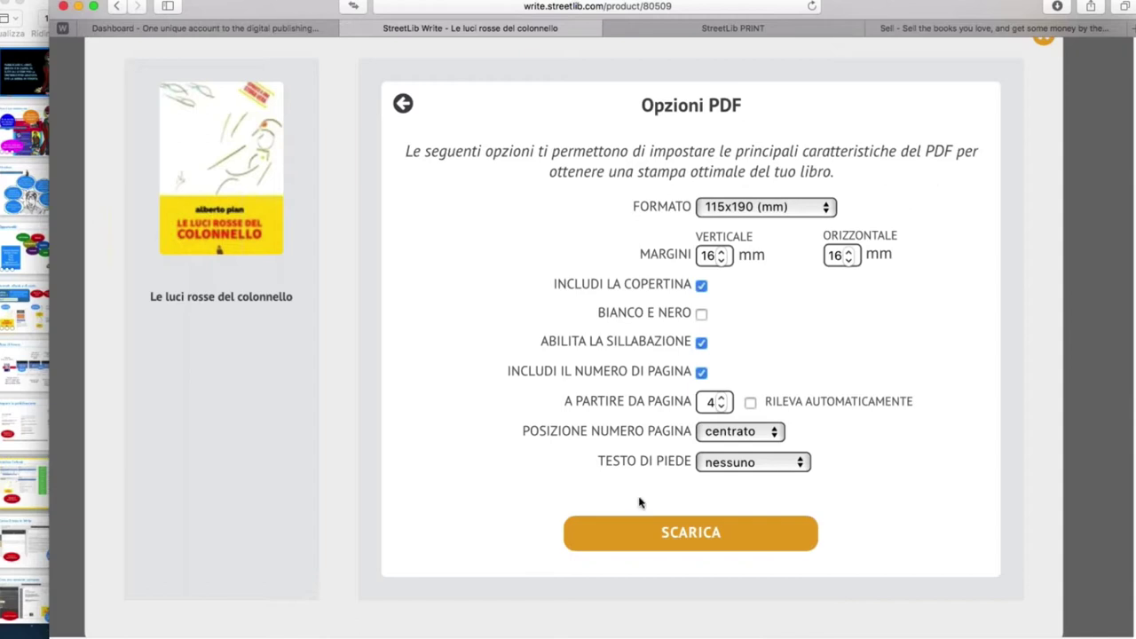
- Download the book as a PDF with the current options and open the newest downloaded LeLuciRosseDelColonnello_Infinito.pdf
{"action": "left_click", "coordinate": [678, 534]}
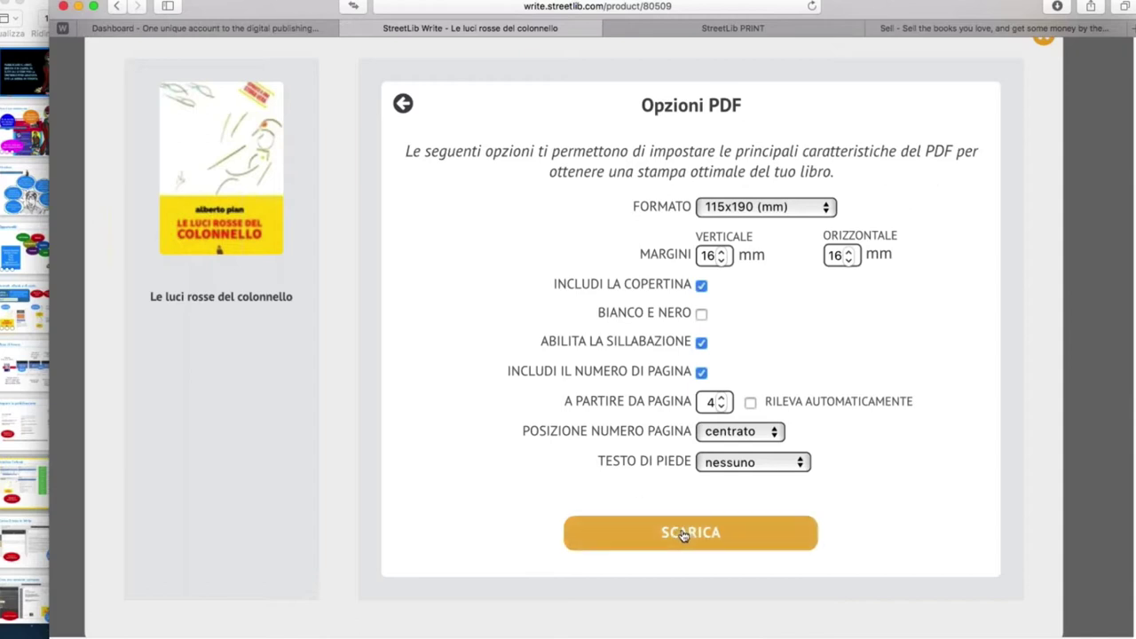
{"action": "left_click", "coordinate": [1057, 6]}
{"action": "left_click", "coordinate": [1026, 76]}
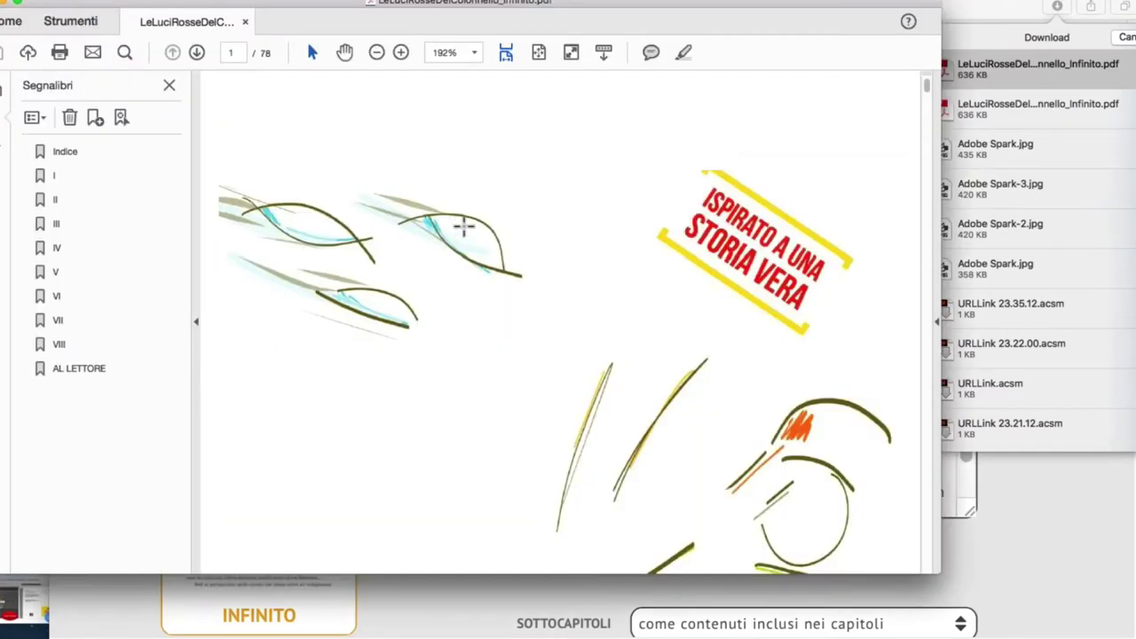
- Look over the PDF's opening pages in Adobe Acrobat Pro DC and set the page zoom to 75%
{"action": "scroll", "coordinate": [463, 225], "scroll_direction": "down", "scroll_amount": 15}
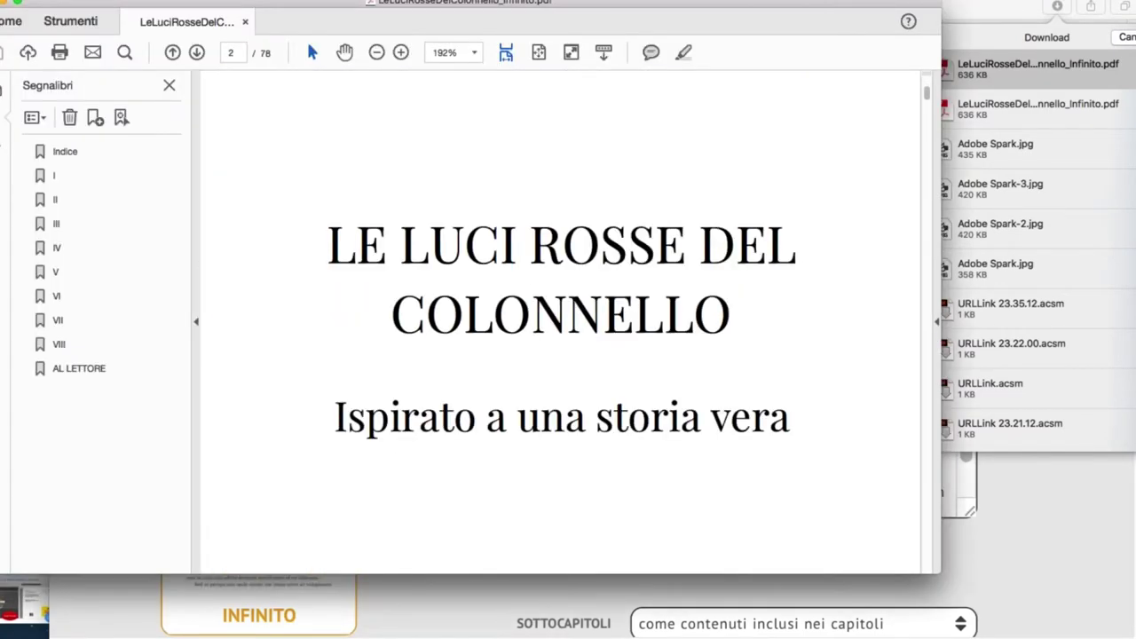
{"action": "scroll", "coordinate": [401, 157], "scroll_direction": "up", "scroll_amount": 2}
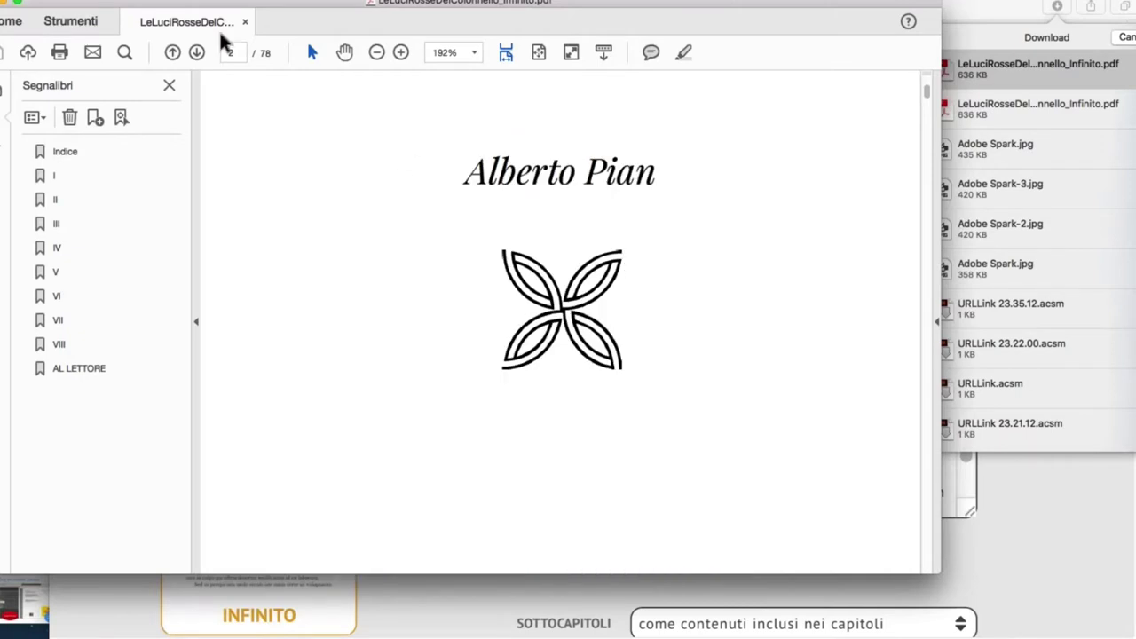
{"action": "left_click", "coordinate": [474, 53]}
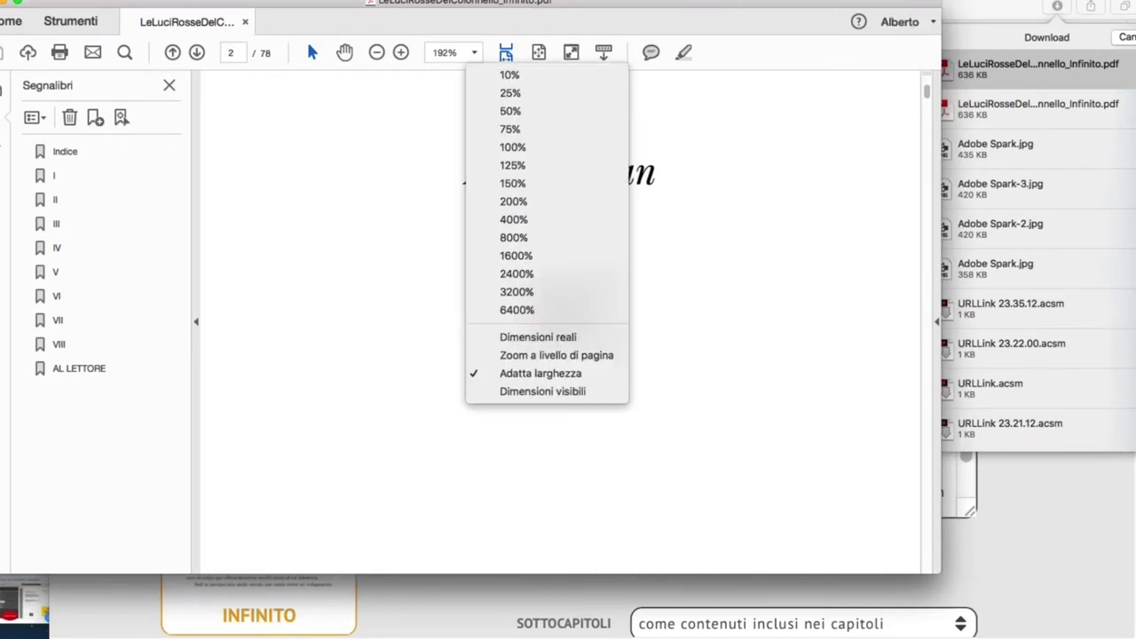
{"action": "left_click", "coordinate": [502, 130]}
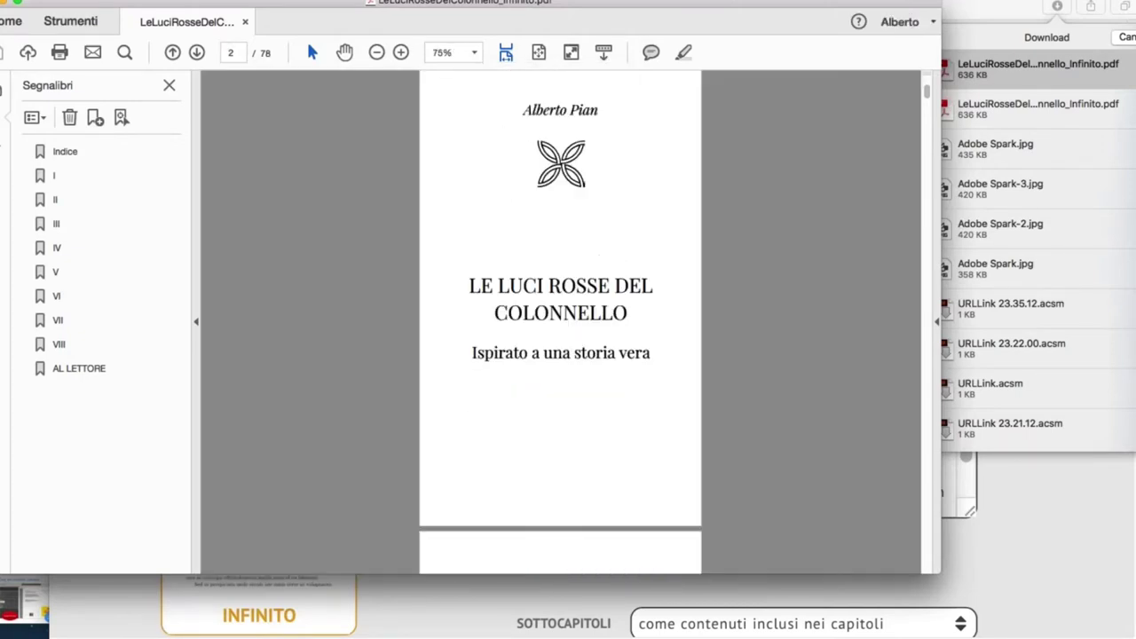
- Examine the PDF's title page, copyright page, index, dedication and first chapter pages
{"action": "scroll", "coordinate": [520, 165], "scroll_direction": "up", "scroll_amount": 3}
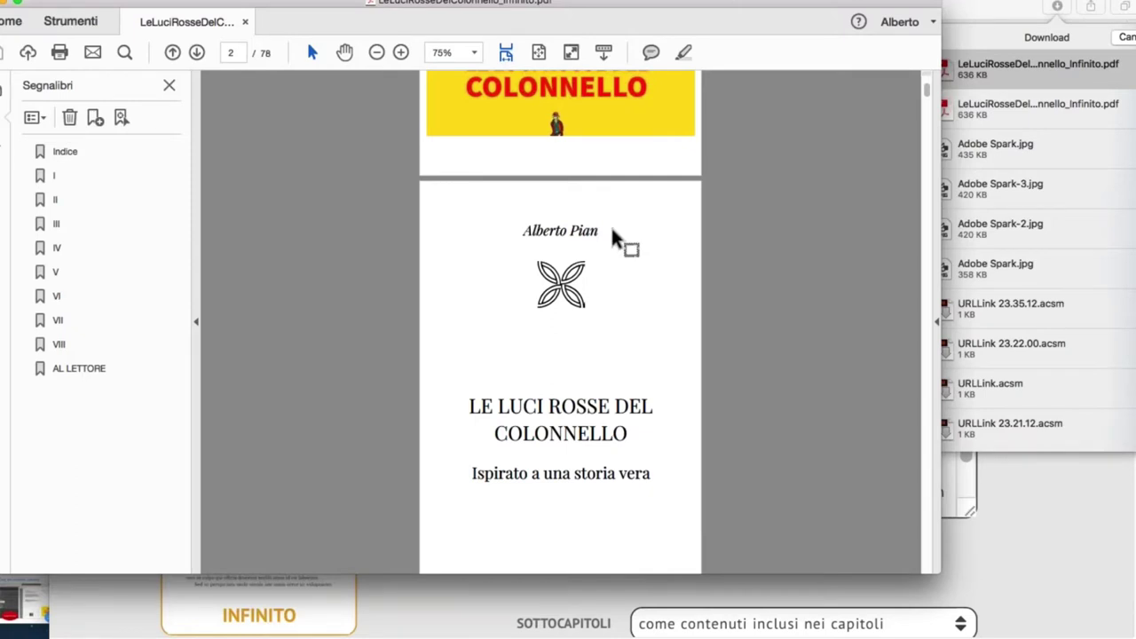
{"action": "scroll", "coordinate": [616, 236], "scroll_direction": "down", "scroll_amount": 5}
{"action": "scroll", "coordinate": [560, 320], "scroll_direction": "down", "scroll_amount": 9}
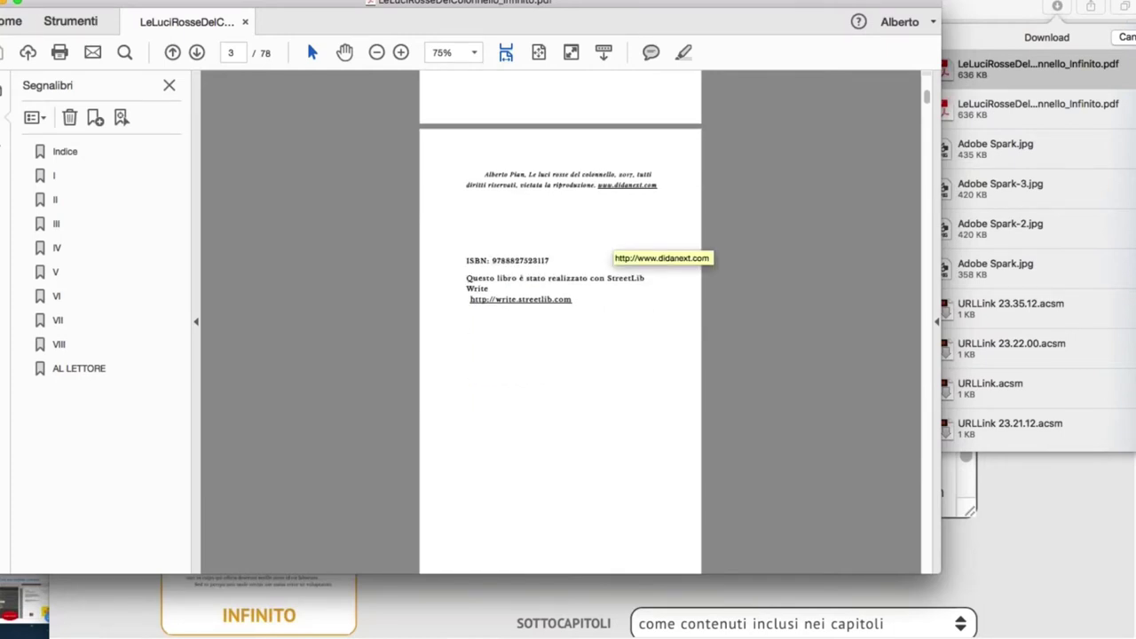
{"action": "scroll", "coordinate": [603, 351], "scroll_direction": "down", "scroll_amount": 18}
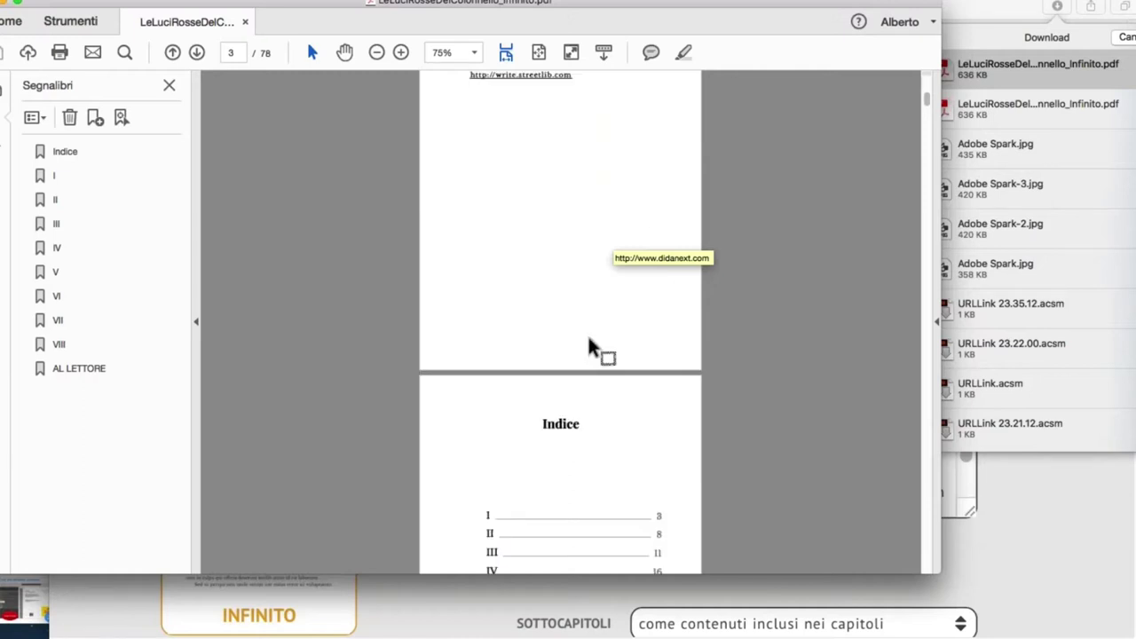
{"action": "scroll", "coordinate": [559, 378], "scroll_direction": "down", "scroll_amount": 14}
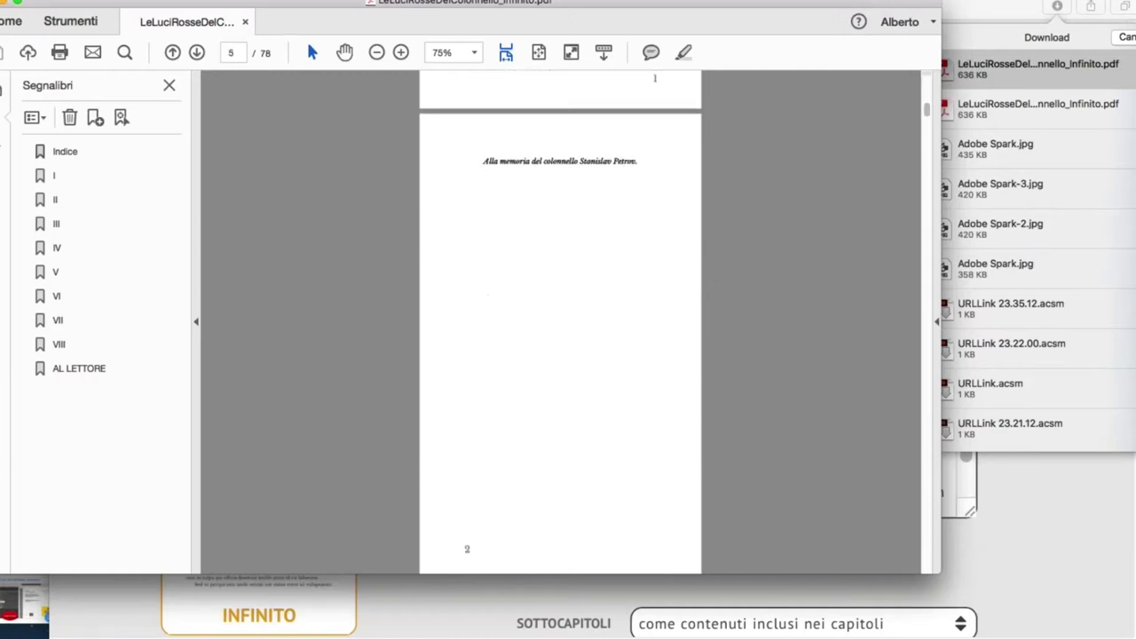
{"action": "scroll", "coordinate": [559, 378], "scroll_direction": "down", "scroll_amount": 15}
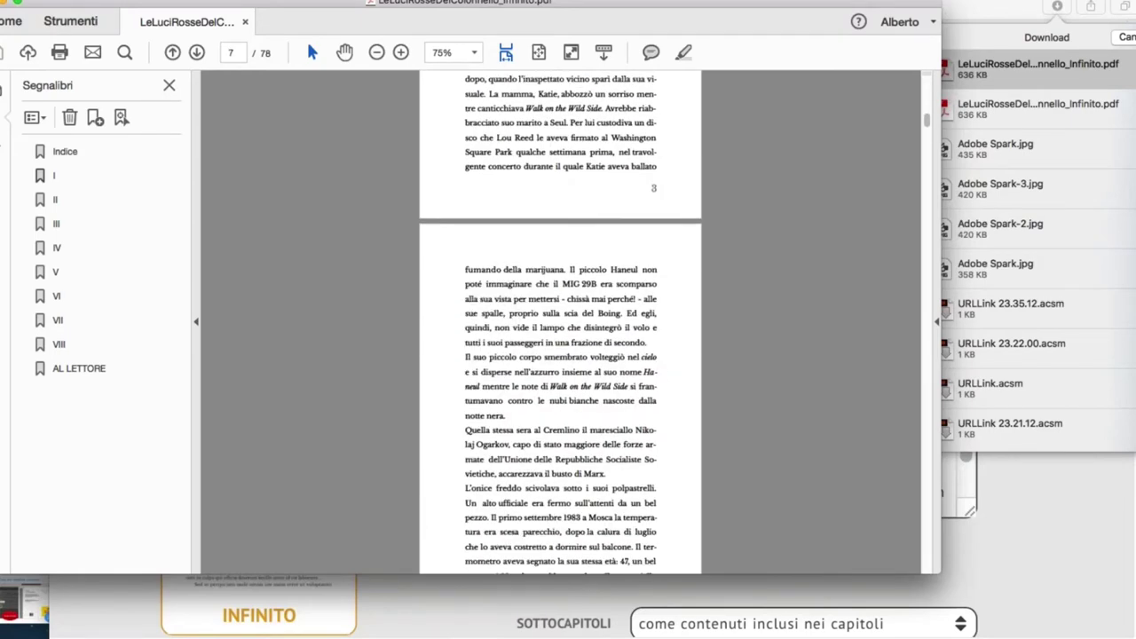
- Quit Adobe Acrobat Pro DC, return to the book's Scheda libro in Safari and close the downloads list
{"action": "left_click", "coordinate": [53, 0]}
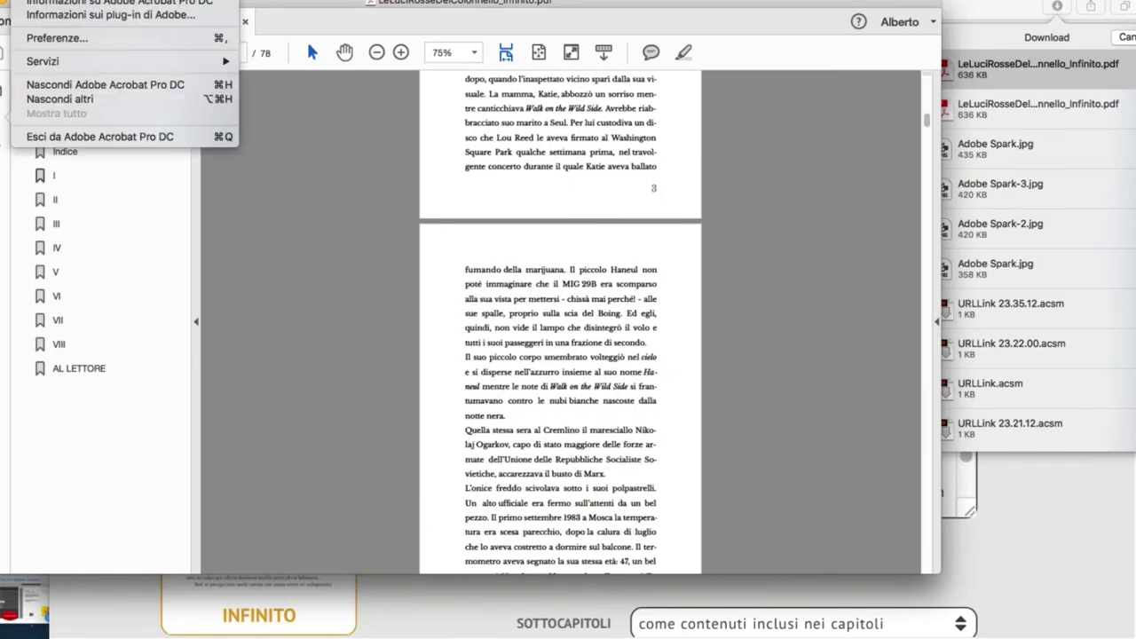
{"action": "left_click", "coordinate": [78, 137]}
{"action": "left_click", "coordinate": [489, 78]}
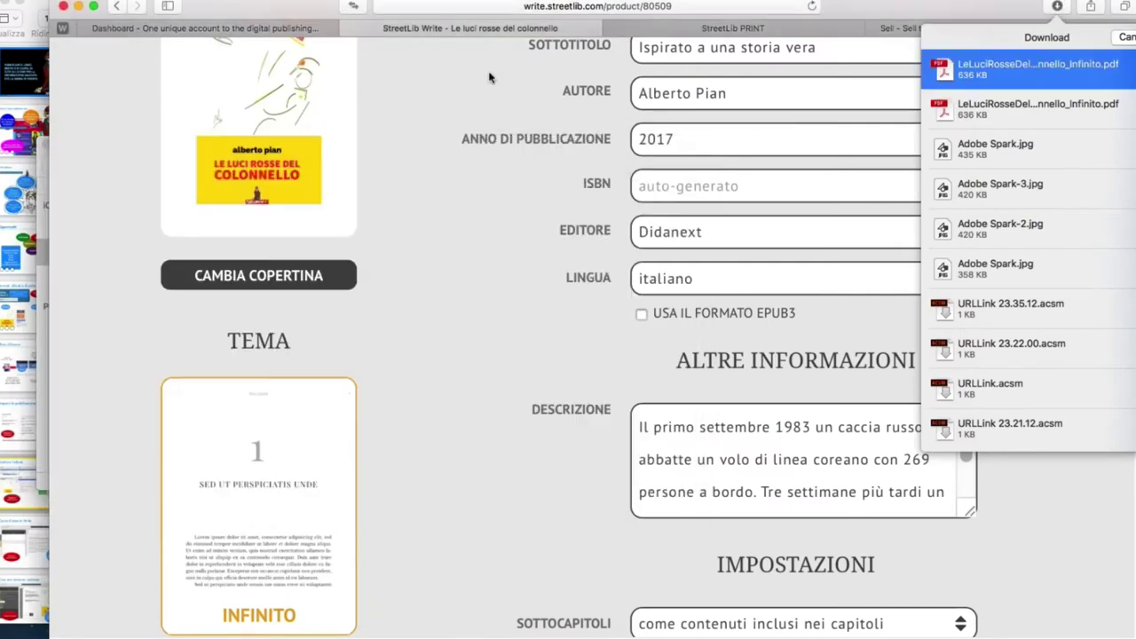
{"action": "scroll", "coordinate": [509, 131], "scroll_direction": "down", "scroll_amount": 5}
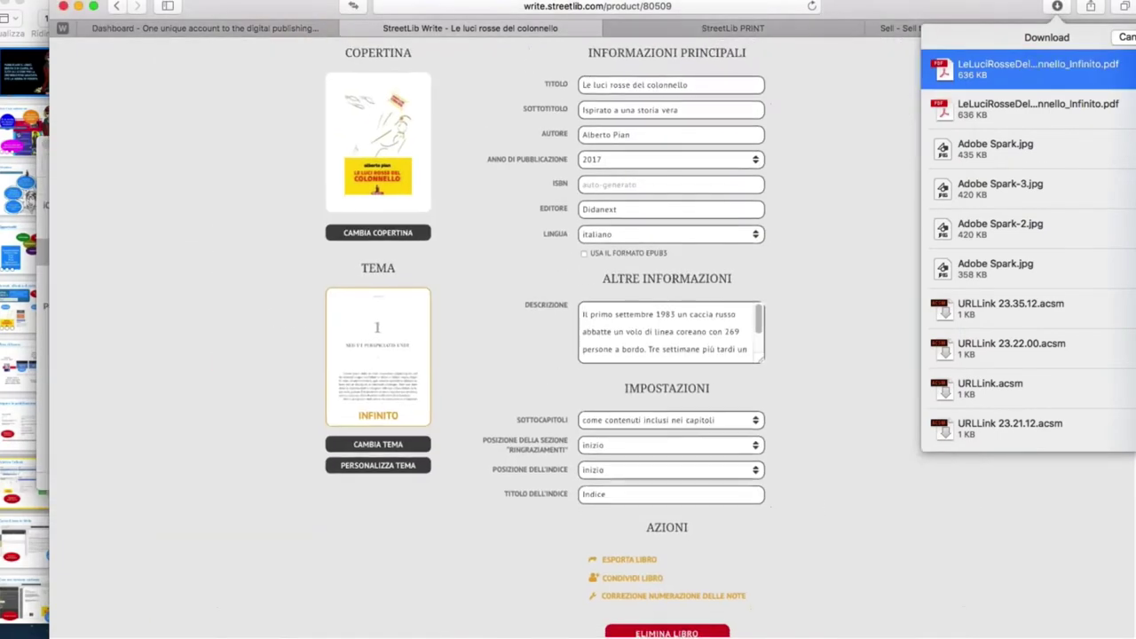
{"action": "left_click", "coordinate": [1028, 3]}
{"action": "scroll", "coordinate": [968, 168], "scroll_direction": "up", "scroll_amount": 3}
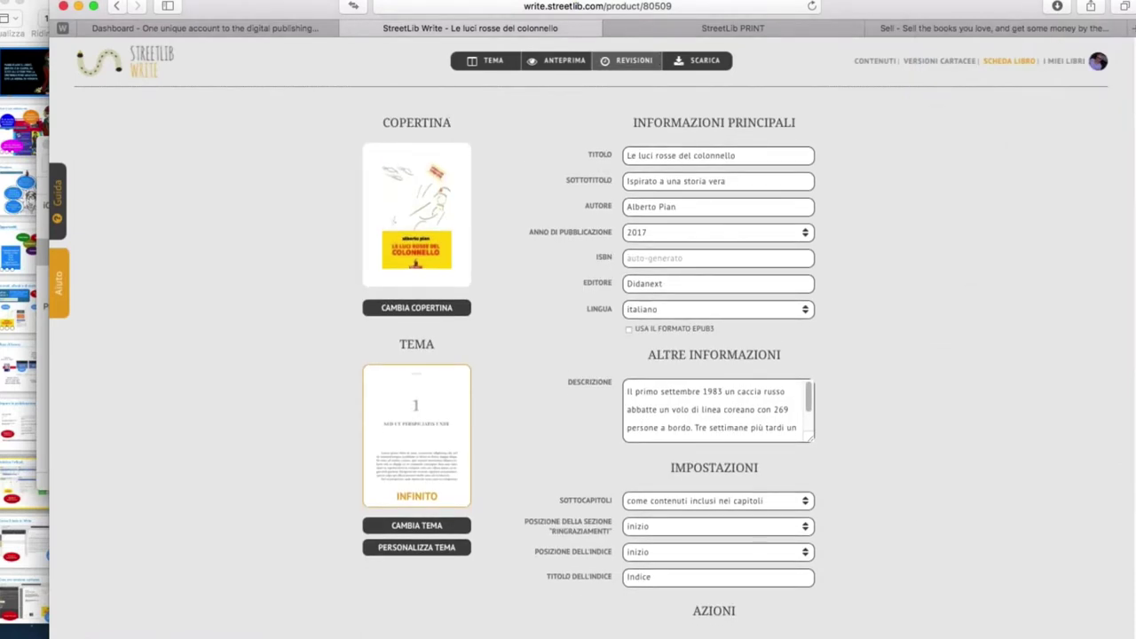
- View the I miei libri list in StreetLib PRINT and return to the book in StreetLib Write
{"action": "left_click", "coordinate": [679, 34]}
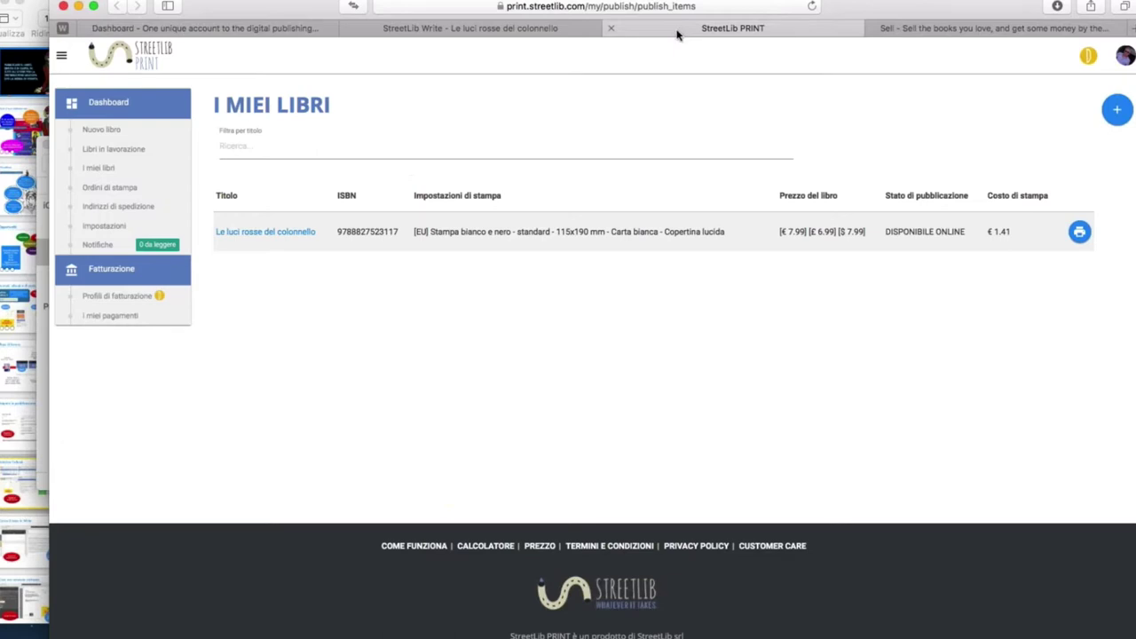
{"action": "left_click", "coordinate": [493, 30]}
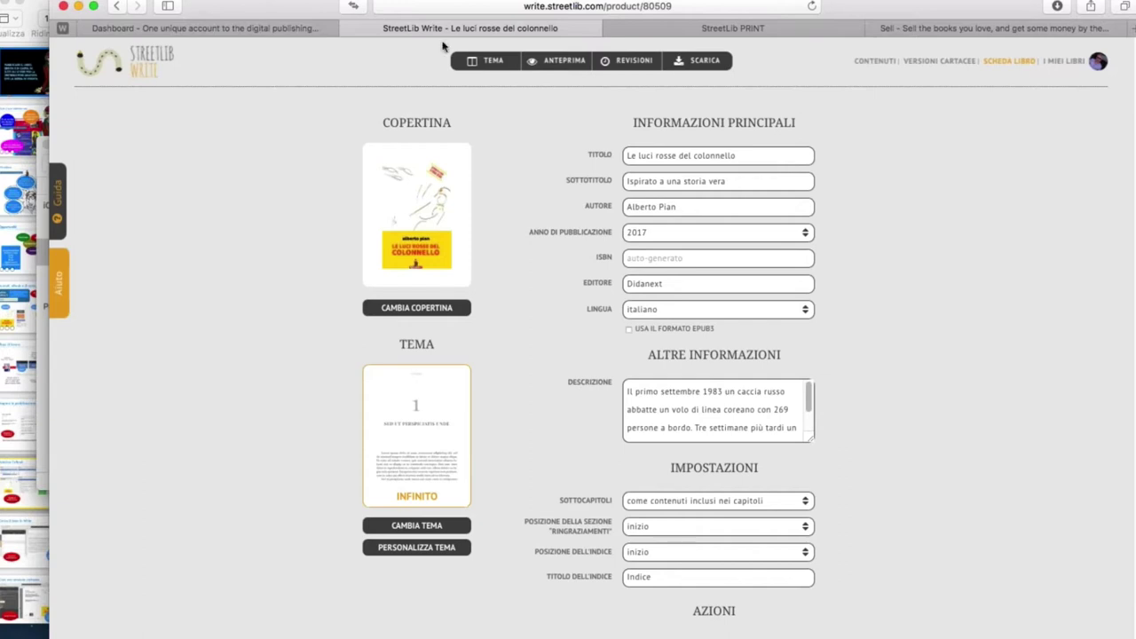
- Search the web for "strettlib", open the Italian StreetLib site and enter the account dashboard
{"action": "left_click", "coordinate": [382, 7]}
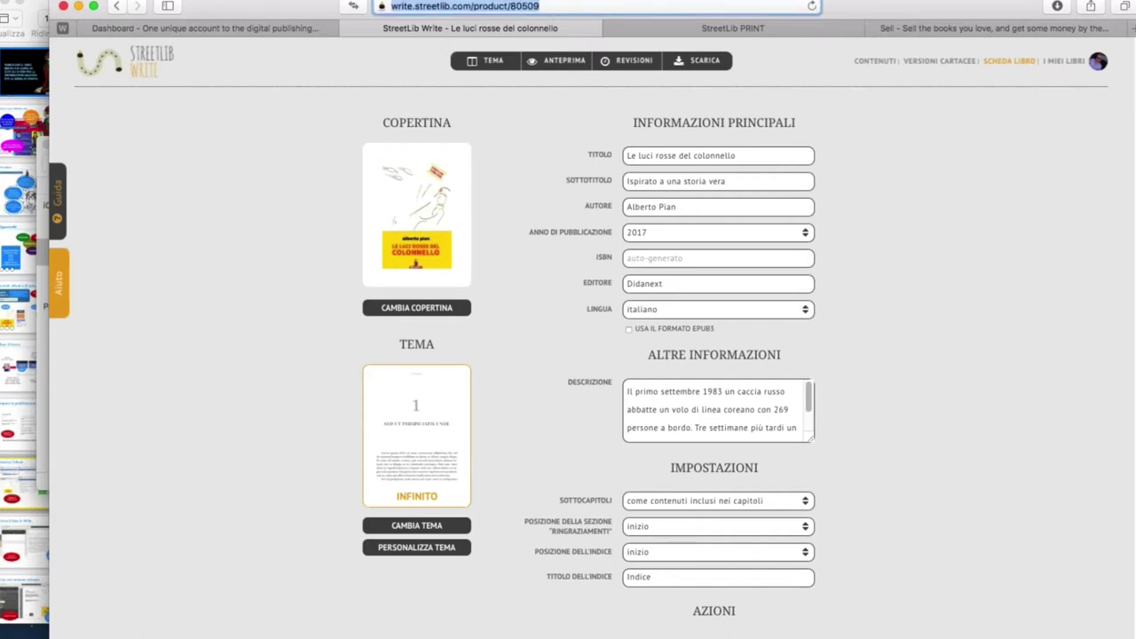
{"action": "type", "text": "s"}
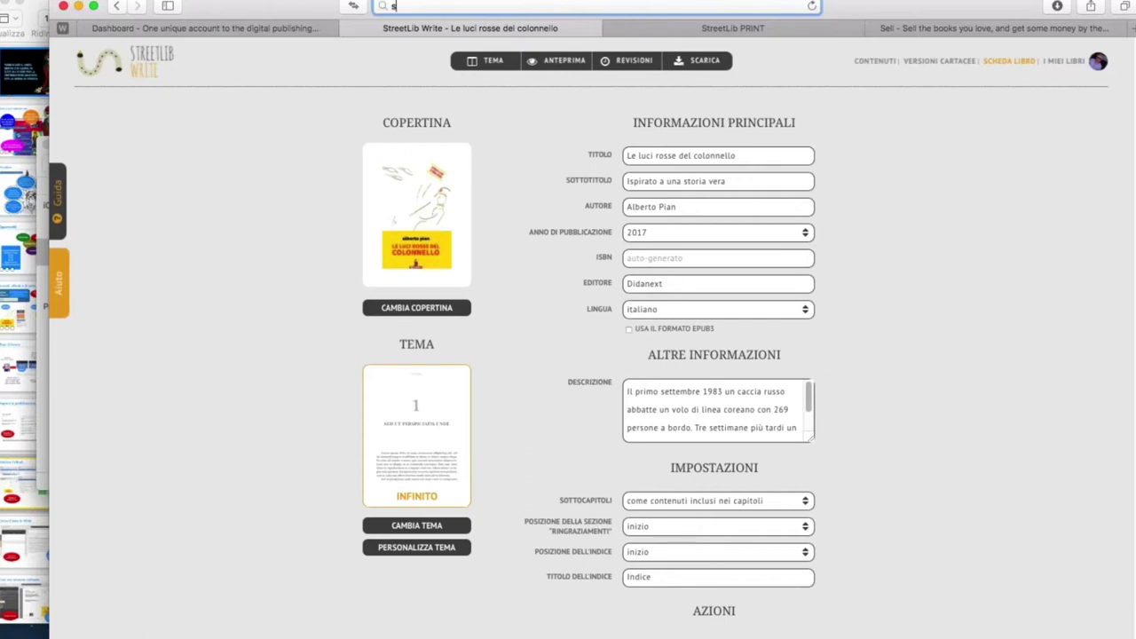
{"action": "type", "text": "trettlib"}
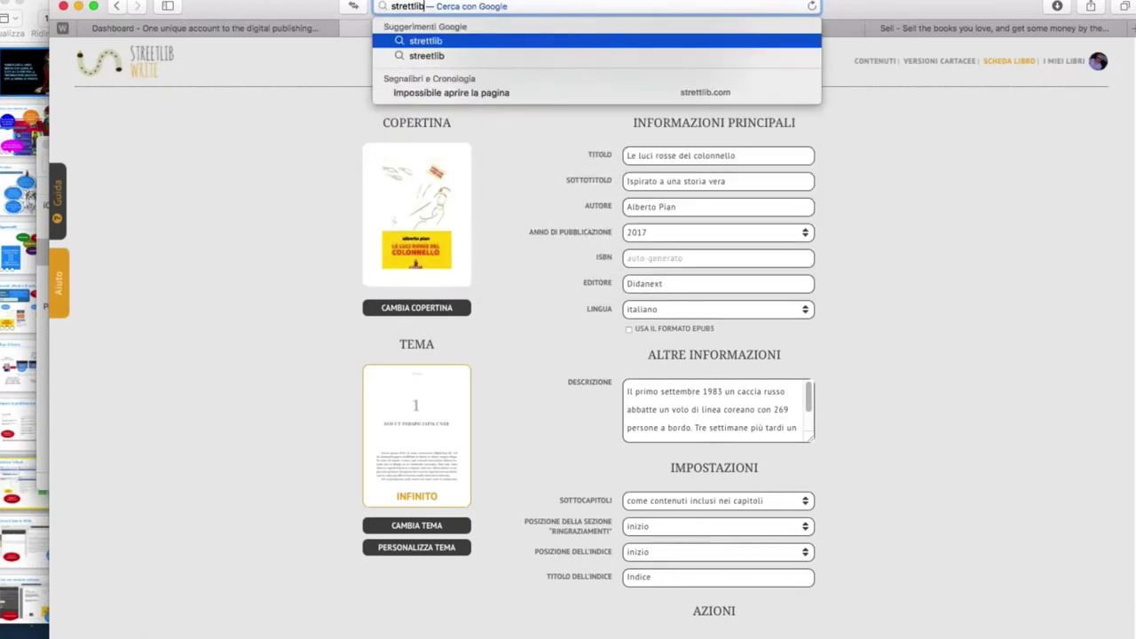
{"action": "key", "text": "Return"}
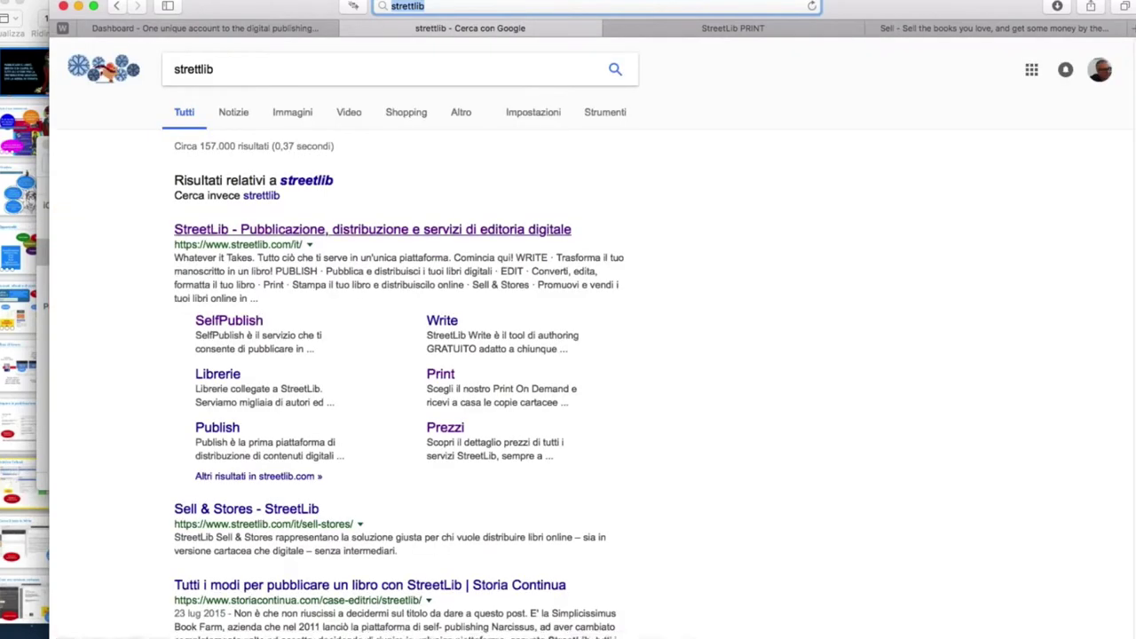
{"action": "left_click", "coordinate": [276, 231]}
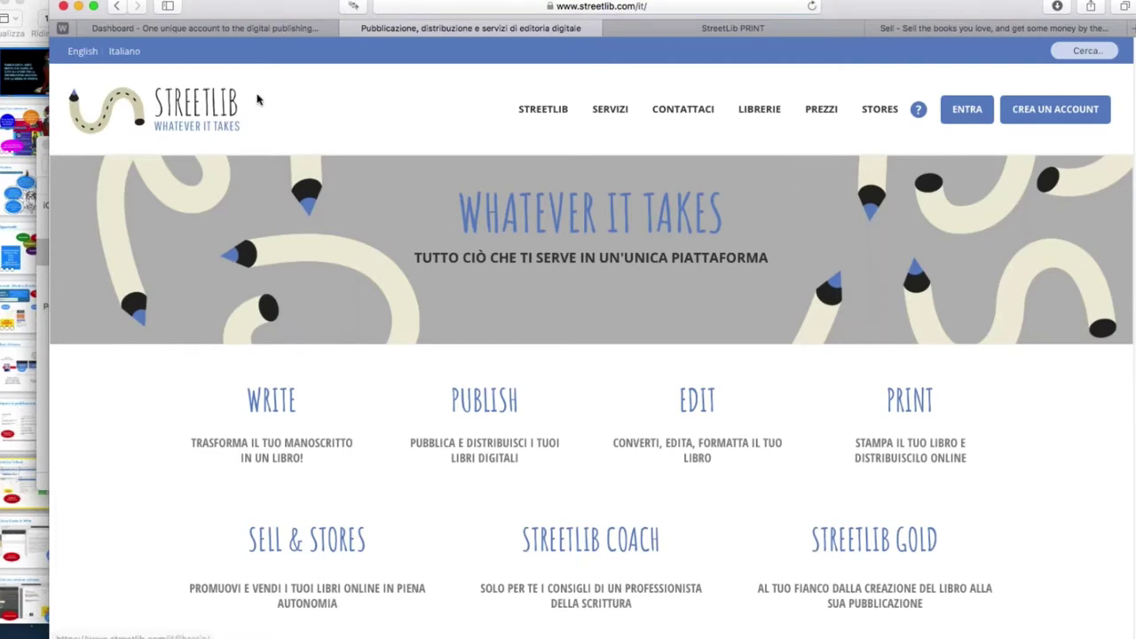
{"action": "left_click", "coordinate": [980, 101]}
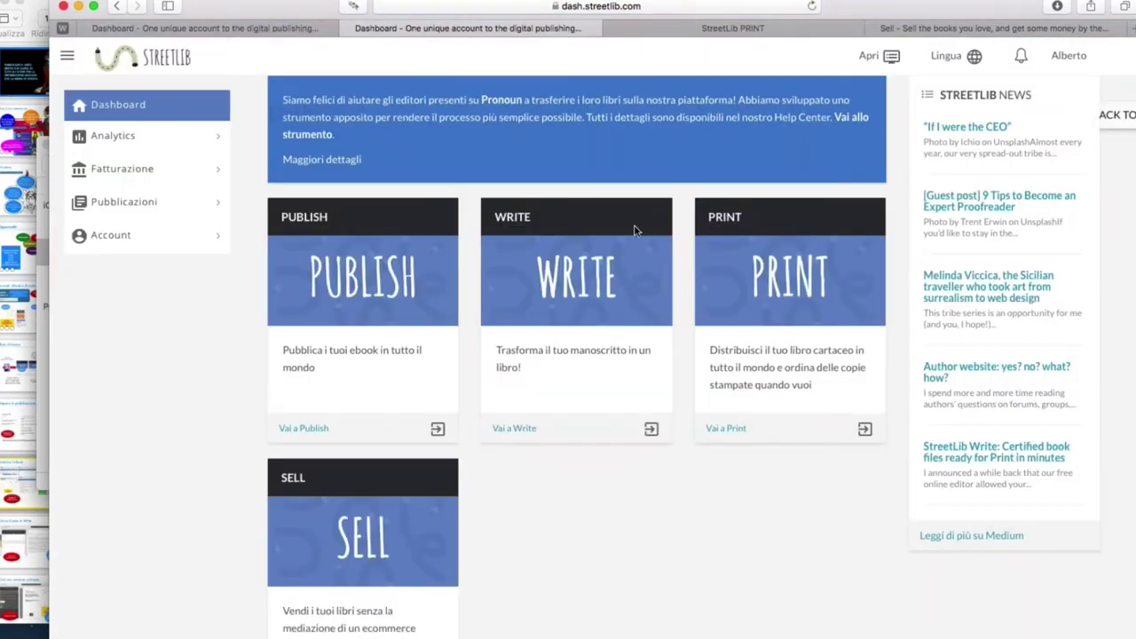
- Open StreetLib Write from the dashboard and start creating a new book from an existing file
{"action": "scroll", "coordinate": [637, 222], "scroll_direction": "down", "scroll_amount": 3}
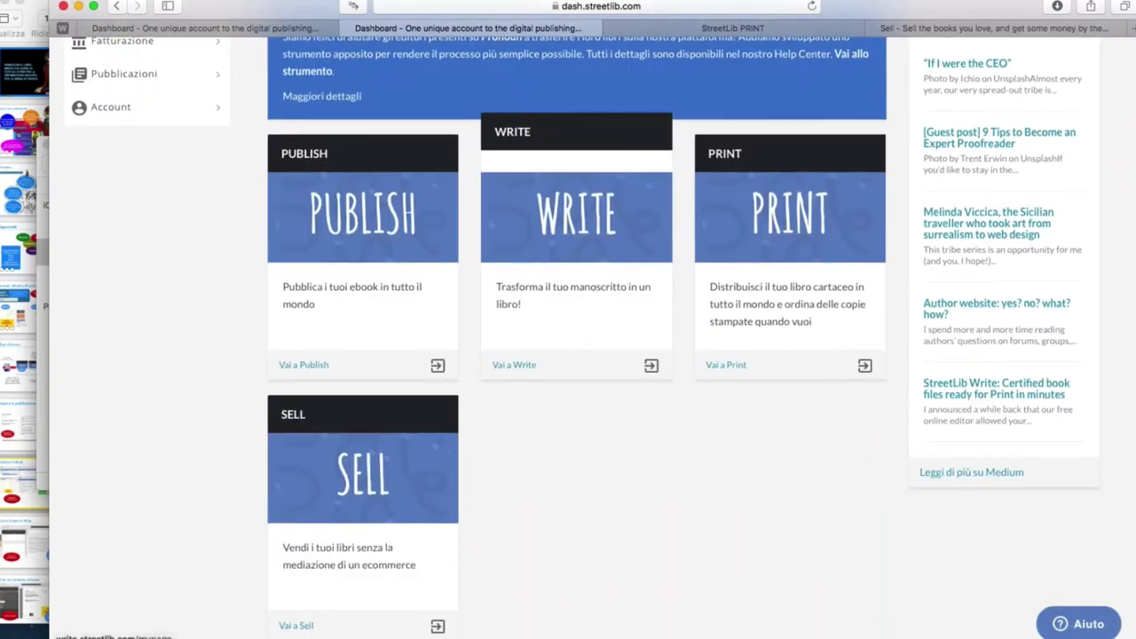
{"action": "scroll", "coordinate": [642, 189], "scroll_direction": "up", "scroll_amount": 3}
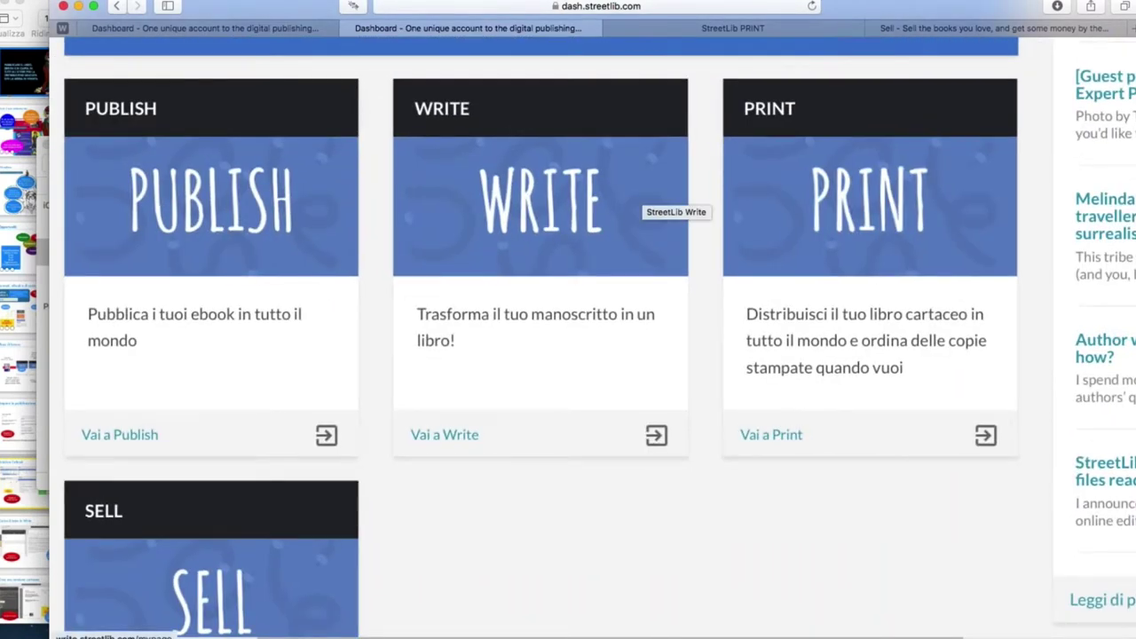
{"action": "scroll", "coordinate": [573, 213], "scroll_direction": "up", "scroll_amount": 1}
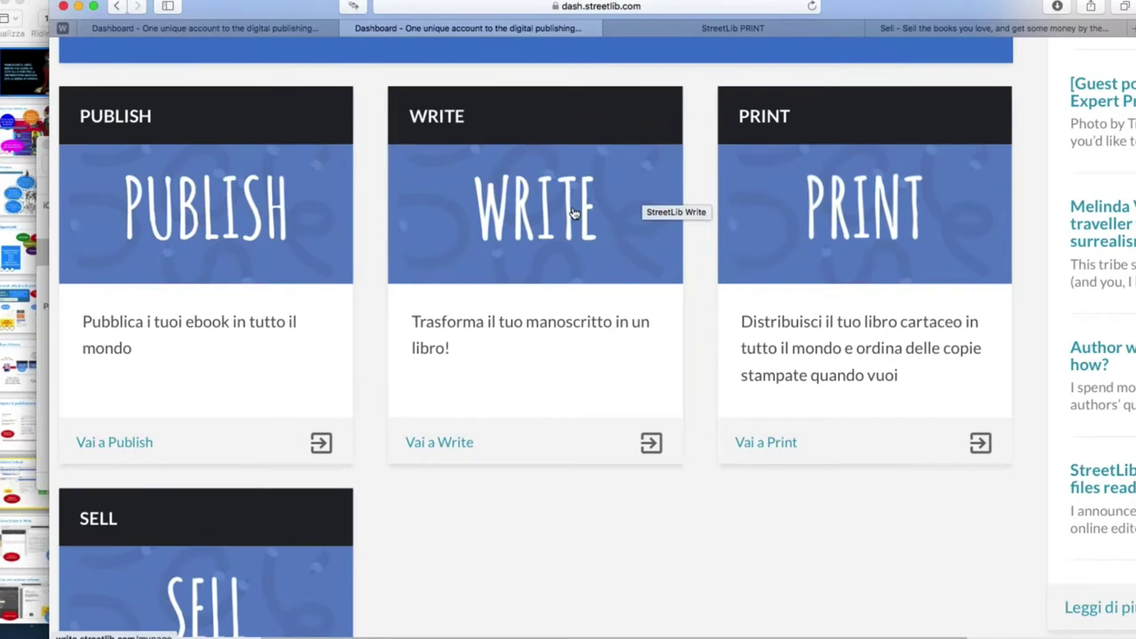
{"action": "left_click", "coordinate": [573, 213]}
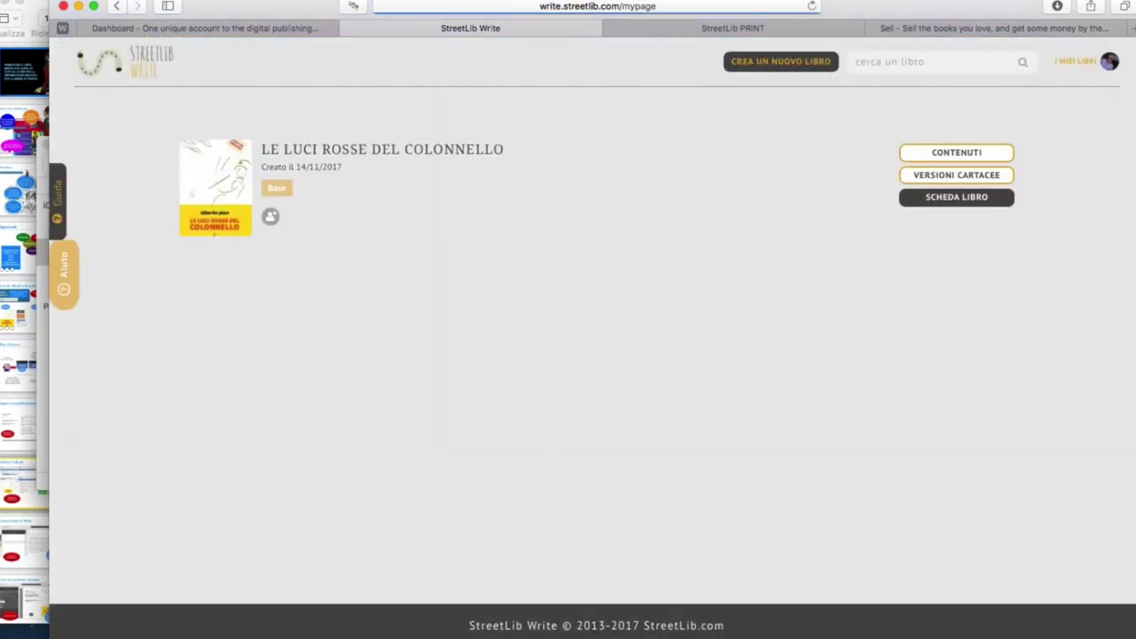
{"action": "left_click", "coordinate": [776, 68]}
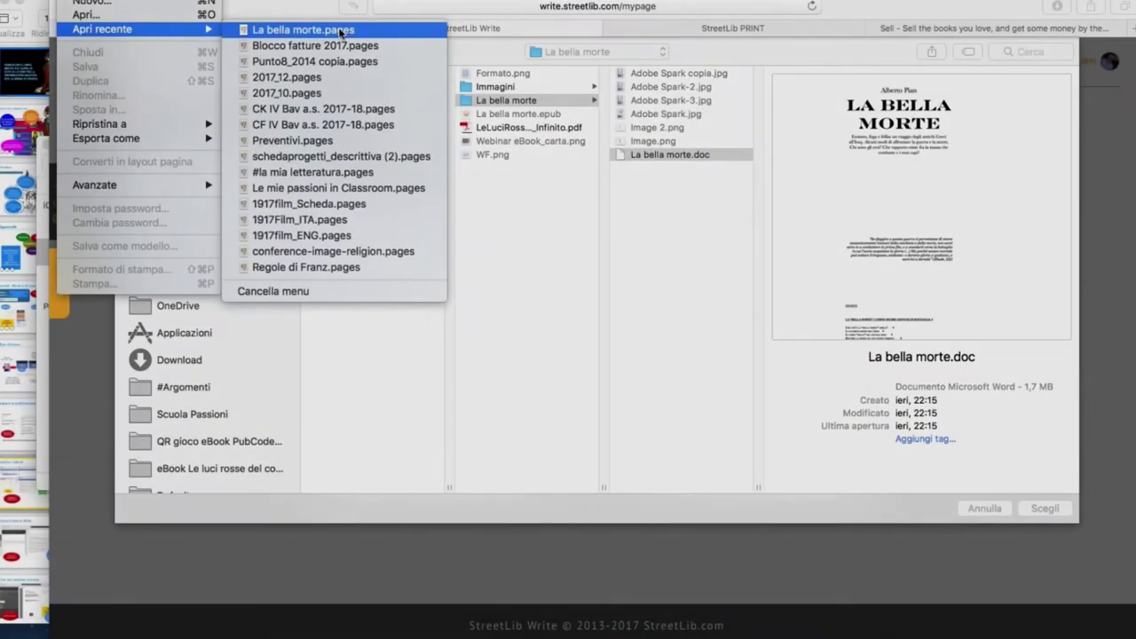
- Open the recent document La bella morte.pages in Pages and look over its cover, index and first chapter
{"action": "left_click", "coordinate": [340, 31]}
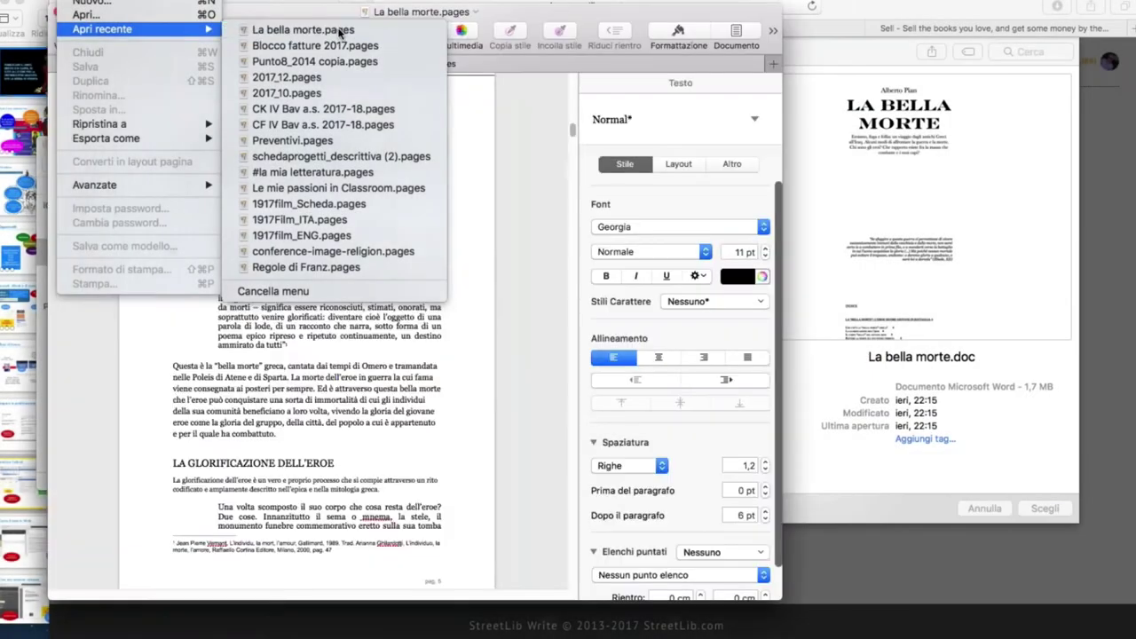
{"action": "left_click_drag", "start_coordinate": [177, 18], "coordinate": [247, 21]}
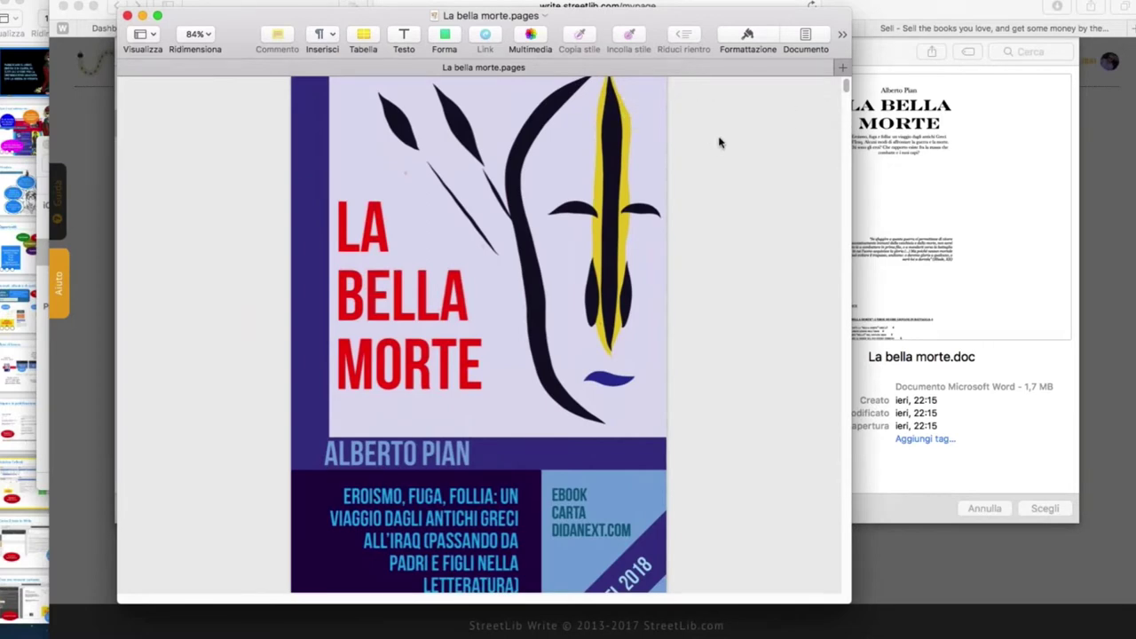
{"action": "scroll", "coordinate": [723, 162], "scroll_direction": "down", "scroll_amount": 10}
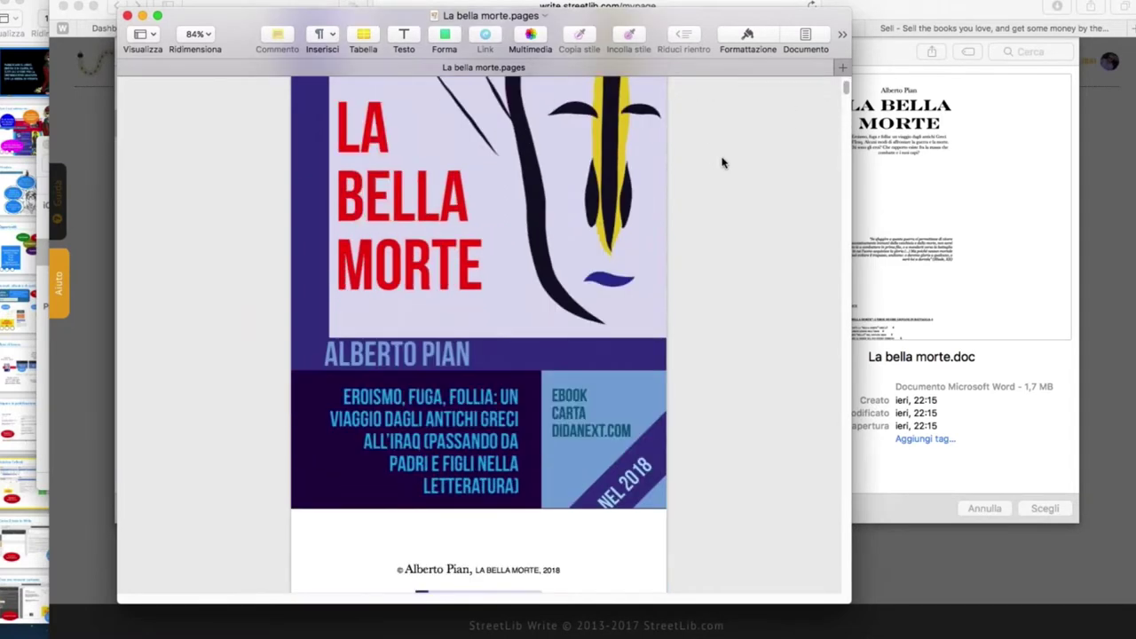
{"action": "scroll", "coordinate": [723, 163], "scroll_direction": "down", "scroll_amount": 8}
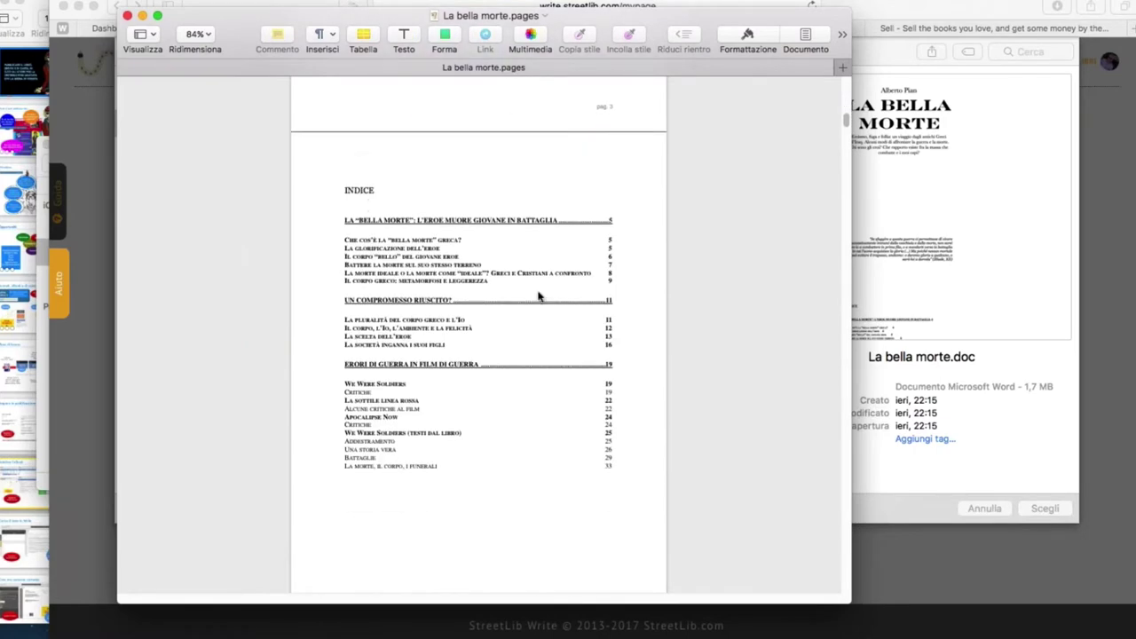
{"action": "scroll", "coordinate": [538, 297], "scroll_direction": "down", "scroll_amount": 10}
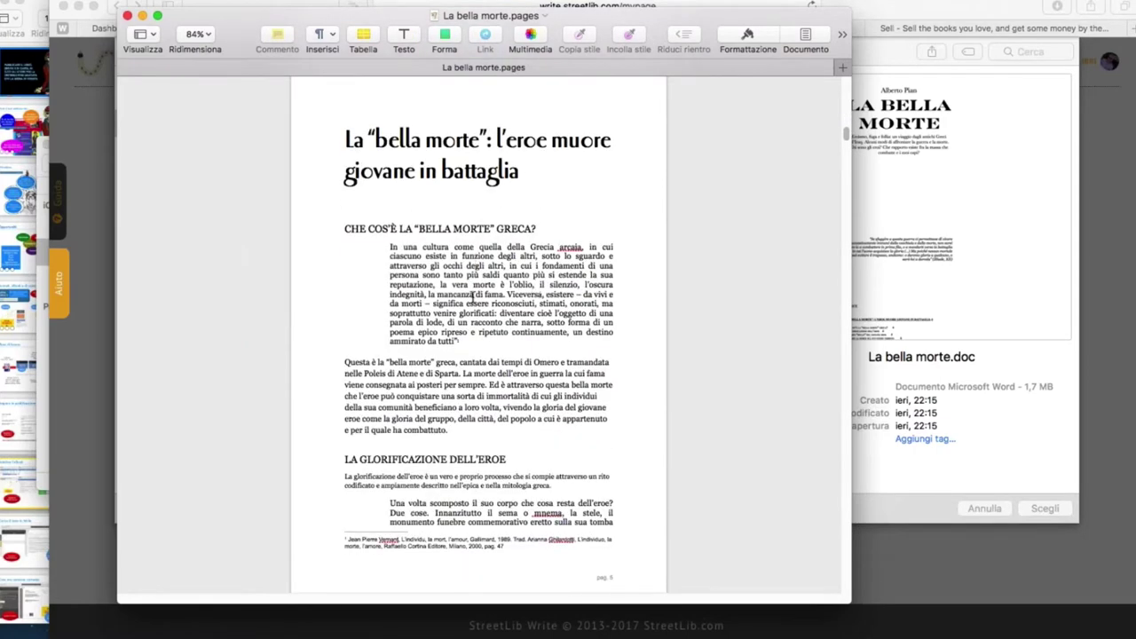
- Show the first chapter title's paragraph style in the style list and look over the section headings that follow
{"action": "left_click", "coordinate": [748, 40]}
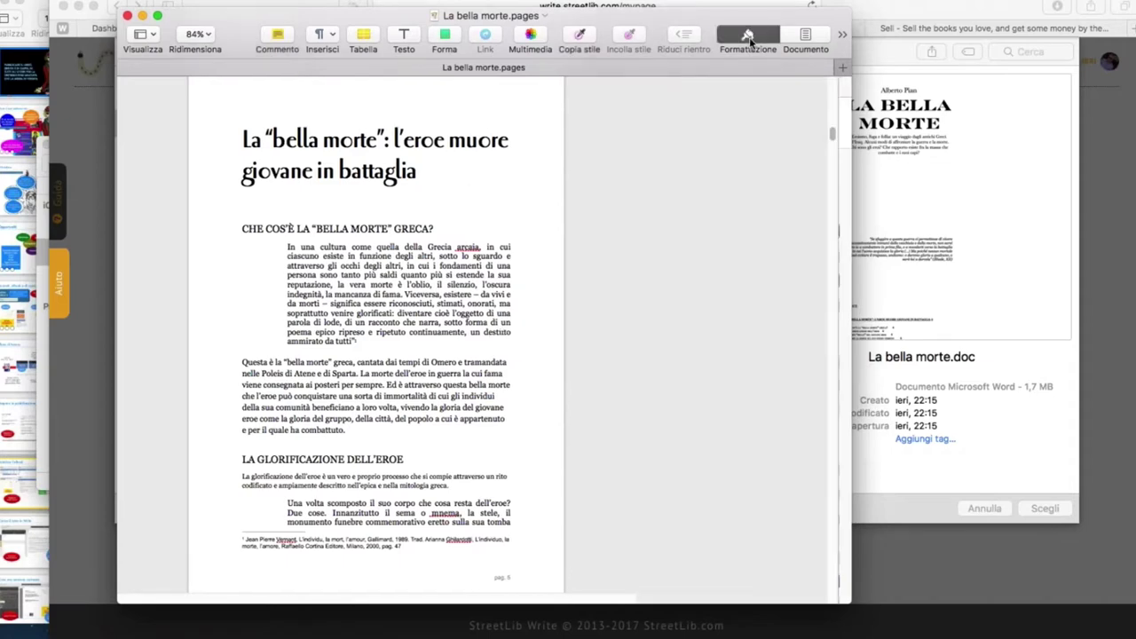
{"action": "left_click", "coordinate": [829, 128]}
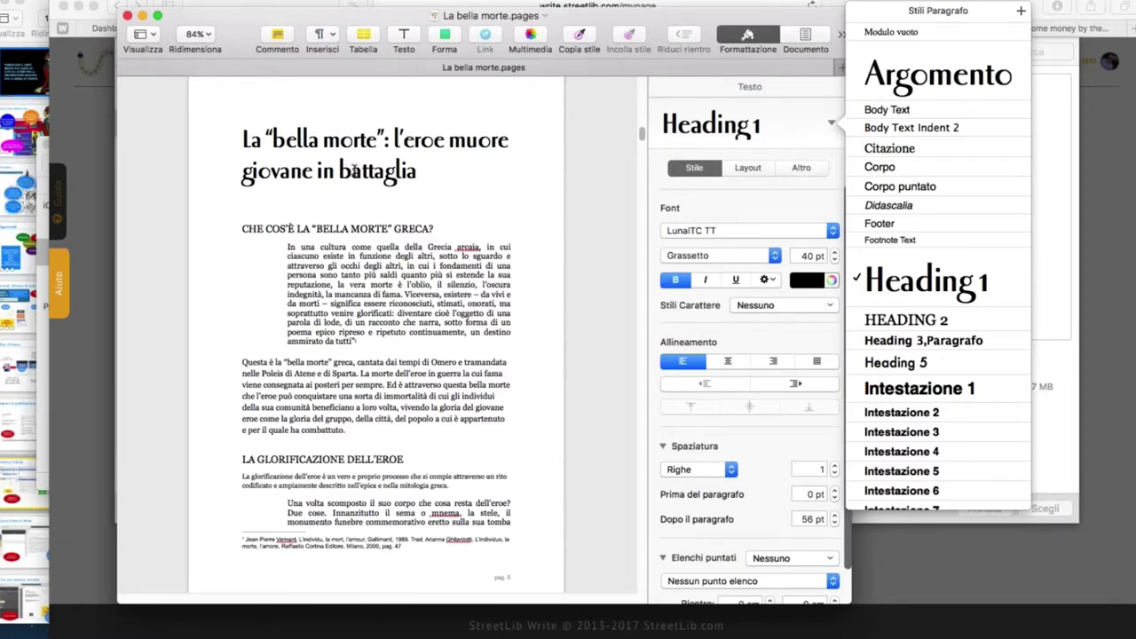
{"action": "scroll", "coordinate": [359, 185], "scroll_direction": "down", "scroll_amount": 10}
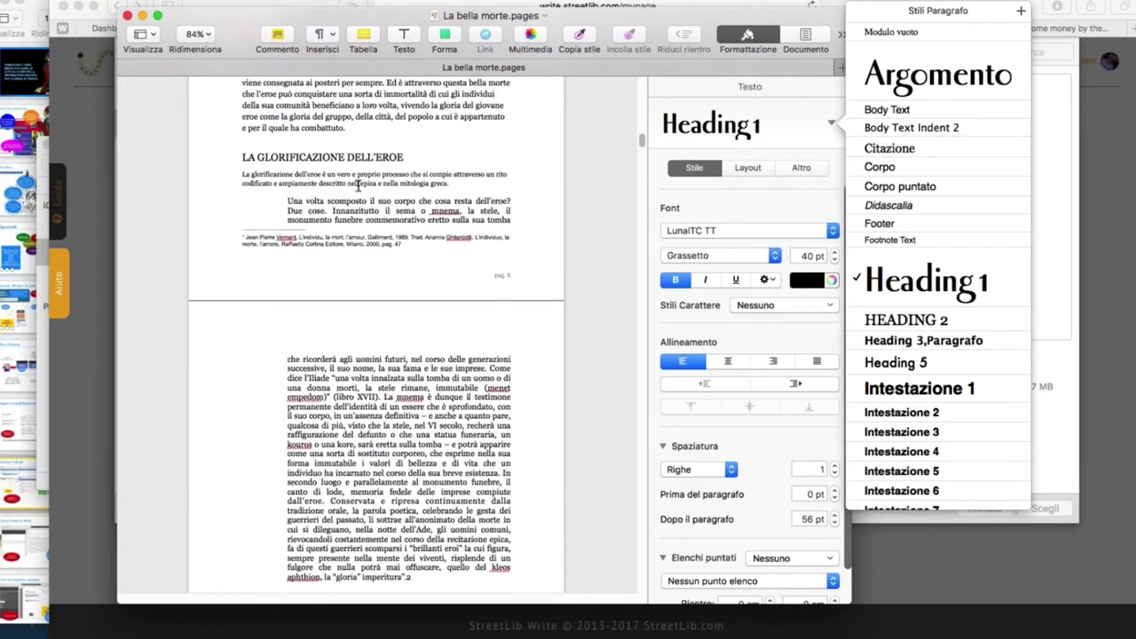
{"action": "scroll", "coordinate": [359, 184], "scroll_direction": "down", "scroll_amount": 5}
{"action": "left_click", "coordinate": [359, 187]}
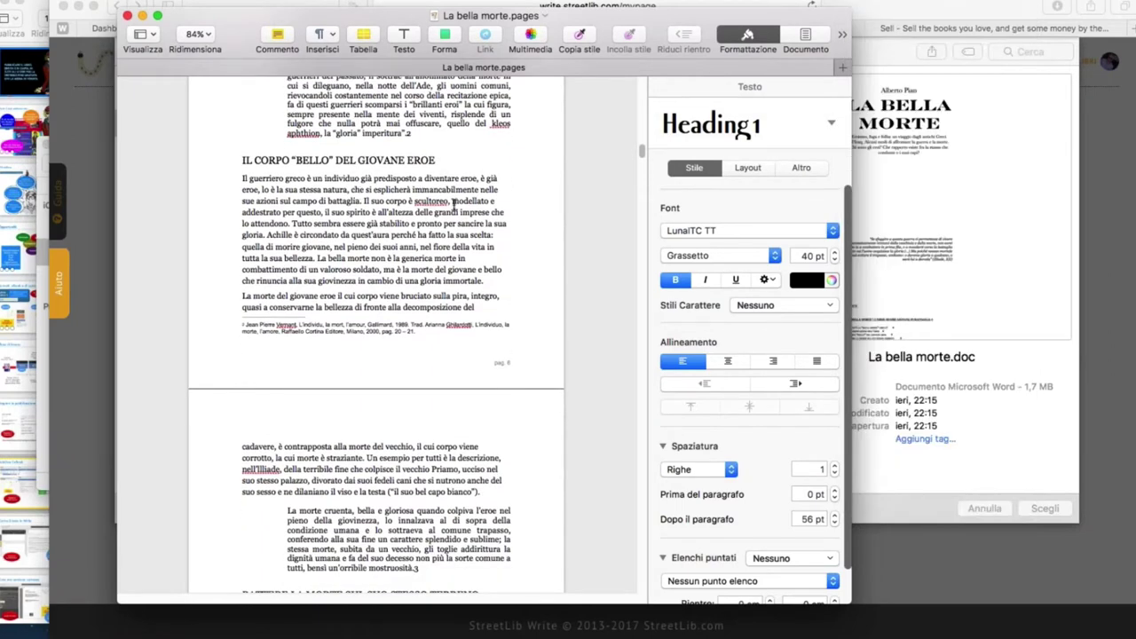
- Export the document to Scrivania as the Word file La bella morte.doc, in the .doc format compatible with Word 1997-2004
{"action": "left_click", "coordinate": [89, 2]}
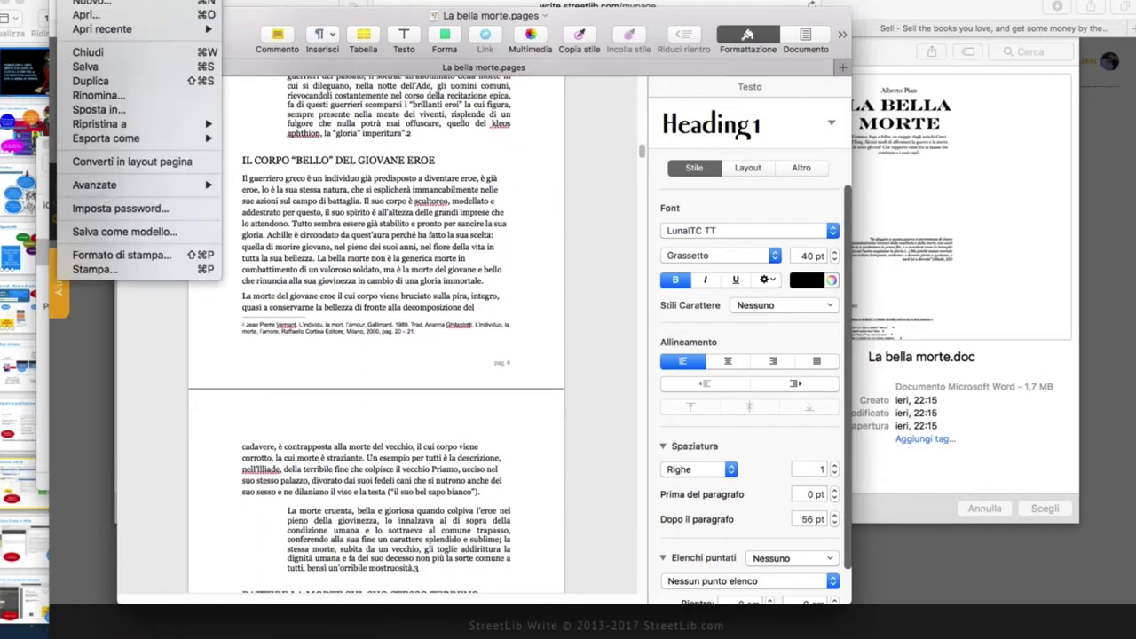
{"action": "mouse_move", "coordinate": [136, 129]}
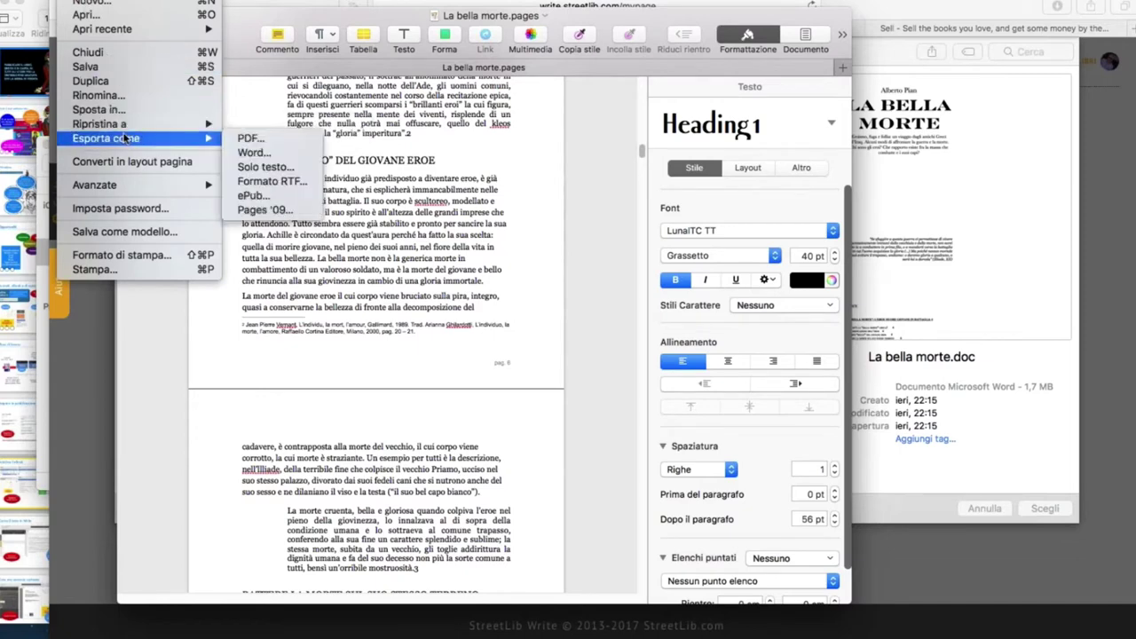
{"action": "left_click", "coordinate": [257, 152]}
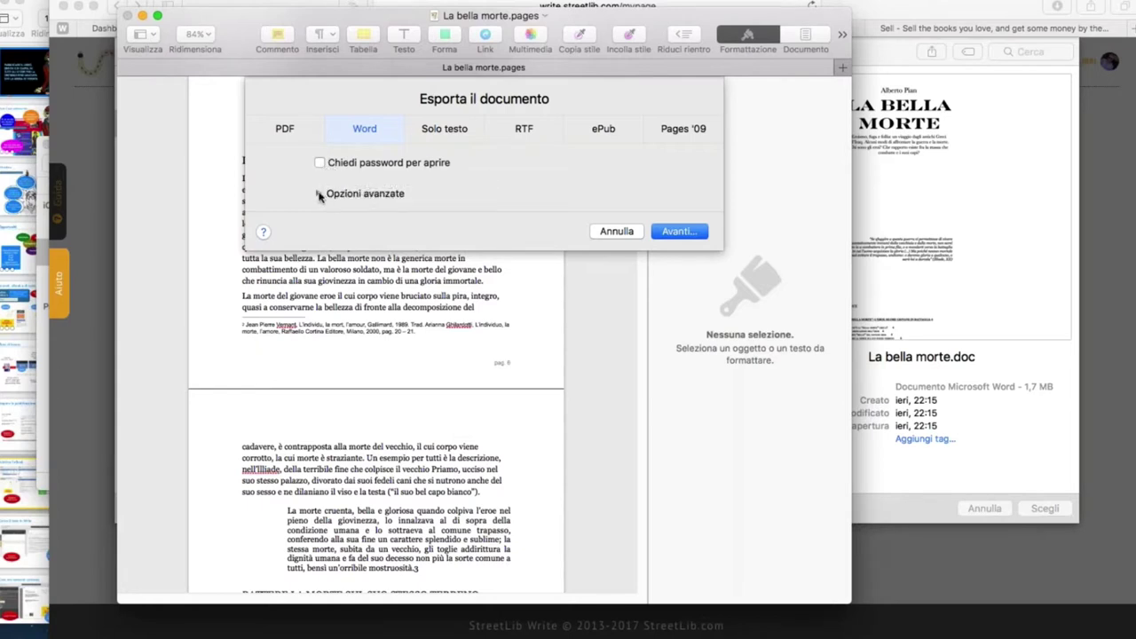
{"action": "left_click", "coordinate": [319, 194]}
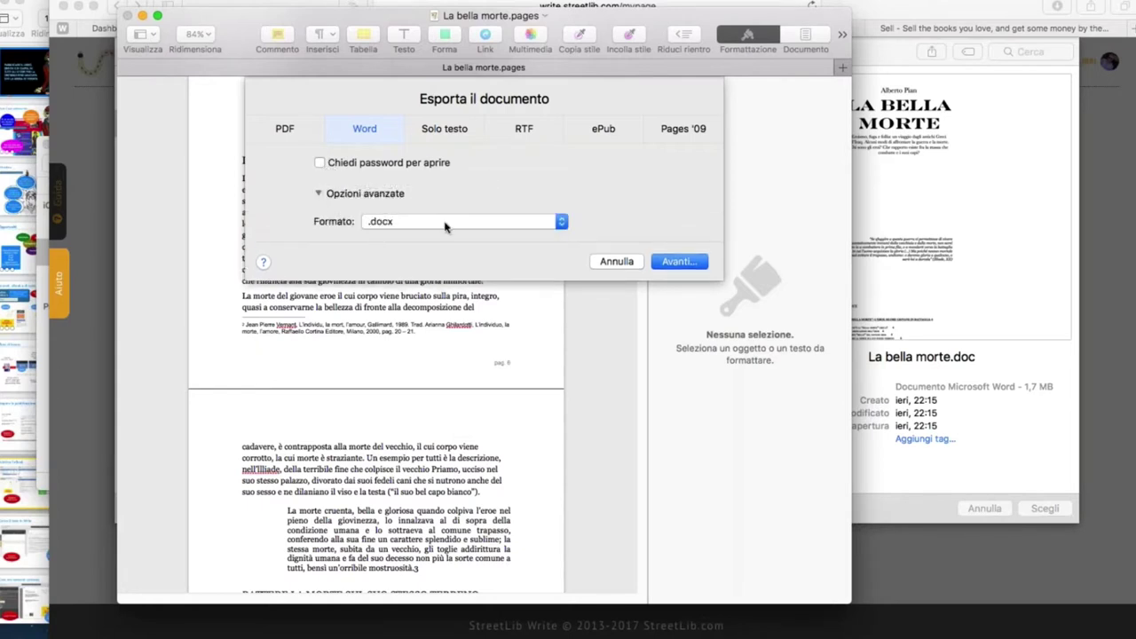
{"action": "left_click", "coordinate": [446, 224]}
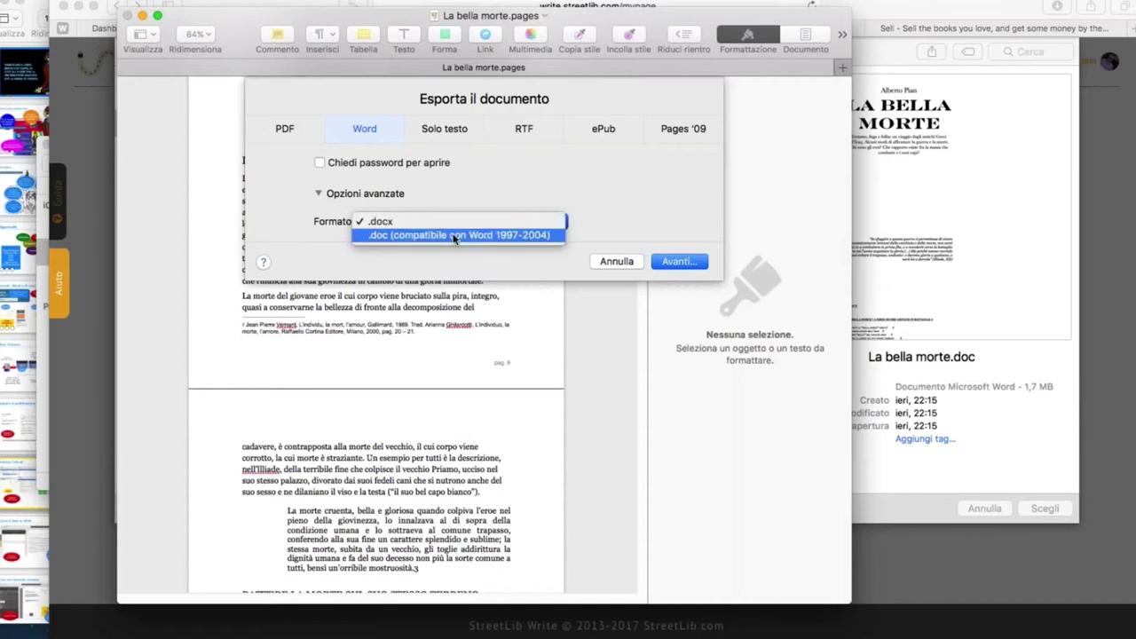
{"action": "left_click", "coordinate": [398, 234]}
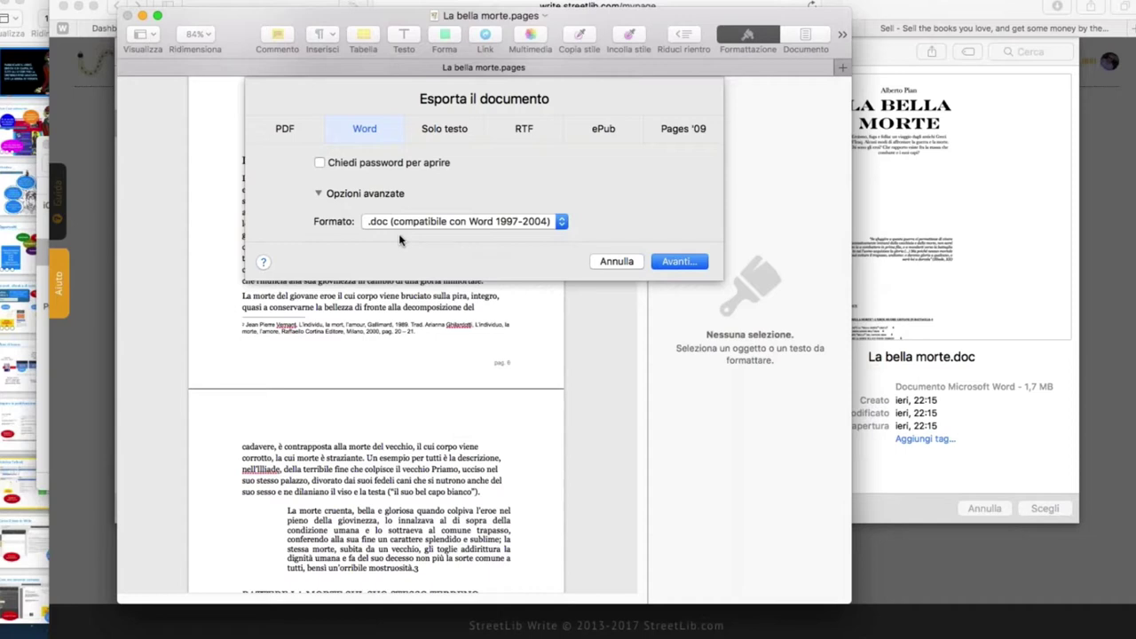
{"action": "left_click", "coordinate": [676, 263]}
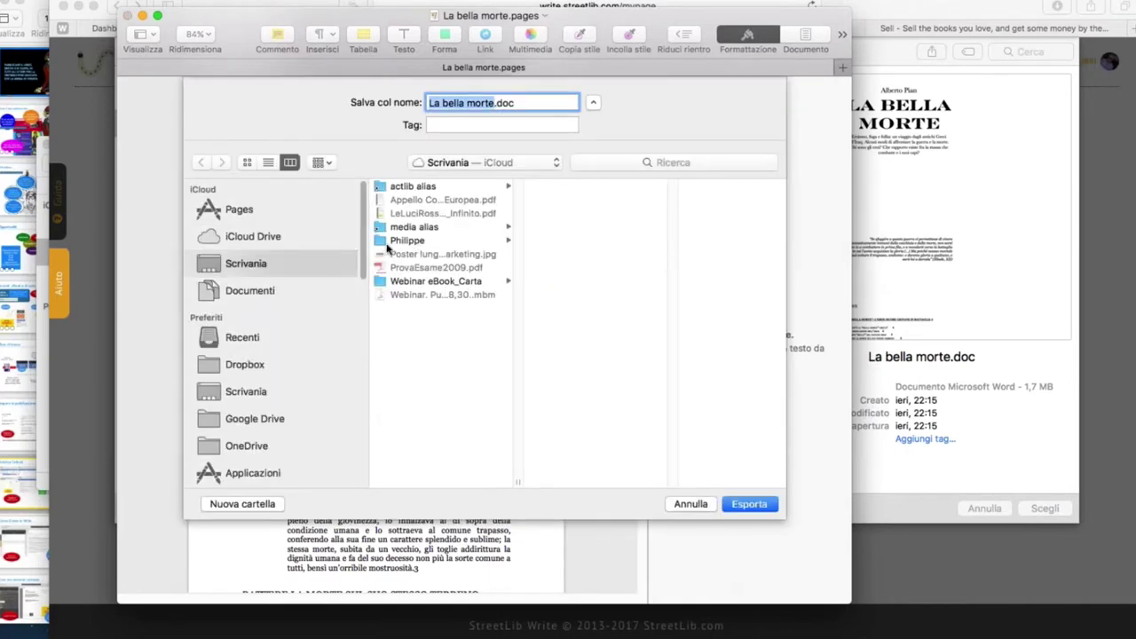
{"action": "left_click", "coordinate": [740, 505]}
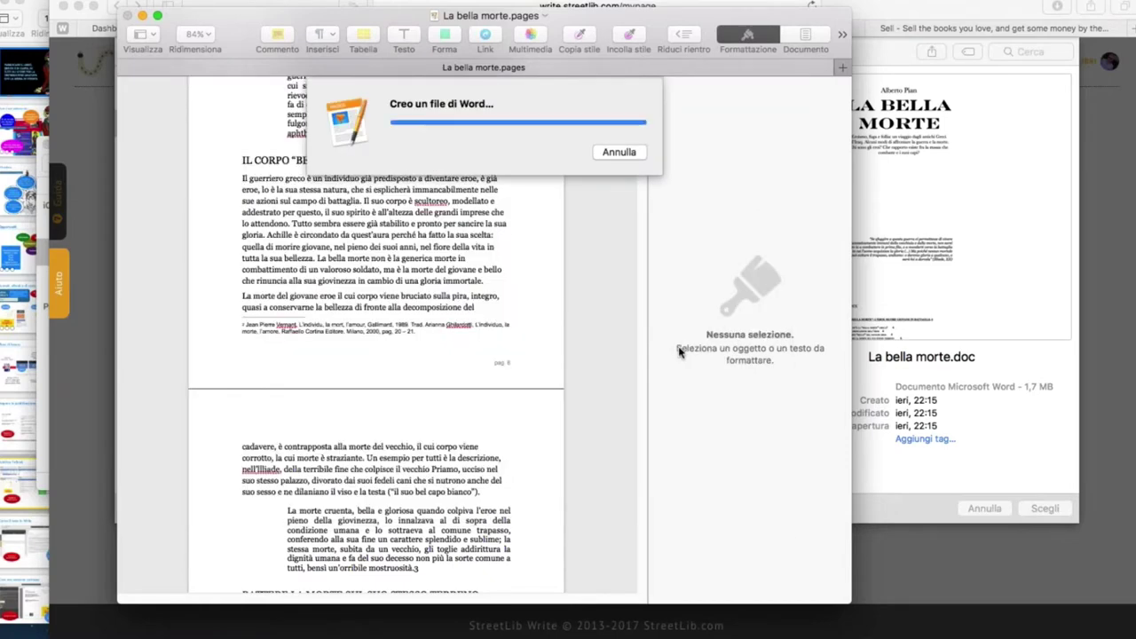
- Close the Pages document and choose La bella morte.doc from Scrivania as the file to import in StreetLib Write
{"action": "left_click", "coordinate": [128, 17]}
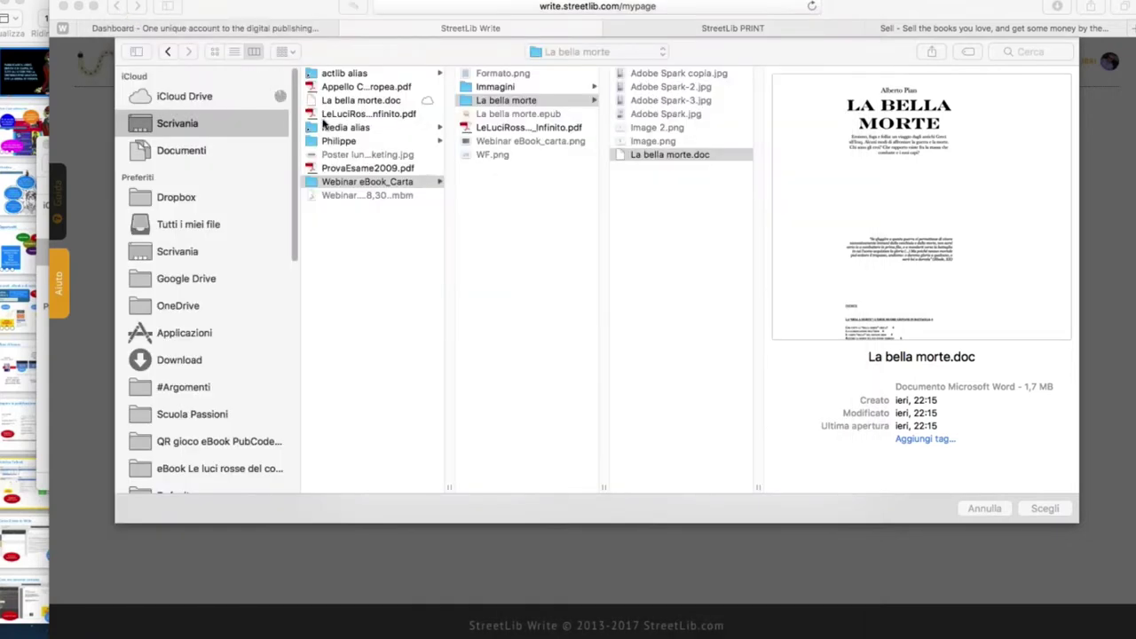
{"action": "left_click", "coordinate": [221, 133]}
{"action": "left_click", "coordinate": [222, 149]}
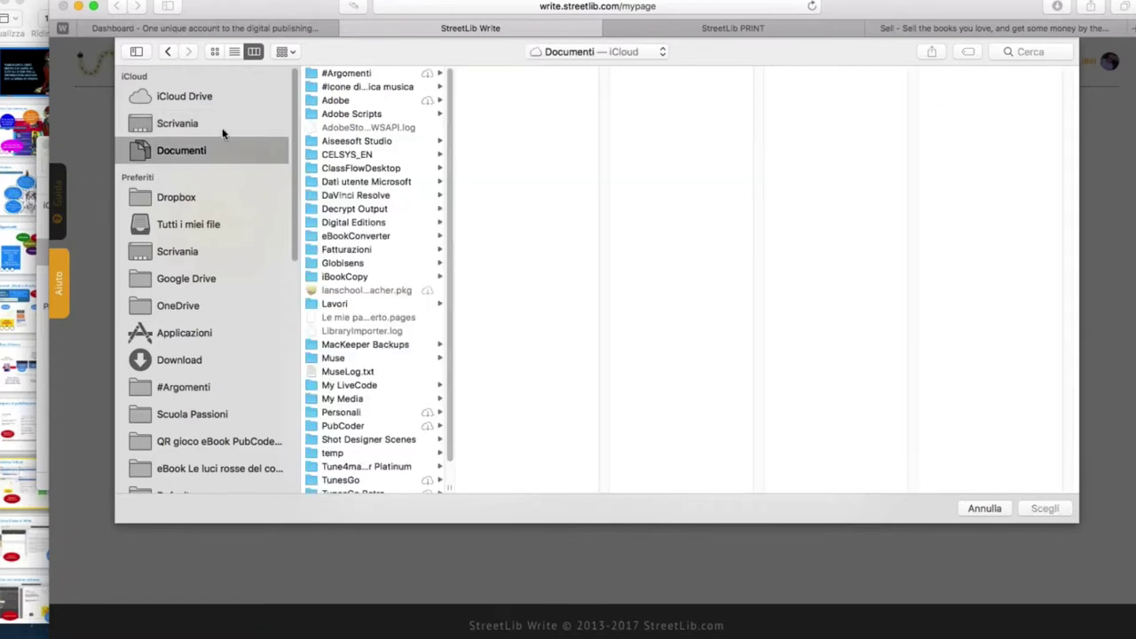
{"action": "left_click", "coordinate": [224, 124]}
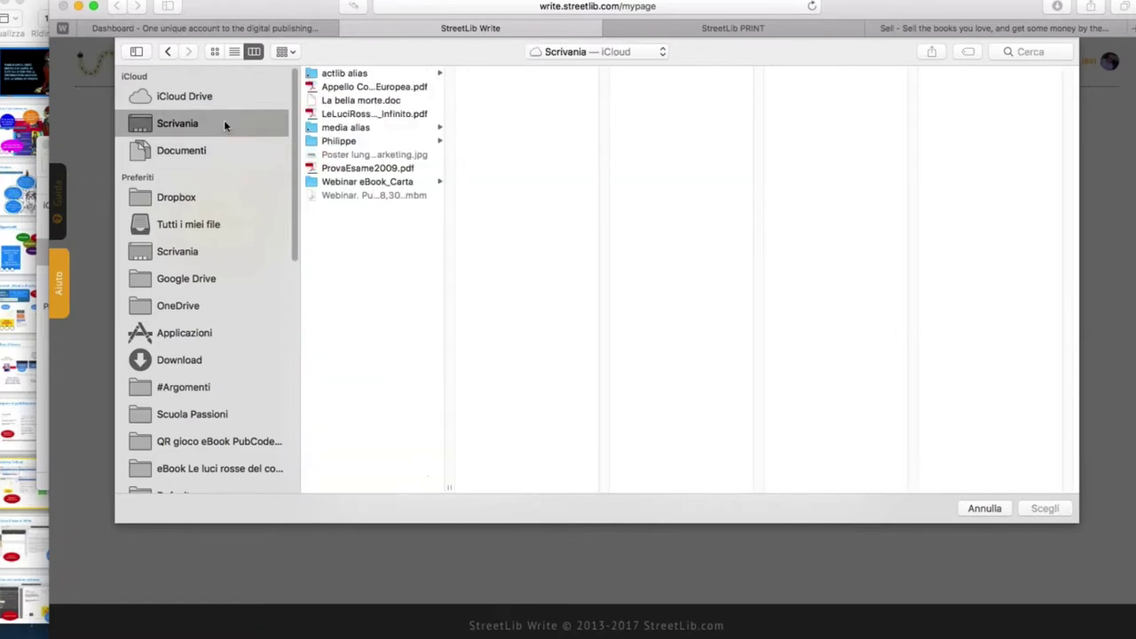
{"action": "left_click", "coordinate": [424, 100]}
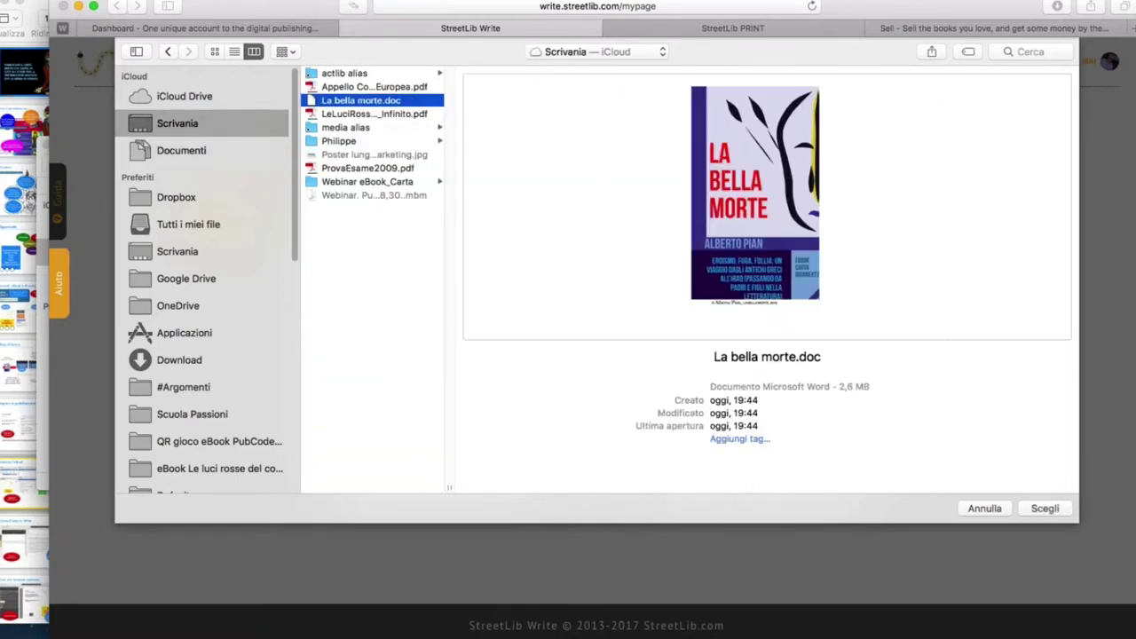
{"action": "left_click", "coordinate": [1036, 509]}
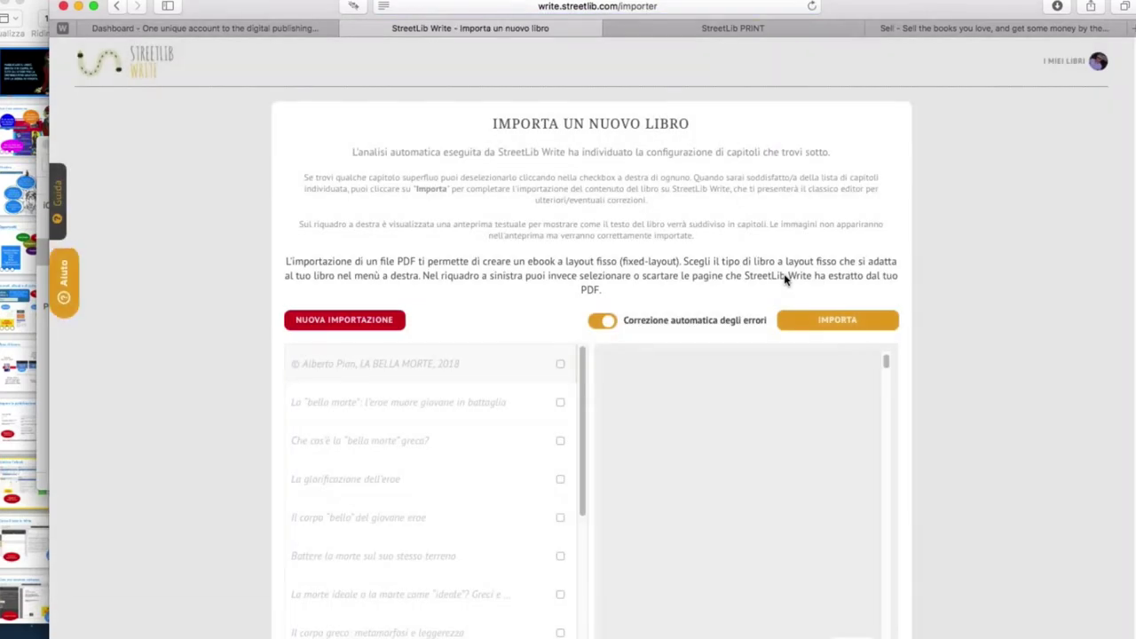
- Check the extracted chapters in the preview and complete the import with the title La bella morte and the author's name
{"action": "scroll", "coordinate": [1031, 245], "scroll_direction": "down", "scroll_amount": 3}
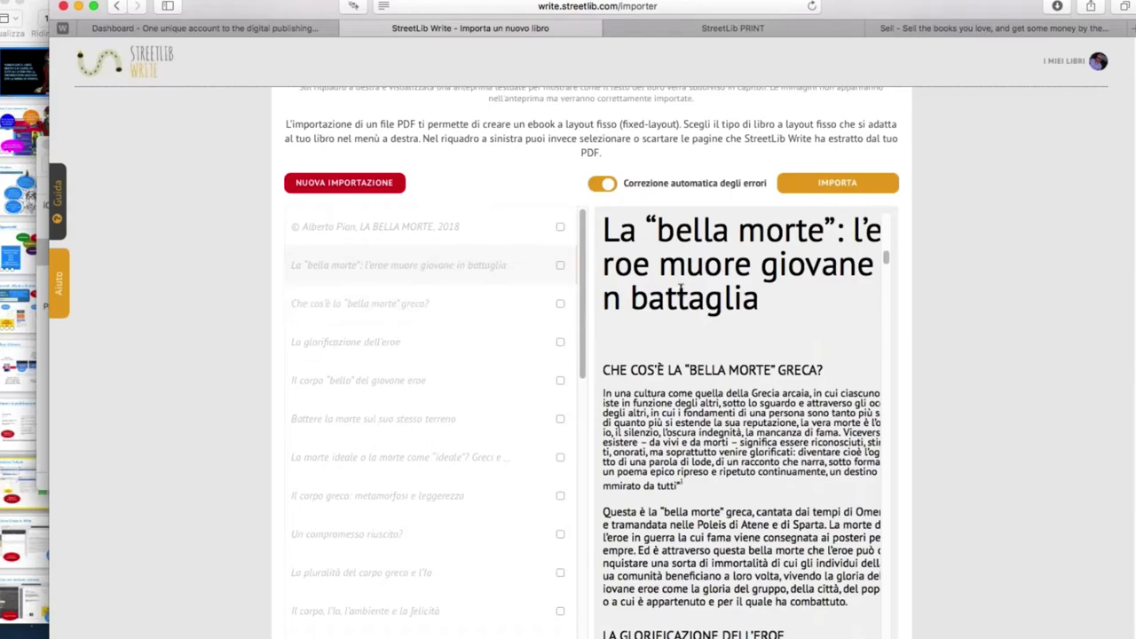
{"action": "scroll", "coordinate": [680, 286], "scroll_direction": "down", "scroll_amount": 15}
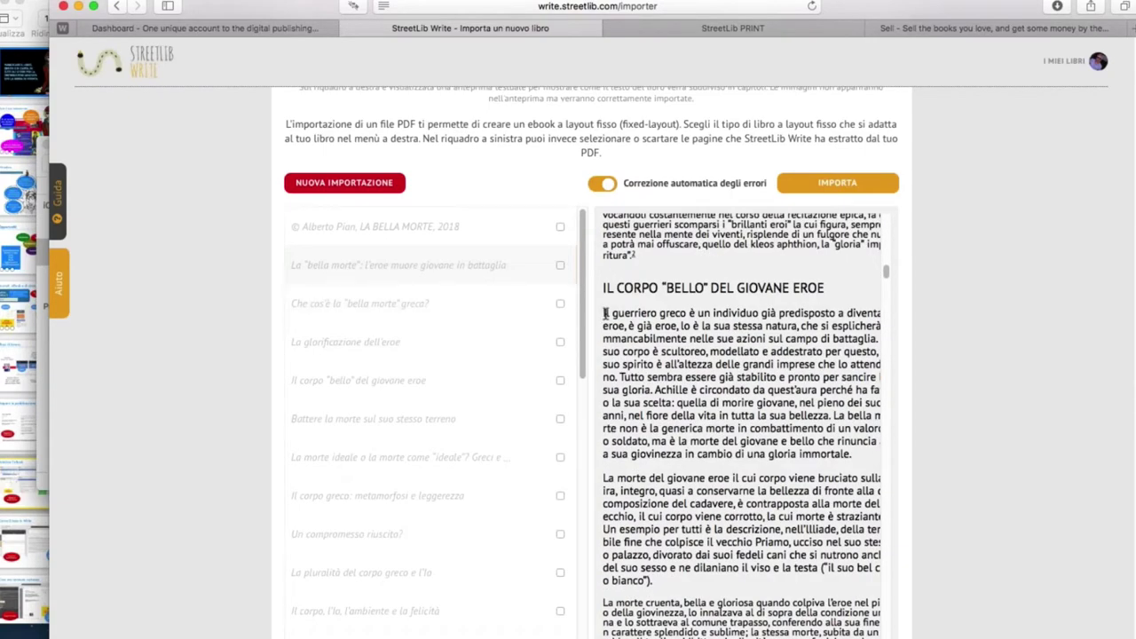
{"action": "left_click", "coordinate": [825, 184]}
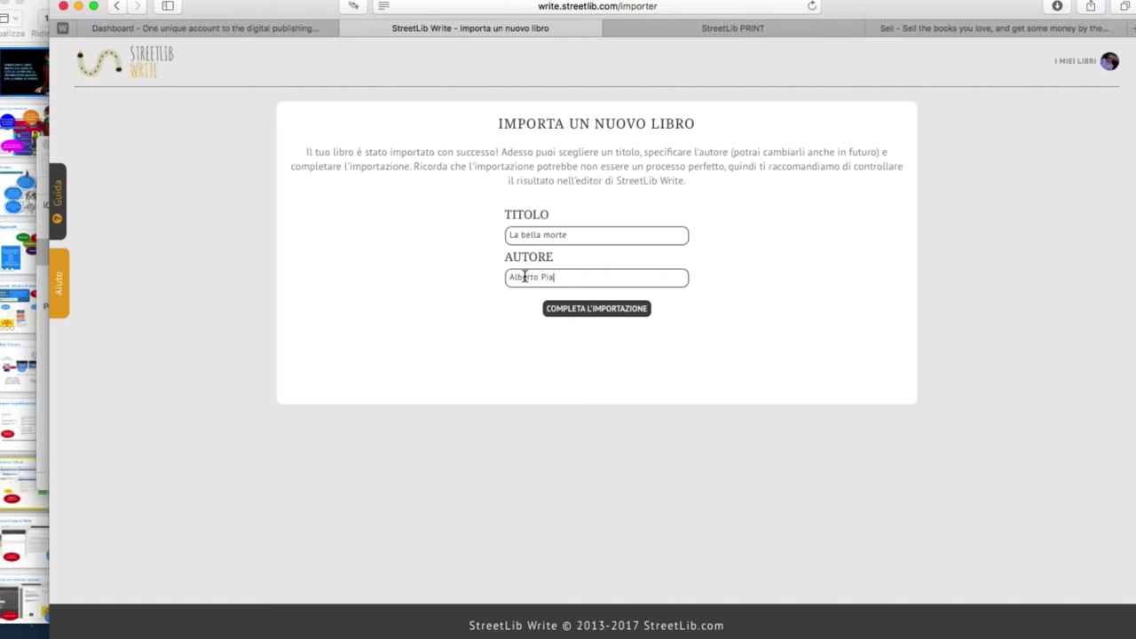
{"action": "left_click", "coordinate": [595, 311]}
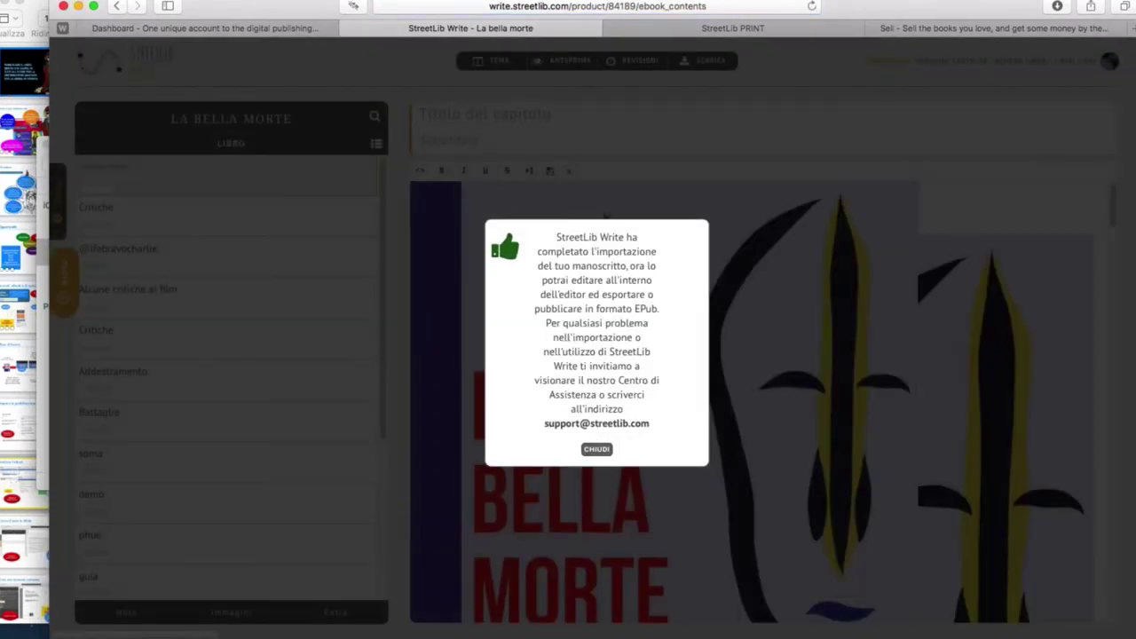
{"action": "left_click", "coordinate": [596, 449]}
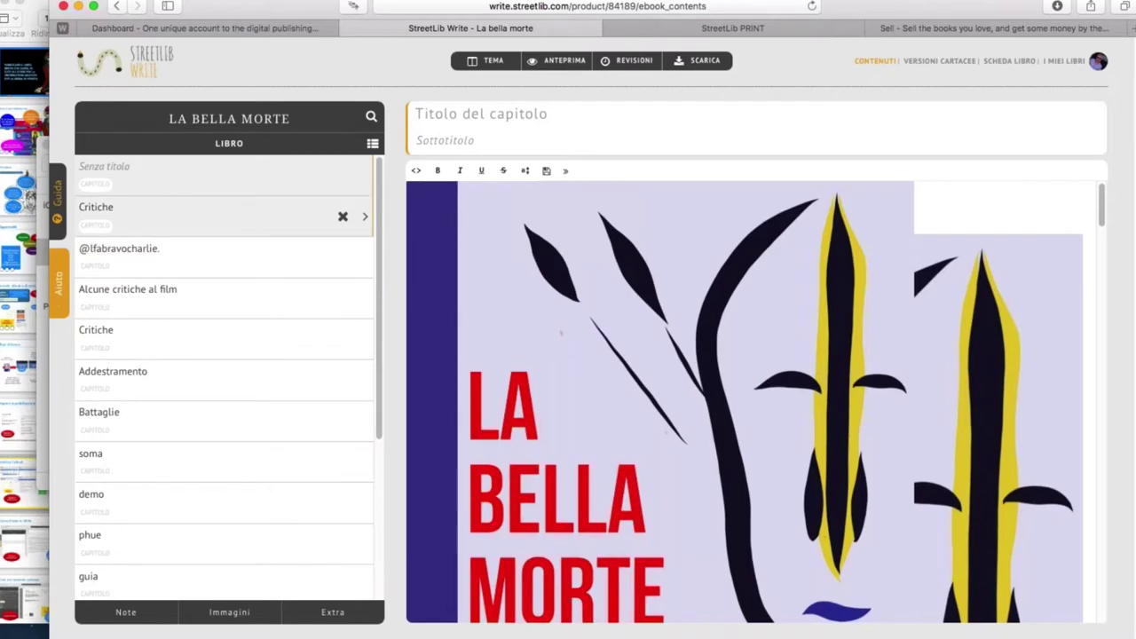
- Look over the imported chapter list and images, and open the chapter Alcune critiche al film with the full set of editing tools shown
{"action": "scroll", "coordinate": [256, 206], "scroll_direction": "down", "scroll_amount": 1}
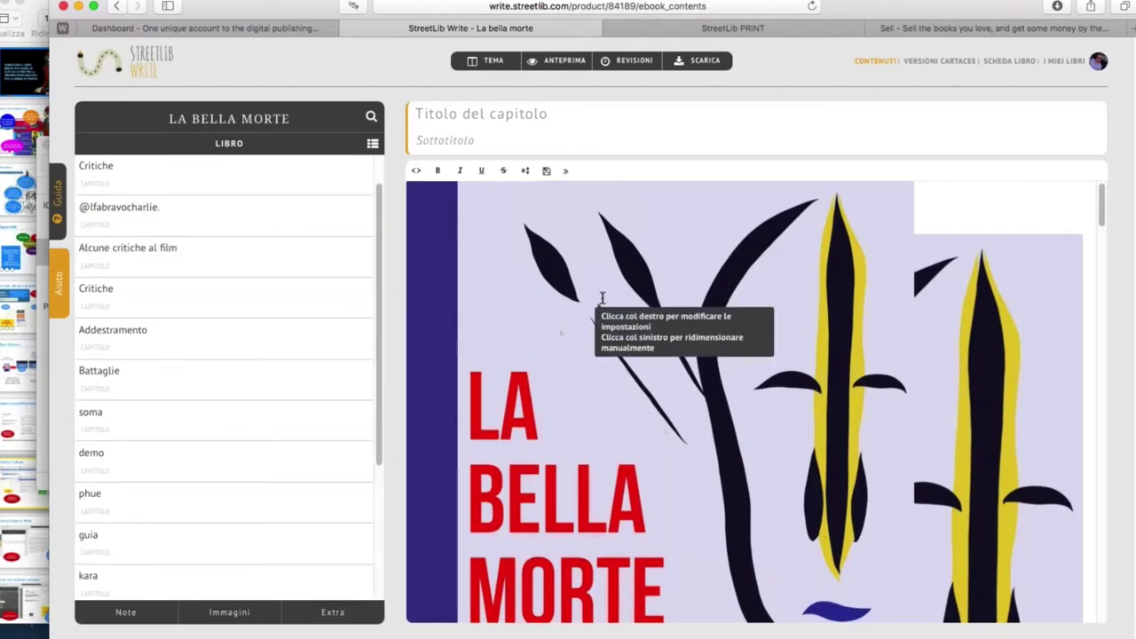
{"action": "left_click_drag", "start_coordinate": [1100, 197], "coordinate": [1100, 315]}
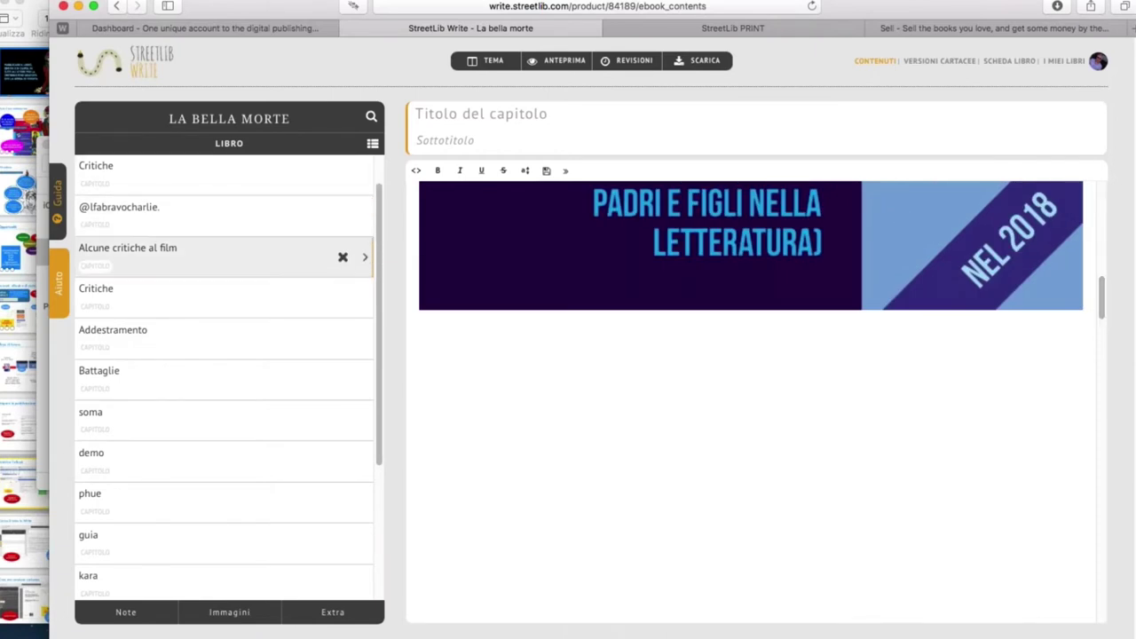
{"action": "scroll", "coordinate": [172, 308], "scroll_direction": "up", "scroll_amount": 1}
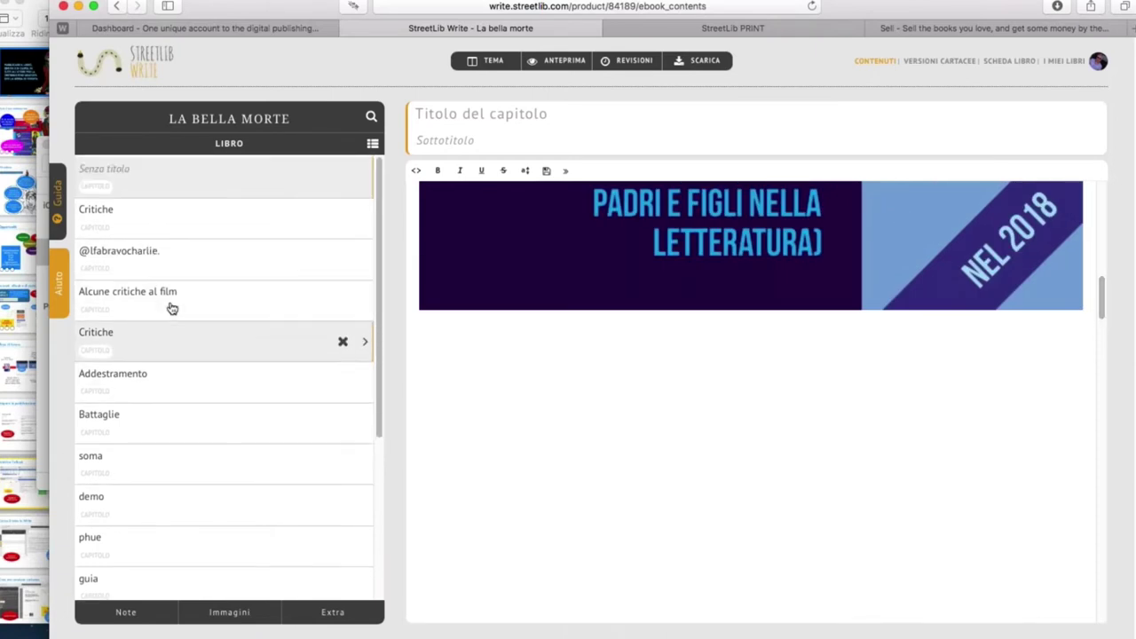
{"action": "left_click", "coordinate": [165, 292]}
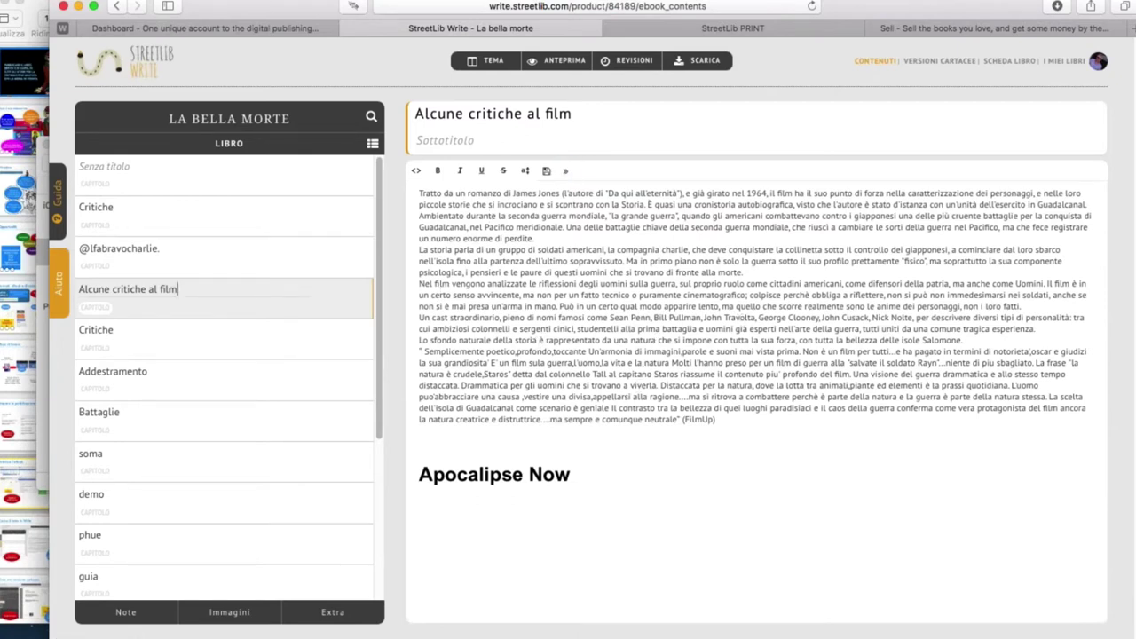
{"action": "left_click", "coordinate": [573, 193]}
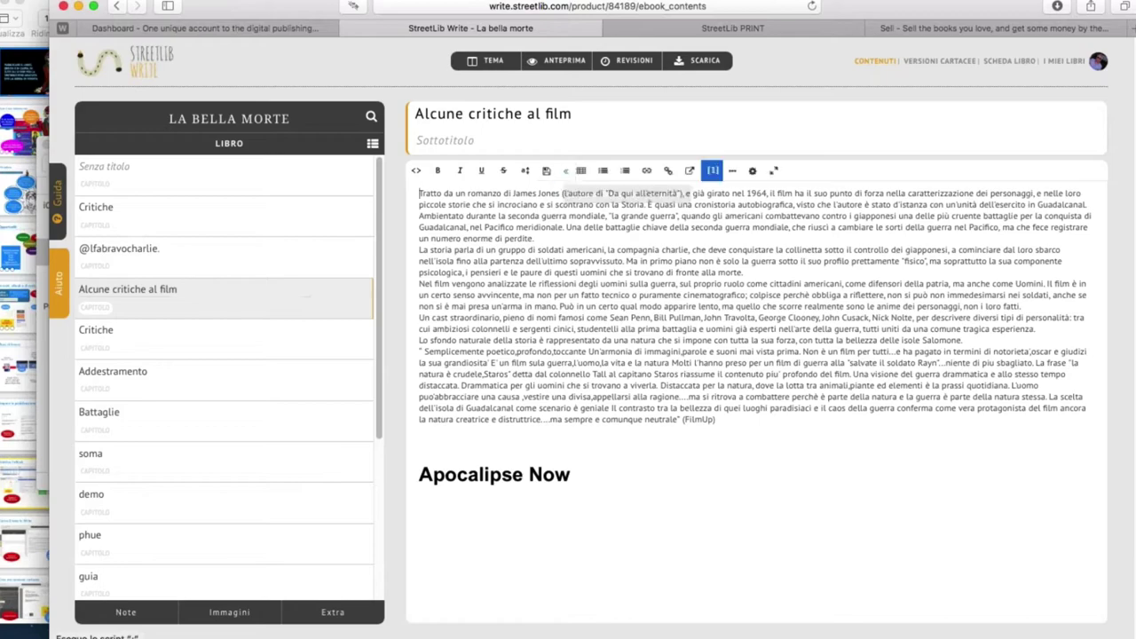